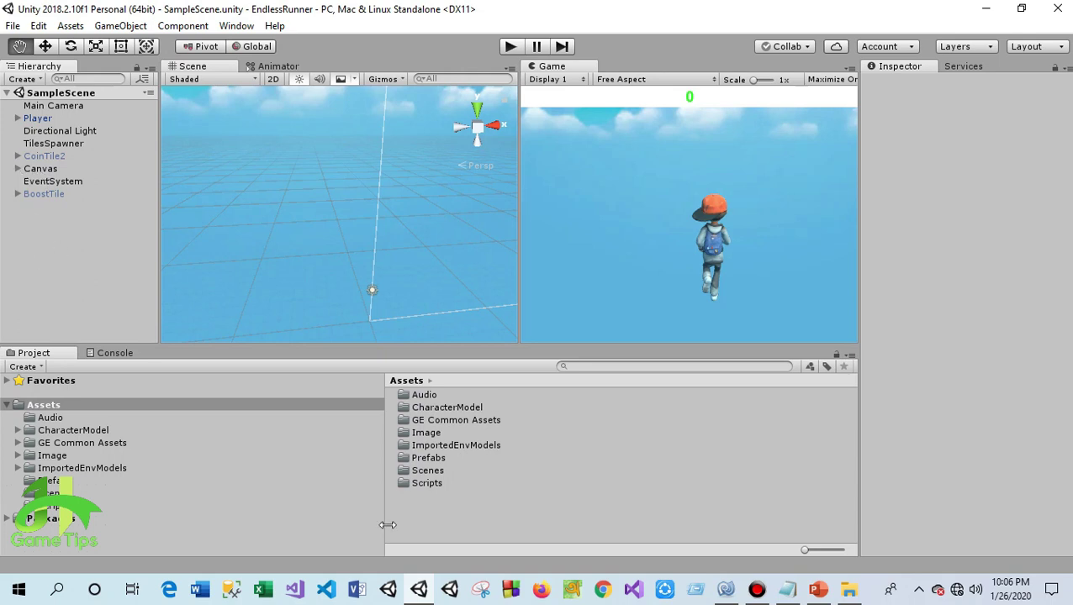
Open the Prefabs folder and select the CoinTile2 level in the Hierarchy
{"action": "double_click", "coordinate": [429, 457]}
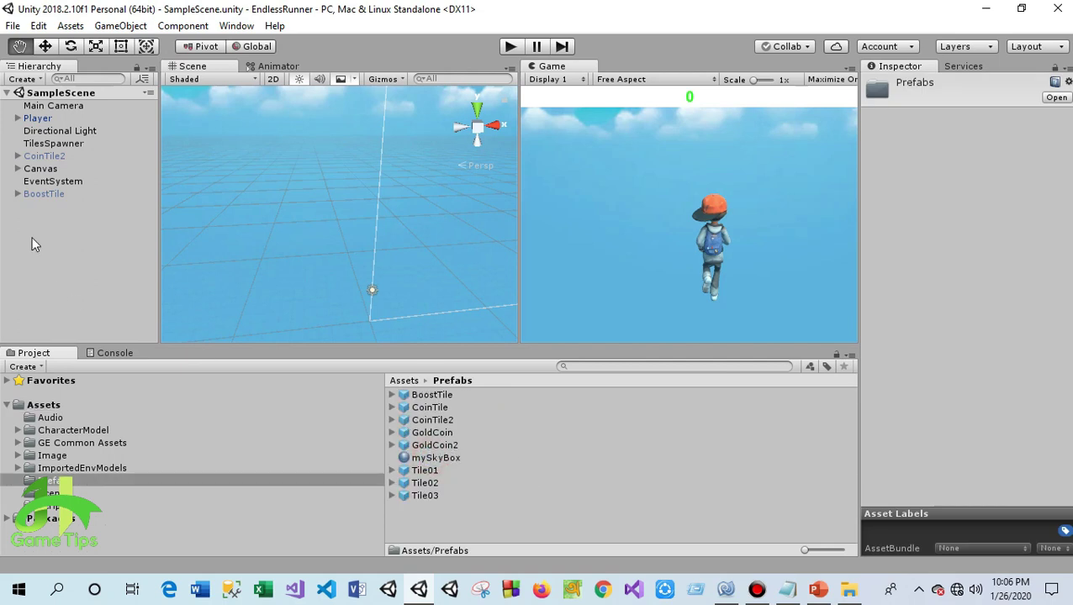
{"action": "left_click", "coordinate": [42, 157]}
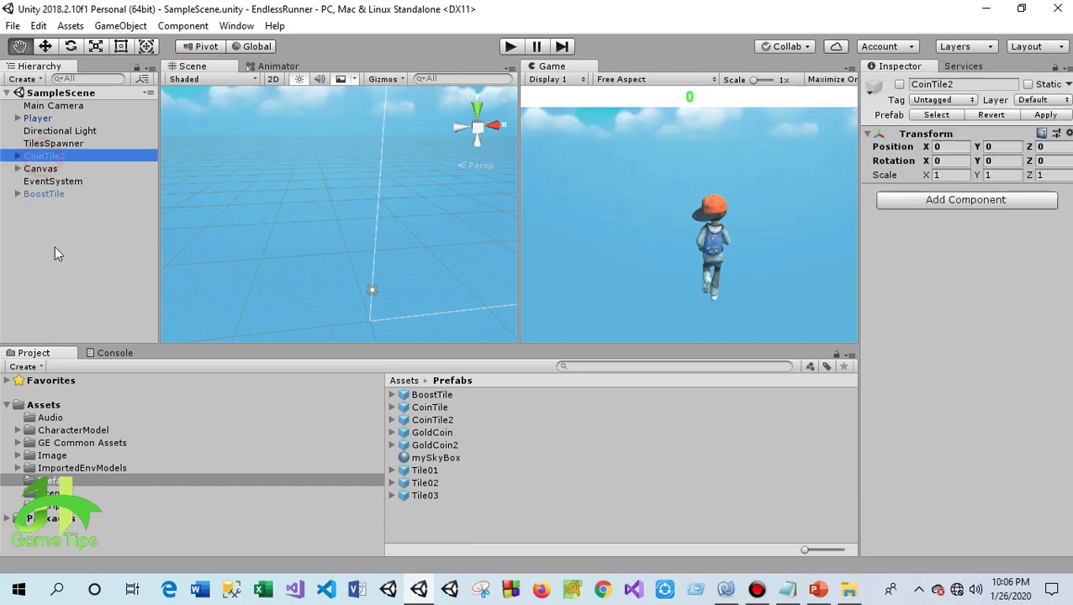
Activate CoinTile2 and frame its stone path and brick walls in the Scene view
{"action": "left_click", "coordinate": [899, 84]}
{"action": "left_click_drag", "start_coordinate": [388, 219], "coordinate": [340, 264]}
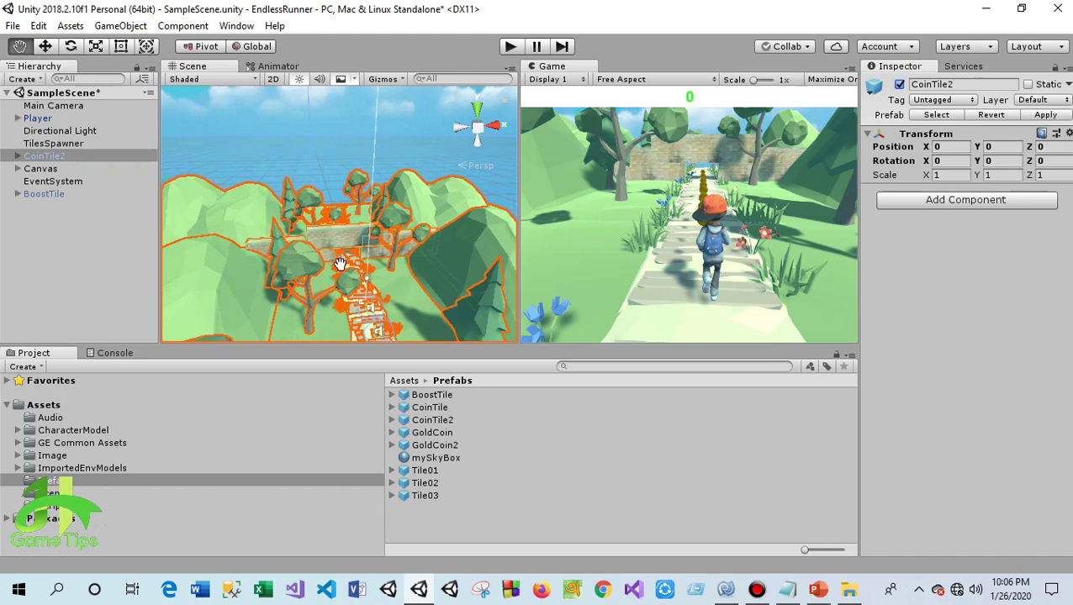
{"action": "scroll", "coordinate": [340, 263], "scroll_direction": "up", "scroll_amount": 3}
{"action": "mouse_move", "coordinate": [340, 263]}
{"action": "left_mouse_down"}
{"action": "mouse_move", "coordinate": [280, 239]}
{"action": "mouse_move", "coordinate": [326, 256]}
{"action": "left_mouse_up"}
{"action": "scroll", "coordinate": [279, 239], "scroll_direction": "up", "scroll_amount": 3}
{"action": "scroll", "coordinate": [280, 238], "scroll_direction": "up", "scroll_amount": 2}
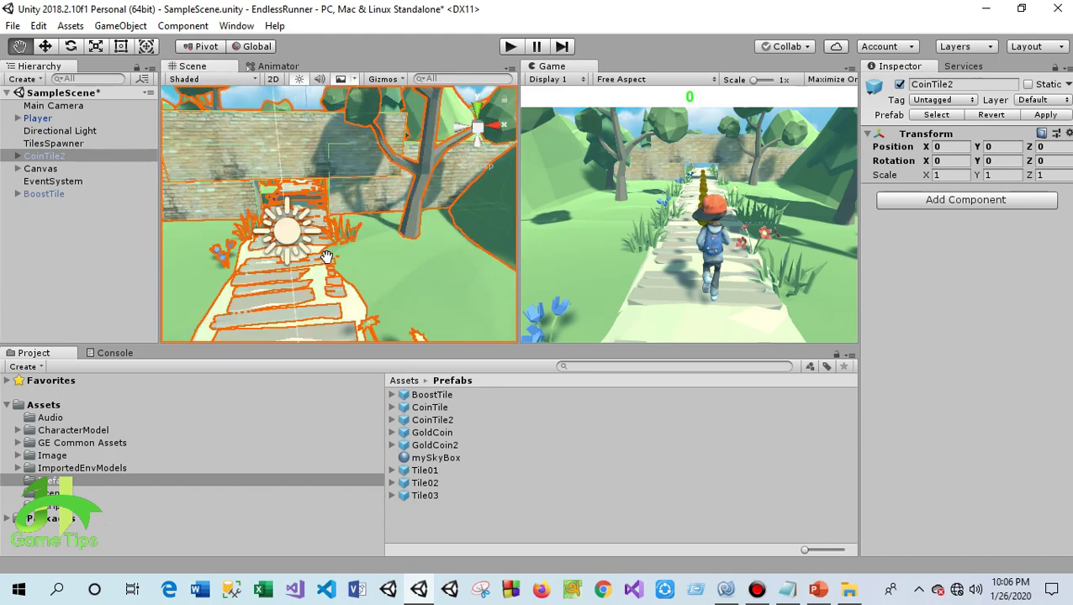
{"action": "scroll", "coordinate": [326, 257], "scroll_direction": "down", "scroll_amount": 2}
{"action": "scroll", "coordinate": [311, 279], "scroll_direction": "down", "scroll_amount": 2}
{"action": "scroll", "coordinate": [324, 261], "scroll_direction": "down", "scroll_amount": 2}
Expand CoinTile2 and inspect the wall pieces Wall (1) and Wall (2)
{"action": "left_click", "coordinate": [17, 156]}
{"action": "scroll", "coordinate": [50, 210], "scroll_direction": "down", "scroll_amount": 5}
{"action": "scroll", "coordinate": [67, 253], "scroll_direction": "down", "scroll_amount": 5}
{"action": "scroll", "coordinate": [76, 265], "scroll_direction": "down", "scroll_amount": 5}
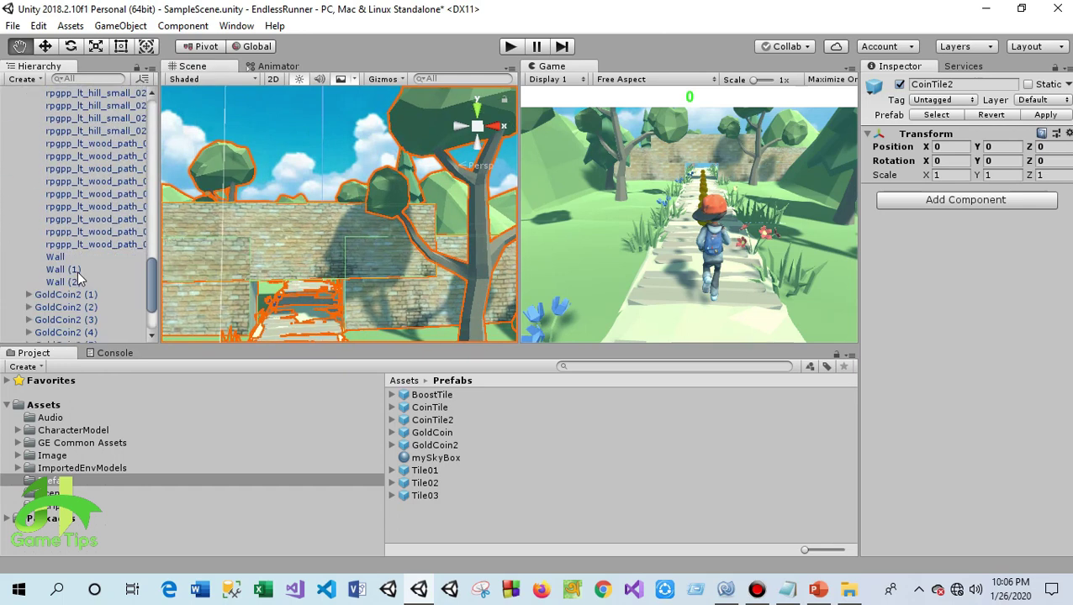
{"action": "left_click", "coordinate": [60, 270]}
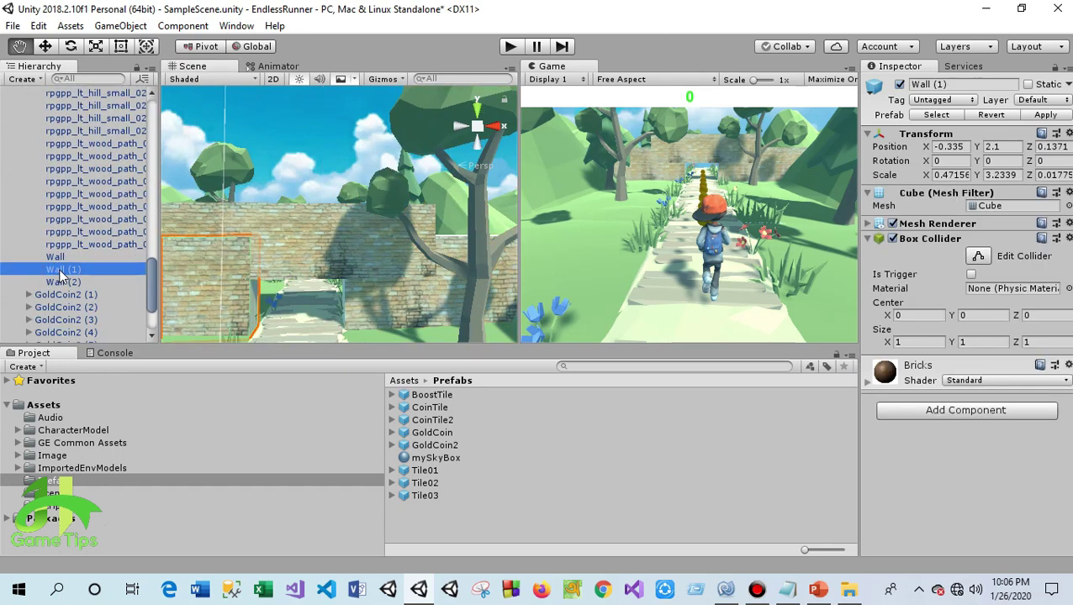
{"action": "left_click", "coordinate": [67, 283]}
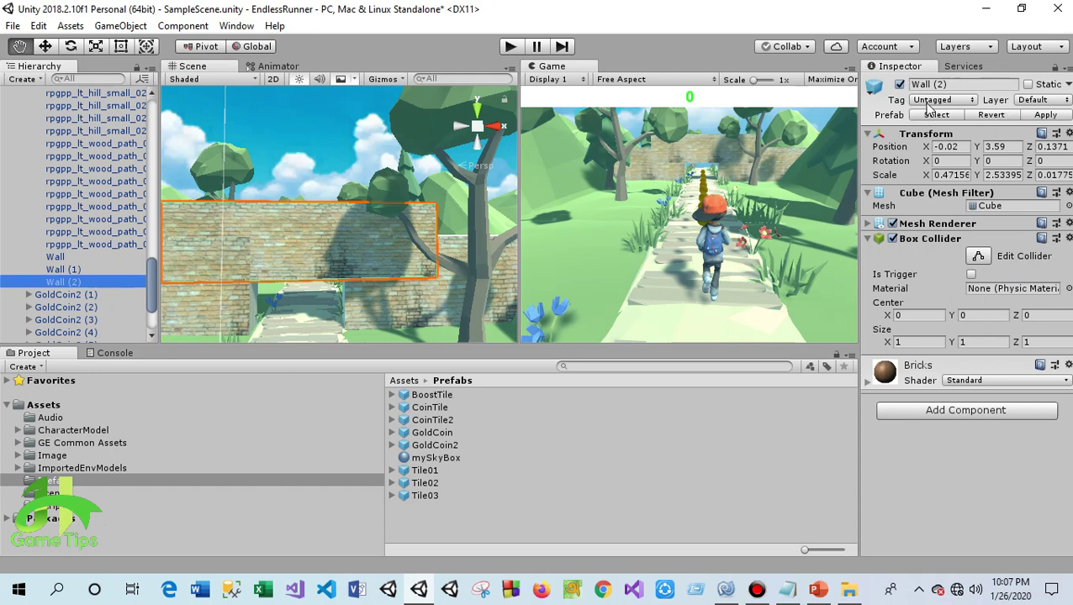
{"action": "left_click", "coordinate": [953, 101]}
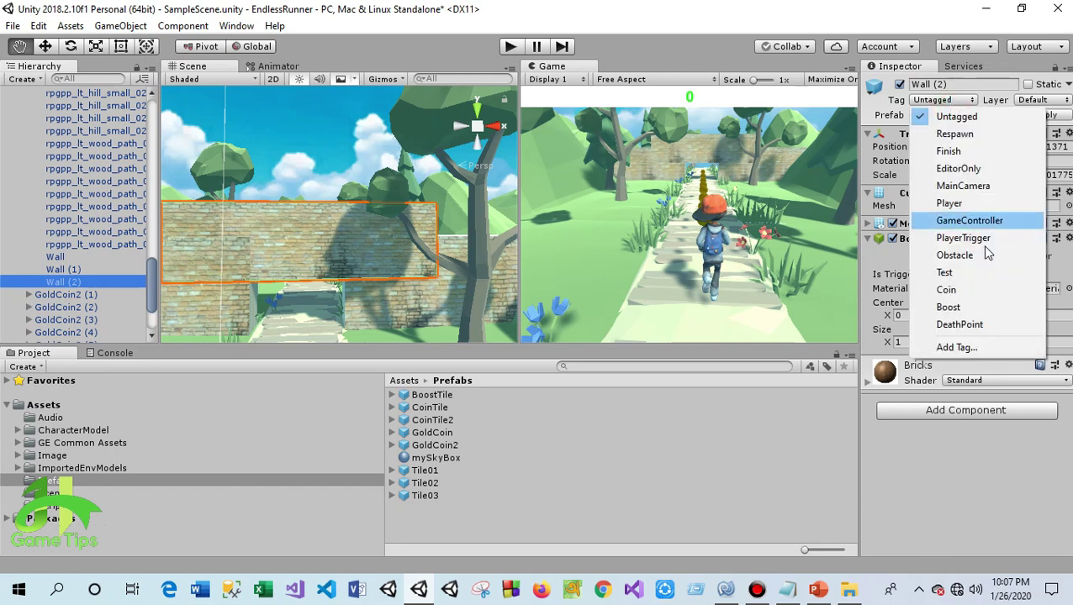
{"action": "left_click", "coordinate": [954, 349]}
{"action": "left_click", "coordinate": [1042, 224]}
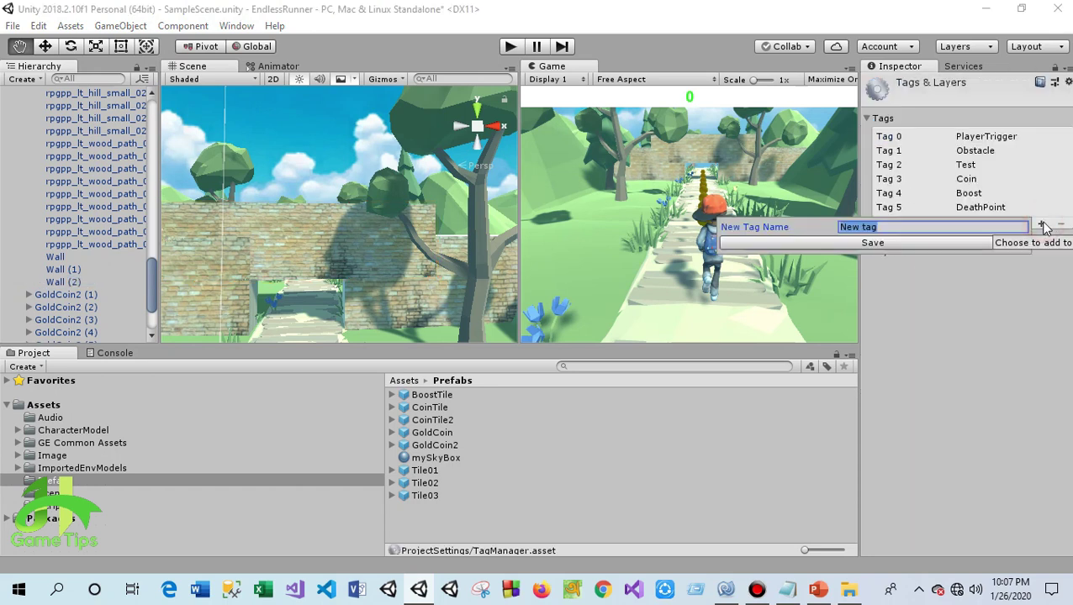
{"action": "left_click", "coordinate": [1015, 325]}
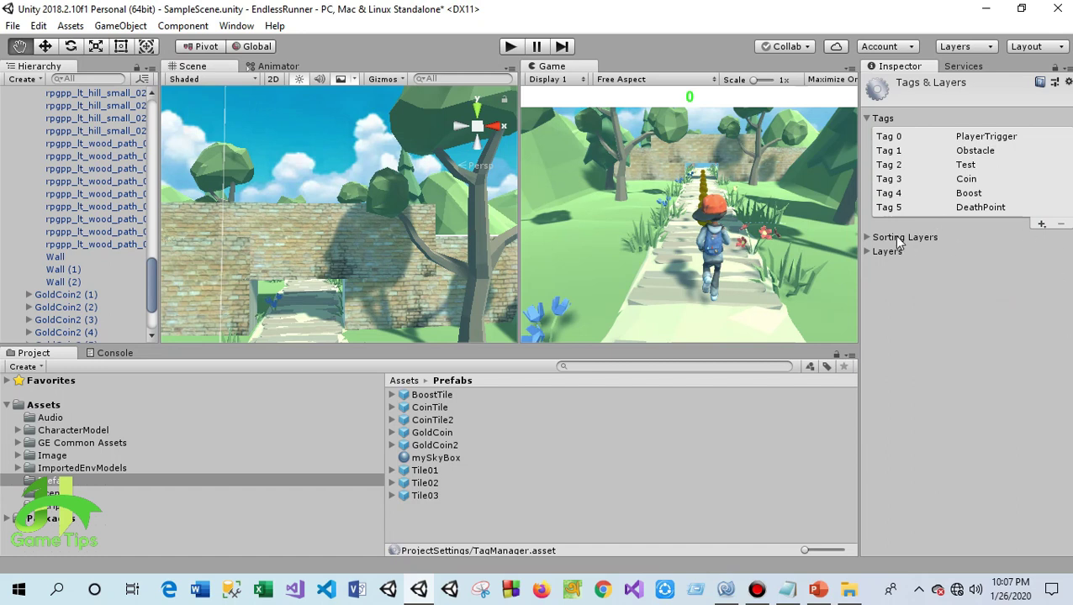
{"action": "left_click", "coordinate": [63, 282]}
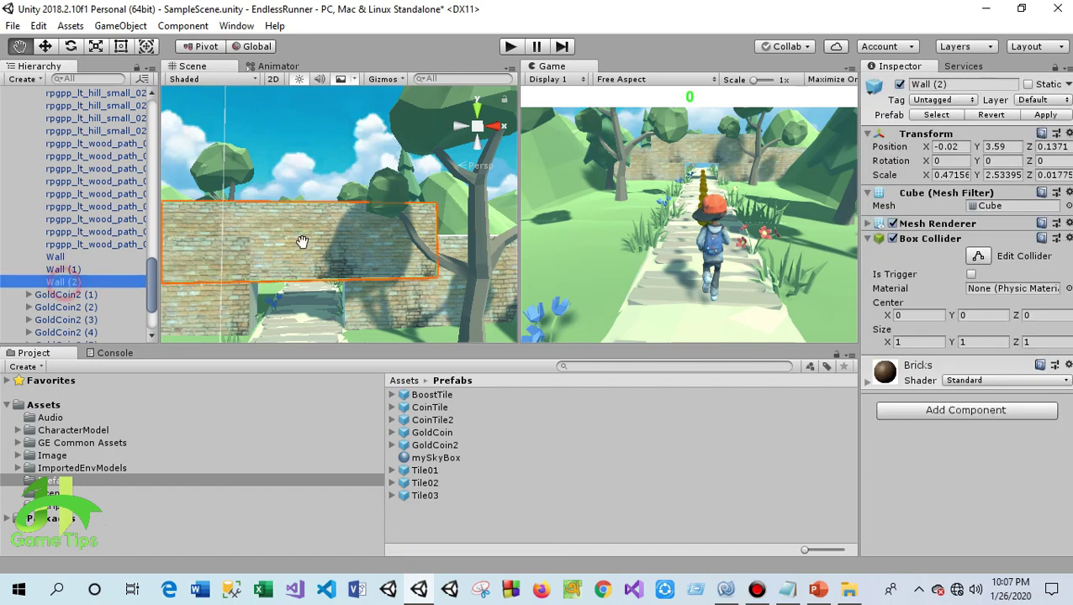
Tag Wall (2) as DeathPoint and collapse CoinTile2 in the Hierarchy
{"action": "left_click", "coordinate": [933, 100]}
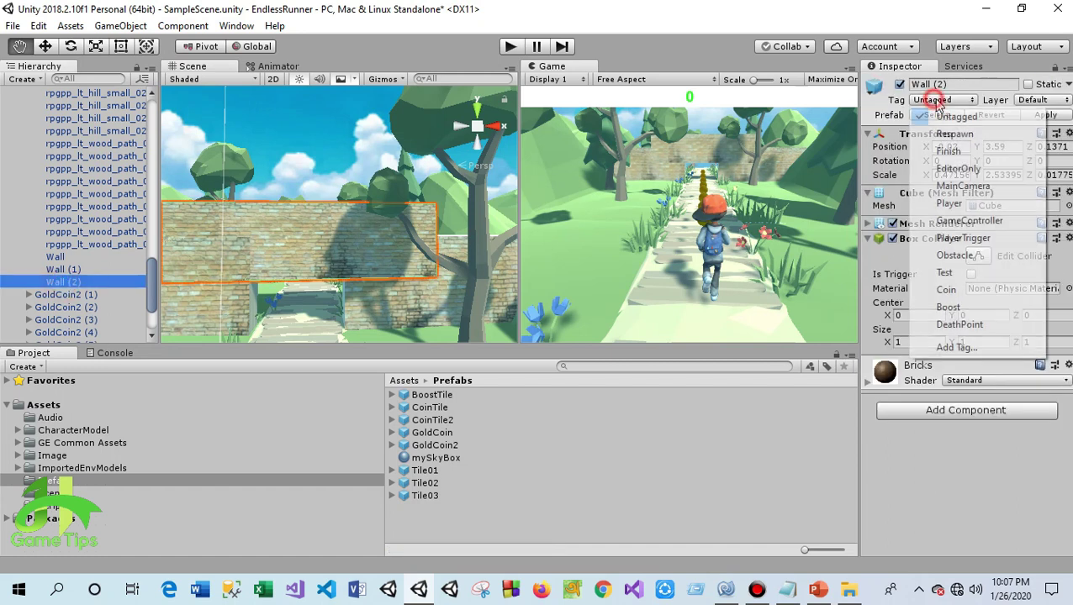
{"action": "left_click", "coordinate": [977, 331]}
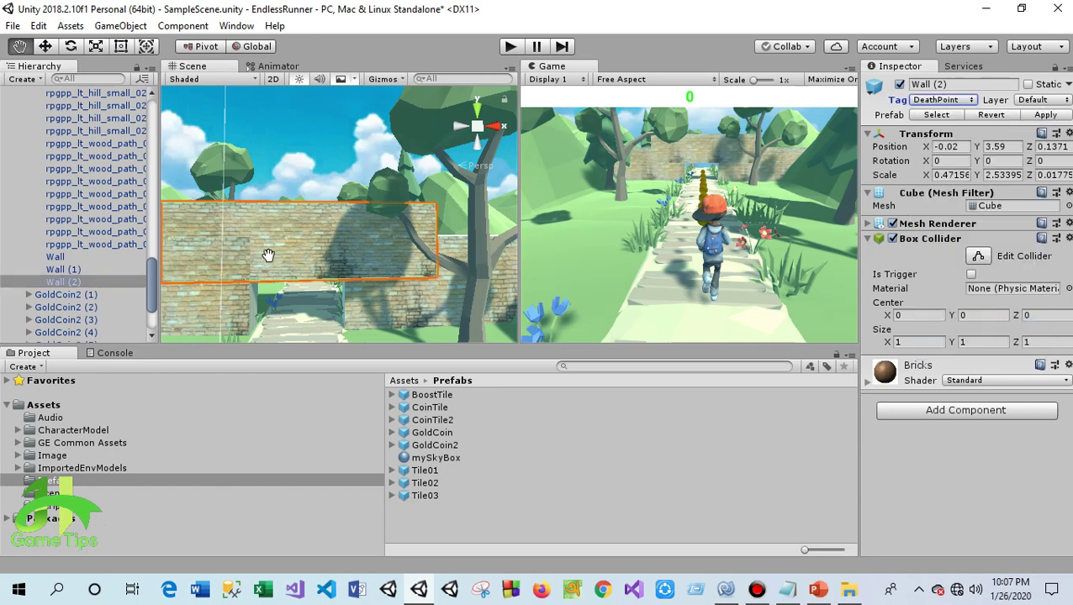
{"action": "scroll", "coordinate": [33, 248], "scroll_direction": "up", "scroll_amount": 5}
{"action": "scroll", "coordinate": [33, 247], "scroll_direction": "up", "scroll_amount": 5}
{"action": "scroll", "coordinate": [33, 246], "scroll_direction": "up", "scroll_amount": 5}
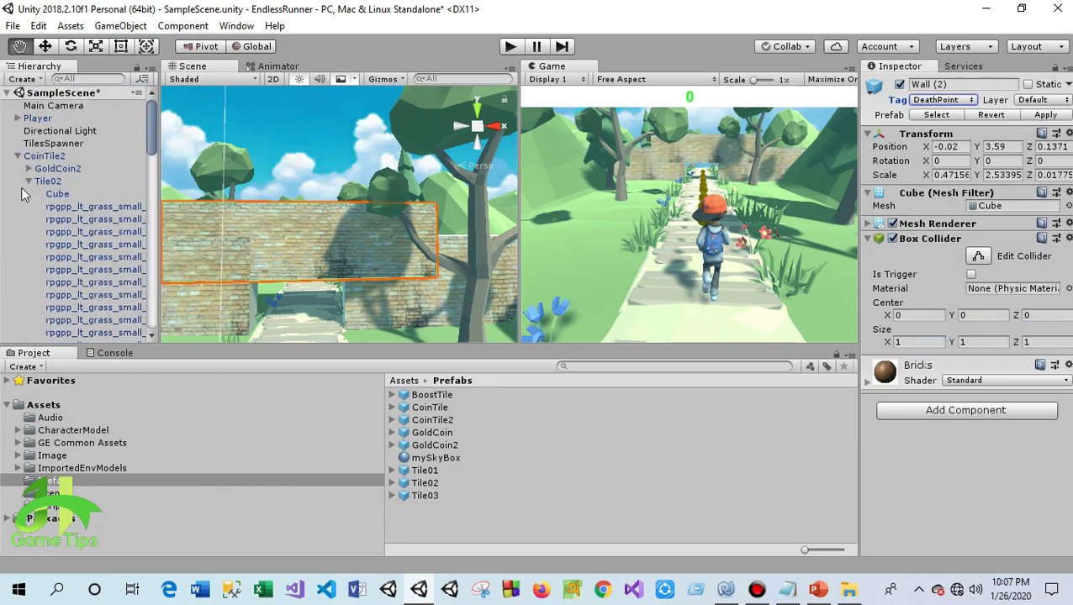
{"action": "left_click", "coordinate": [18, 157]}
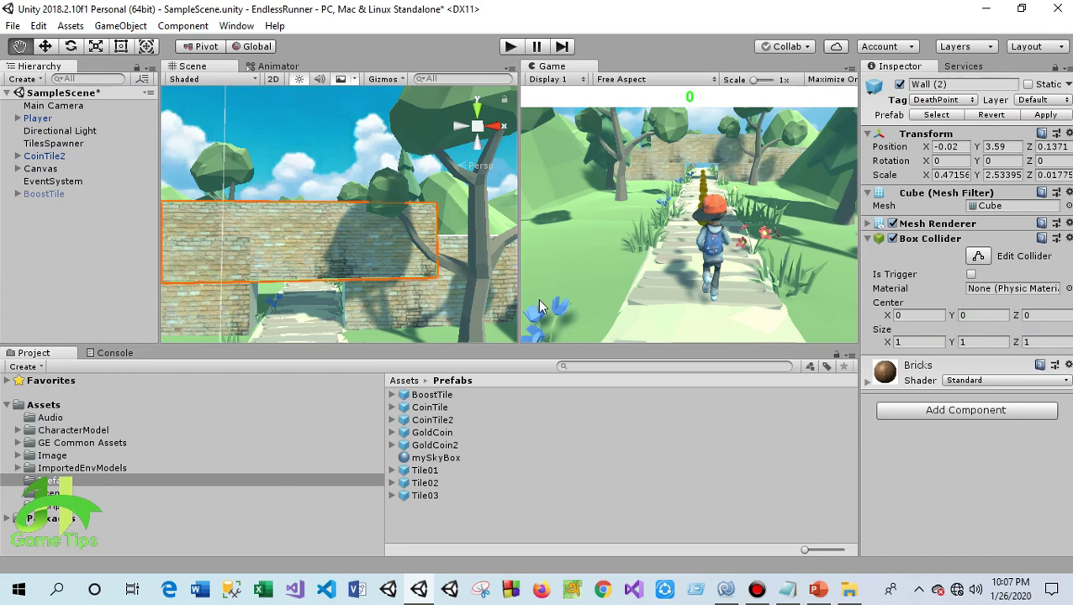
Replace the old CoinTile2 prefab with a fresh one made from the scene object
{"action": "left_click", "coordinate": [439, 420]}
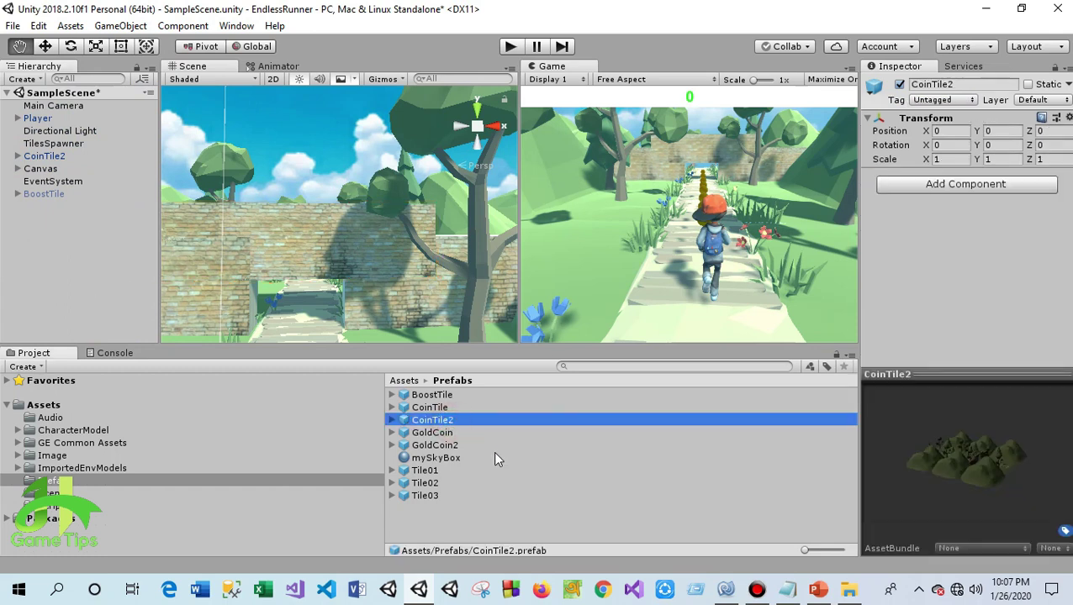
{"action": "key", "text": "Delete"}
{"action": "key", "text": "Return"}
{"action": "left_click_drag", "start_coordinate": [46, 159], "coordinate": [454, 532]}
Deactivate CoinTile2 in the scene and save the scene
{"action": "left_click", "coordinate": [48, 156]}
{"action": "left_click", "coordinate": [899, 84]}
{"action": "left_click", "coordinate": [12, 25]}
{"action": "left_click", "coordinate": [34, 84]}
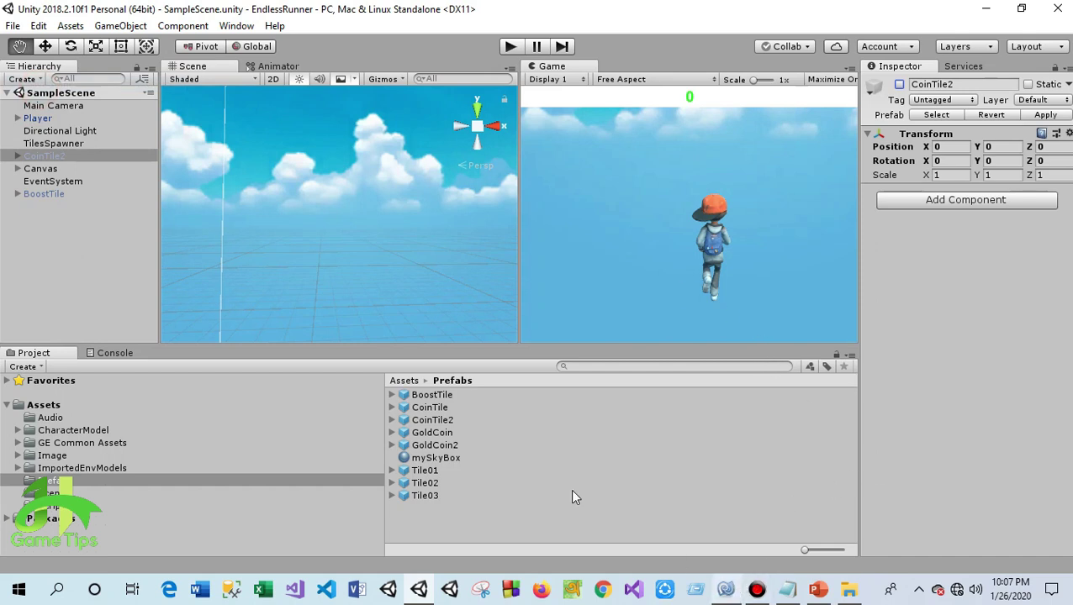
Open the PlayerController script from the Scripts folder
{"action": "left_click", "coordinate": [397, 378]}
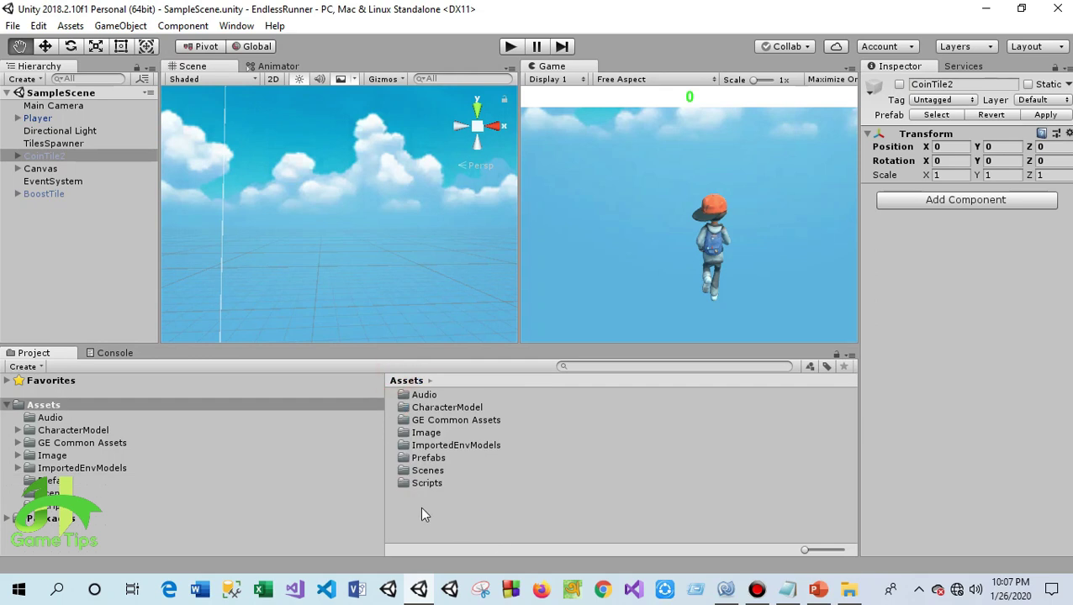
{"action": "double_click", "coordinate": [437, 484]}
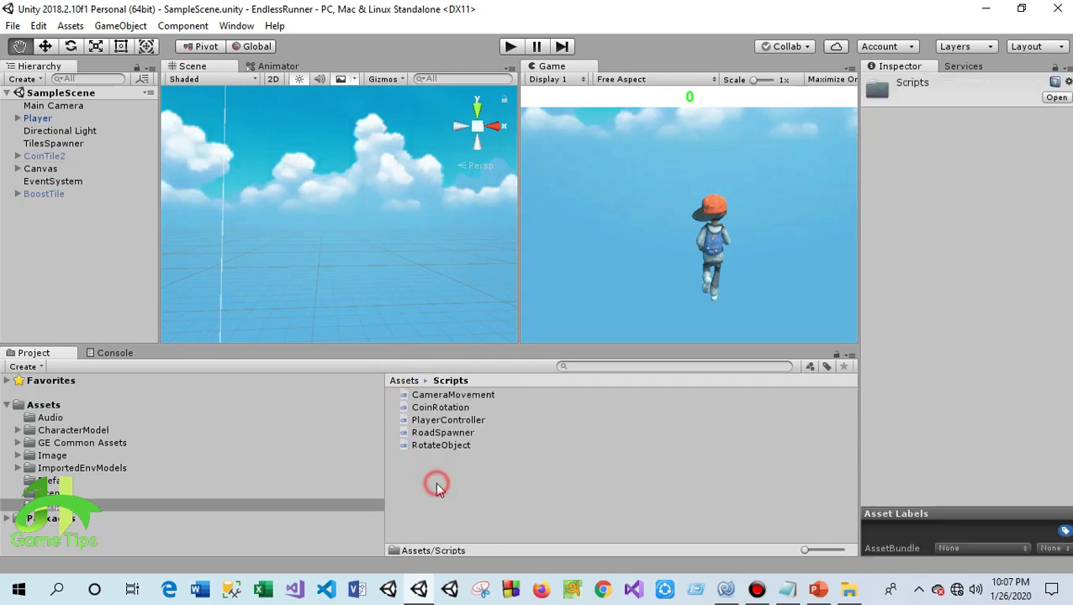
{"action": "left_click", "coordinate": [730, 591]}
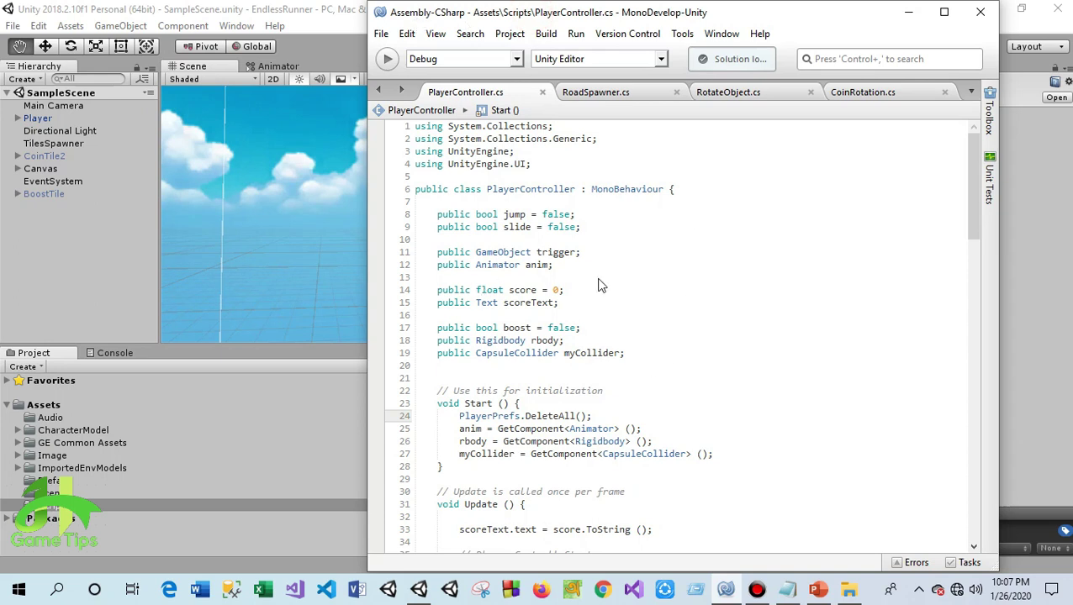
Duplicate the Boost collision check block in OnTriggerEnter below the original
{"action": "left_click", "coordinate": [649, 229]}
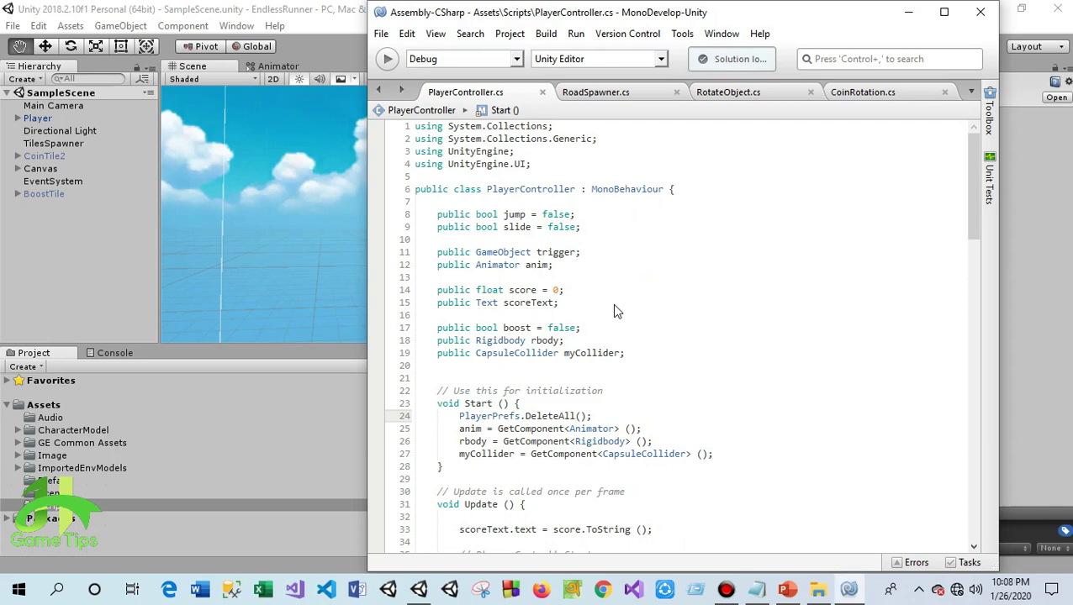
{"action": "scroll", "coordinate": [545, 319], "scroll_direction": "down", "scroll_amount": 2}
{"action": "scroll", "coordinate": [481, 320], "scroll_direction": "down", "scroll_amount": 7}
{"action": "scroll", "coordinate": [481, 320], "scroll_direction": "down", "scroll_amount": 10}
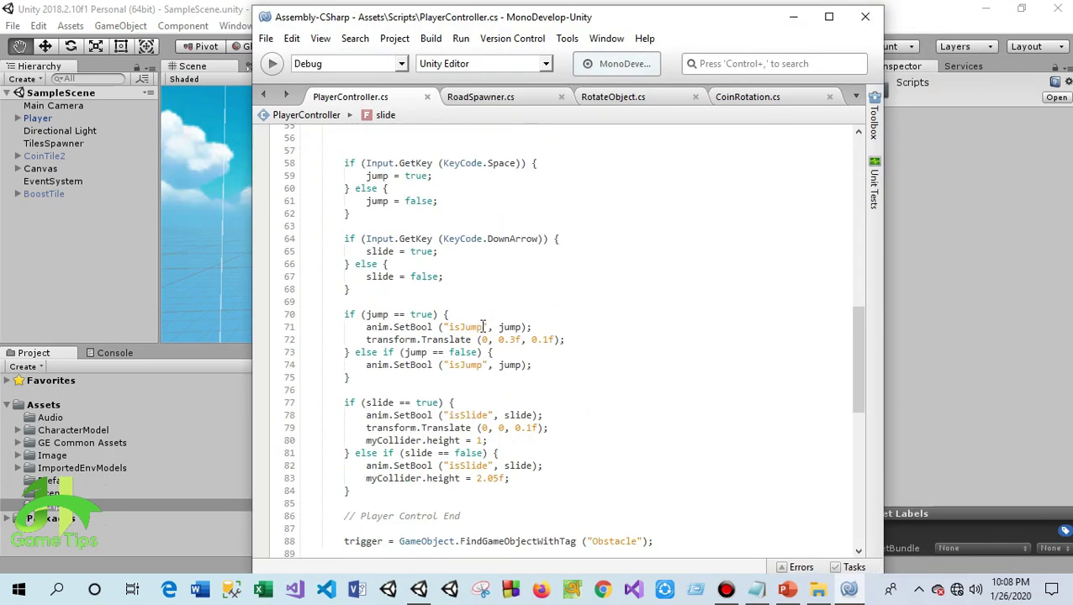
{"action": "scroll", "coordinate": [483, 324], "scroll_direction": "down", "scroll_amount": 9}
{"action": "scroll", "coordinate": [484, 327], "scroll_direction": "down", "scroll_amount": 3}
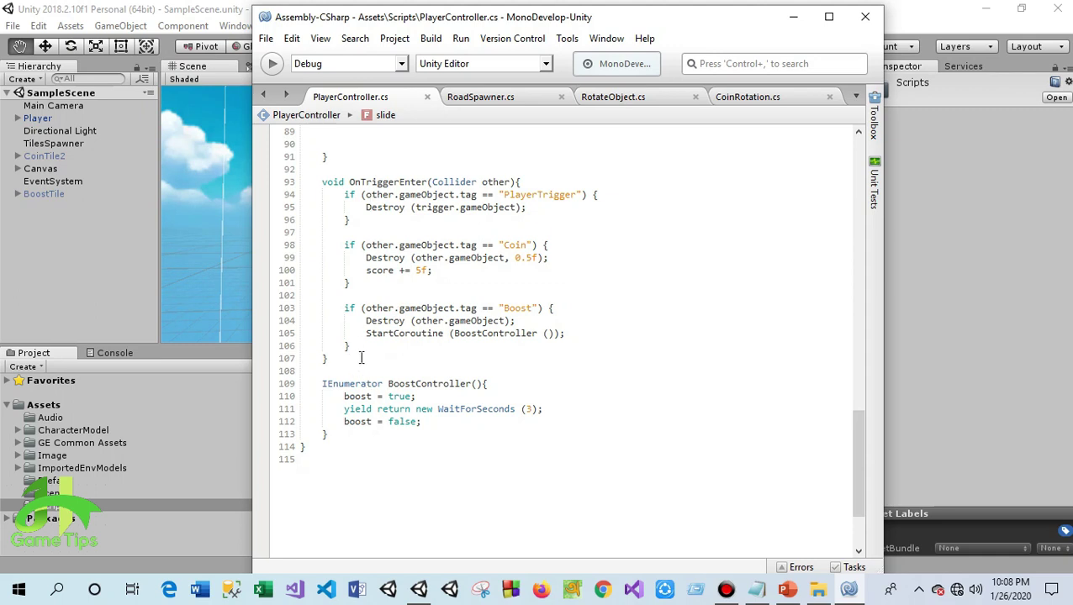
{"action": "left_click_drag", "start_coordinate": [364, 349], "coordinate": [199, 307]}
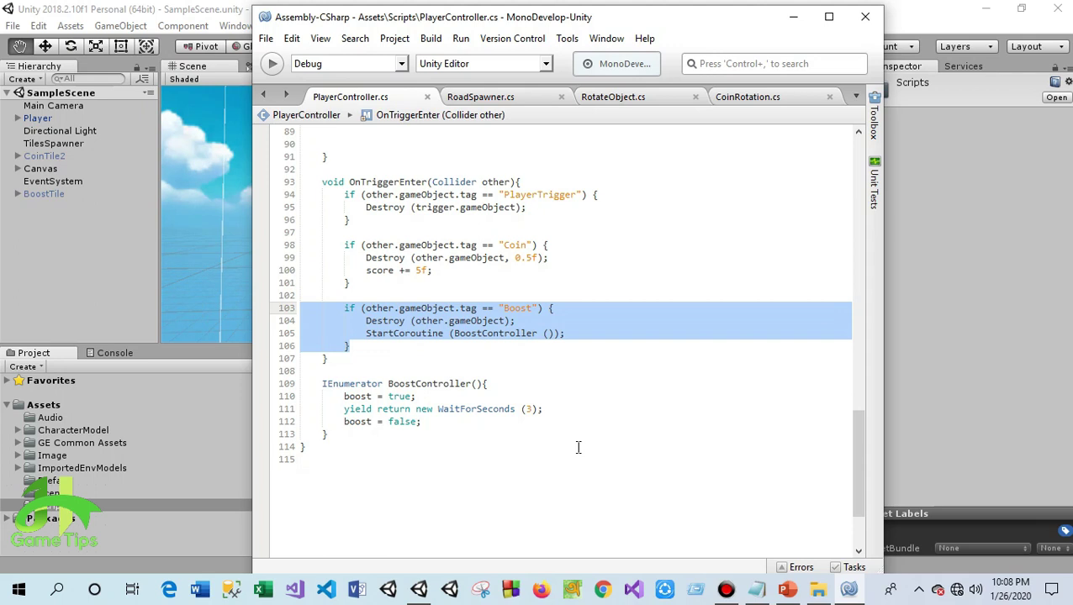
{"action": "left_click", "coordinate": [371, 346]}
{"action": "key", "text": "Return"}
{"action": "key", "text": "Return"}
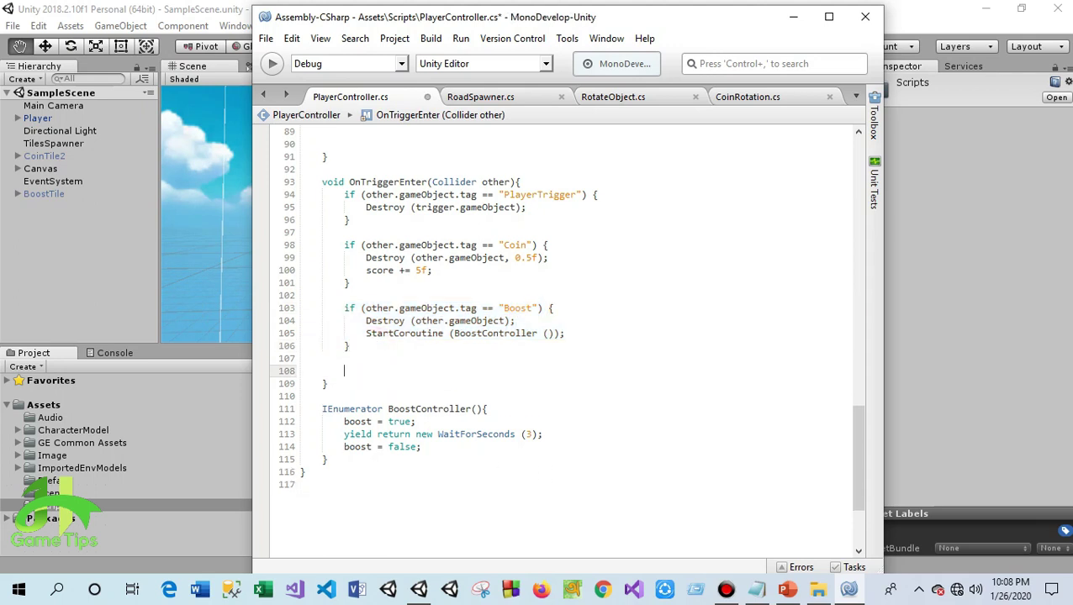
{"action": "type", "text": "if (other.gameObject.tag == \"Boost\") { \t\t\tDestroy (other.gameObject); \t\t\tStartCoroutine (BoostController ()); \t\t}"}
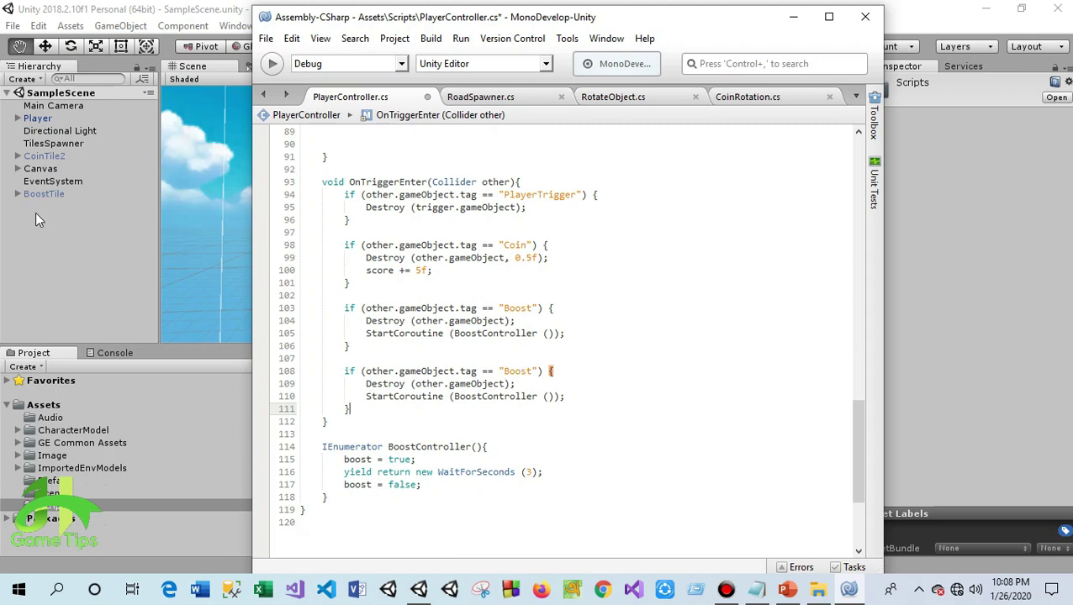
Change the copied check's tag to "DeathPoint" and empty its body
{"action": "double_click", "coordinate": [517, 372]}
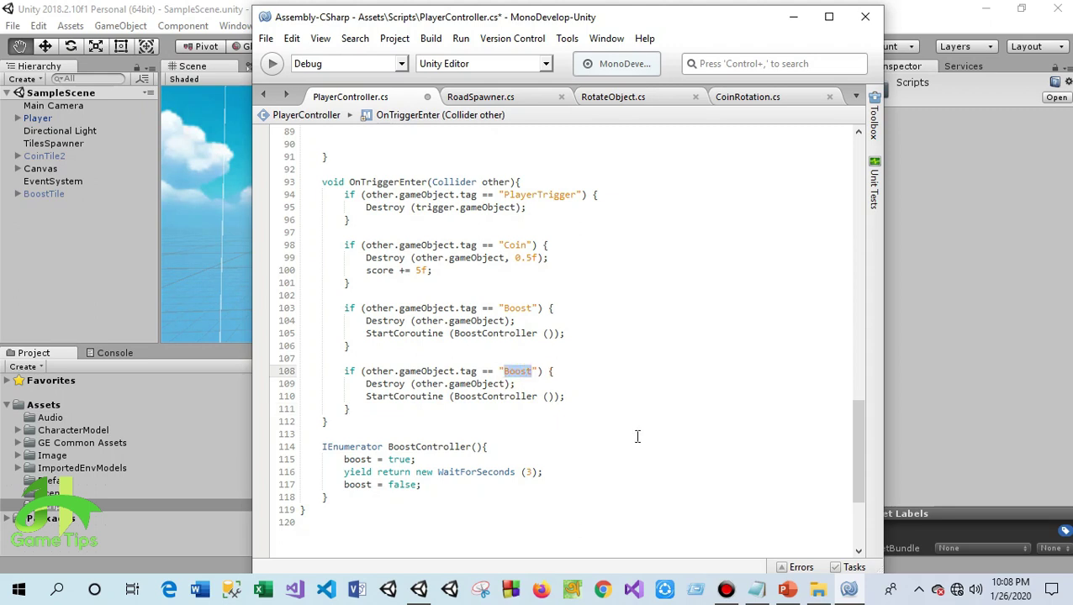
{"action": "type", "text": "DeathPoint"}
{"action": "left_click", "coordinate": [563, 398]}
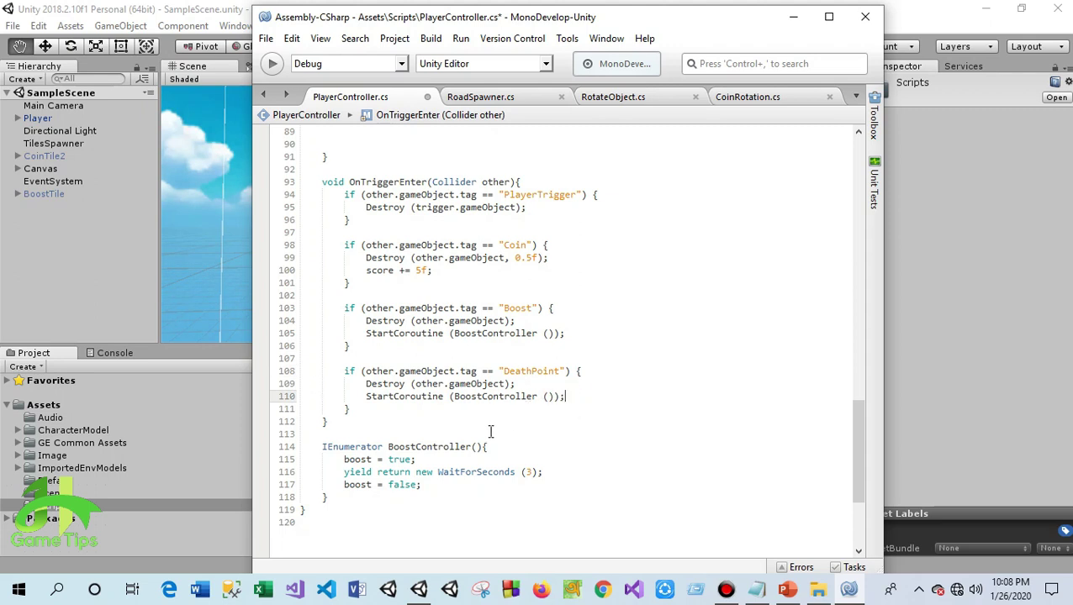
{"action": "left_click_drag", "start_coordinate": [580, 396], "coordinate": [215, 386]}
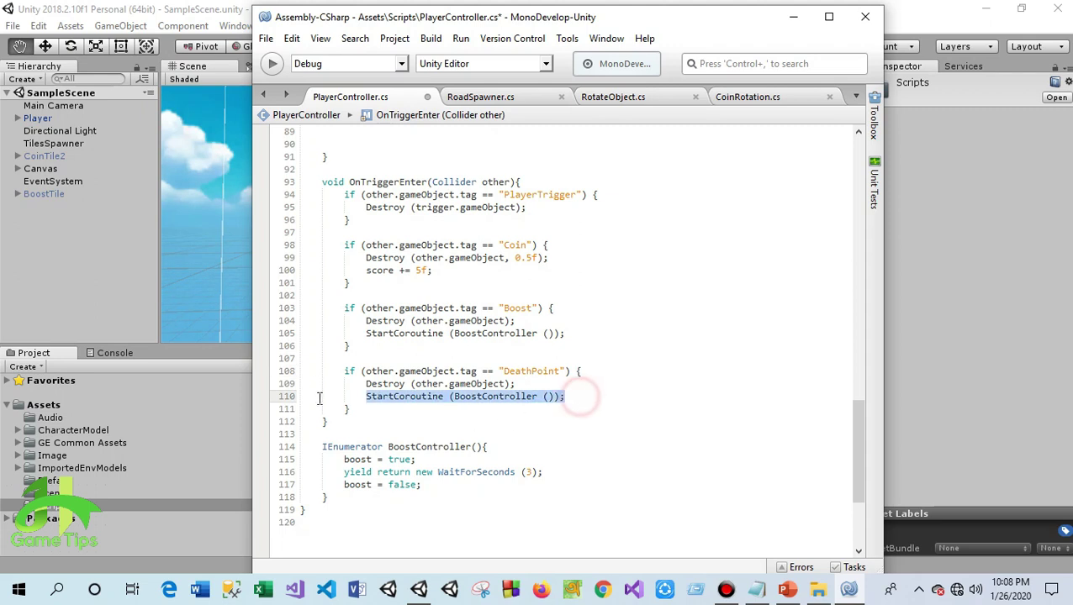
{"action": "key", "text": "Delete"}
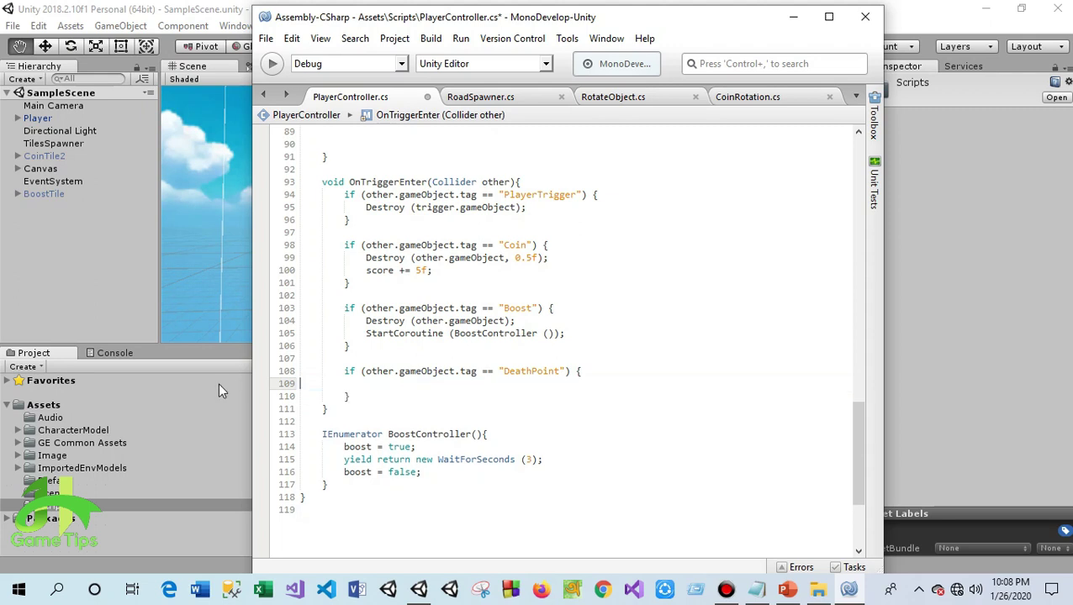
Declare public bool death = false; after the myCollider field
{"action": "scroll", "coordinate": [465, 394], "scroll_direction": "up", "scroll_amount": 10}
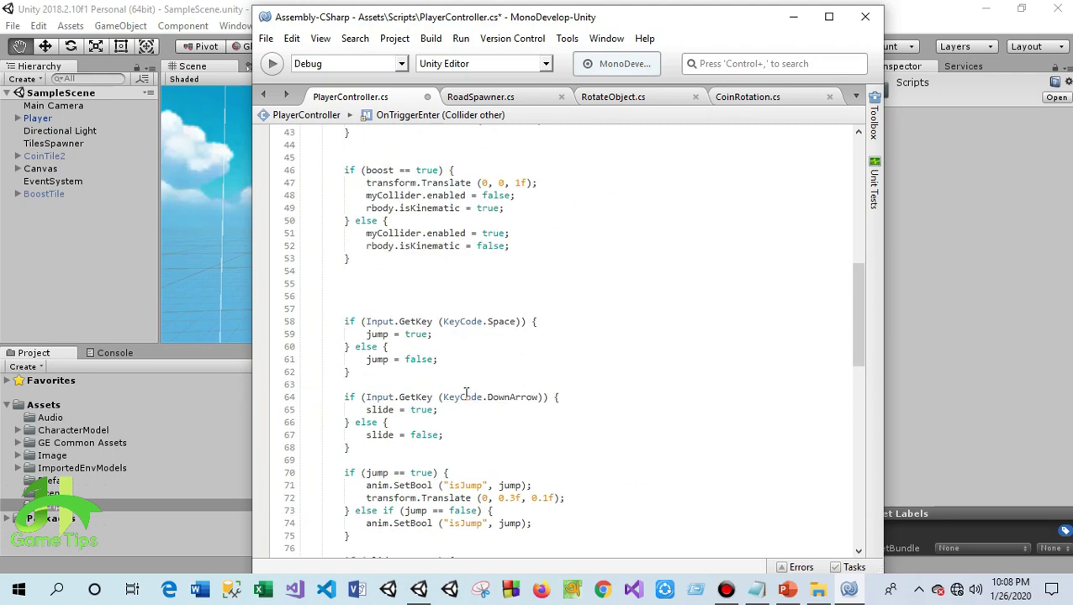
{"action": "scroll", "coordinate": [466, 394], "scroll_direction": "up", "scroll_amount": 20}
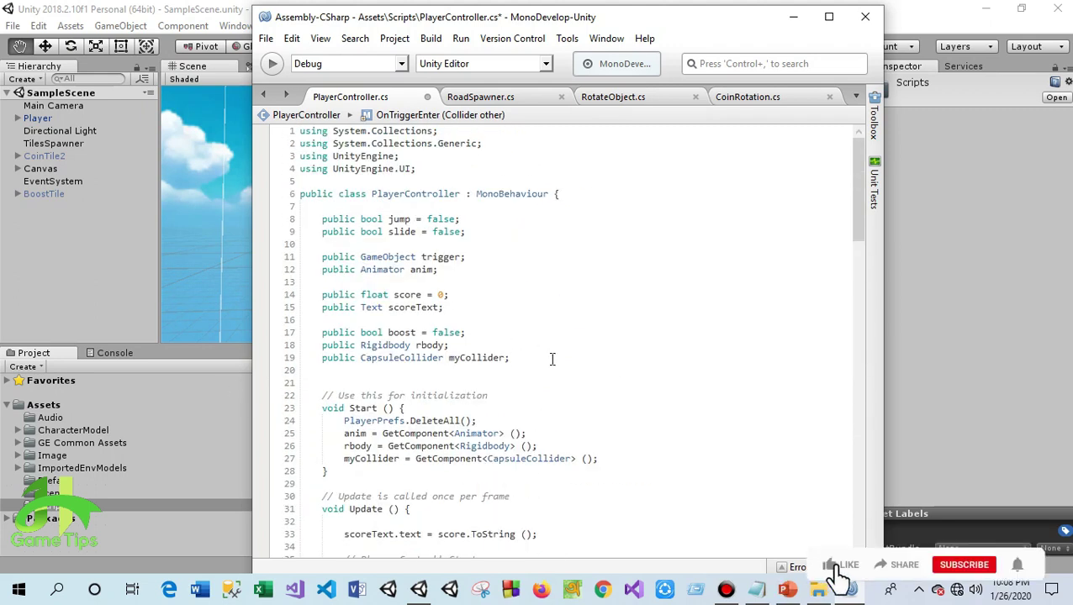
{"action": "left_click", "coordinate": [553, 357]}
{"action": "key", "text": "Return"}
{"action": "key", "text": "Return"}
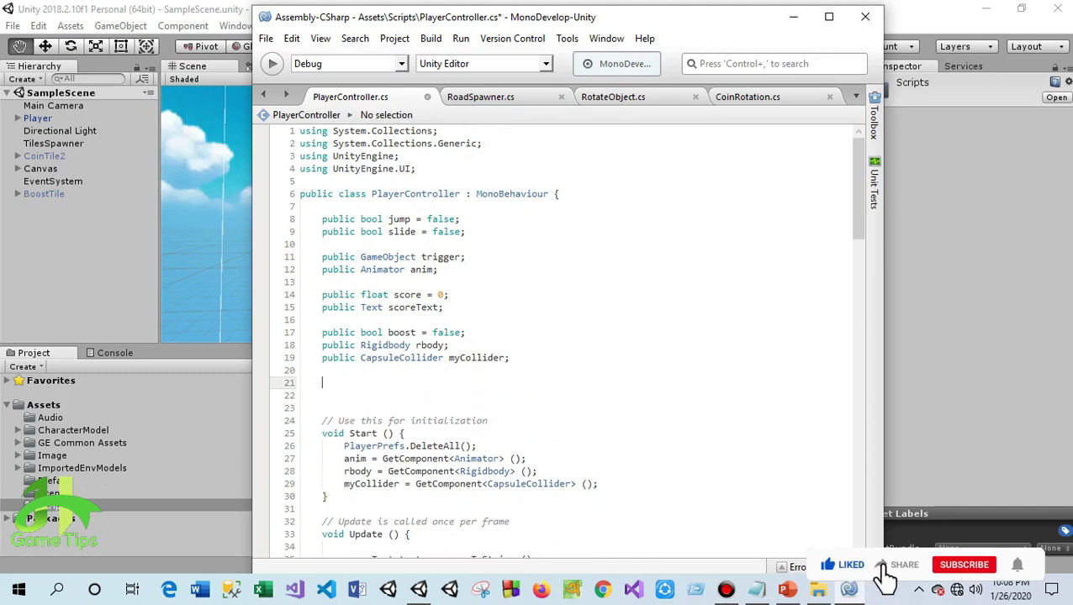
{"action": "type", "text": "pu"}
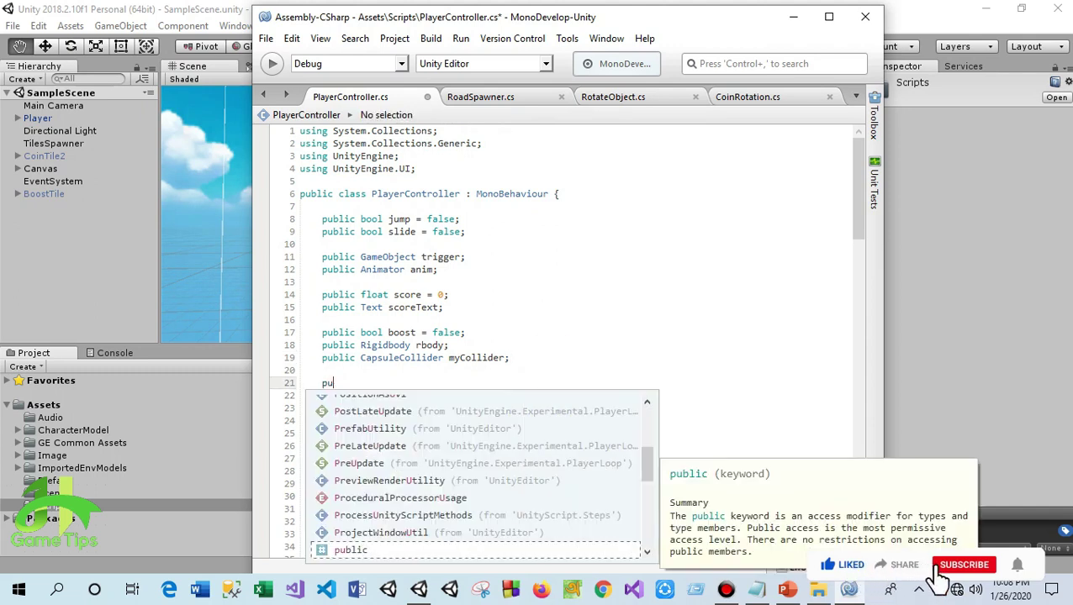
{"action": "type", "text": "blic bol"}
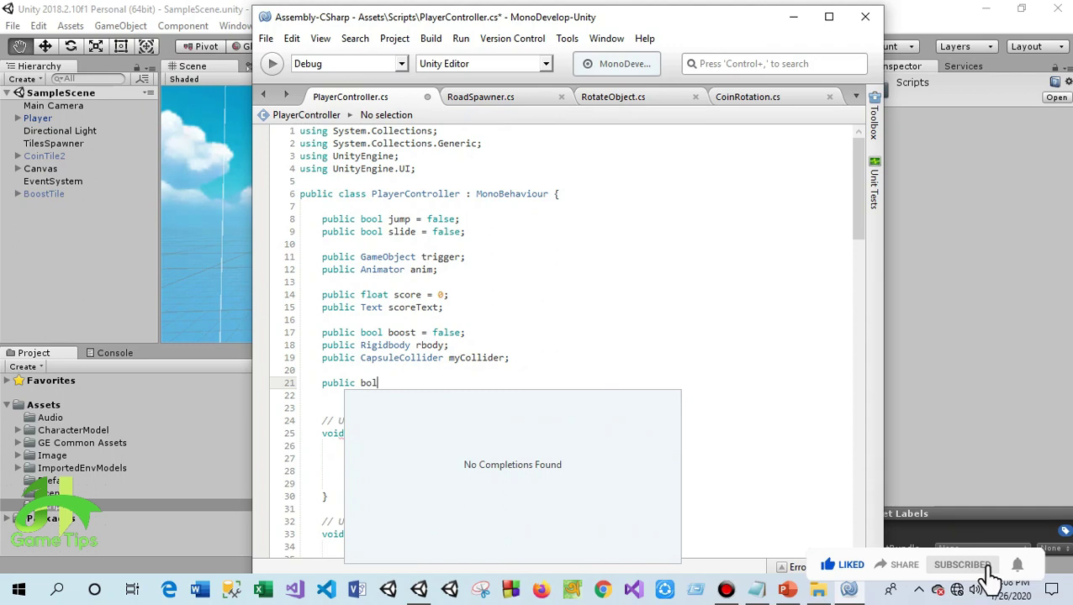
{"action": "key", "text": "BackSpace"}
{"action": "type", "text": "ol death = fal"}
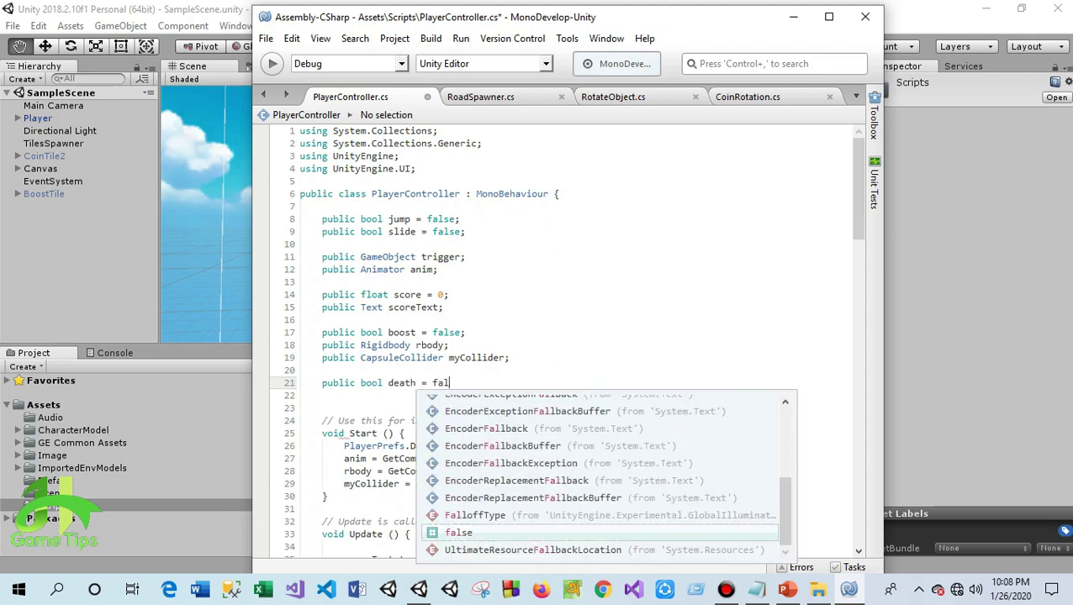
{"action": "key", "text": "Return"}
{"action": "scroll", "coordinate": [544, 398], "scroll_direction": "down", "scroll_amount": 3}
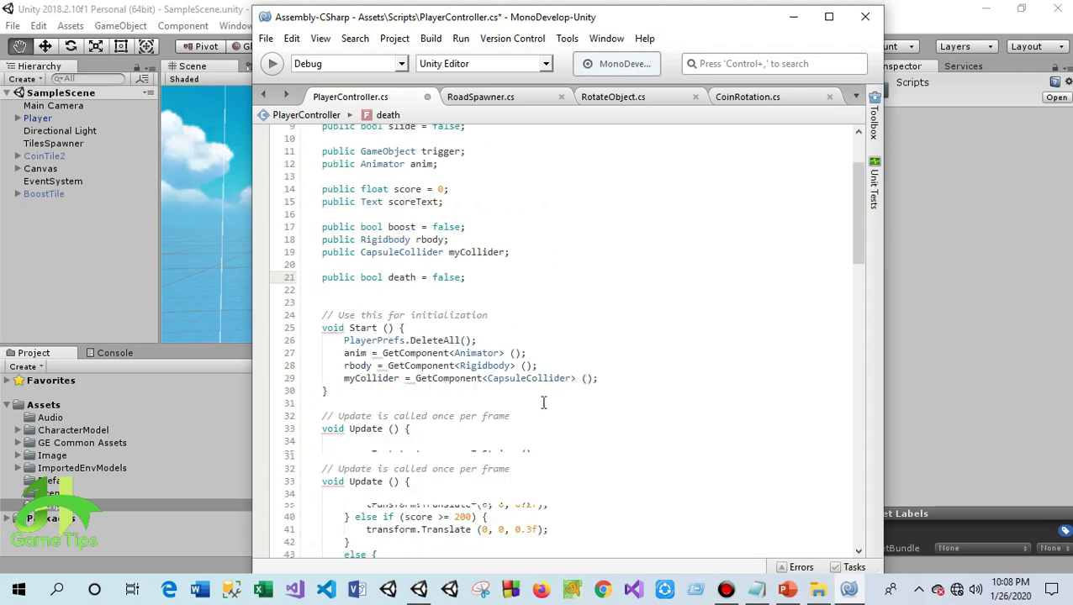
{"action": "scroll", "coordinate": [505, 378], "scroll_direction": "down", "scroll_amount": 15}
{"action": "scroll", "coordinate": [492, 369], "scroll_direction": "down", "scroll_amount": 11}
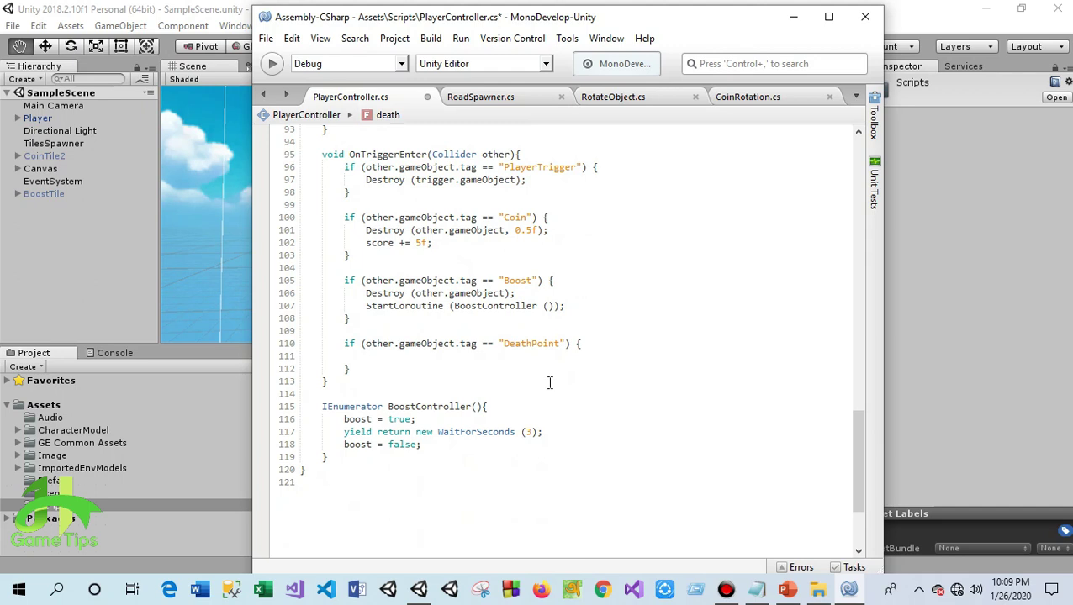
Make the DeathPoint check set death = true;
{"action": "left_click", "coordinate": [407, 368]}
{"action": "left_click", "coordinate": [412, 356]}
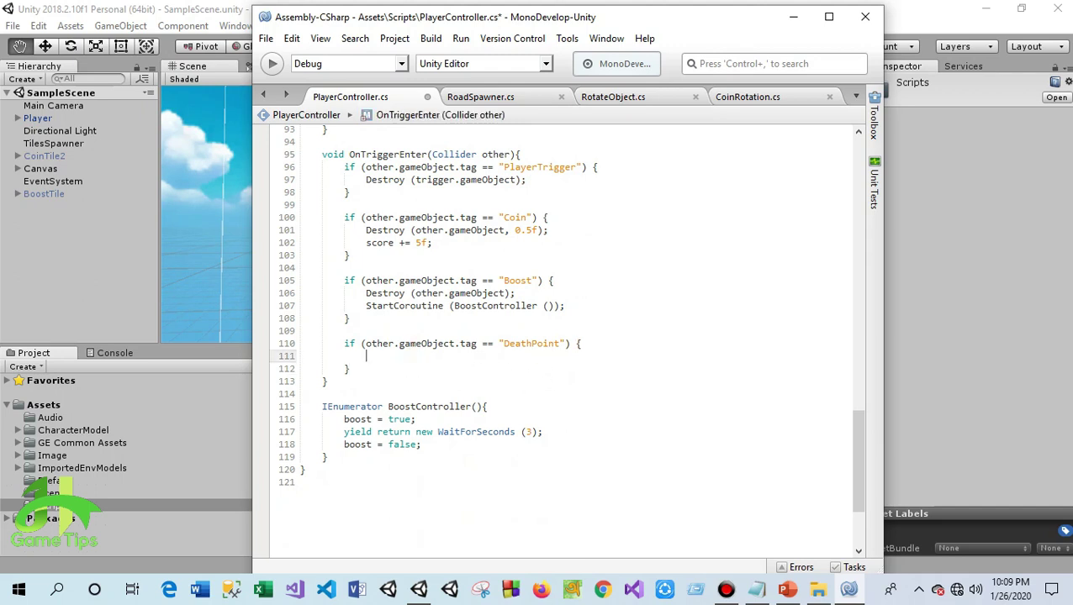
{"action": "type", "text": "dea"}
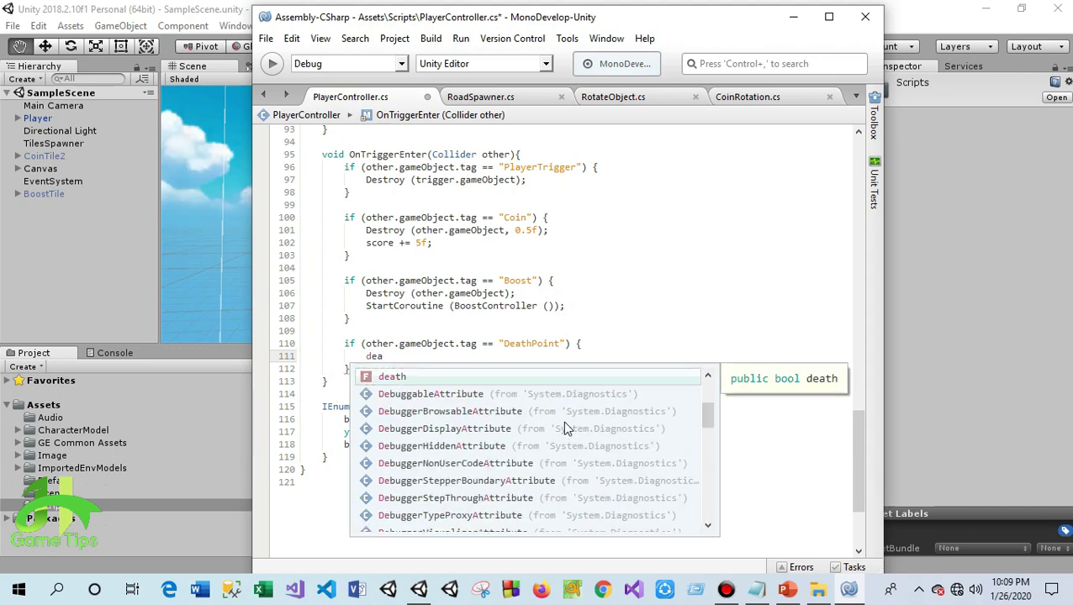
{"action": "key", "text": "Return"}
{"action": "type", "text": "true"}
{"action": "key", "text": "Return"}
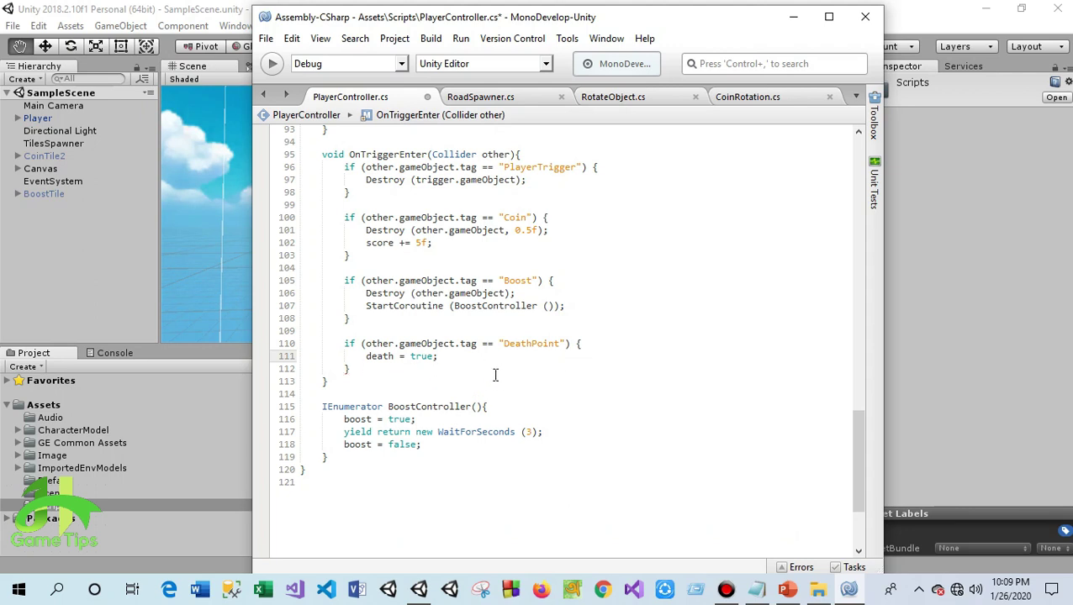
Save PlayerController.cs and return to the Unity editor
{"action": "scroll", "coordinate": [469, 427], "scroll_direction": "up", "scroll_amount": 4}
{"action": "scroll", "coordinate": [463, 412], "scroll_direction": "up", "scroll_amount": 10}
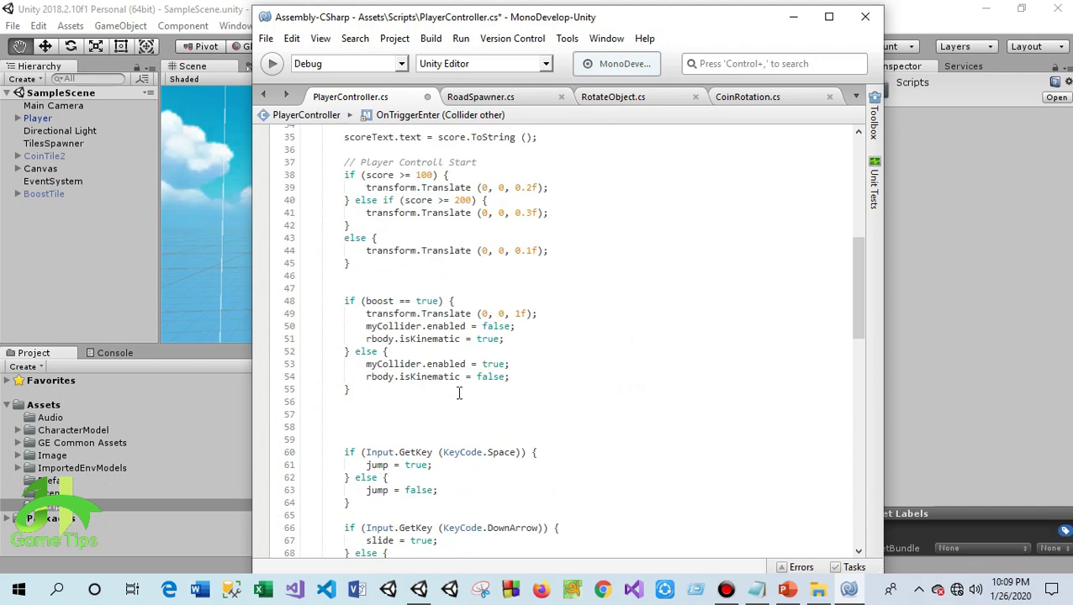
{"action": "scroll", "coordinate": [457, 392], "scroll_direction": "up", "scroll_amount": 10}
{"action": "scroll", "coordinate": [489, 407], "scroll_direction": "up", "scroll_amount": 6}
{"action": "scroll", "coordinate": [518, 320], "scroll_direction": "down", "scroll_amount": 10}
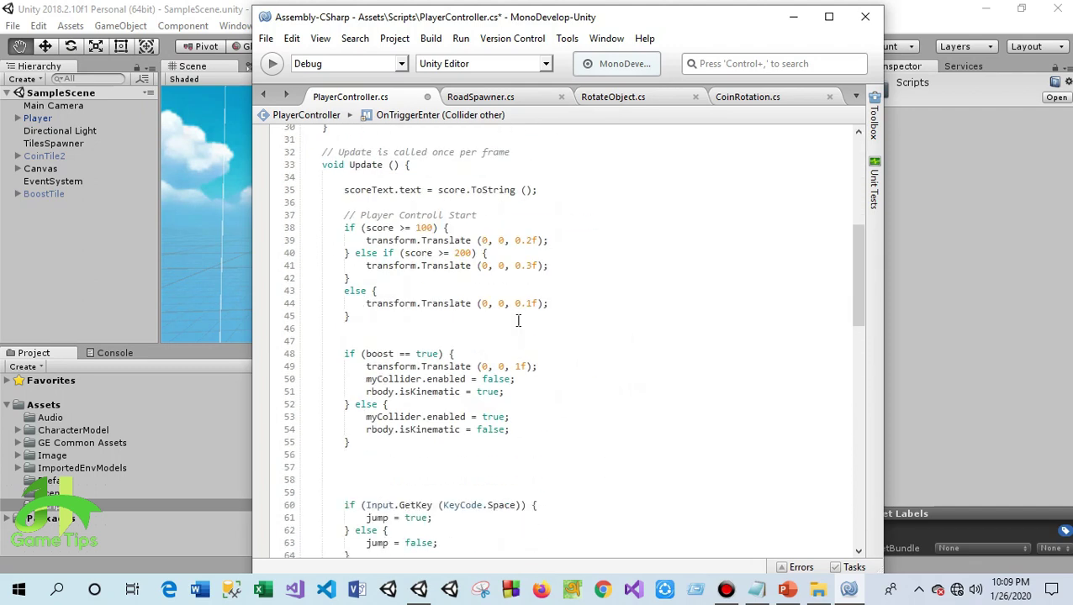
{"action": "scroll", "coordinate": [504, 320], "scroll_direction": "up", "scroll_amount": 5}
{"action": "left_click", "coordinate": [264, 39]}
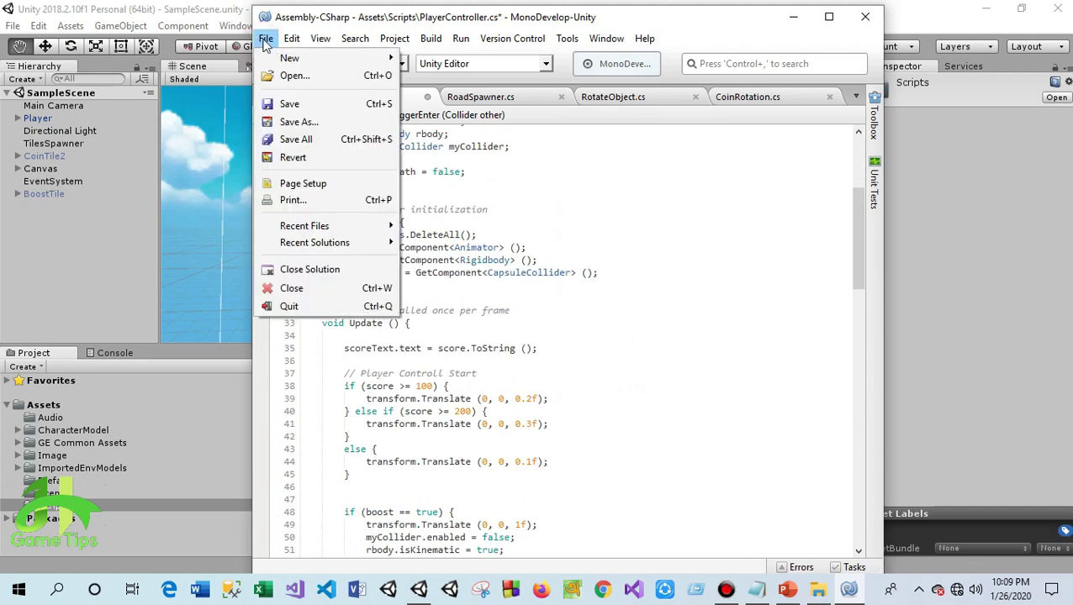
{"action": "left_click", "coordinate": [282, 105]}
{"action": "left_click", "coordinate": [51, 230]}
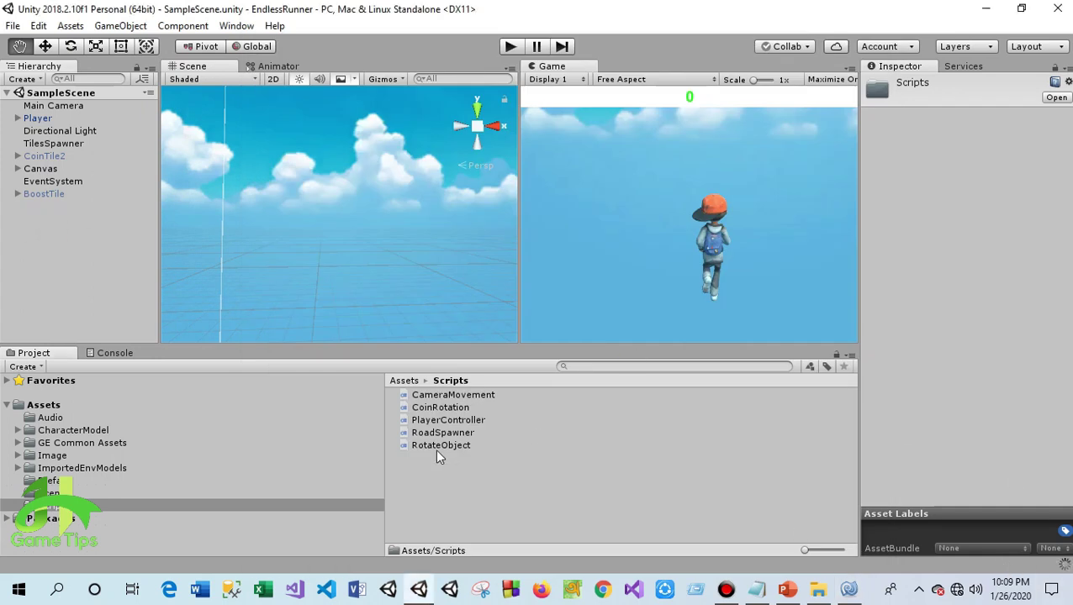
Select Player and view the new Death field on its Player Controller
{"action": "left_click", "coordinate": [39, 122]}
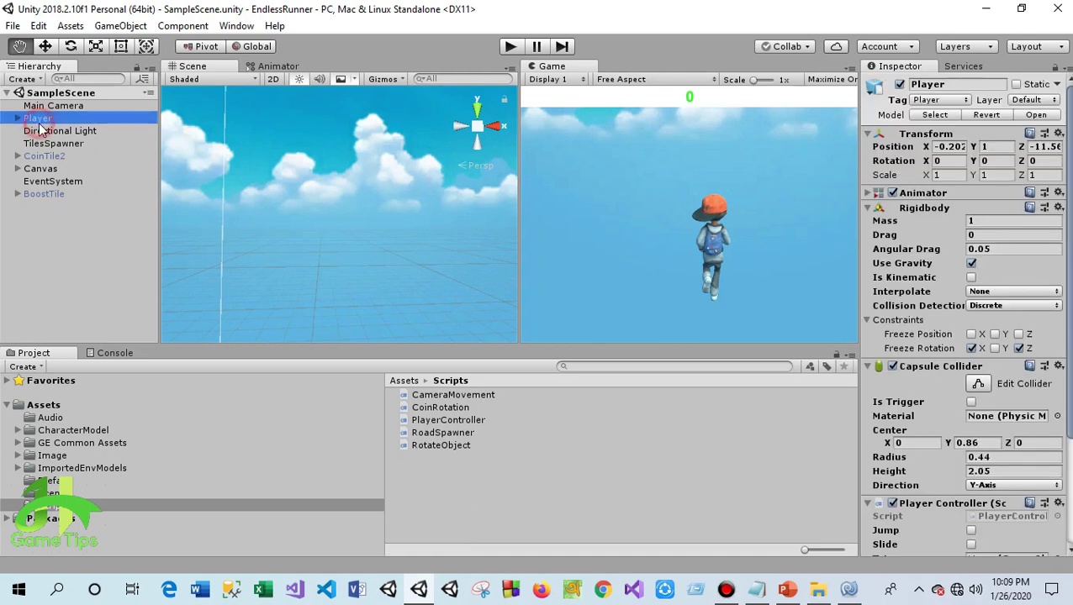
{"action": "scroll", "coordinate": [995, 374], "scroll_direction": "down", "scroll_amount": 3}
{"action": "scroll", "coordinate": [994, 372], "scroll_direction": "down", "scroll_amount": 1}
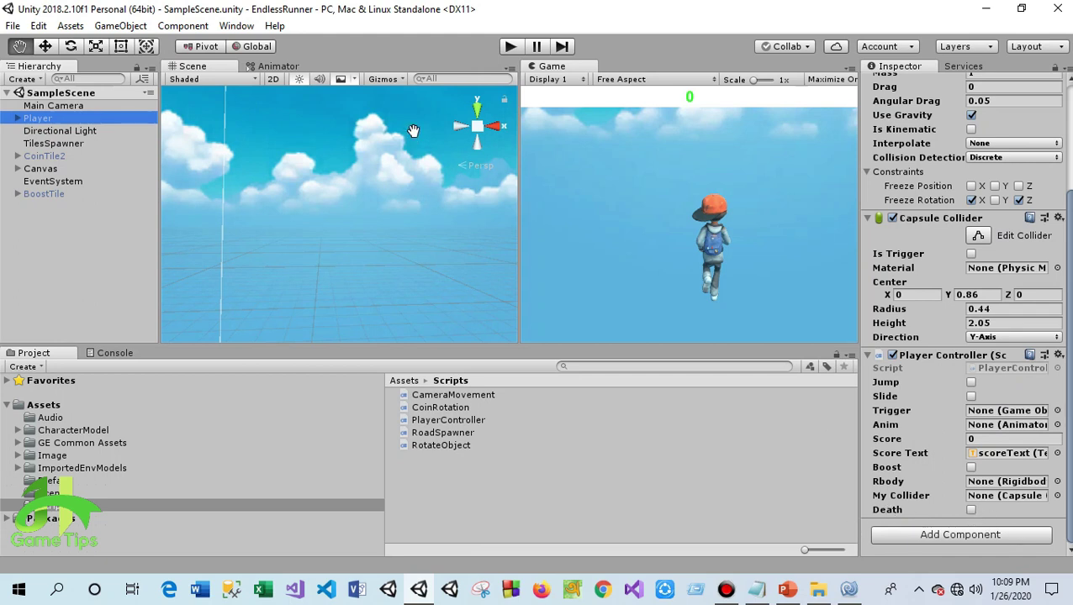
Test-play the game briefly, then select TilesSpawner
{"action": "left_click", "coordinate": [512, 48]}
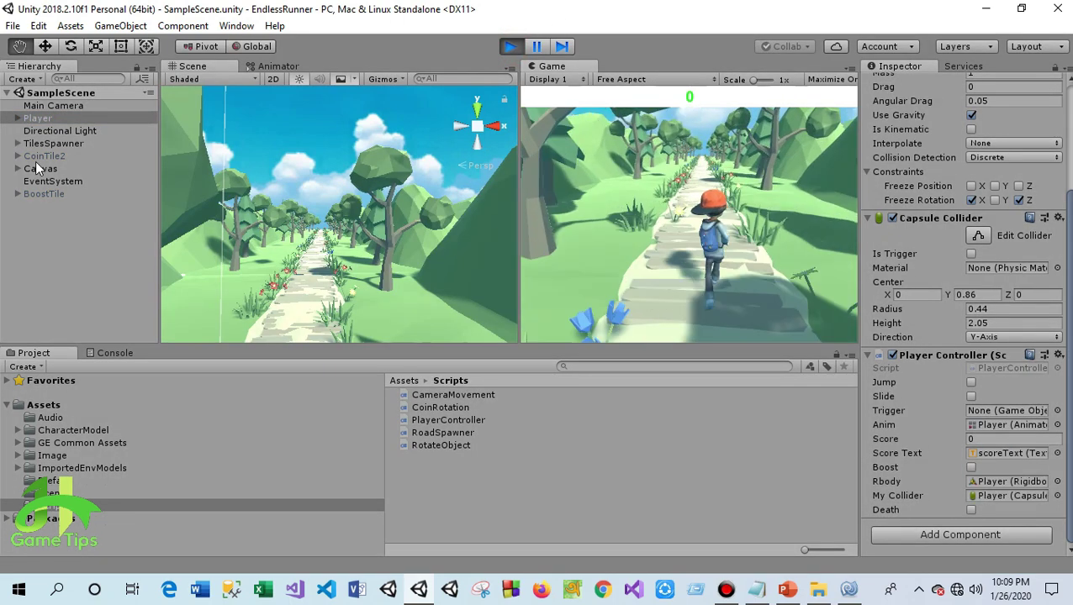
{"action": "left_click", "coordinate": [512, 47]}
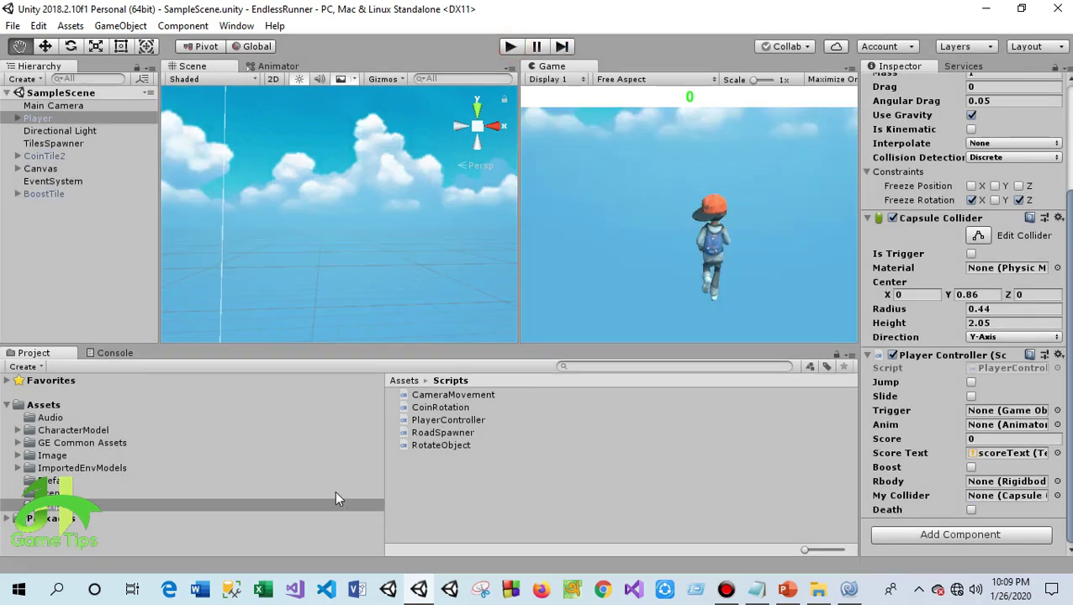
{"action": "left_click", "coordinate": [57, 145]}
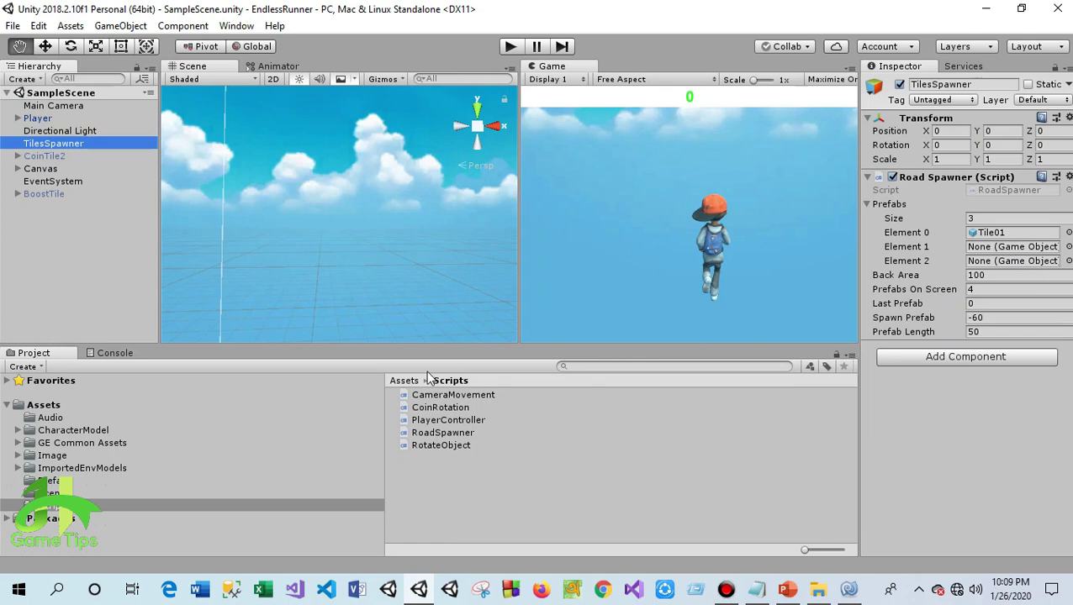
Put the CoinTile2 prefab into Road Spawner Elements 0, 1 and 2
{"action": "left_click", "coordinate": [402, 381]}
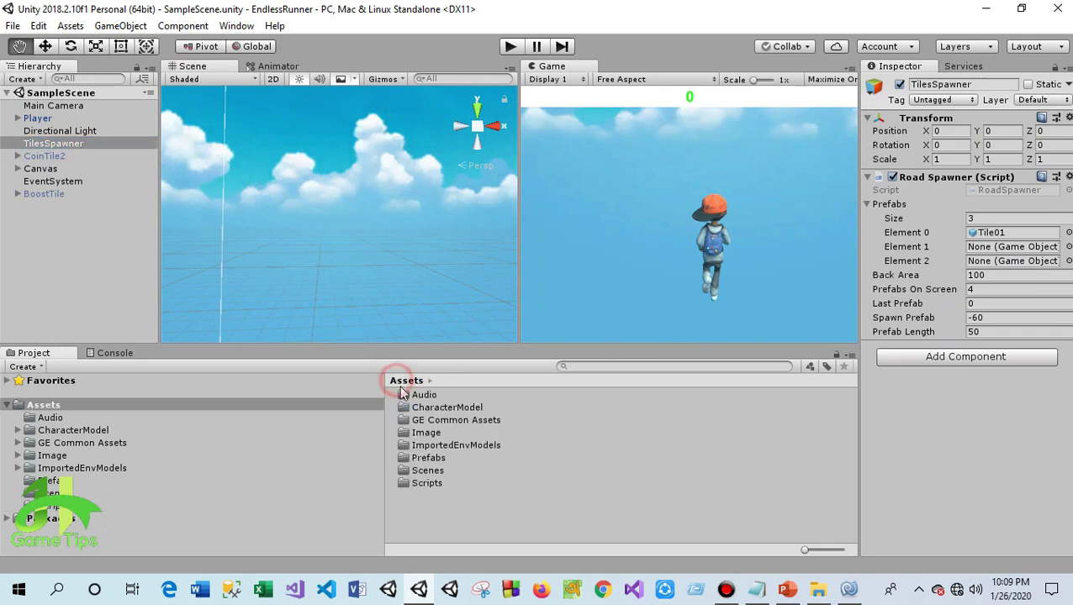
{"action": "double_click", "coordinate": [429, 459]}
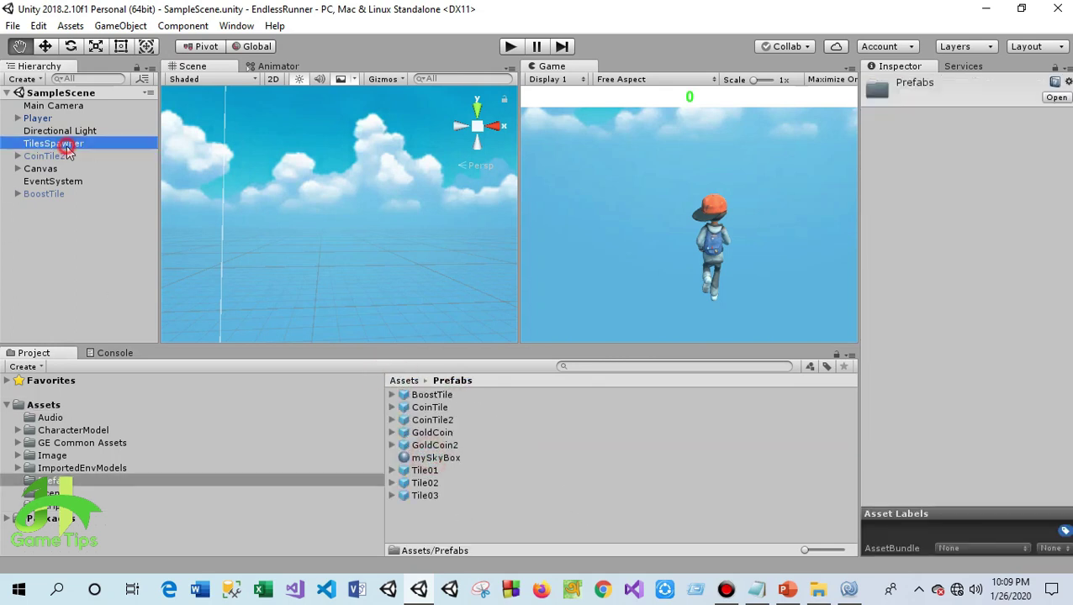
{"action": "left_click", "coordinate": [67, 146]}
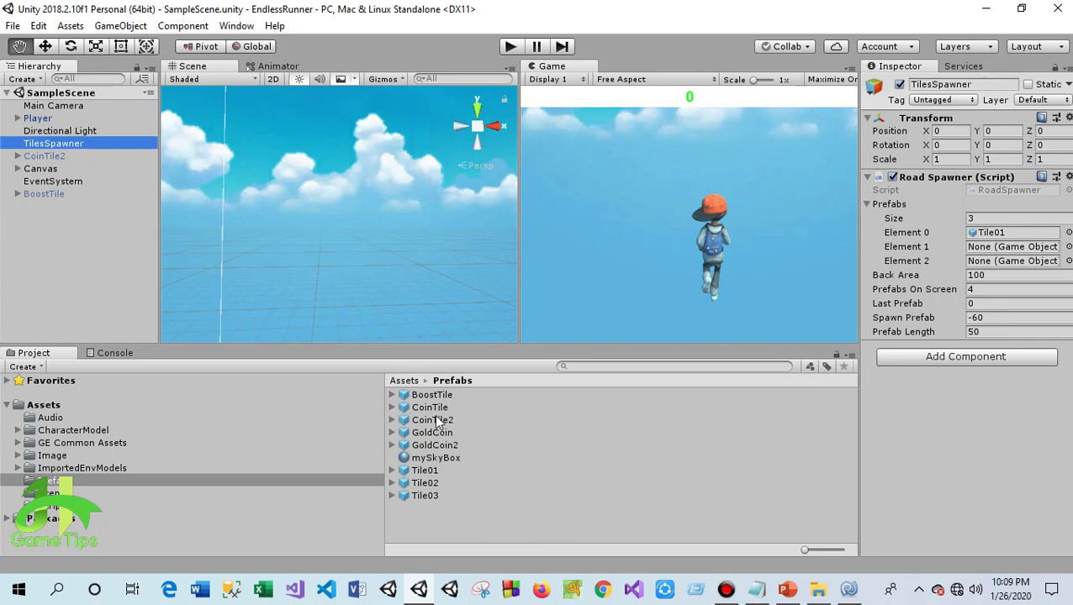
{"action": "left_click_drag", "start_coordinate": [429, 427], "coordinate": [1000, 236]}
{"action": "left_click_drag", "start_coordinate": [438, 423], "coordinate": [1012, 246]}
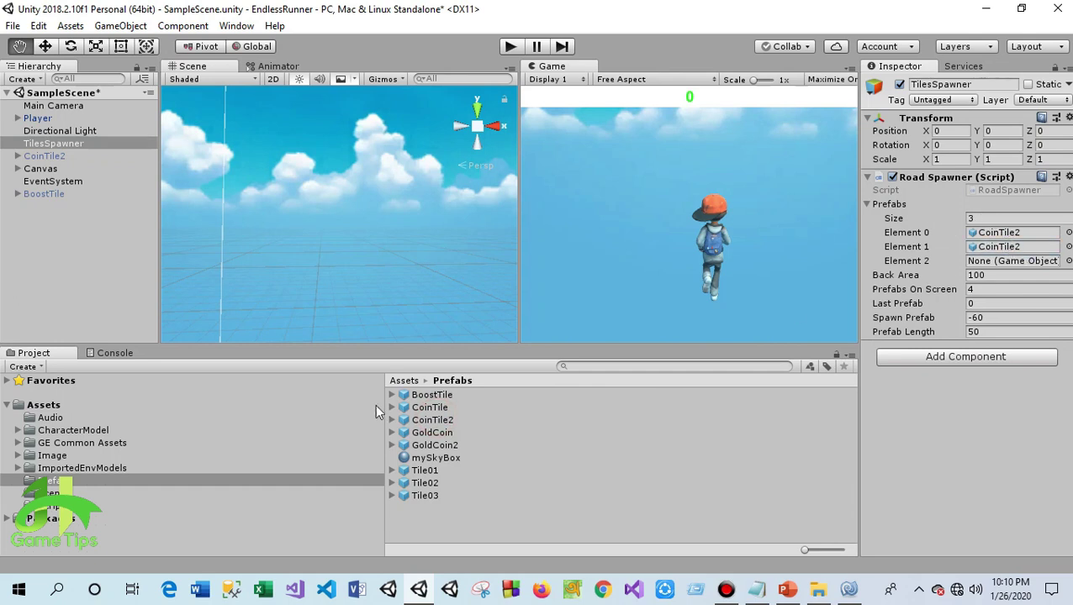
{"action": "left_click_drag", "start_coordinate": [423, 424], "coordinate": [1013, 263]}
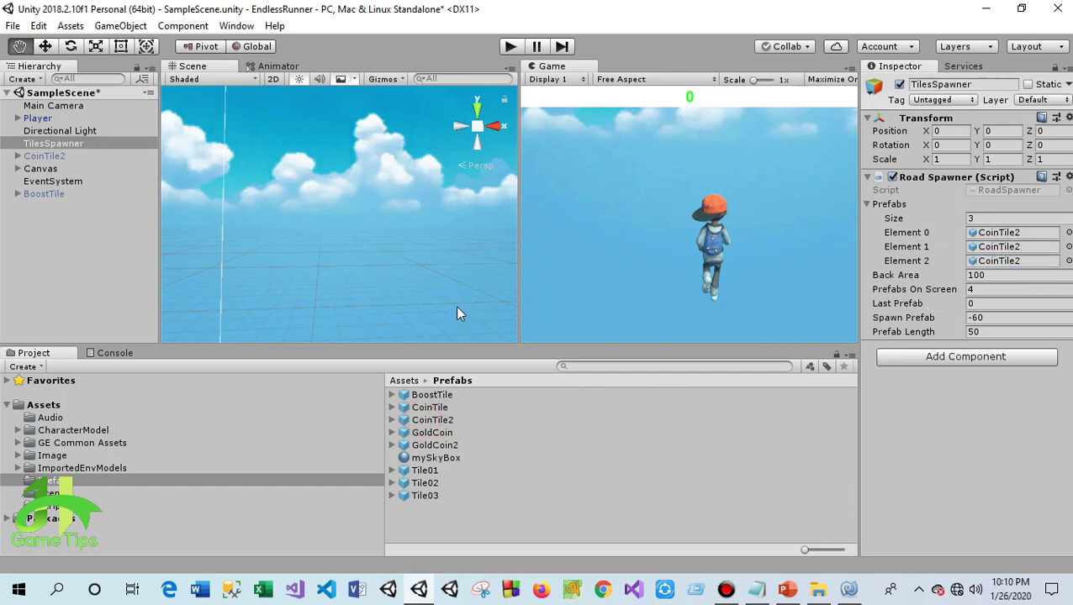
Save the scene, select Player and start a test run to watch Death
{"action": "left_click", "coordinate": [48, 256]}
{"action": "left_click", "coordinate": [13, 25]}
{"action": "left_click", "coordinate": [50, 82]}
{"action": "left_click", "coordinate": [37, 118]}
{"action": "scroll", "coordinate": [1007, 375], "scroll_direction": "down", "scroll_amount": 5}
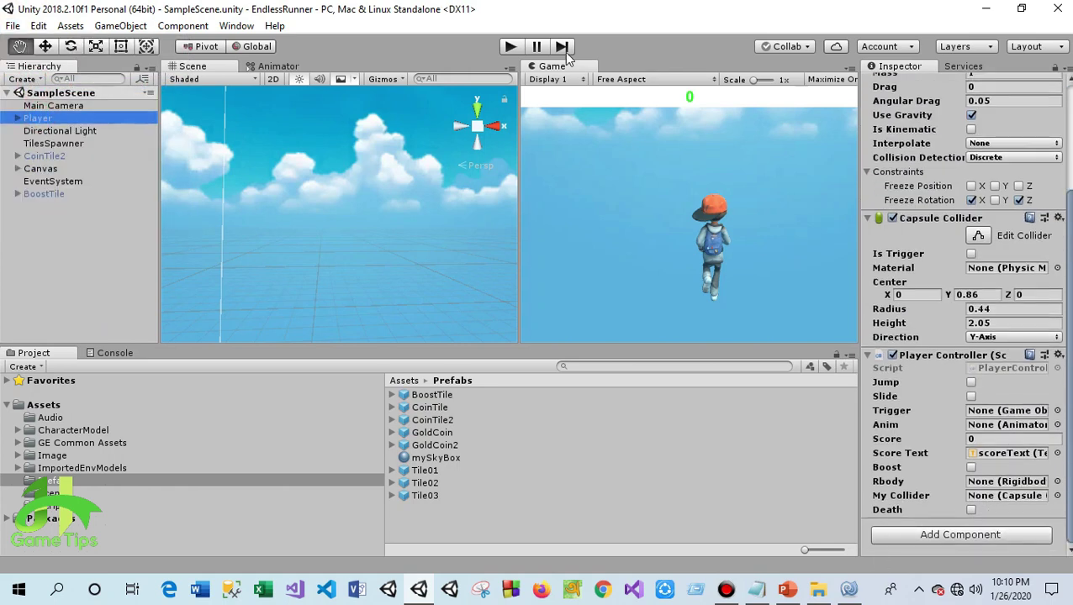
{"action": "left_click", "coordinate": [510, 46]}
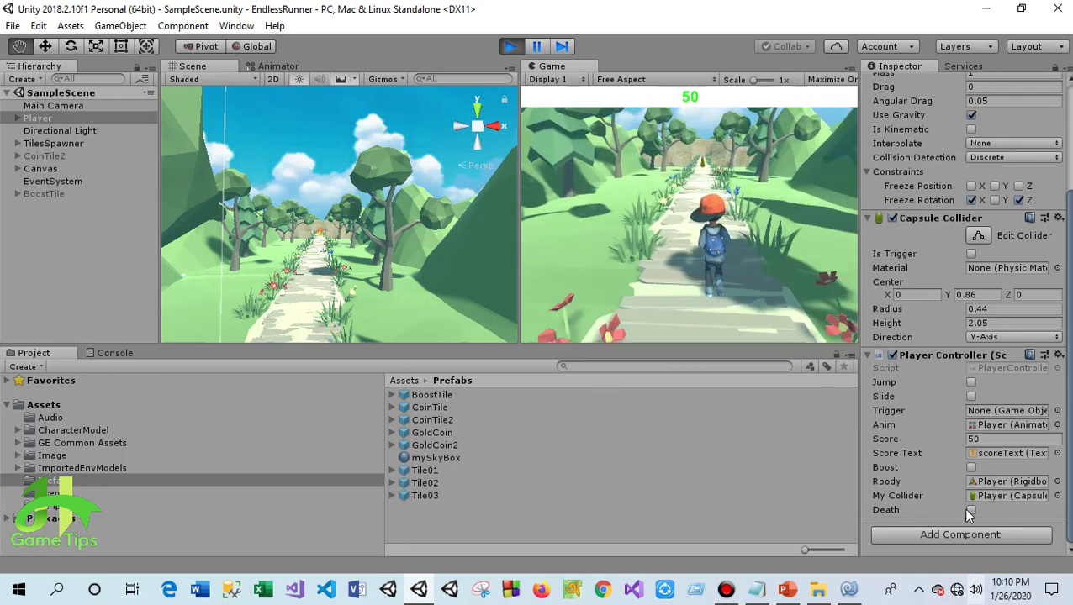
Stop the running test and select CoinTile2 in the Hierarchy
{"action": "left_click", "coordinate": [510, 46]}
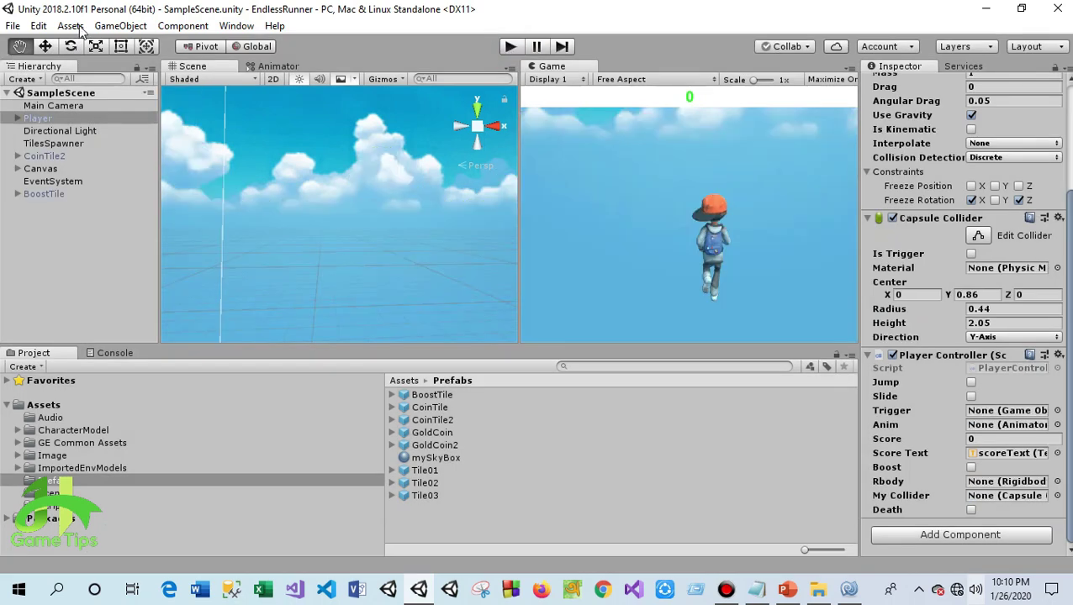
{"action": "left_click", "coordinate": [42, 156]}
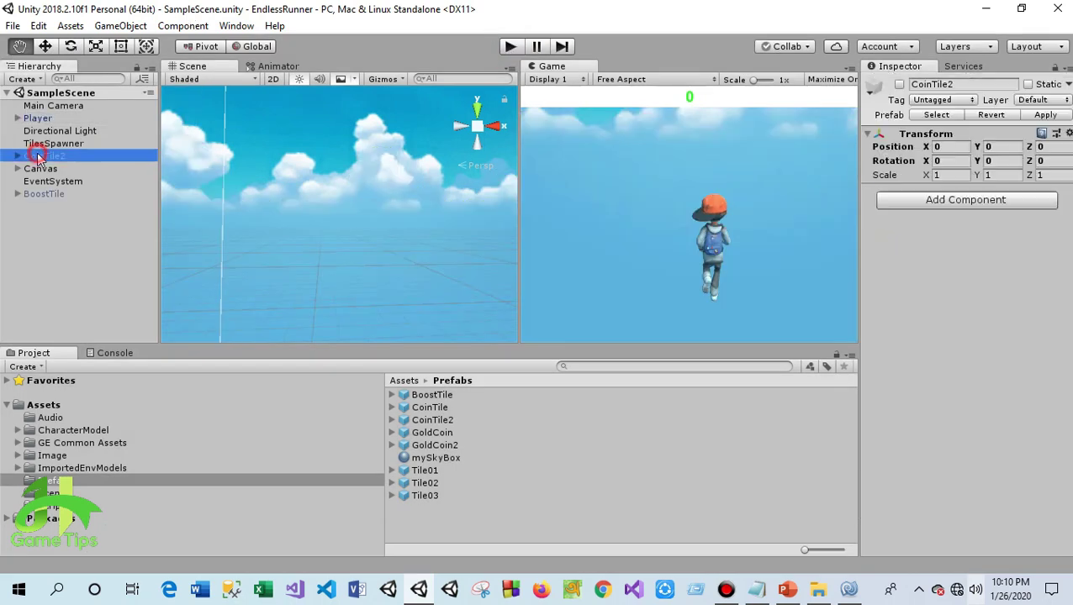
Activate CoinTile2 and tick Is Trigger on Wall (2)'s Box Collider
{"action": "left_click", "coordinate": [899, 85]}
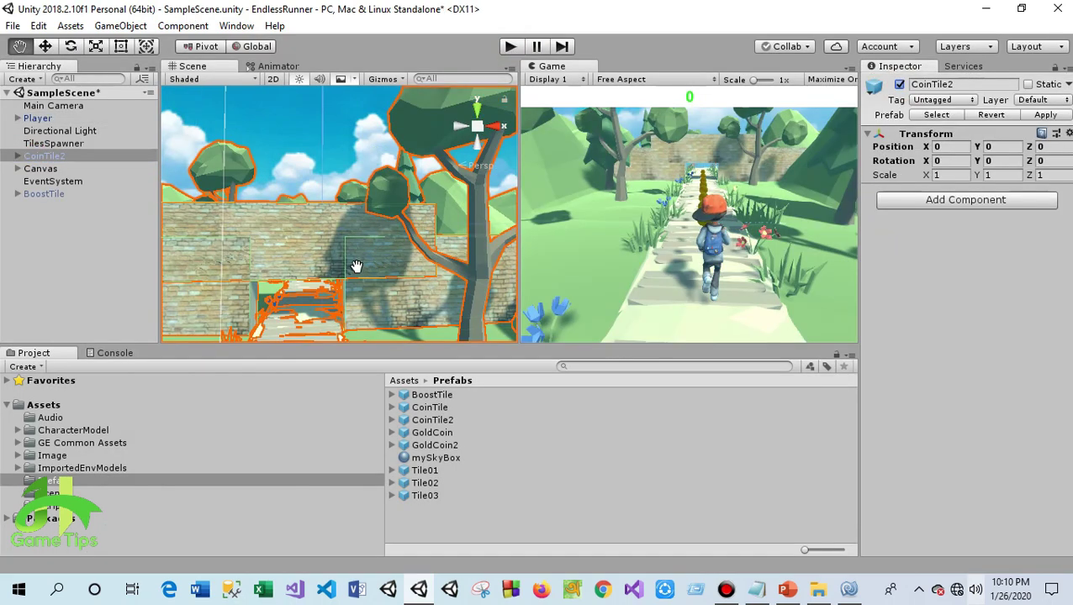
{"action": "scroll", "coordinate": [342, 292], "scroll_direction": "up", "scroll_amount": 3}
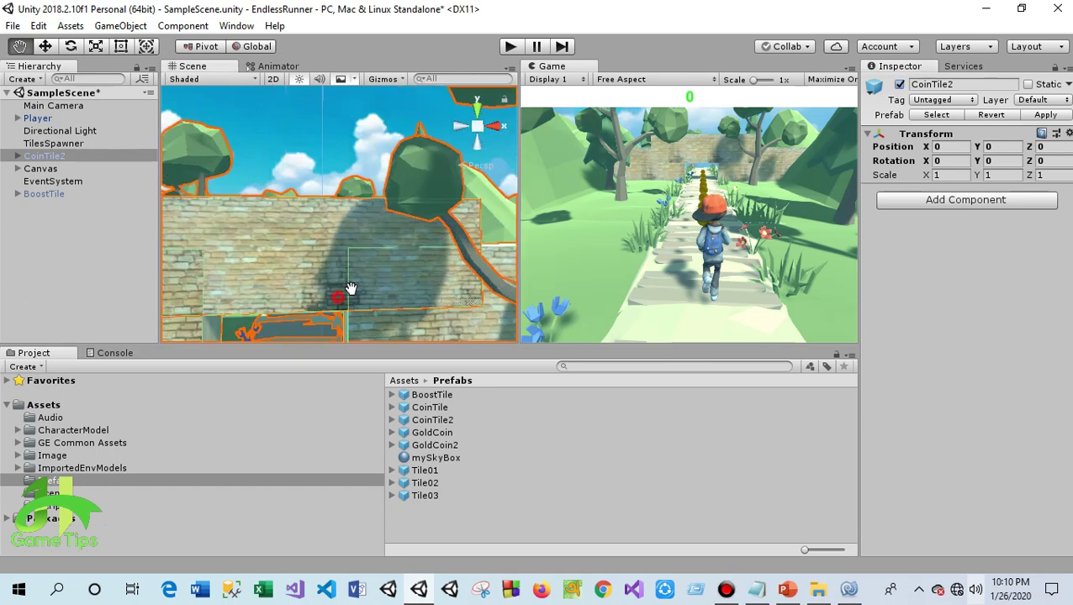
{"action": "scroll", "coordinate": [414, 260], "scroll_direction": "up", "scroll_amount": 2}
{"action": "left_click", "coordinate": [17, 156]}
{"action": "scroll", "coordinate": [44, 309], "scroll_direction": "down", "scroll_amount": 5}
{"action": "scroll", "coordinate": [44, 310], "scroll_direction": "down", "scroll_amount": 5}
{"action": "scroll", "coordinate": [44, 310], "scroll_direction": "down", "scroll_amount": 3}
{"action": "left_click", "coordinate": [71, 189]}
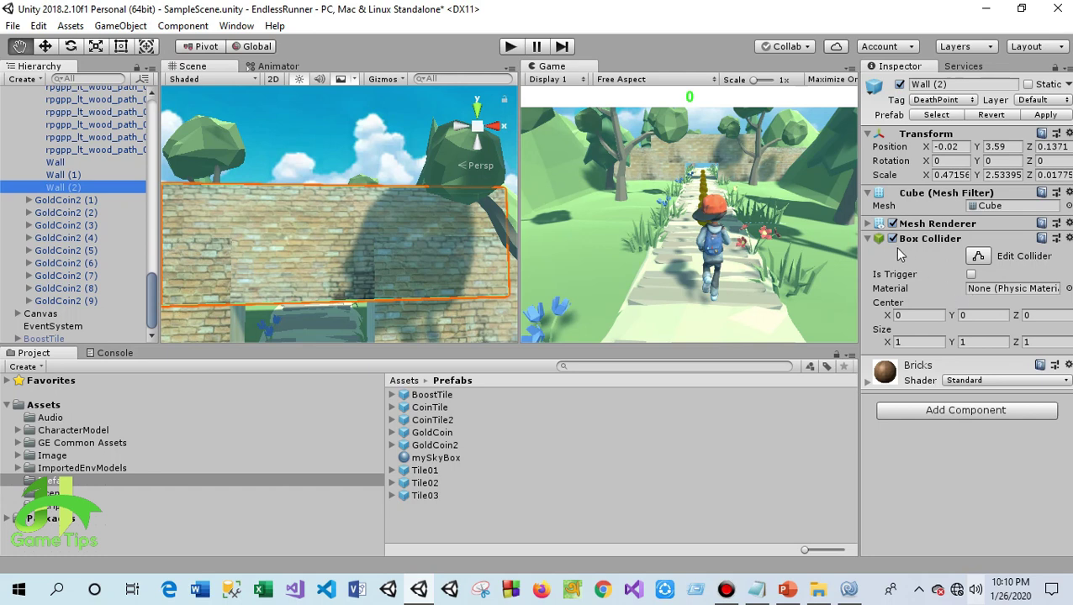
{"action": "left_click", "coordinate": [971, 275]}
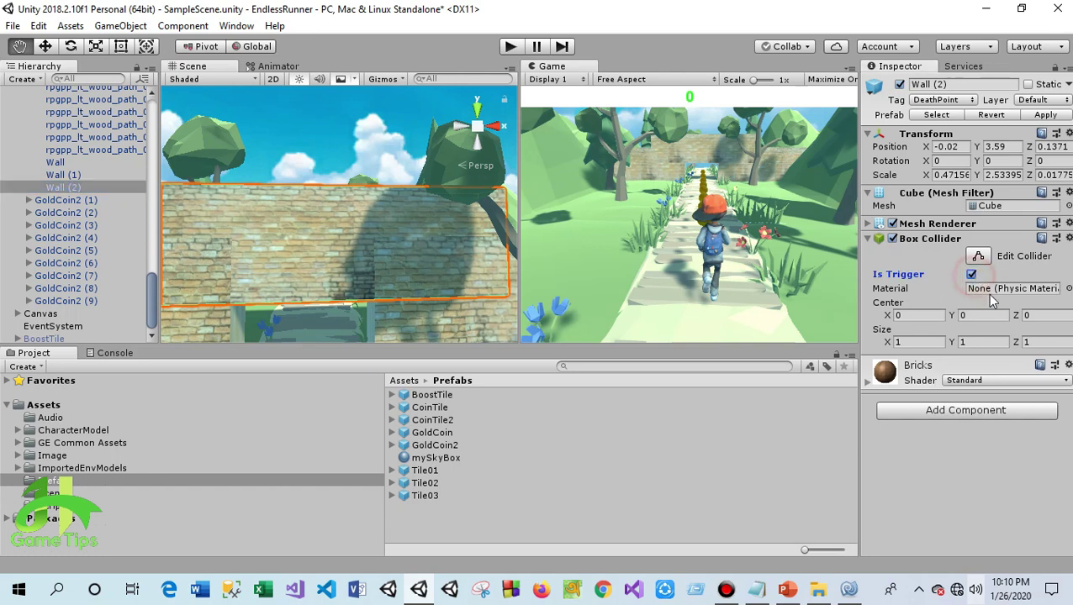
Replace the old CoinTile2 prefab with the updated tile from the scene
{"action": "scroll", "coordinate": [72, 234], "scroll_direction": "up", "scroll_amount": 5}
{"action": "scroll", "coordinate": [71, 234], "scroll_direction": "up", "scroll_amount": 5}
{"action": "scroll", "coordinate": [71, 234], "scroll_direction": "up", "scroll_amount": 5}
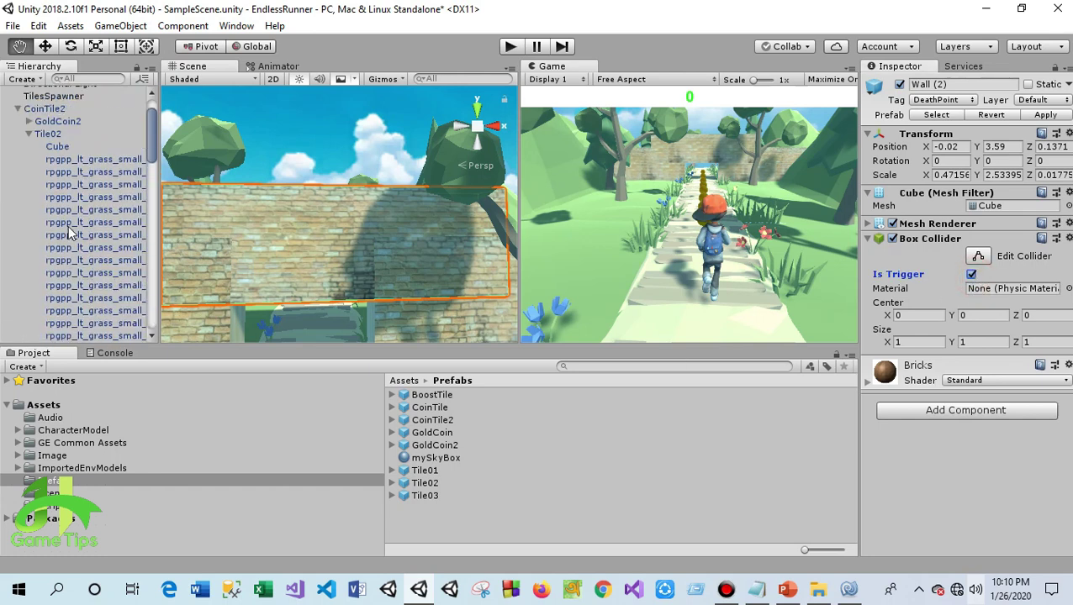
{"action": "left_click", "coordinate": [16, 110]}
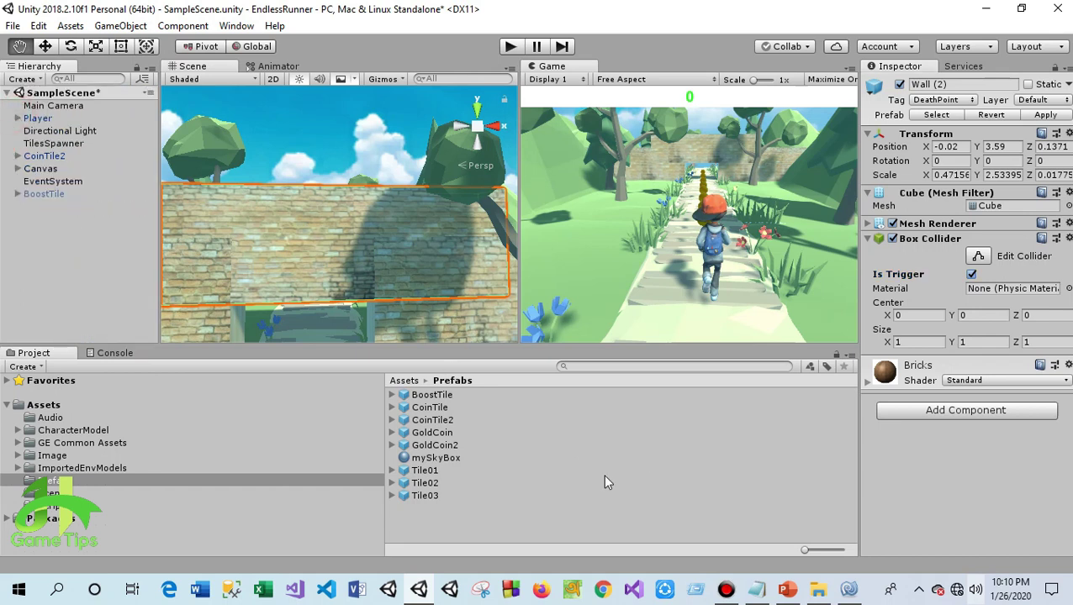
{"action": "left_click", "coordinate": [431, 420]}
{"action": "key", "text": "Delete"}
{"action": "key", "text": "Escape"}
{"action": "mouse_move", "coordinate": [36, 155]}
{"action": "left_mouse_down"}
{"action": "mouse_move", "coordinate": [483, 497]}
{"action": "mouse_move", "coordinate": [474, 531]}
{"action": "left_mouse_up"}
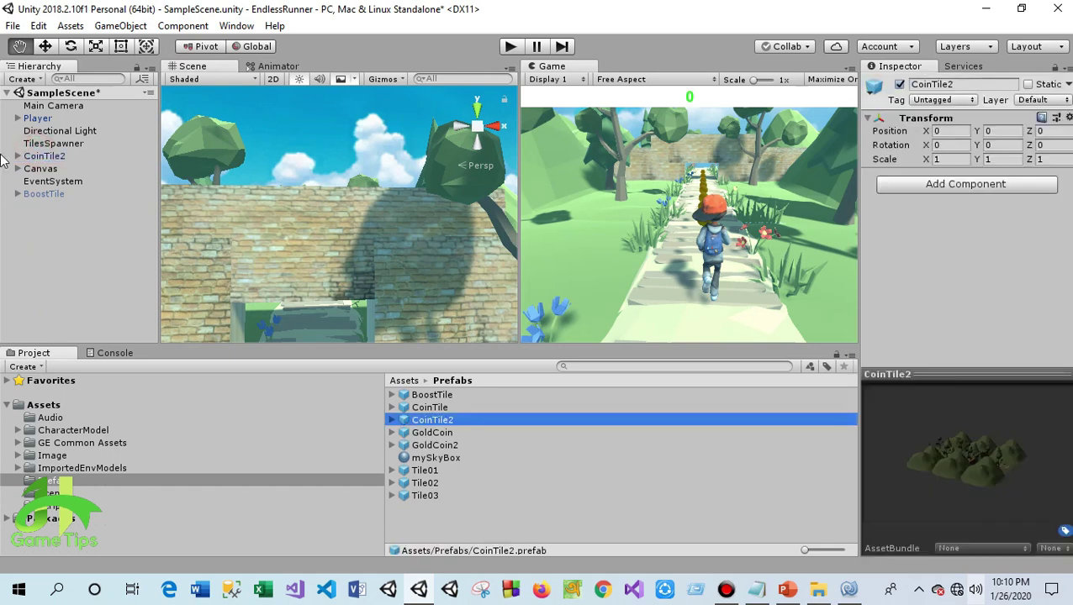
{"action": "left_click", "coordinate": [38, 158]}
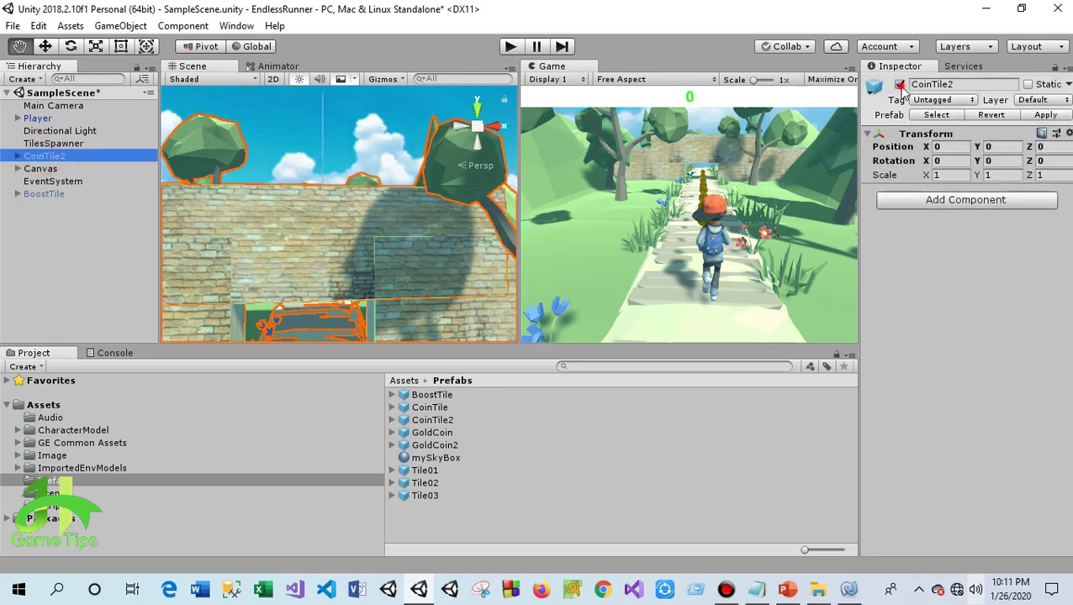
Deactivate the CoinTile2 instance and assign the CoinTile2 prefab to TilesSpawner's Elements 0, 1 and 2
{"action": "left_click", "coordinate": [899, 84]}
{"action": "left_click", "coordinate": [52, 143]}
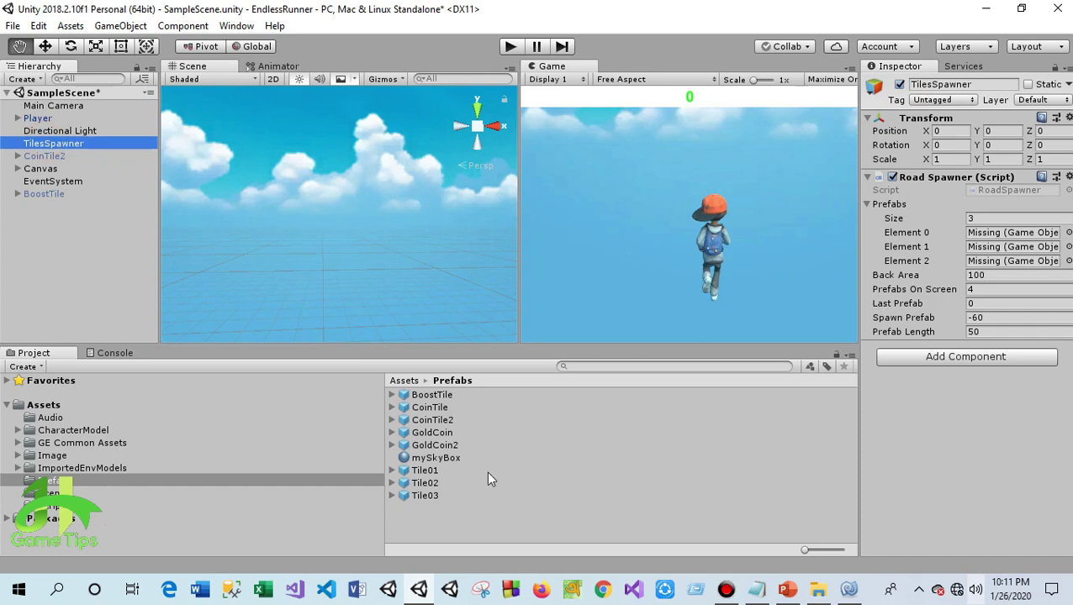
{"action": "left_click_drag", "start_coordinate": [430, 407], "coordinate": [989, 238]}
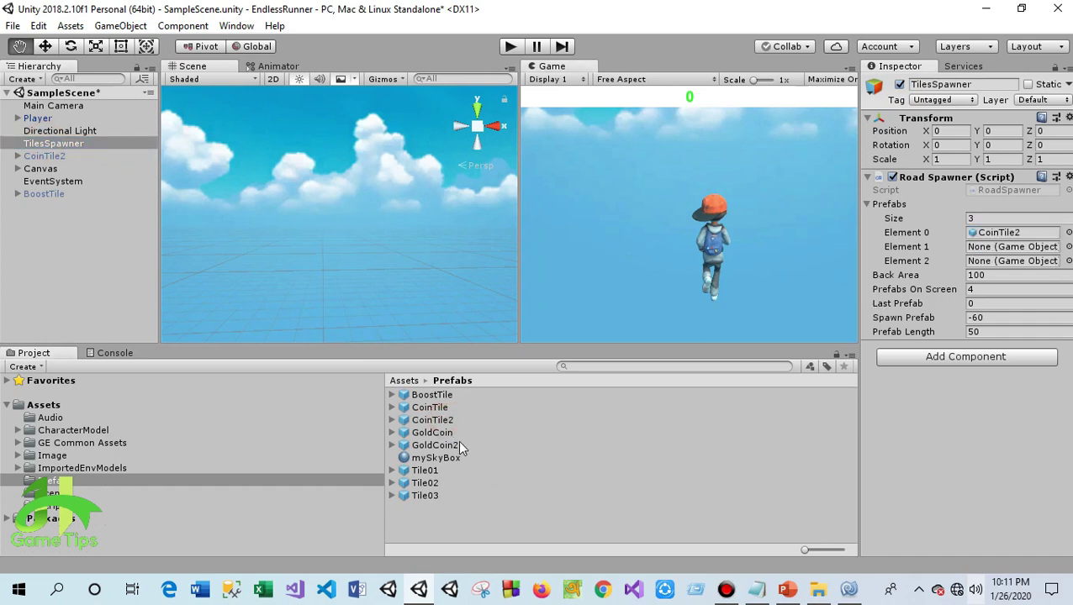
{"action": "left_click_drag", "start_coordinate": [438, 421], "coordinate": [992, 247]}
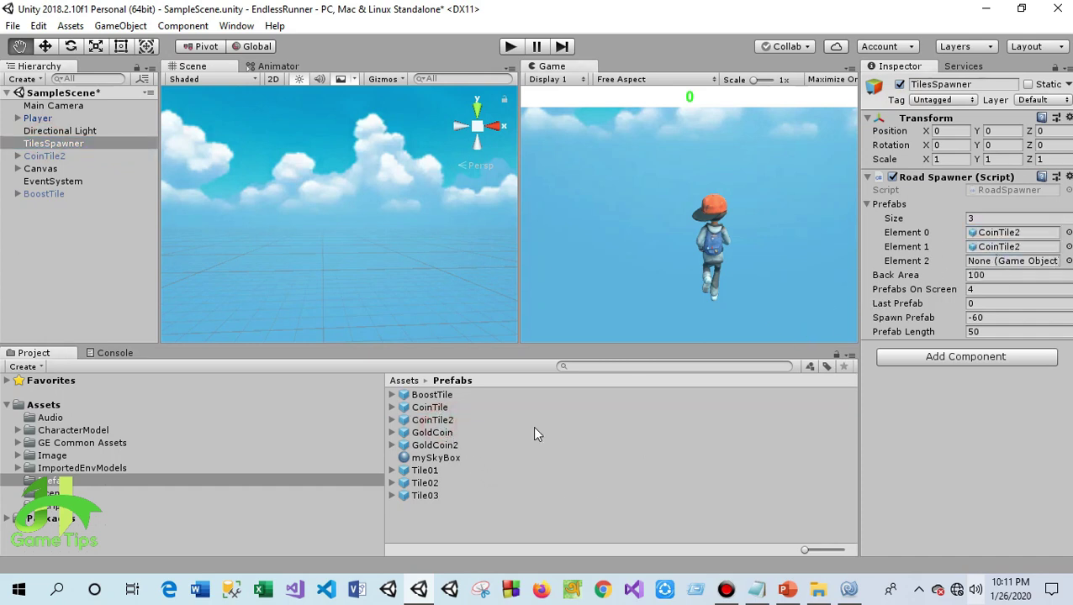
{"action": "left_click_drag", "start_coordinate": [431, 424], "coordinate": [1001, 260]}
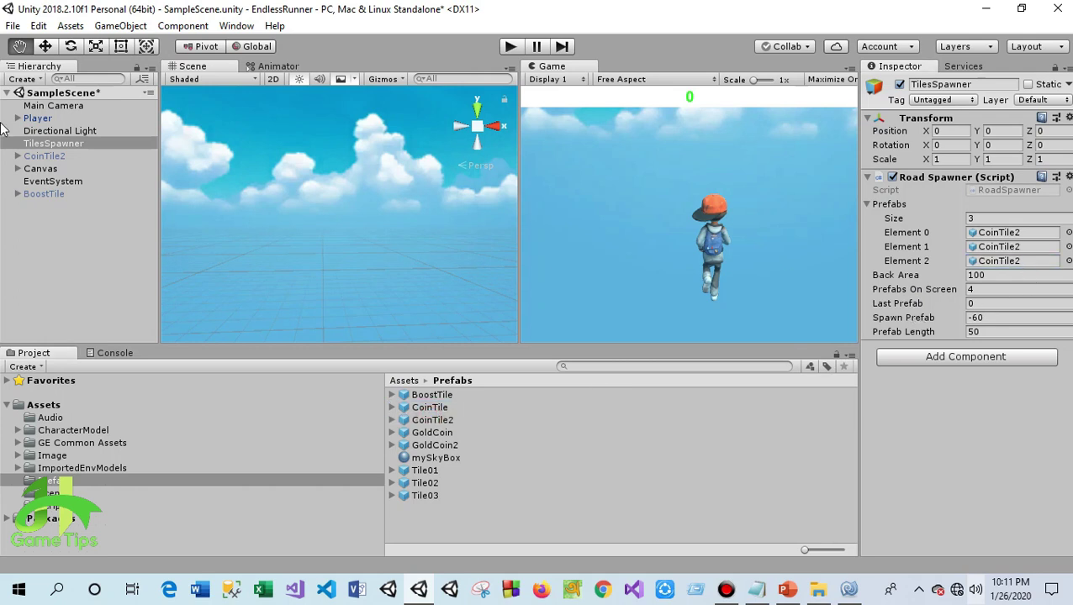
Save the scene and start a test run of the game
{"action": "left_click", "coordinate": [17, 28]}
{"action": "left_click", "coordinate": [33, 79]}
{"action": "left_click", "coordinate": [508, 47]}
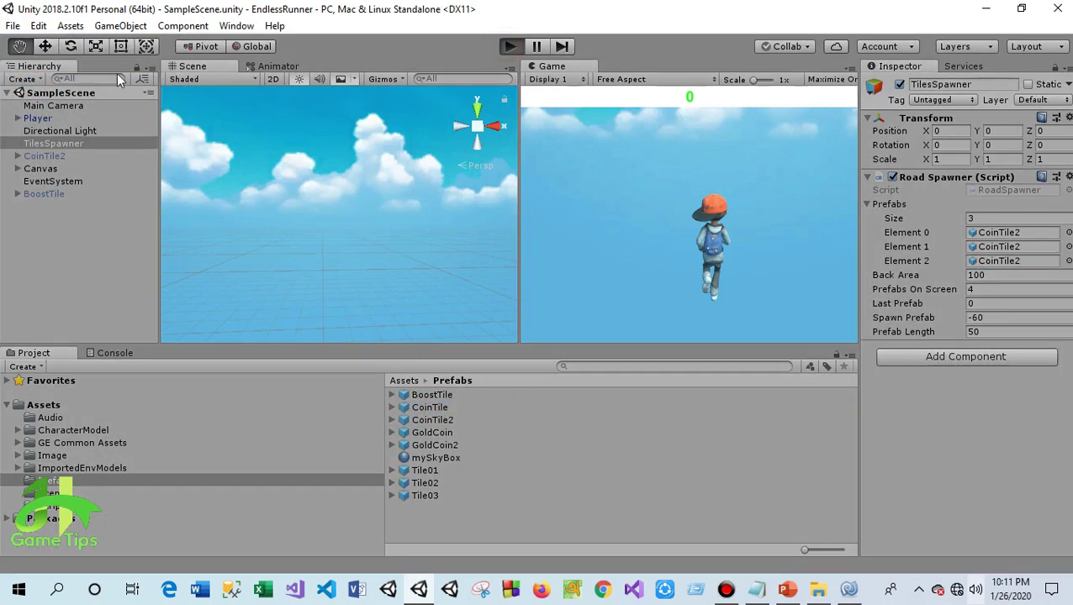
{"action": "key", "text": "ctrl+p"}
{"action": "left_click", "coordinate": [39, 119]}
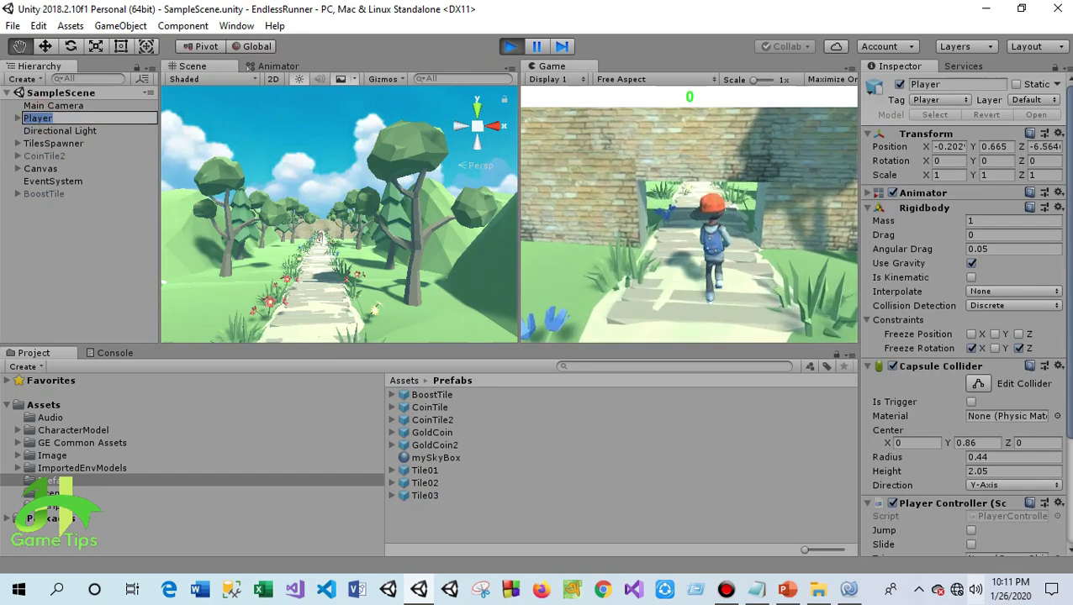
{"action": "scroll", "coordinate": [988, 463], "scroll_direction": "down", "scroll_amount": 5}
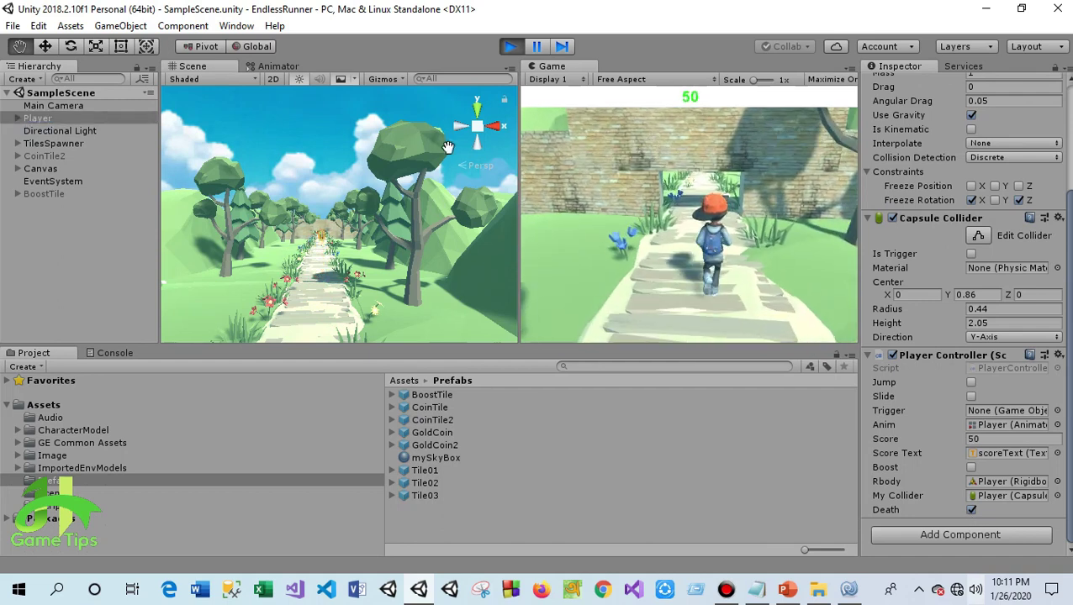
{"action": "left_click", "coordinate": [510, 46]}
{"action": "left_click", "coordinate": [512, 46]}
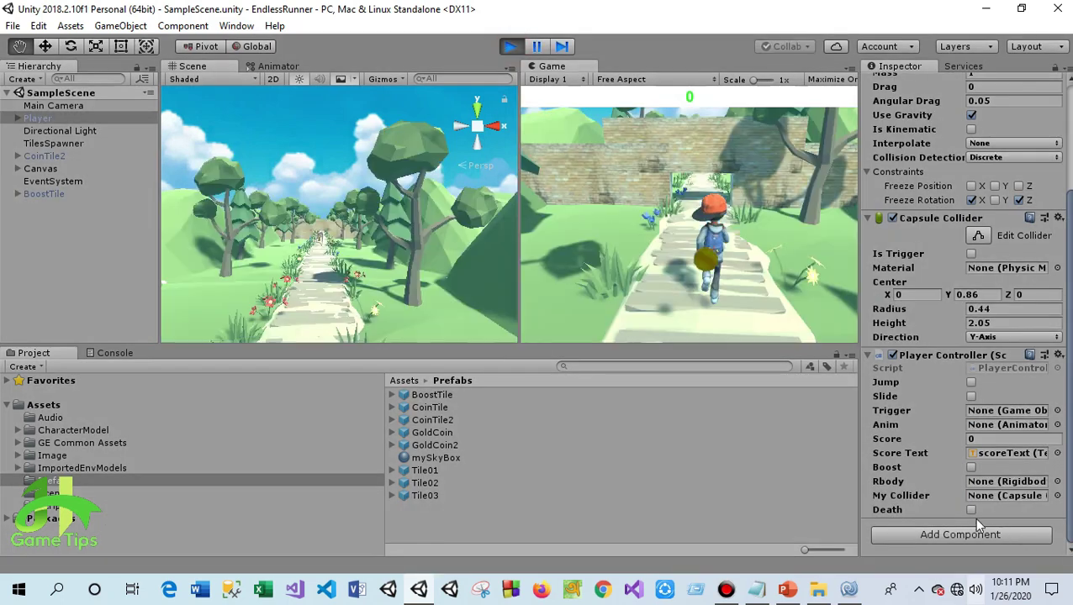
{"action": "left_click", "coordinate": [971, 509]}
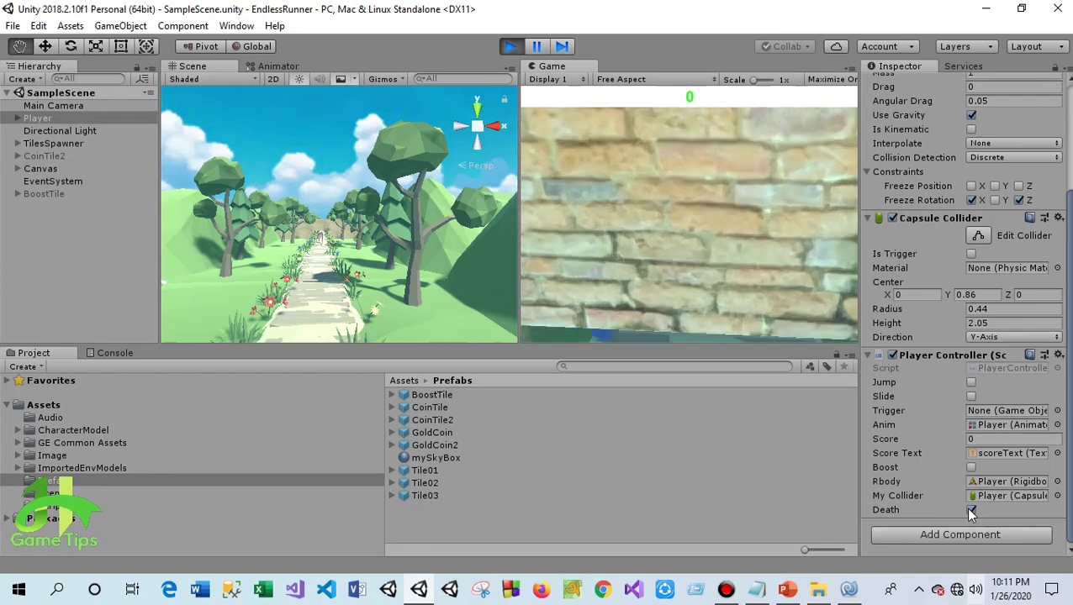
{"action": "left_click", "coordinate": [510, 46]}
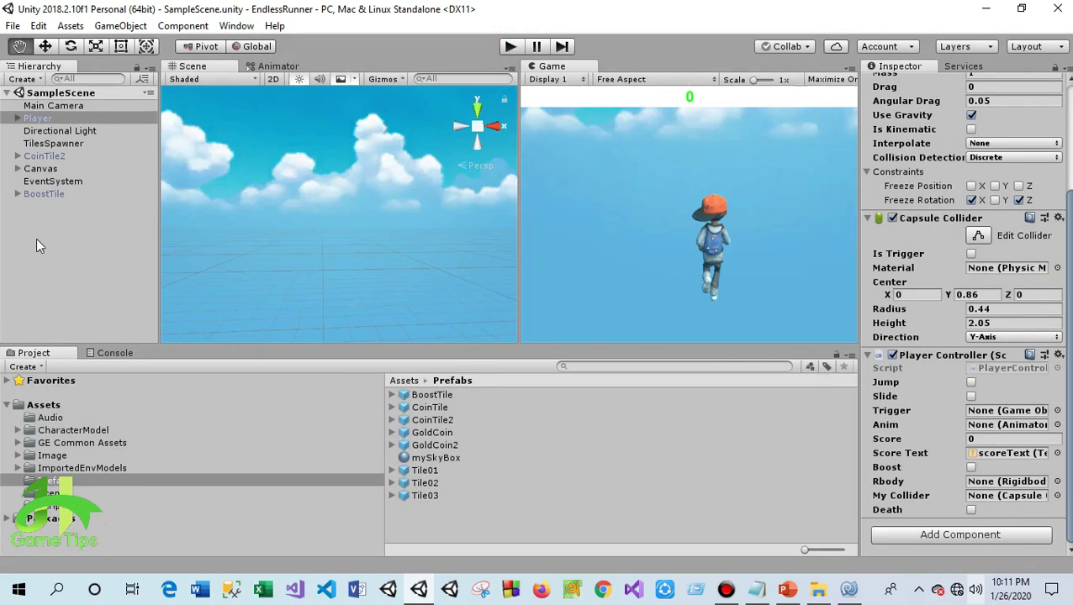
{"action": "left_click", "coordinate": [38, 169]}
Add a new UI Image under the Canvas
{"action": "right_click", "coordinate": [38, 171]}
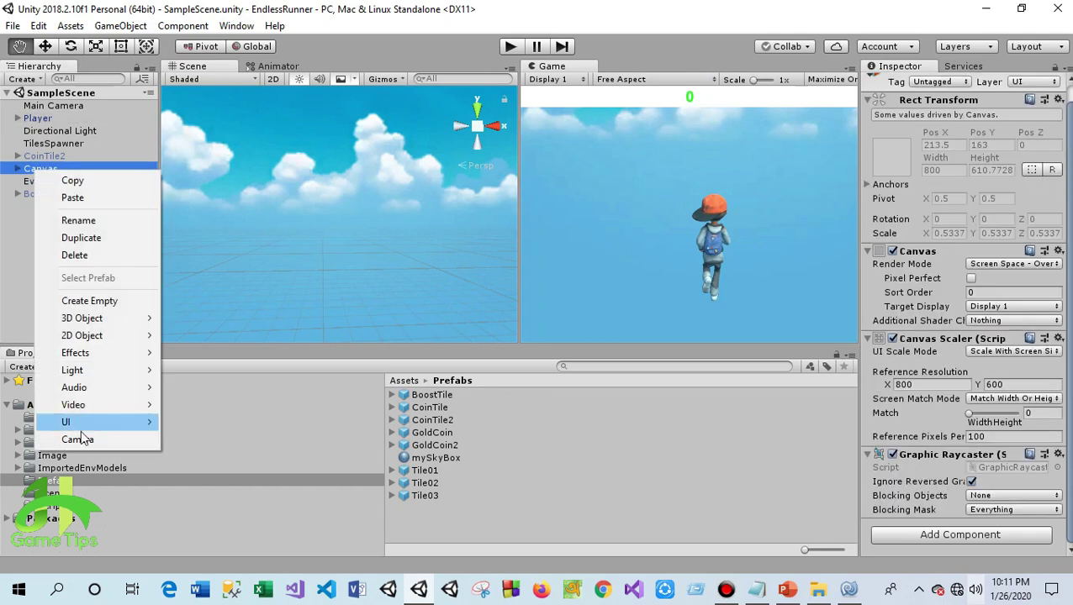
{"action": "mouse_move", "coordinate": [81, 429]}
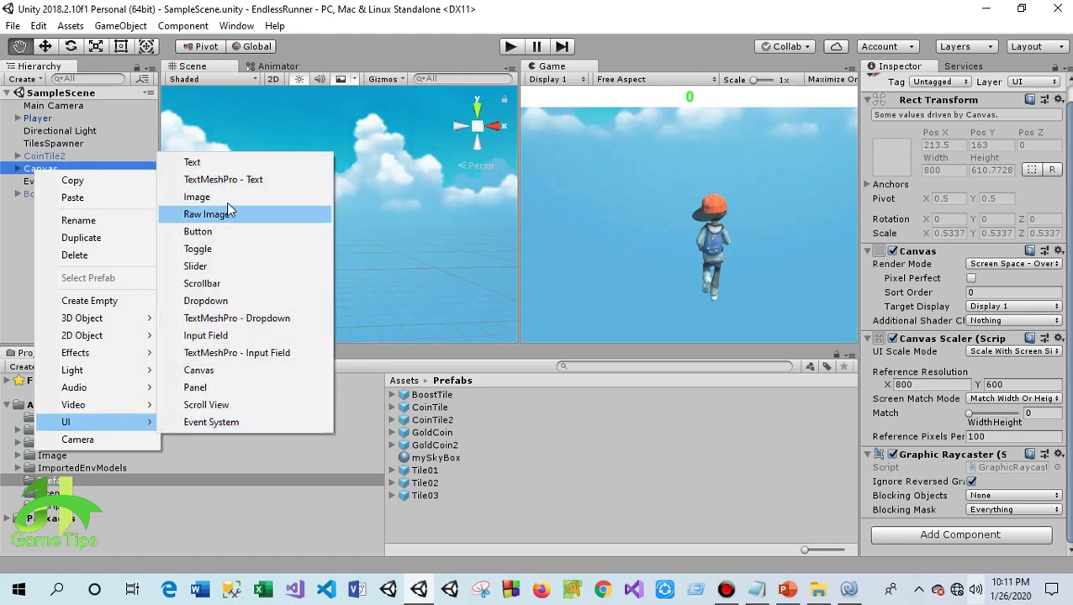
{"action": "left_click", "coordinate": [228, 197]}
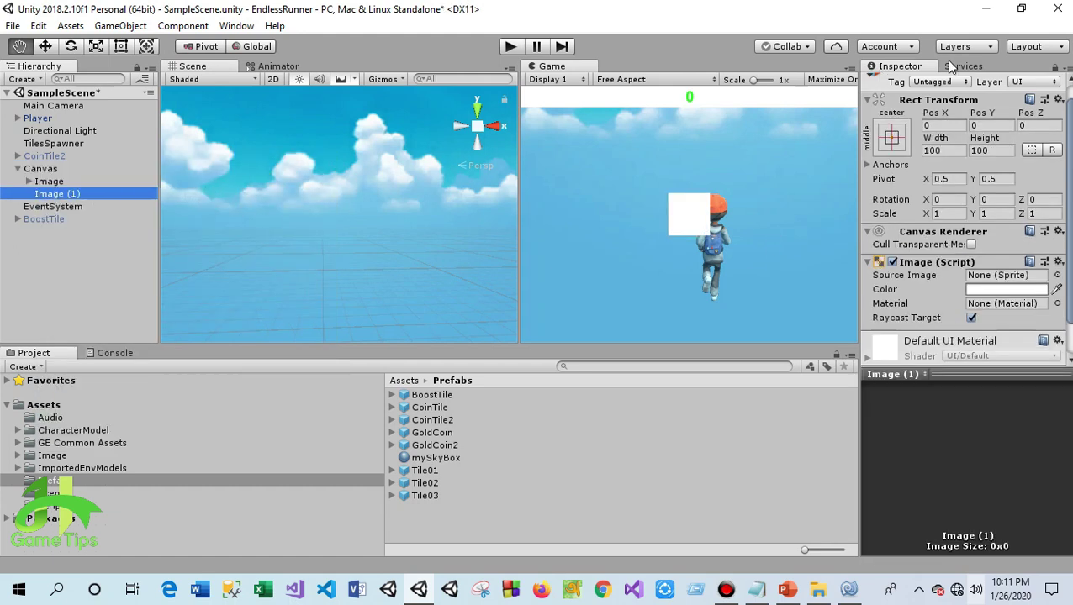
Alt-apply the stretch-stretch anchor preset so the image fills the whole screen
{"action": "left_click", "coordinate": [893, 141]}
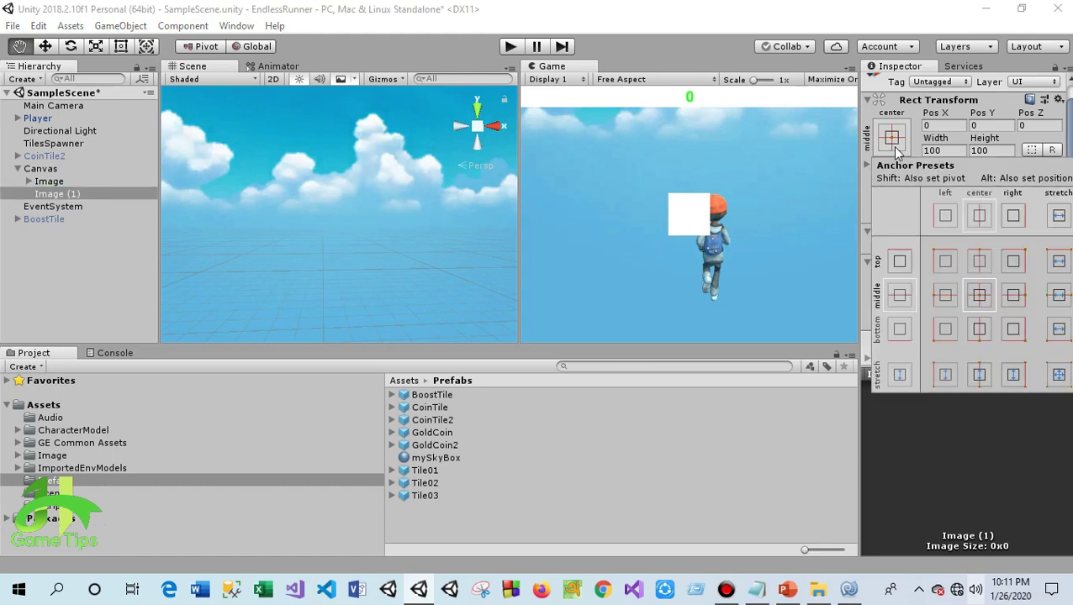
{"action": "key", "text": "alt"}
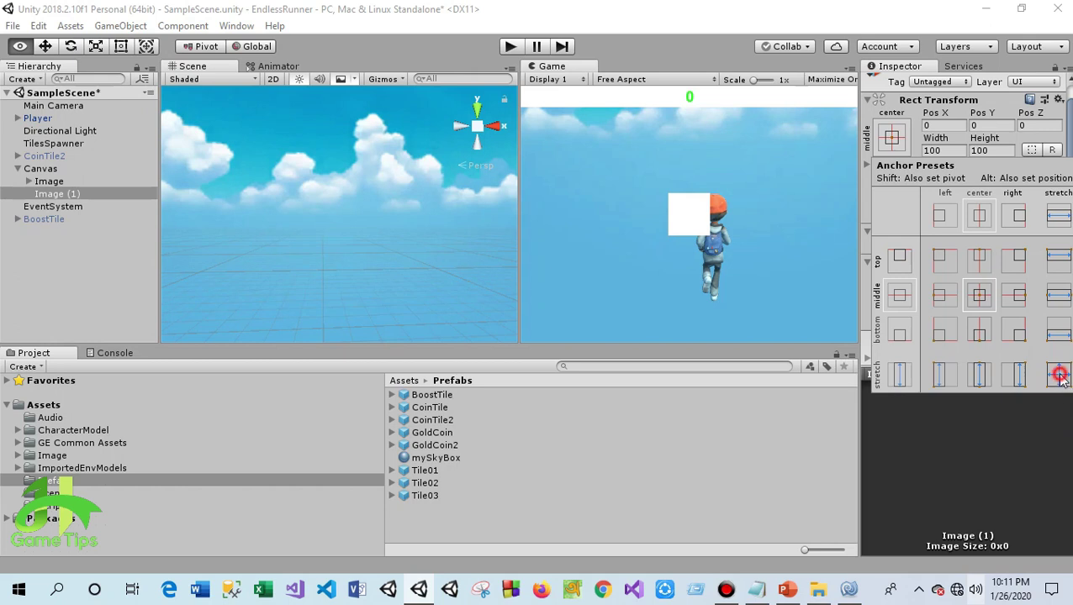
{"action": "left_click", "coordinate": [1060, 376], "text": "alt"}
{"action": "left_click", "coordinate": [21, 199]}
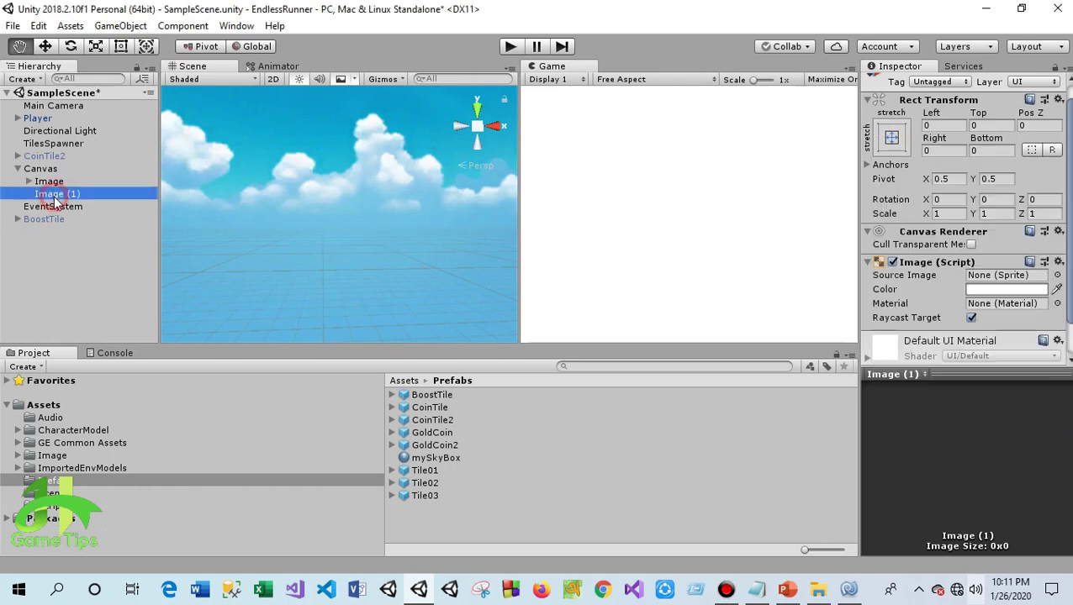
Set the full-screen image's colour to black
{"action": "left_click", "coordinate": [1005, 290]}
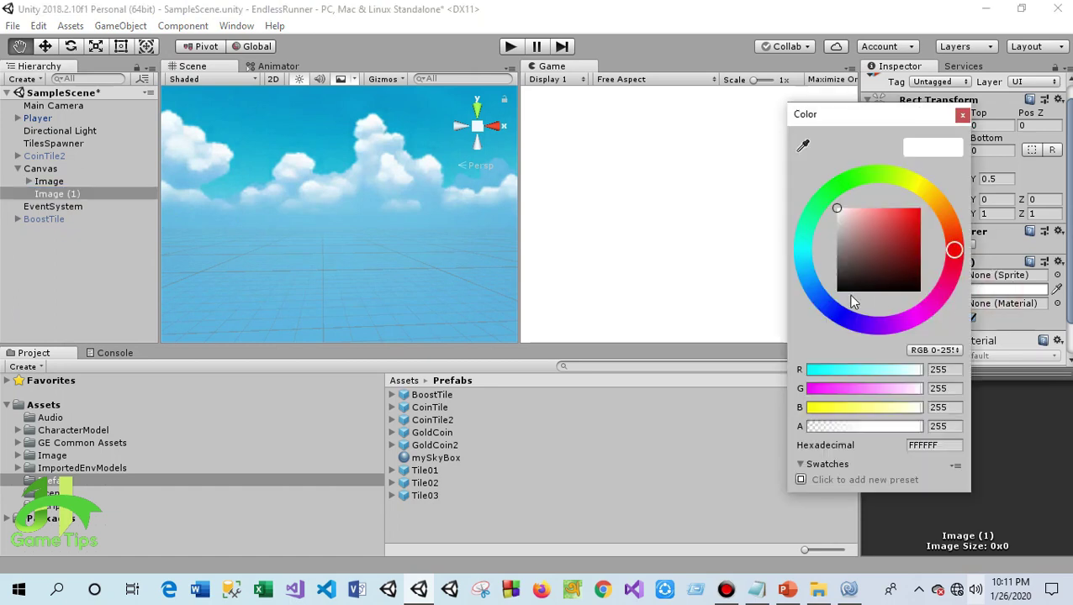
{"action": "left_click_drag", "start_coordinate": [851, 256], "coordinate": [854, 296]}
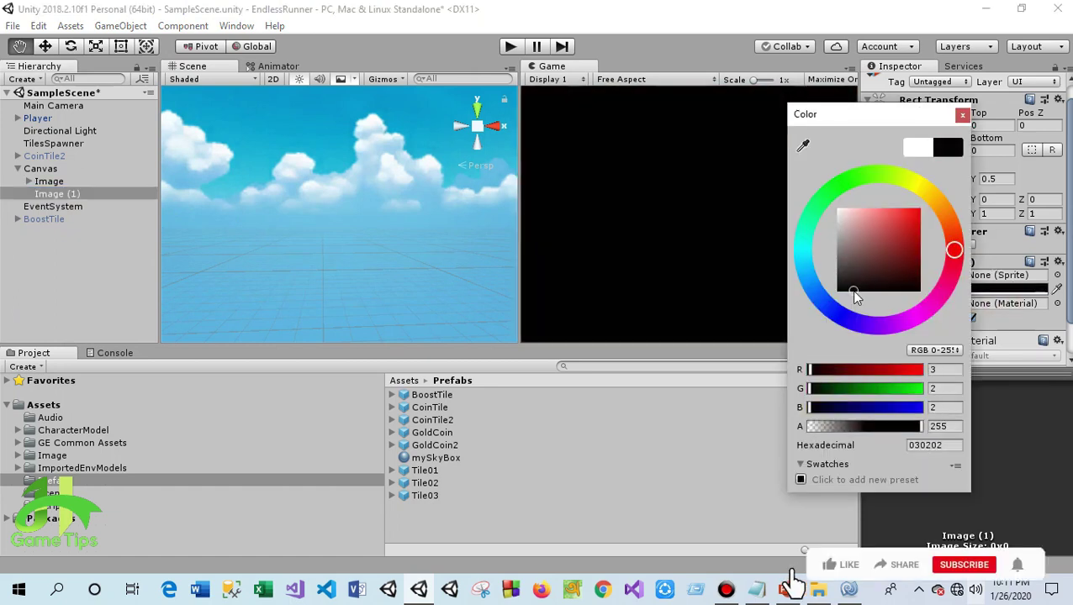
{"action": "left_click", "coordinate": [963, 114]}
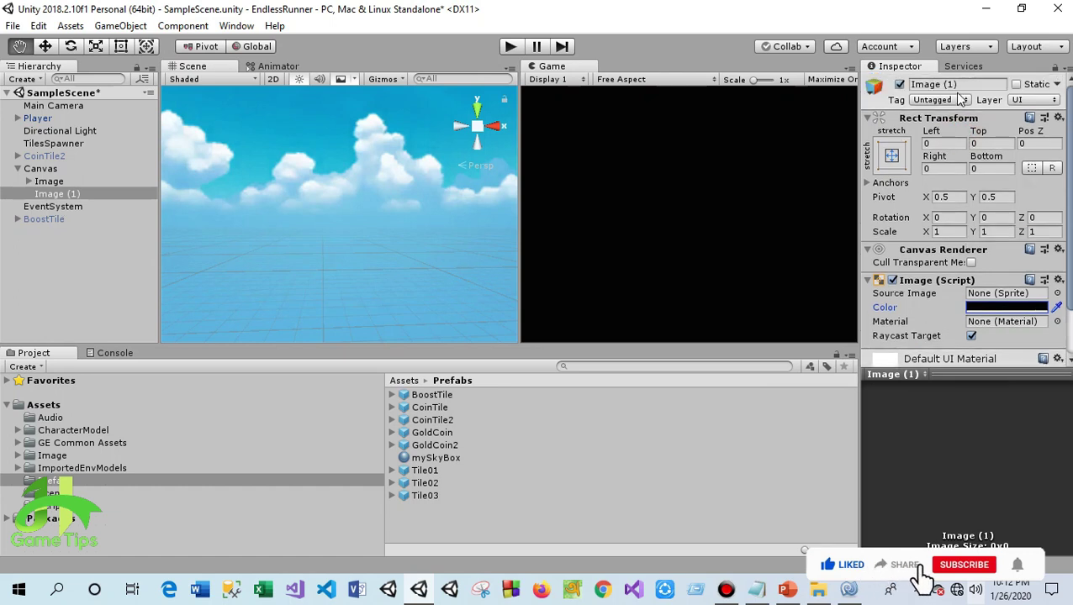
Rename Image (1) to GameOverImg
{"action": "left_click", "coordinate": [52, 194]}
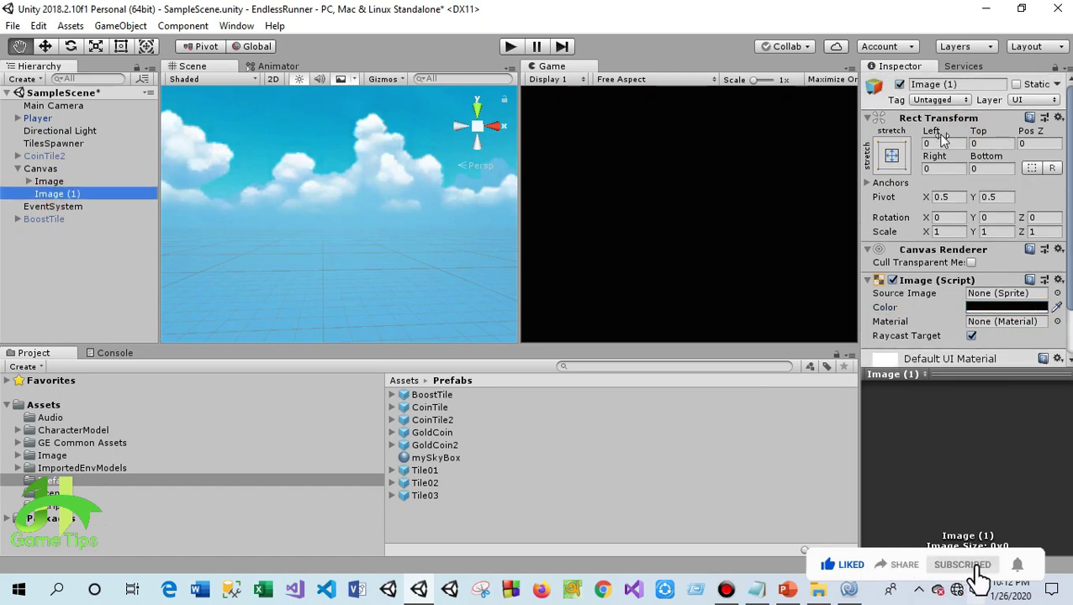
{"action": "left_click", "coordinate": [951, 87]}
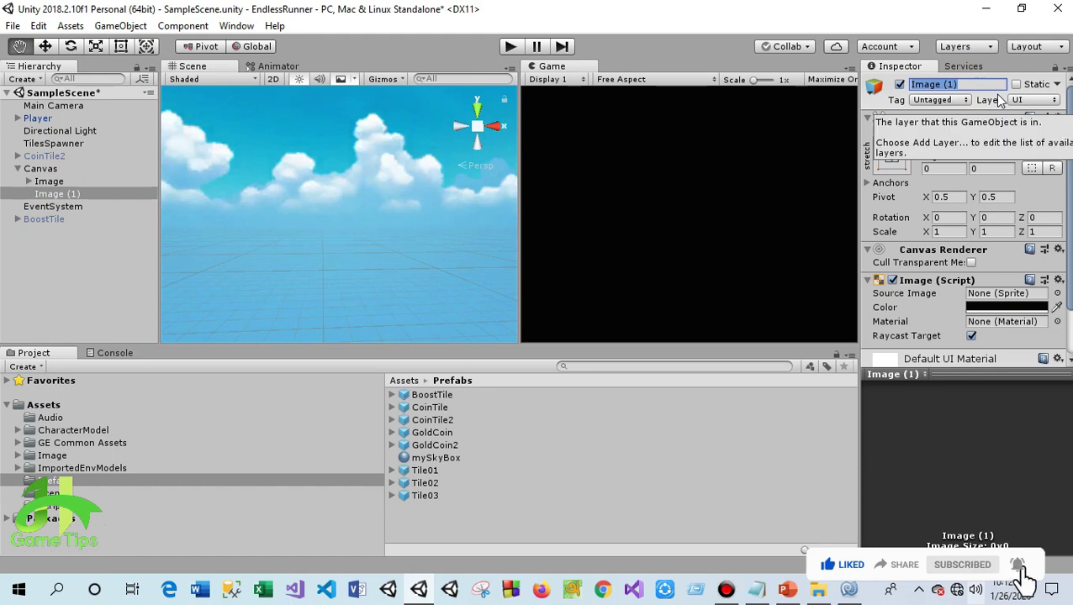
{"action": "type", "text": "GameOv"}
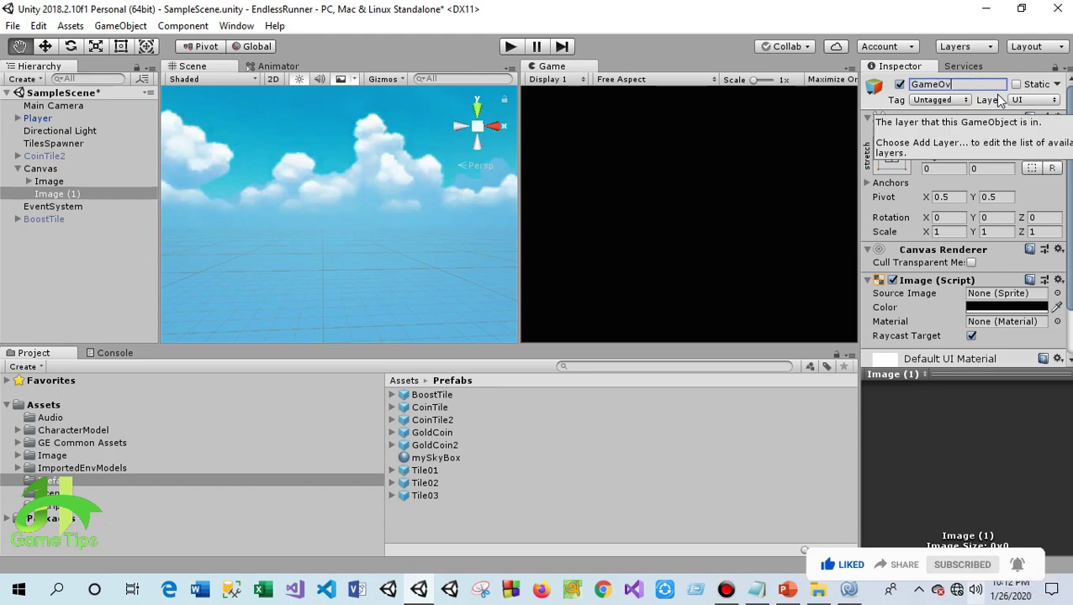
{"action": "type", "text": "erImg"}
{"action": "key", "text": "Return"}
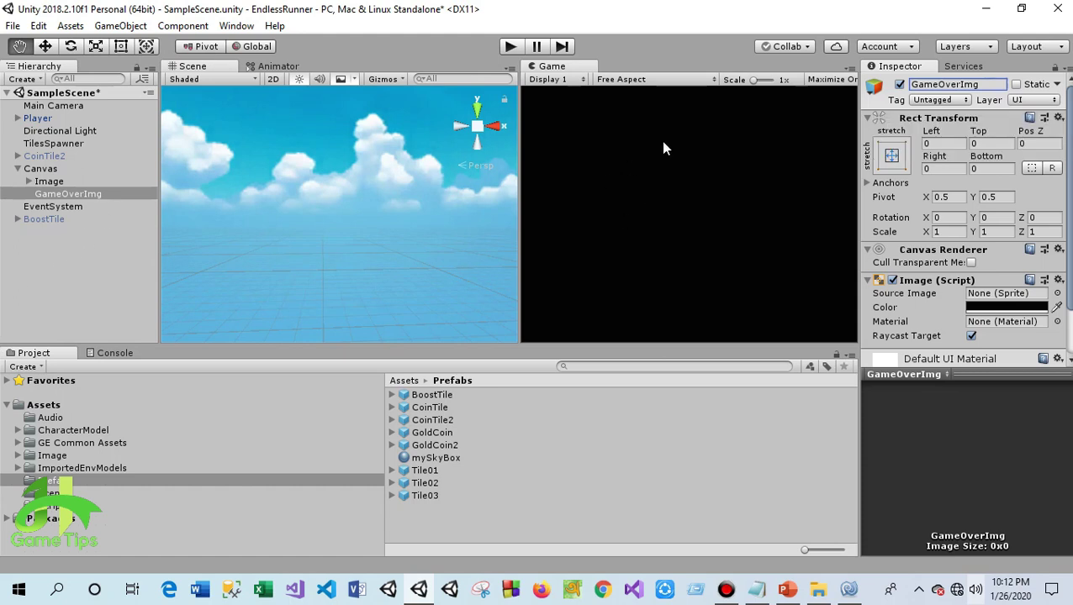
Add a UI Text child under GameOverImg
{"action": "left_click", "coordinate": [43, 252]}
{"action": "left_click", "coordinate": [71, 194]}
{"action": "right_click", "coordinate": [71, 195]}
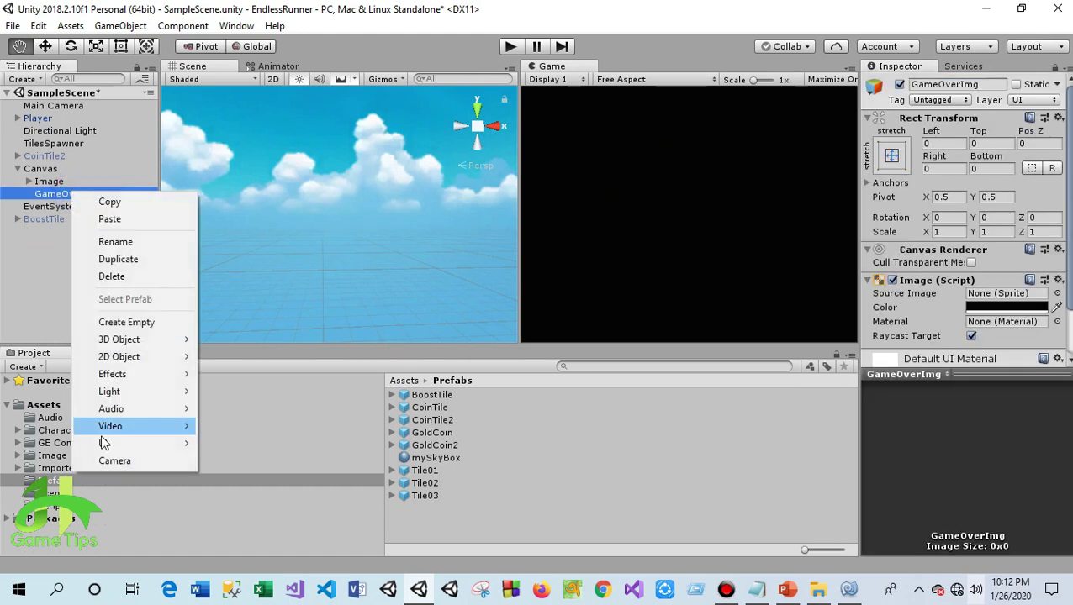
{"action": "mouse_move", "coordinate": [184, 441]}
{"action": "left_click", "coordinate": [252, 192]}
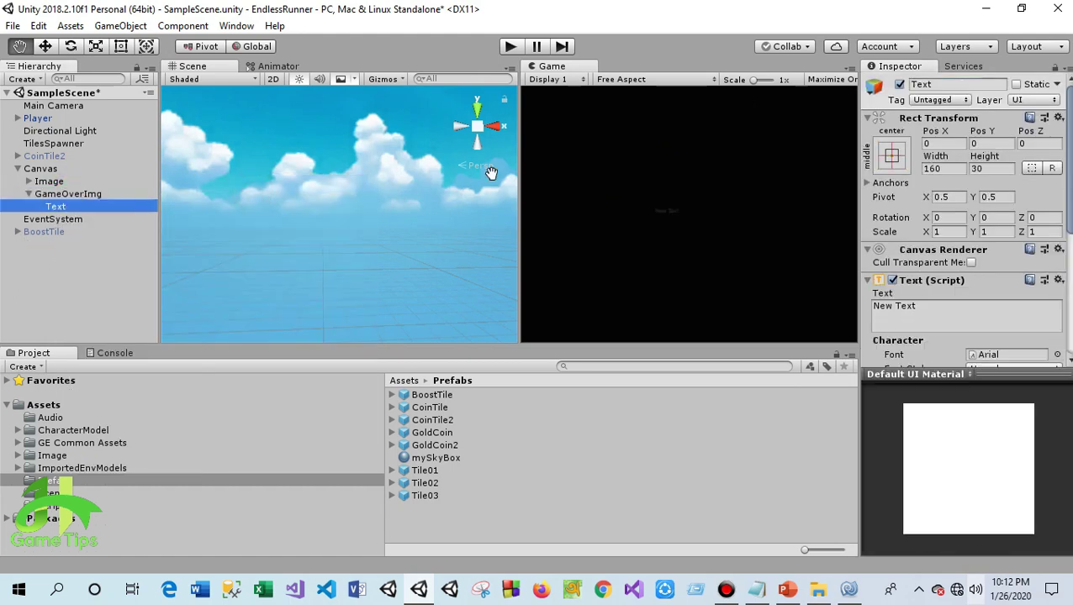
Rename the text to Score and anchor it middle-centre, also setting pivot and position
{"action": "left_click", "coordinate": [964, 84]}
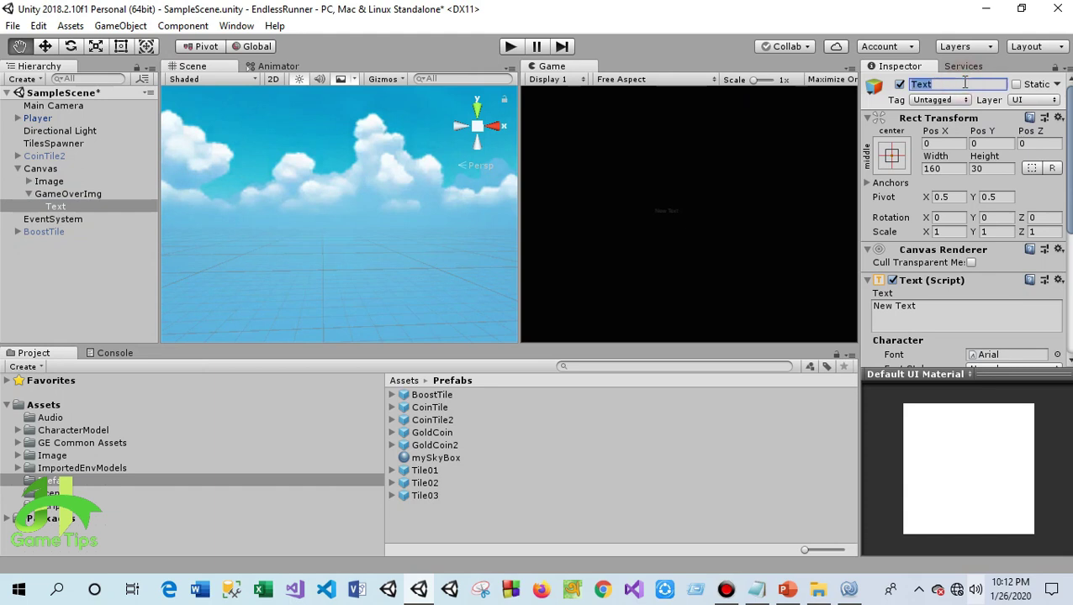
{"action": "type", "text": "Score"}
{"action": "key", "text": "Return"}
{"action": "left_click", "coordinate": [890, 160]}
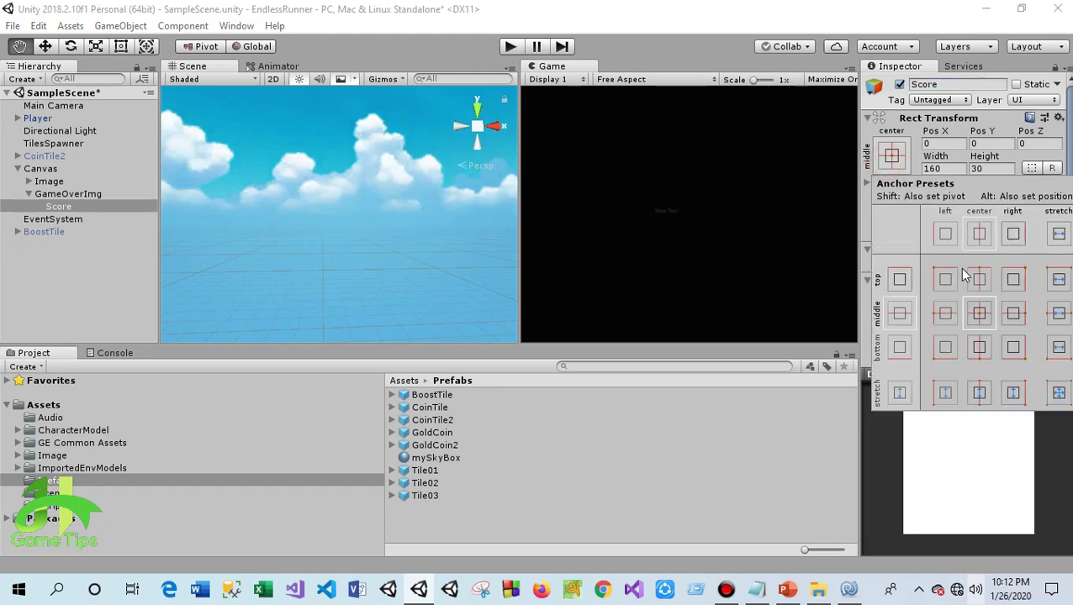
{"action": "key", "text": "shift+alt"}
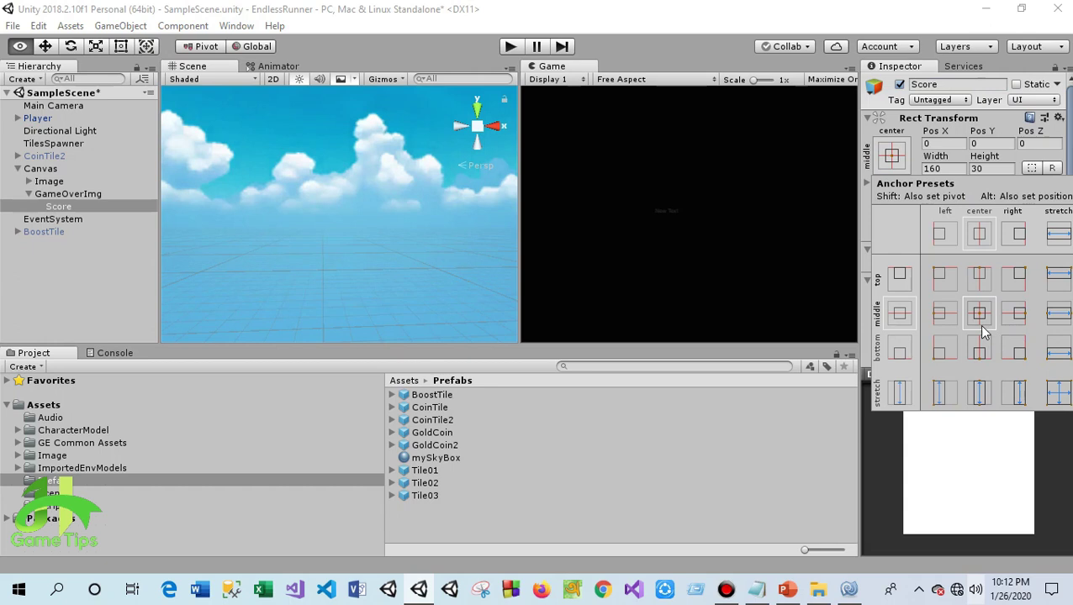
{"action": "left_click", "coordinate": [982, 326], "text": "alt+shift"}
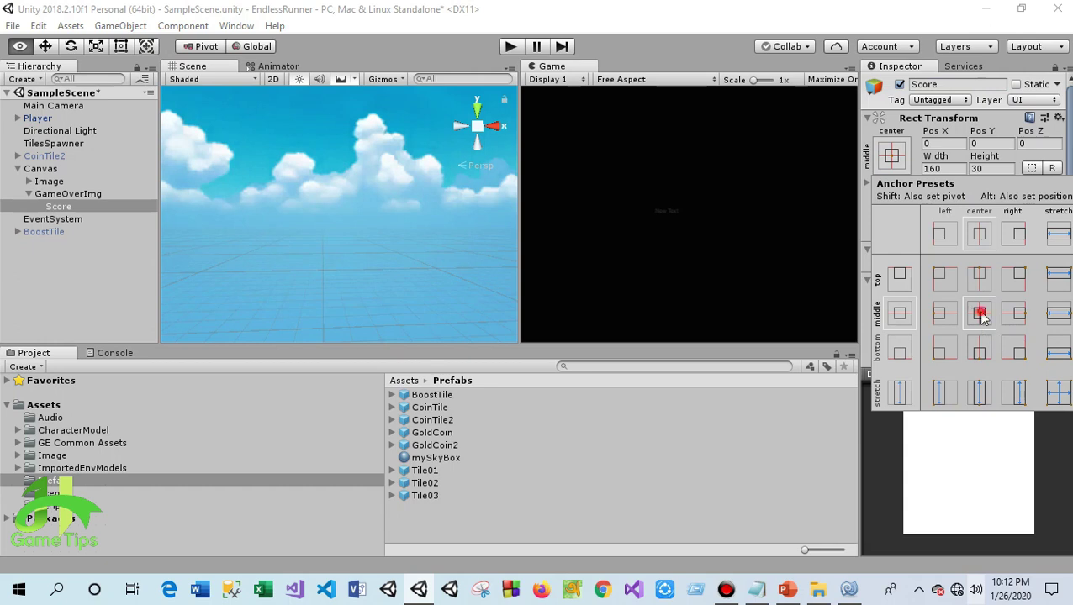
Centre the Score text alignment horizontally and vertically
{"action": "left_click", "coordinate": [72, 206]}
{"action": "scroll", "coordinate": [959, 162], "scroll_direction": "down", "scroll_amount": 10}
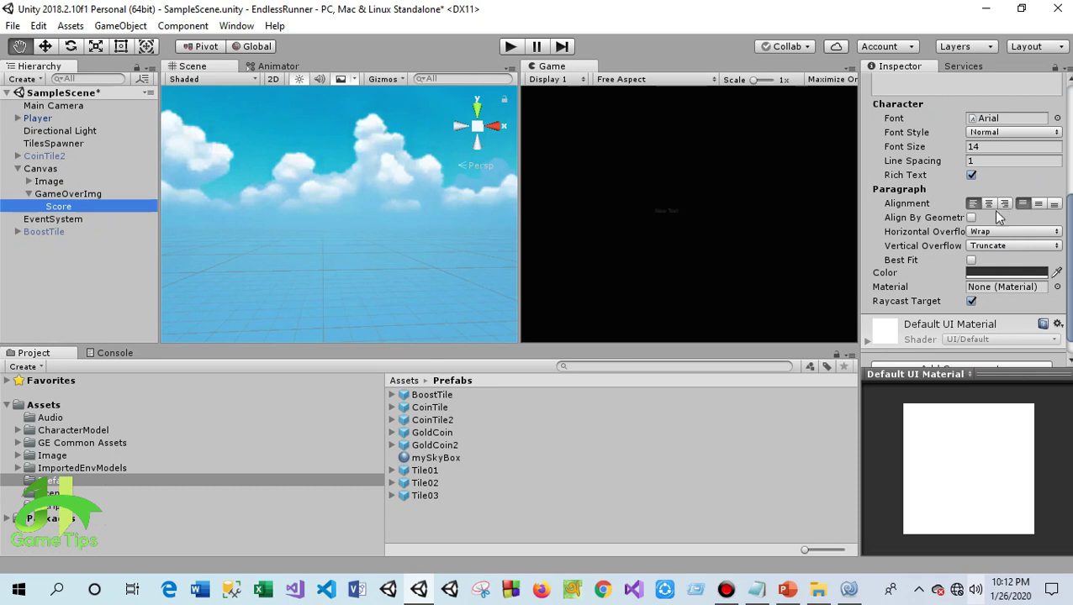
{"action": "left_click", "coordinate": [988, 204]}
{"action": "left_click", "coordinate": [1038, 204]}
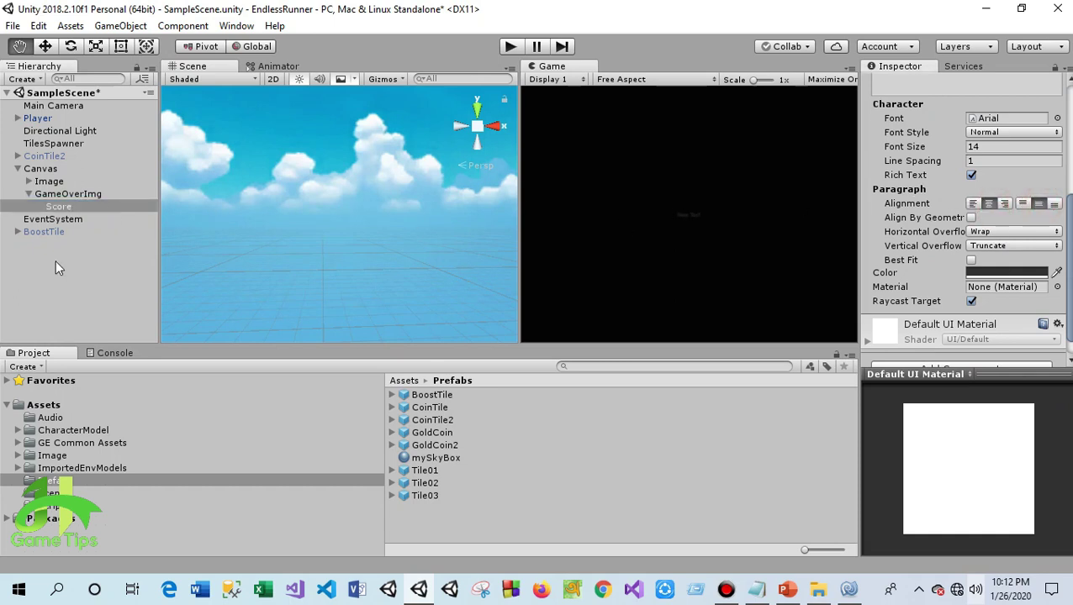
Enlarge the Score text box around its centre with the Rect Tool
{"action": "double_click", "coordinate": [64, 206]}
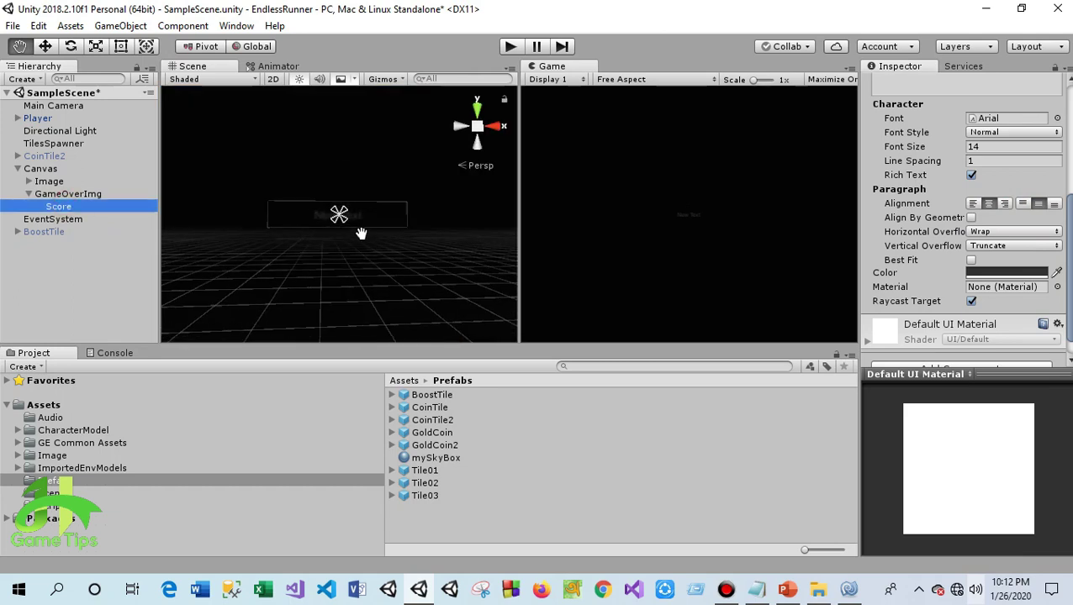
{"action": "scroll", "coordinate": [361, 233], "scroll_direction": "down", "scroll_amount": 2}
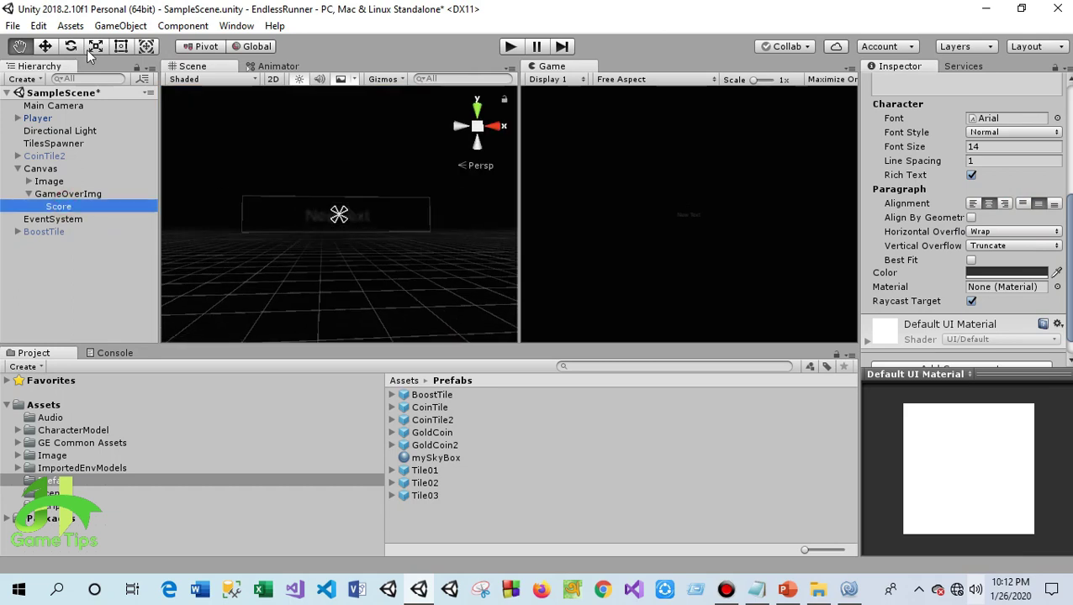
{"action": "left_click", "coordinate": [121, 46]}
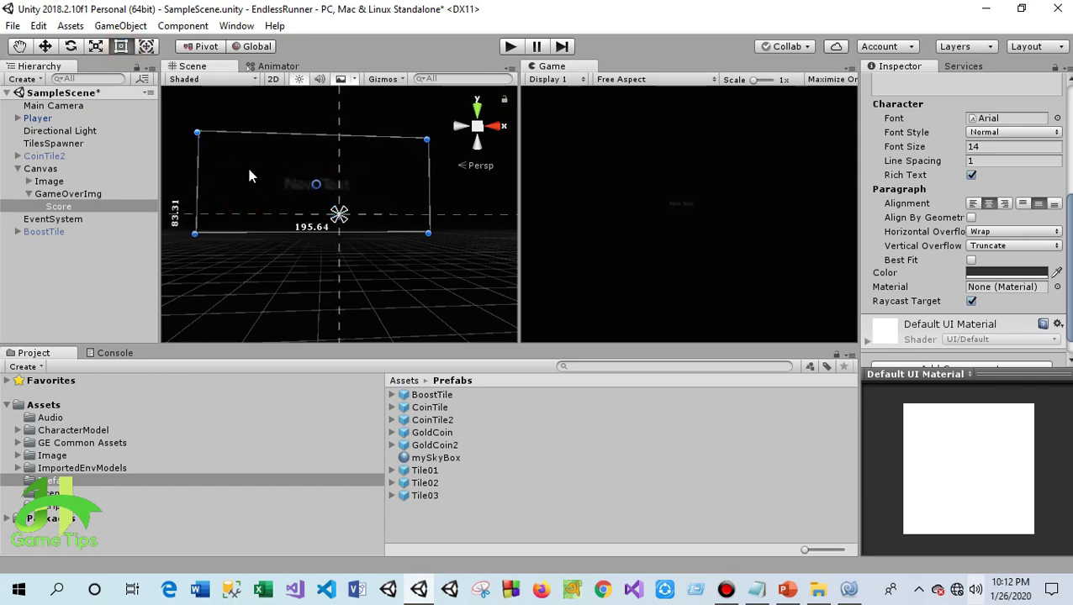
{"action": "left_click_drag", "start_coordinate": [240, 195], "coordinate": [218, 165], "text": "alt"}
{"action": "left_click_drag", "start_coordinate": [447, 263], "coordinate": [472, 293], "text": "alt"}
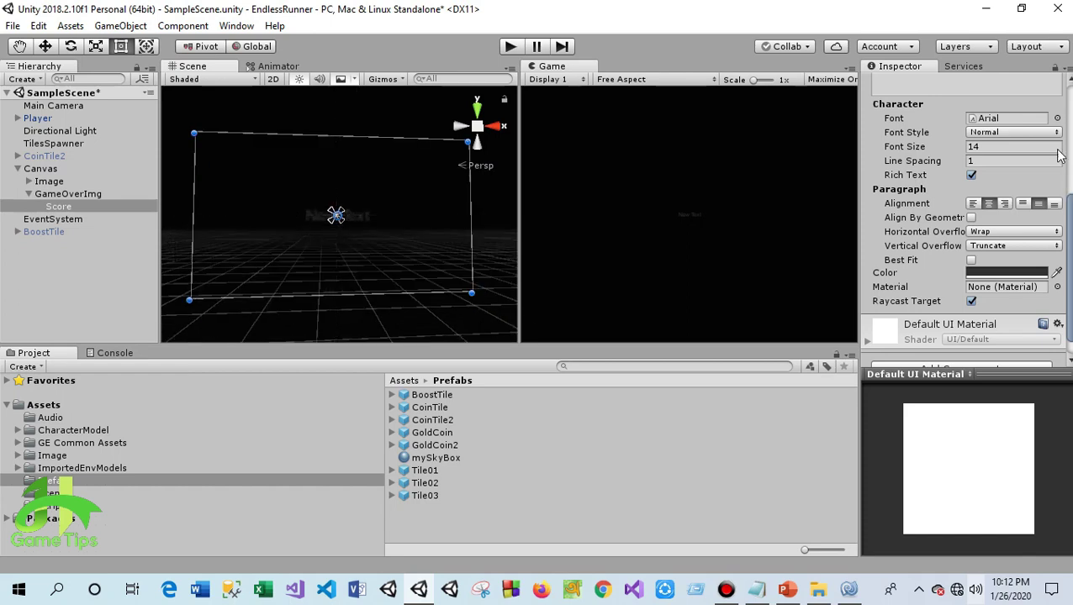
Make the Score text font size 48, bold and white, then deselect it
{"action": "left_click_drag", "start_coordinate": [963, 150], "coordinate": [996, 146]}
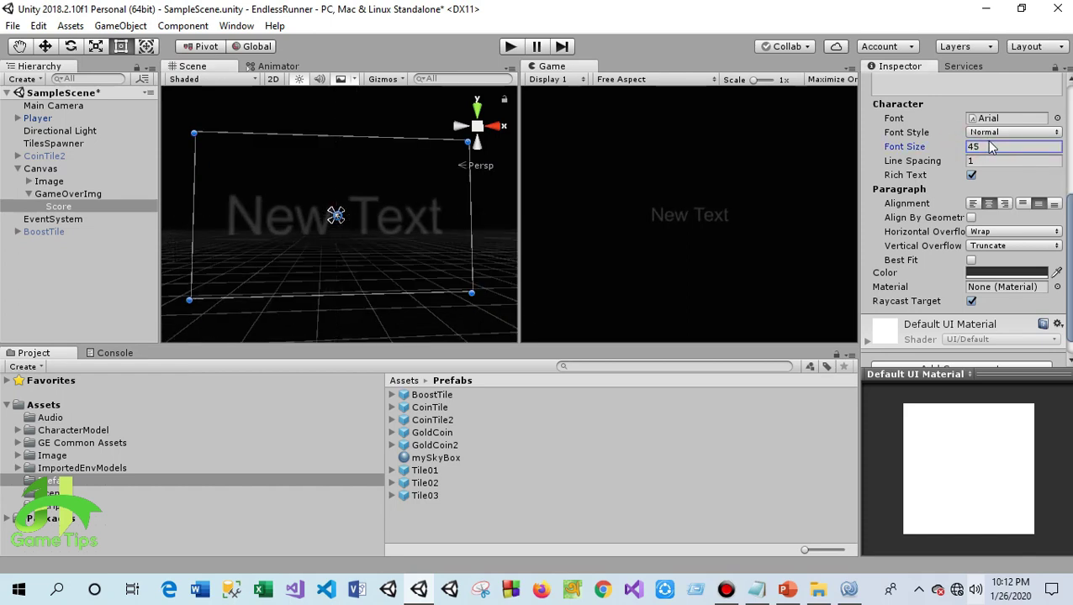
{"action": "scroll", "coordinate": [1004, 187], "scroll_direction": "up", "scroll_amount": 3}
{"action": "left_click", "coordinate": [1005, 229]}
{"action": "left_click", "coordinate": [986, 259]}
{"action": "scroll", "coordinate": [1007, 235], "scroll_direction": "down", "scroll_amount": 3}
{"action": "left_click", "coordinate": [1006, 248]}
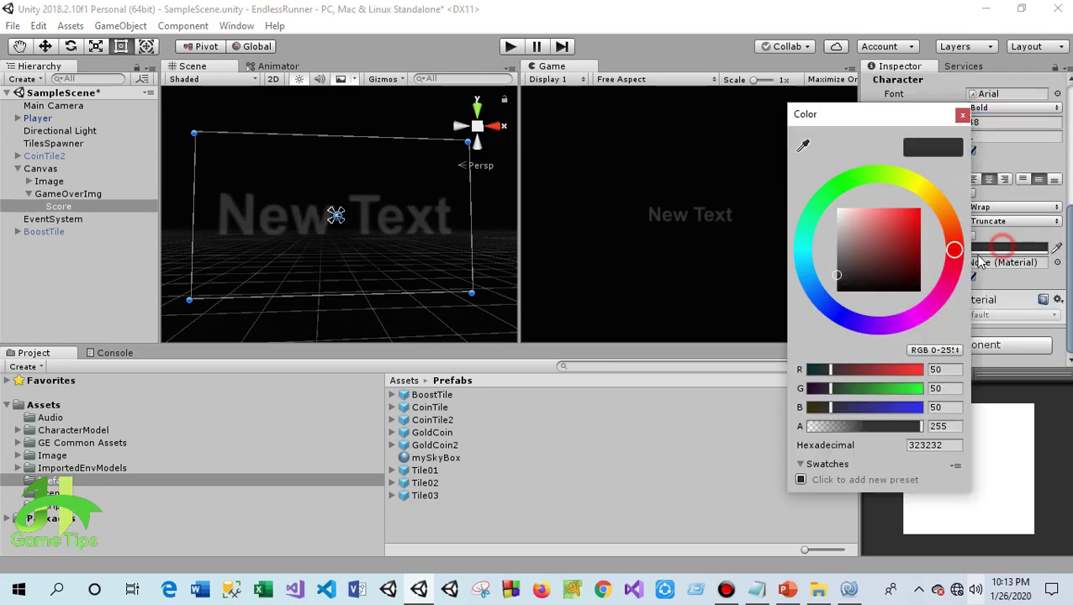
{"action": "left_click_drag", "start_coordinate": [862, 244], "coordinate": [749, 142]}
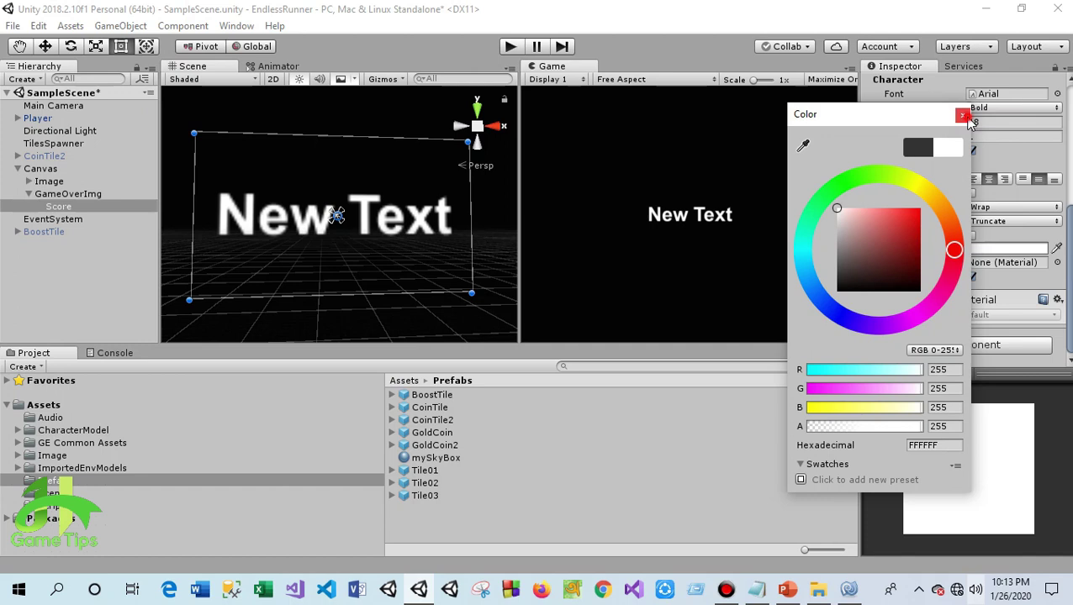
{"action": "left_click", "coordinate": [963, 115]}
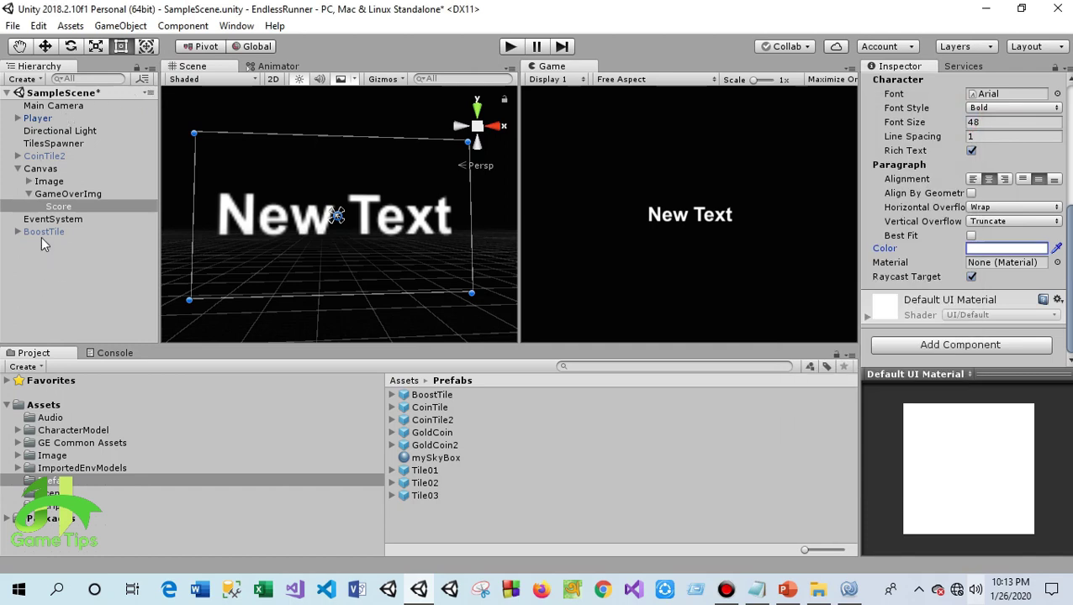
{"action": "left_click", "coordinate": [53, 290]}
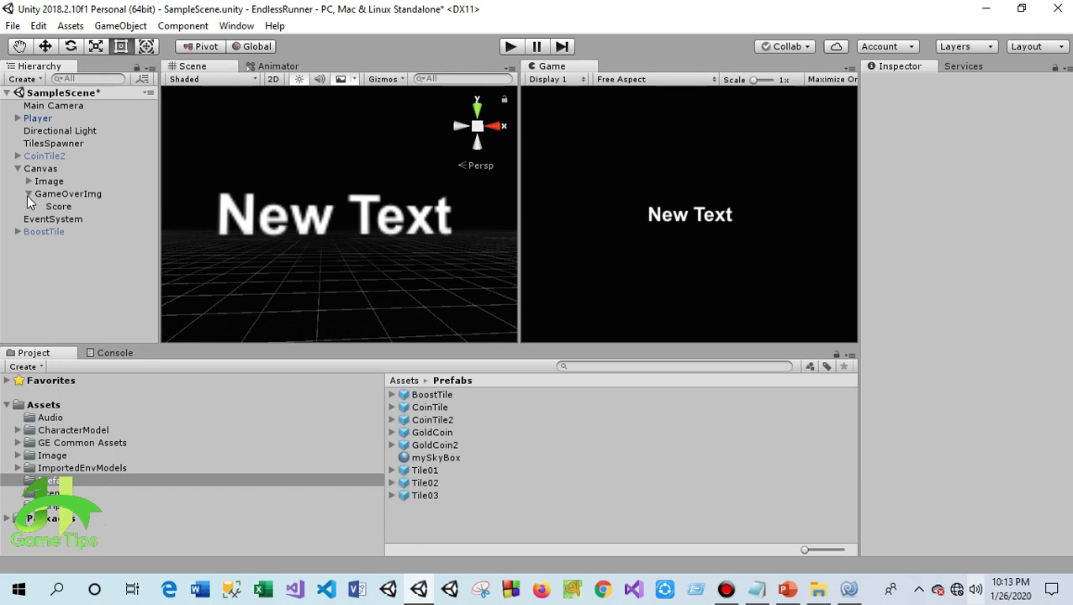
{"action": "left_click", "coordinate": [849, 590]}
Declare a public Image gameOverImg field below the death variable
{"action": "scroll", "coordinate": [629, 349], "scroll_direction": "up", "scroll_amount": 6}
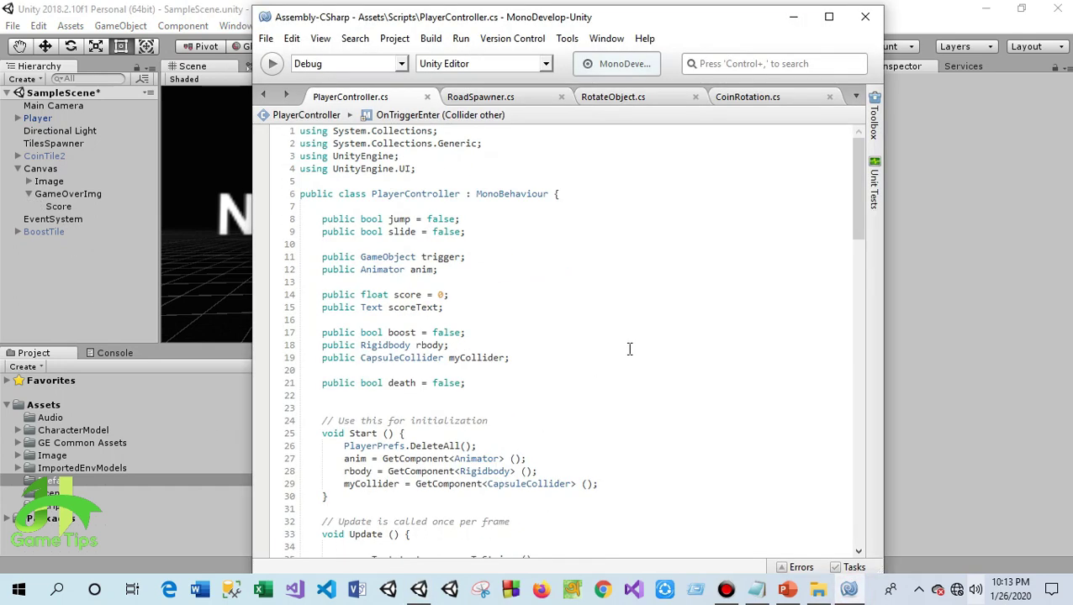
{"action": "left_click", "coordinate": [482, 381]}
{"action": "key", "text": "Return"}
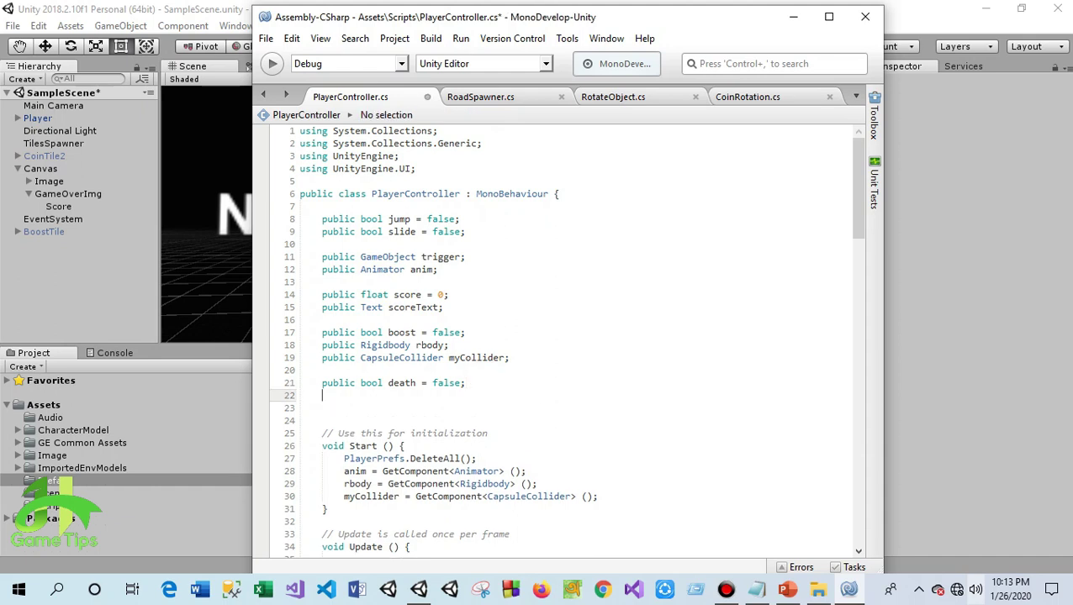
{"action": "type", "text": "public "}
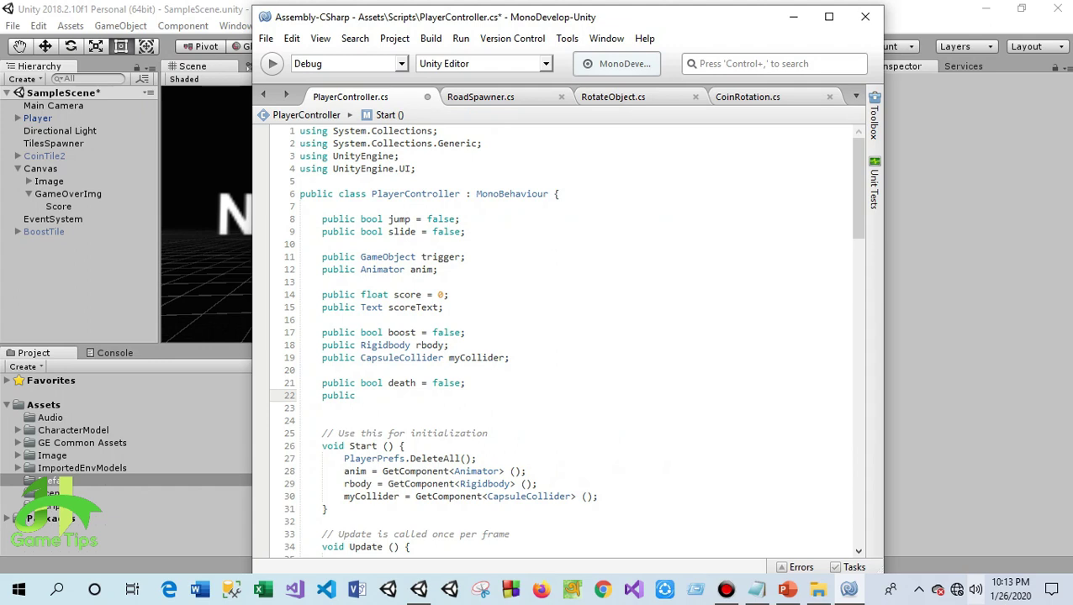
{"action": "type", "text": "Image"}
{"action": "key", "text": "Return"}
{"action": "type", "text": "gameOvR"}
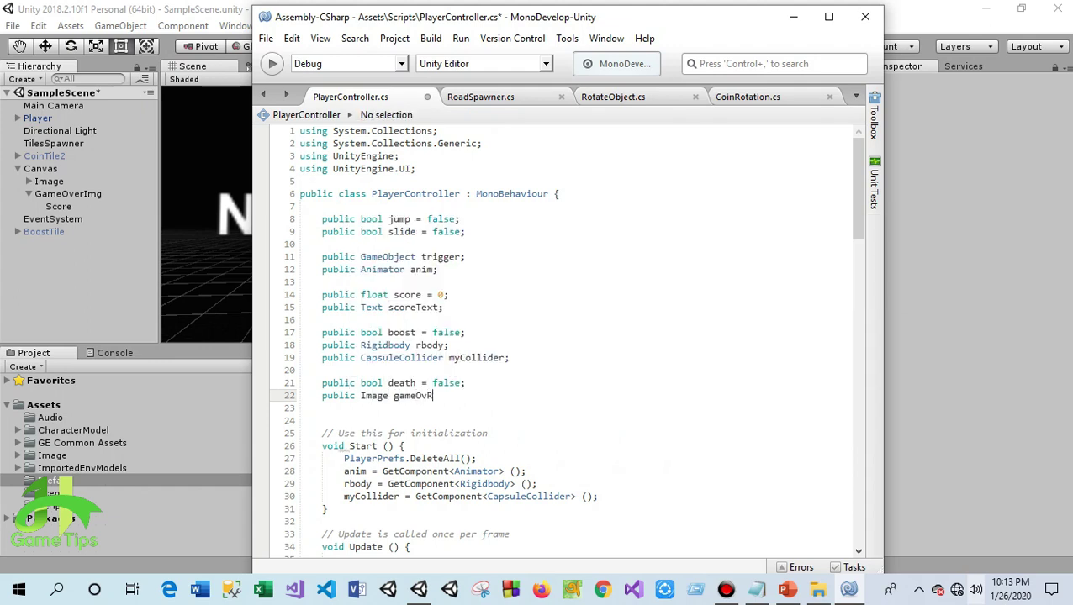
{"action": "type", "text": "er"}
Find the score-text line in Update and put the cursor after it
{"action": "scroll", "coordinate": [455, 371], "scroll_direction": "down", "scroll_amount": 10}
{"action": "scroll", "coordinate": [455, 371], "scroll_direction": "down", "scroll_amount": 4}
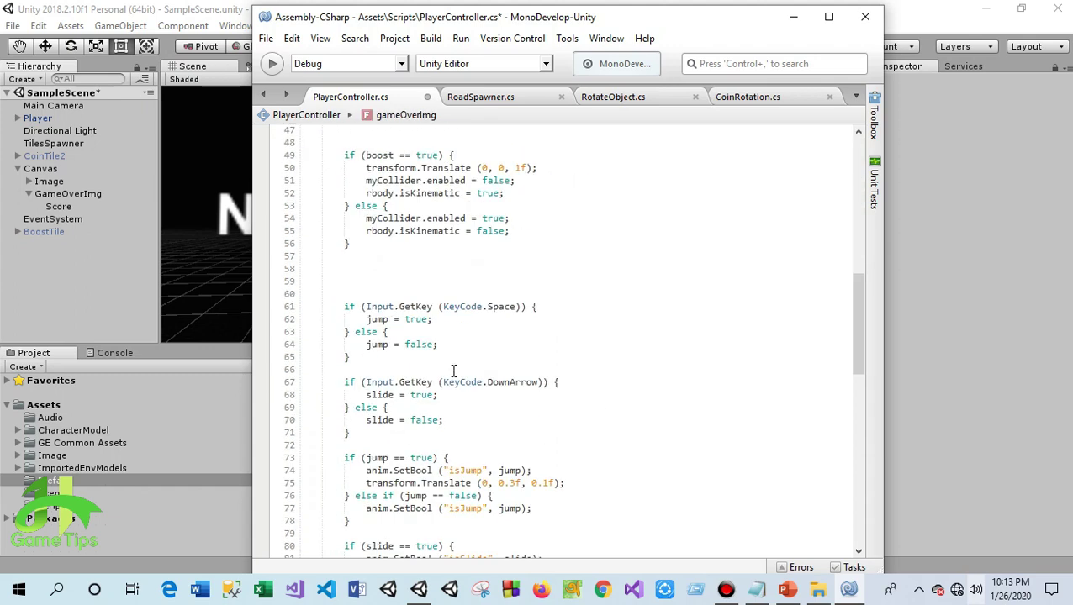
{"action": "scroll", "coordinate": [454, 373], "scroll_direction": "up", "scroll_amount": 6}
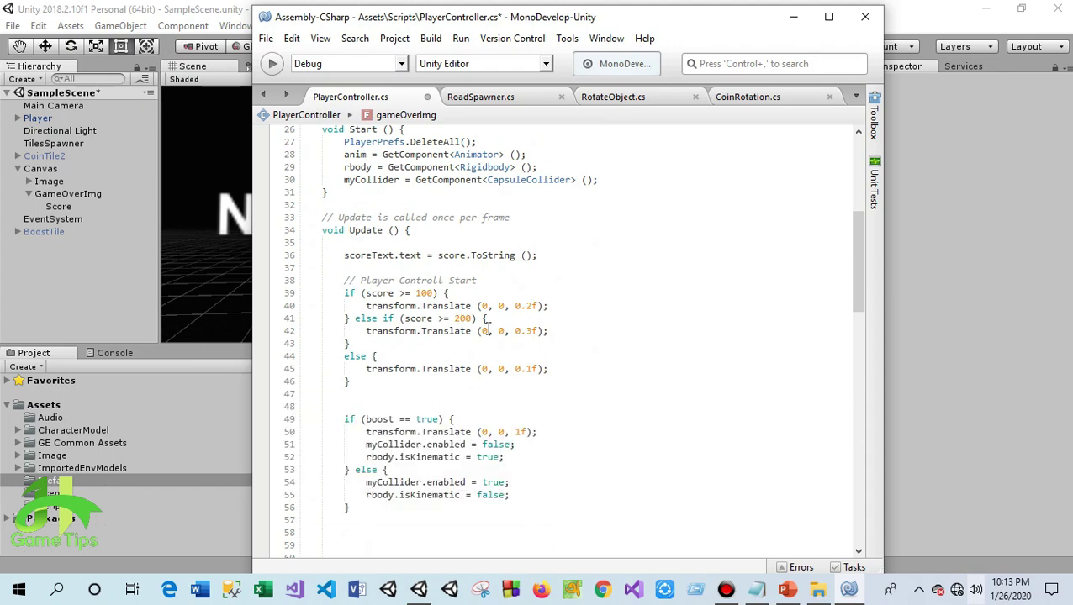
{"action": "scroll", "coordinate": [528, 311], "scroll_direction": "down", "scroll_amount": 4}
{"action": "scroll", "coordinate": [528, 311], "scroll_direction": "down", "scroll_amount": 5}
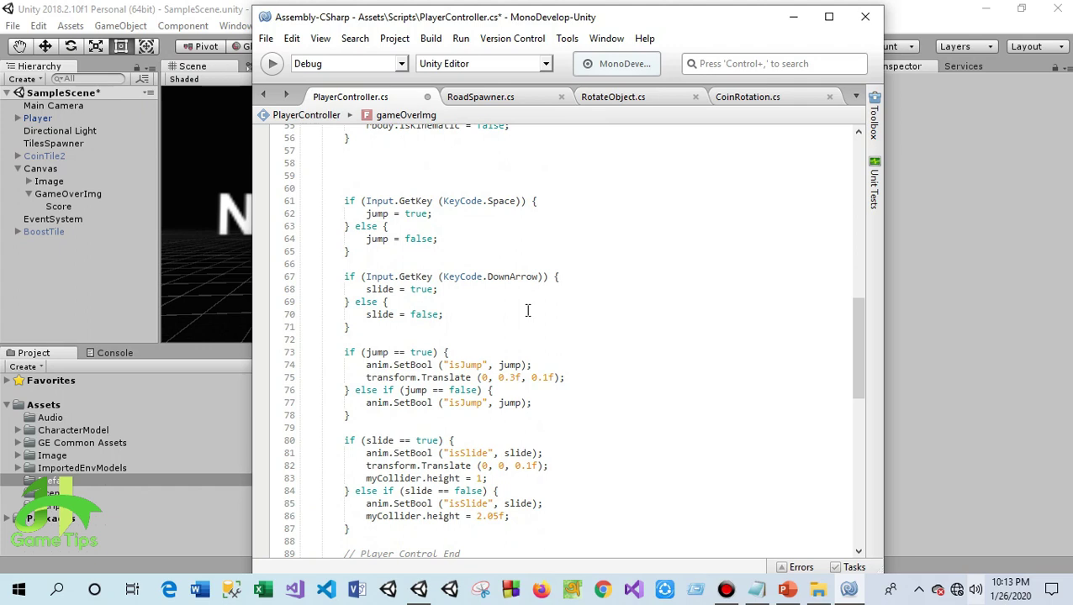
{"action": "scroll", "coordinate": [534, 320], "scroll_direction": "down", "scroll_amount": 5}
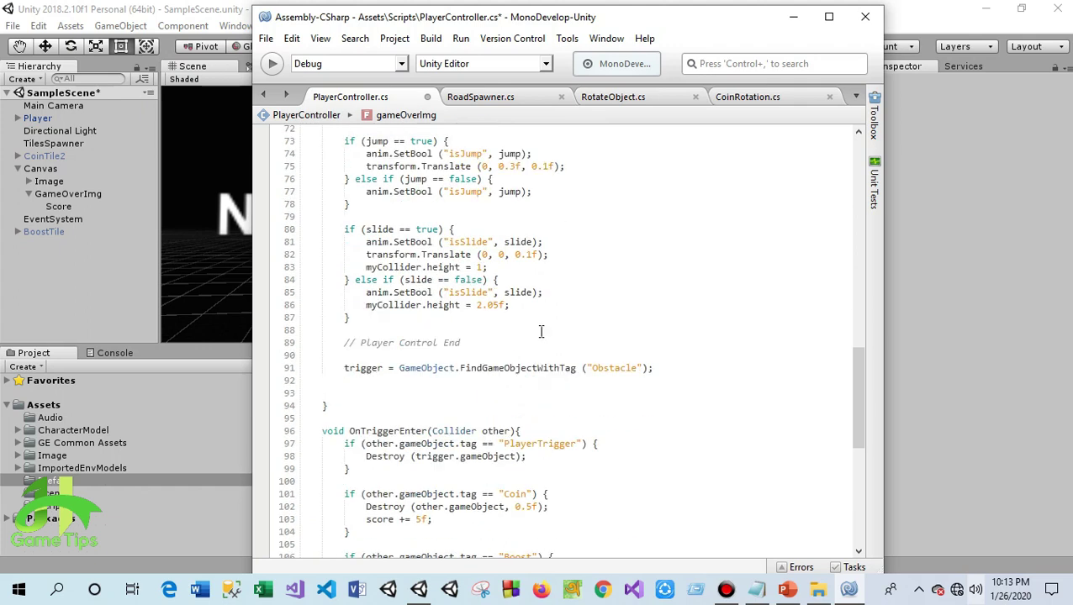
{"action": "scroll", "coordinate": [541, 331], "scroll_direction": "up", "scroll_amount": 6}
{"action": "scroll", "coordinate": [541, 332], "scroll_direction": "up", "scroll_amount": 6}
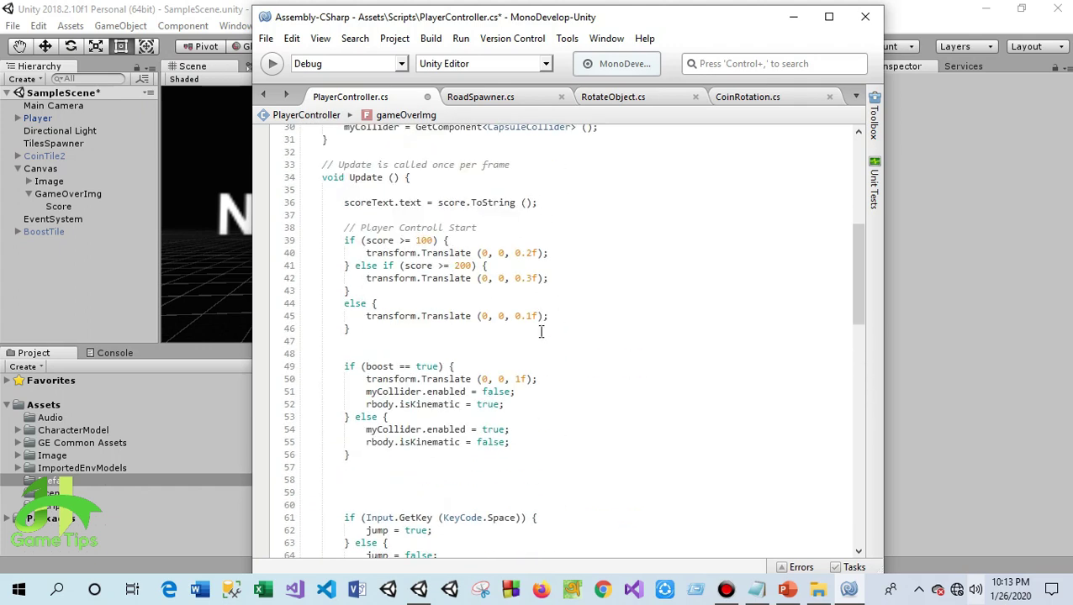
{"action": "left_click", "coordinate": [546, 201]}
Add an if (death == true) { block after the score update in Update
{"action": "key", "text": "Return"}
{"action": "key", "text": "Return"}
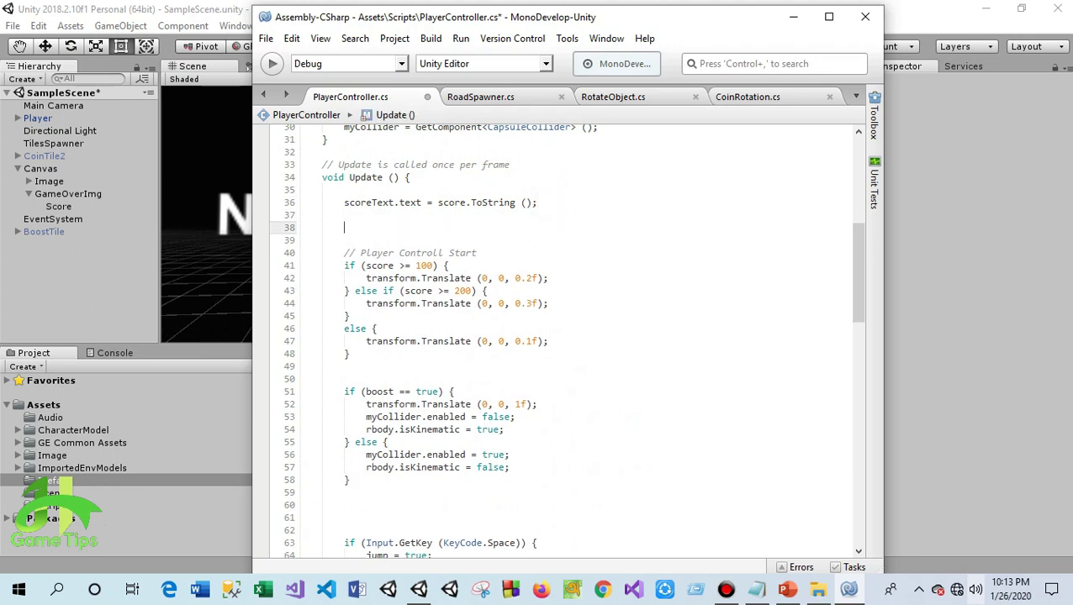
{"action": "type", "text": "if"}
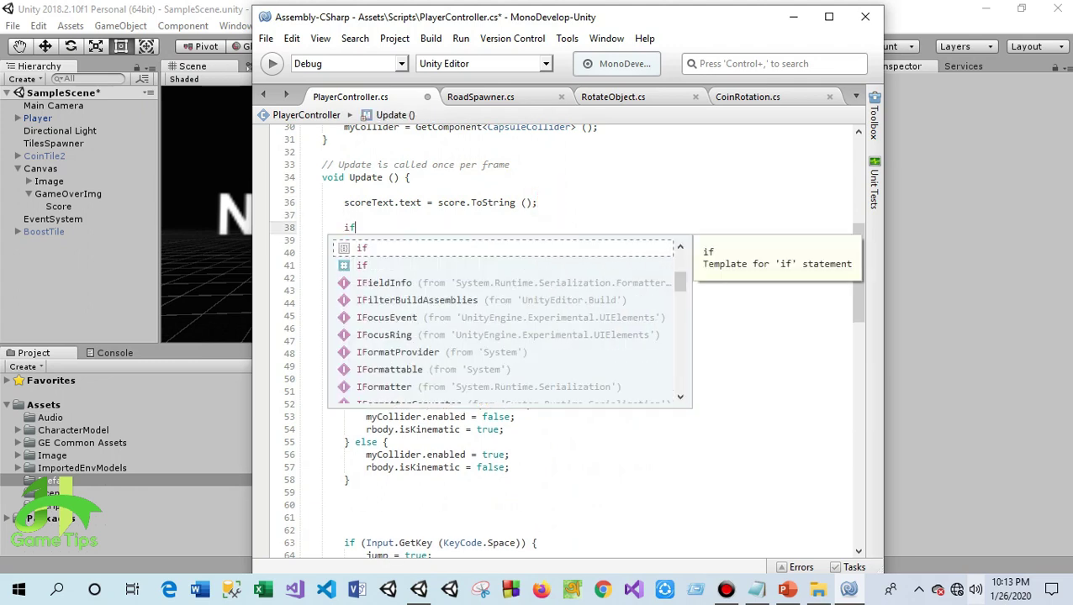
{"action": "key", "text": "Escape"}
{"action": "type", "text": "("}
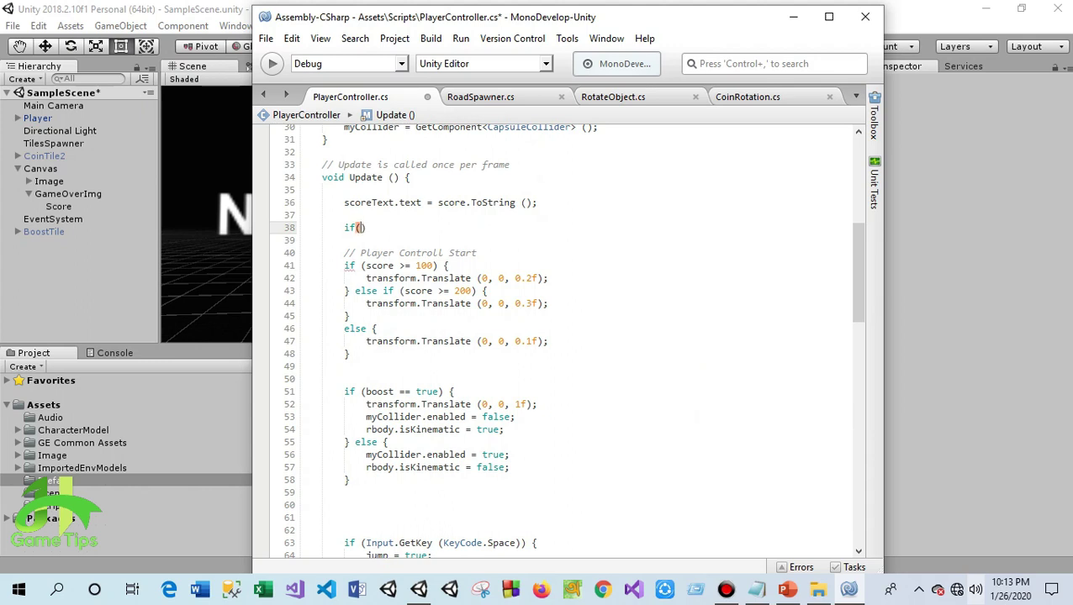
{"action": "type", "text": "death"}
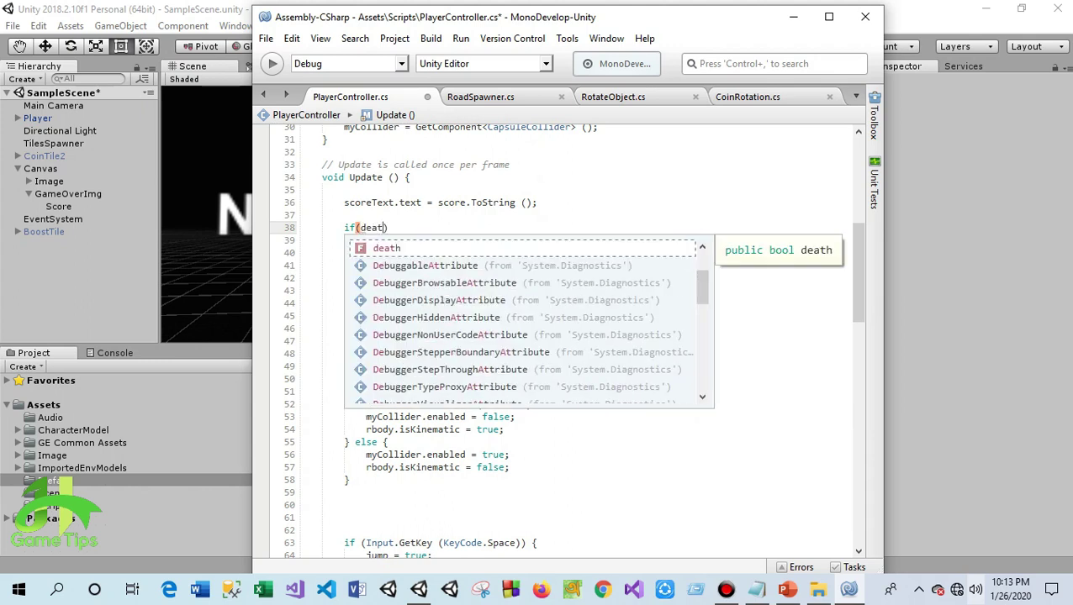
{"action": "key", "text": "Escape"}
{"action": "type", "text": "== true) "}
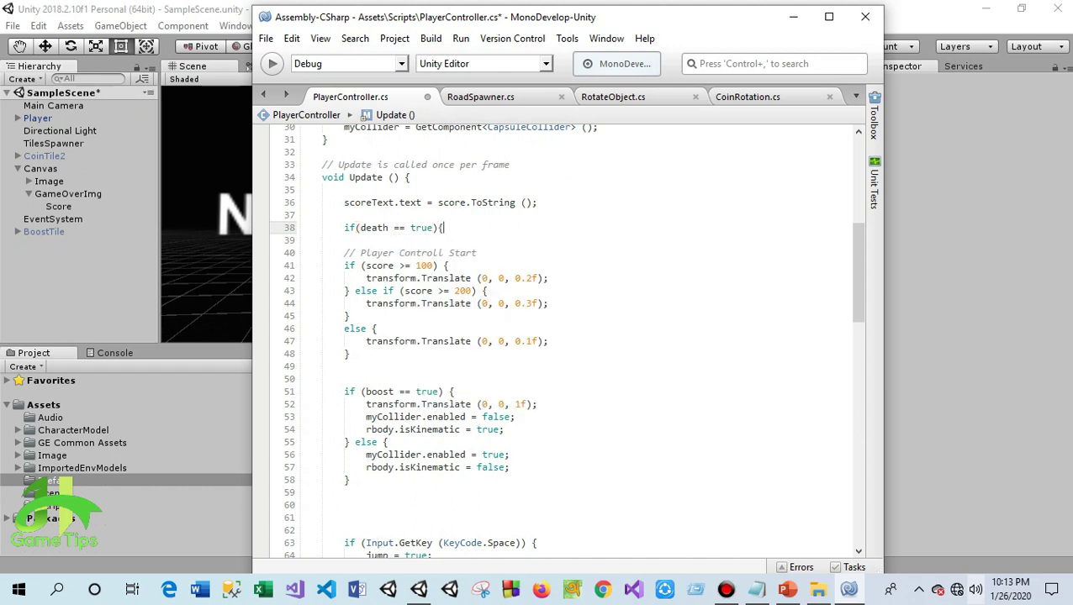
{"action": "type", "text": "{"}
{"action": "left_click", "coordinate": [487, 226]}
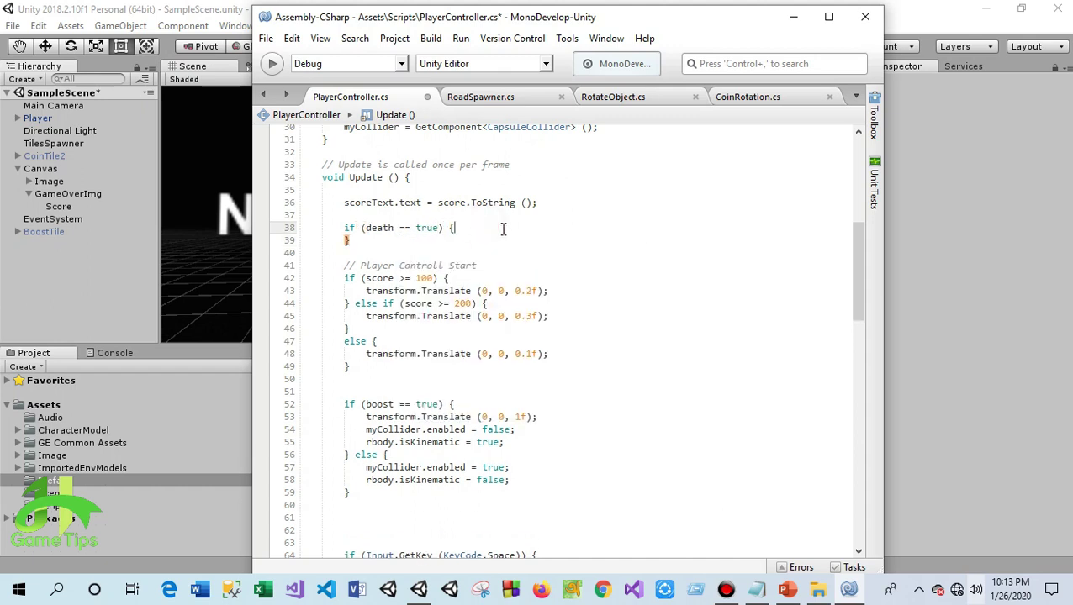
{"action": "key", "text": "Return"}
Inside the block, call gameOverImg.gameObject.SetActive(true)
{"action": "scroll", "coordinate": [349, 354], "scroll_direction": "up", "scroll_amount": 8}
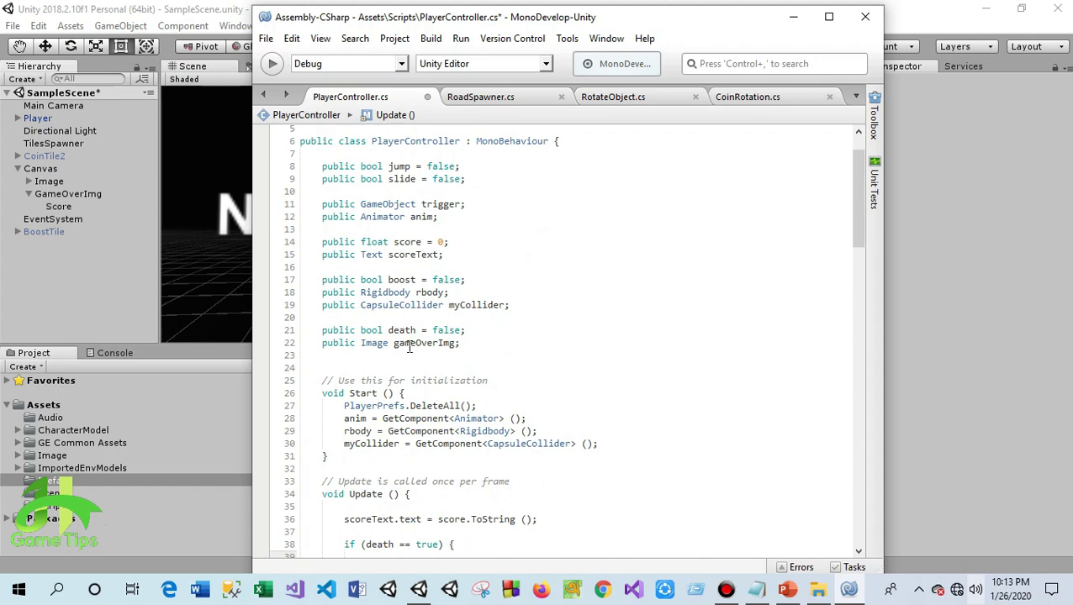
{"action": "scroll", "coordinate": [547, 356], "scroll_direction": "down", "scroll_amount": 5}
{"action": "scroll", "coordinate": [589, 360], "scroll_direction": "down", "scroll_amount": 2}
{"action": "type", "text": "gameover"}
{"action": "key", "text": "Down"}
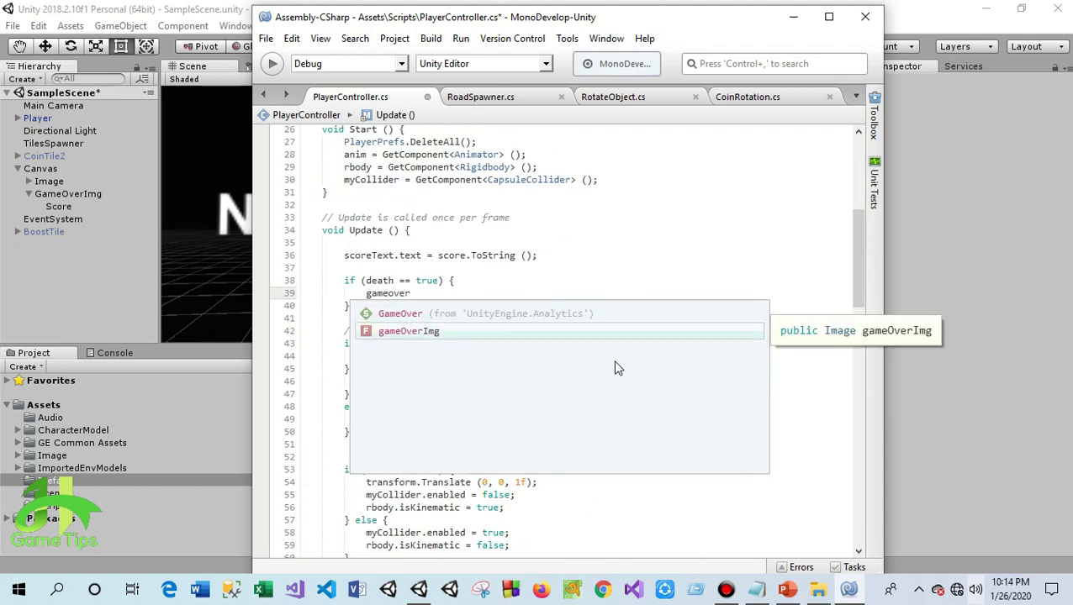
{"action": "key", "text": "Return"}
{"action": "type", "text": ".ga"}
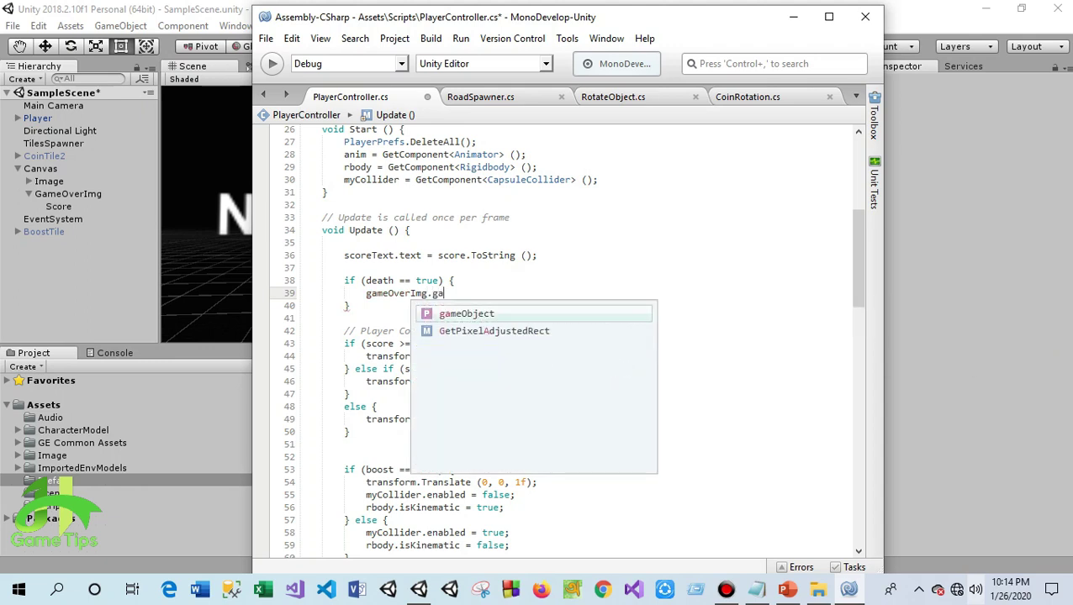
{"action": "key", "text": "Return"}
{"action": "type", "text": ".g"}
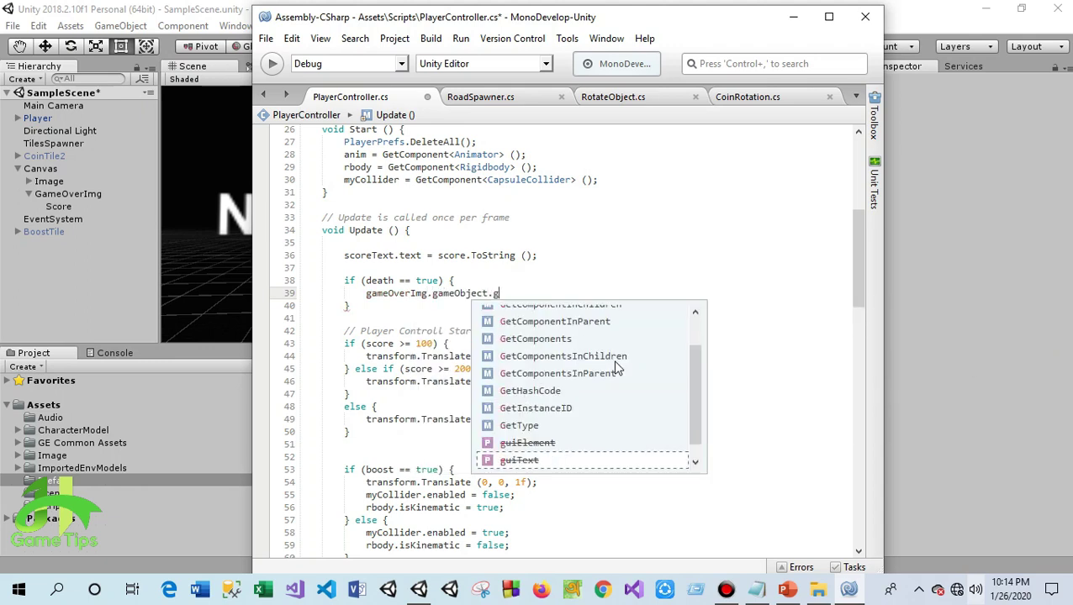
{"action": "key", "text": "BackSpace"}
{"action": "type", "text": "s"}
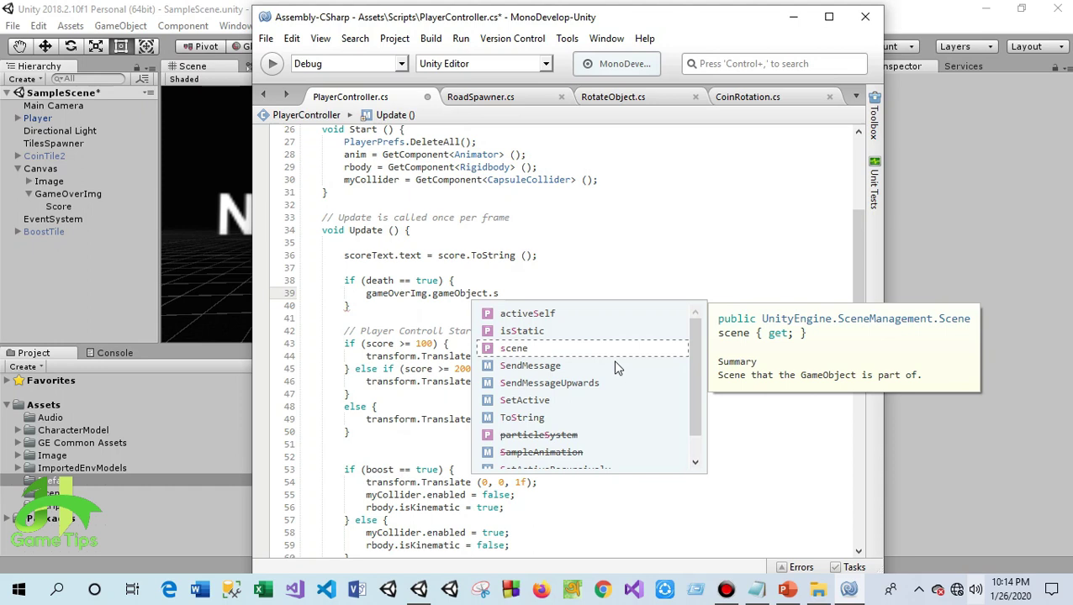
{"action": "type", "text": "eta"}
{"action": "key", "text": "Return"}
{"action": "type", "text": "(true);"}
{"action": "key", "text": "Return"}
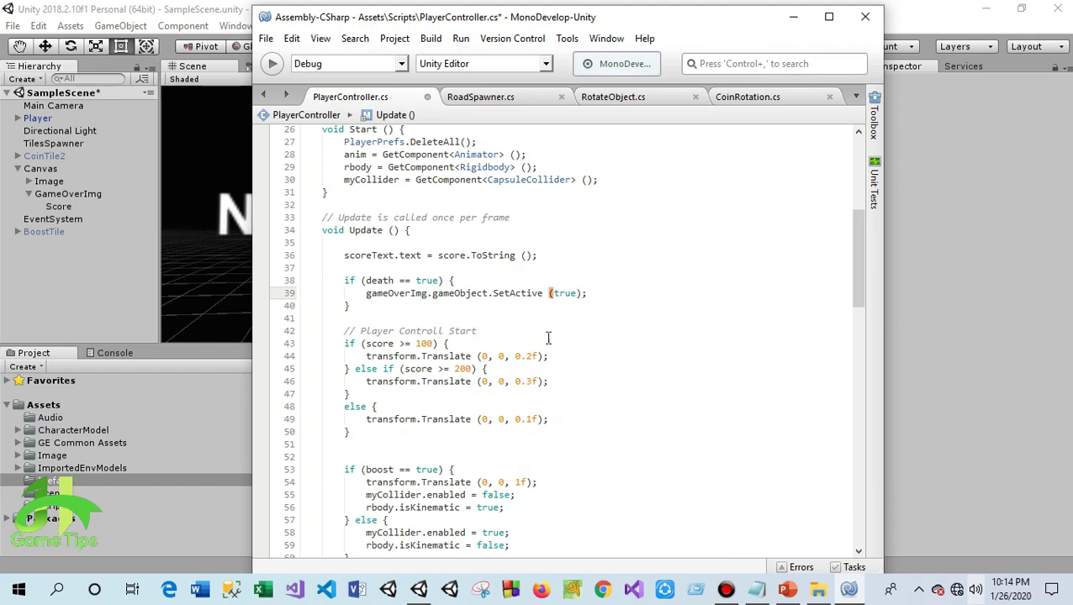
Save the PlayerController script
{"action": "left_click", "coordinate": [606, 293]}
{"action": "key", "text": "ctrl+s"}
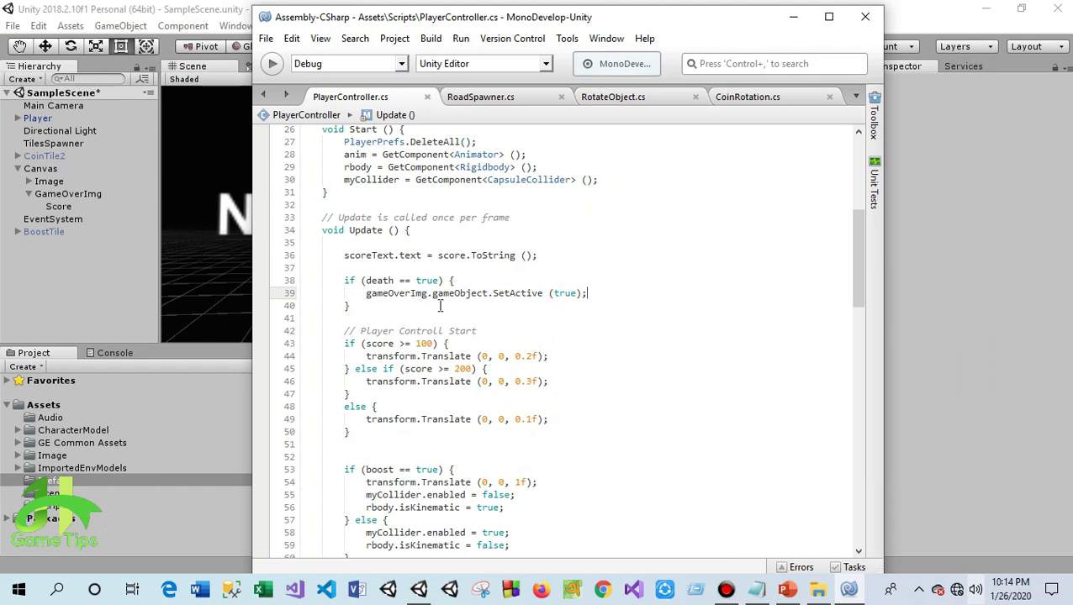
{"action": "left_click", "coordinate": [72, 212]}
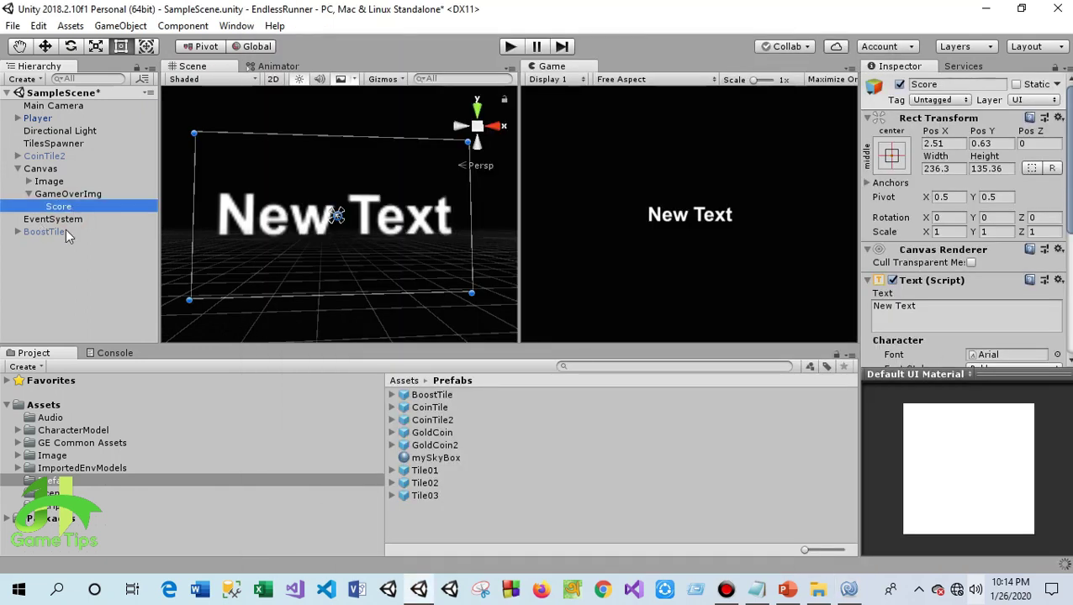
Add a public Text scoreText field after the gameOverImg declaration
{"action": "left_click", "coordinate": [848, 590]}
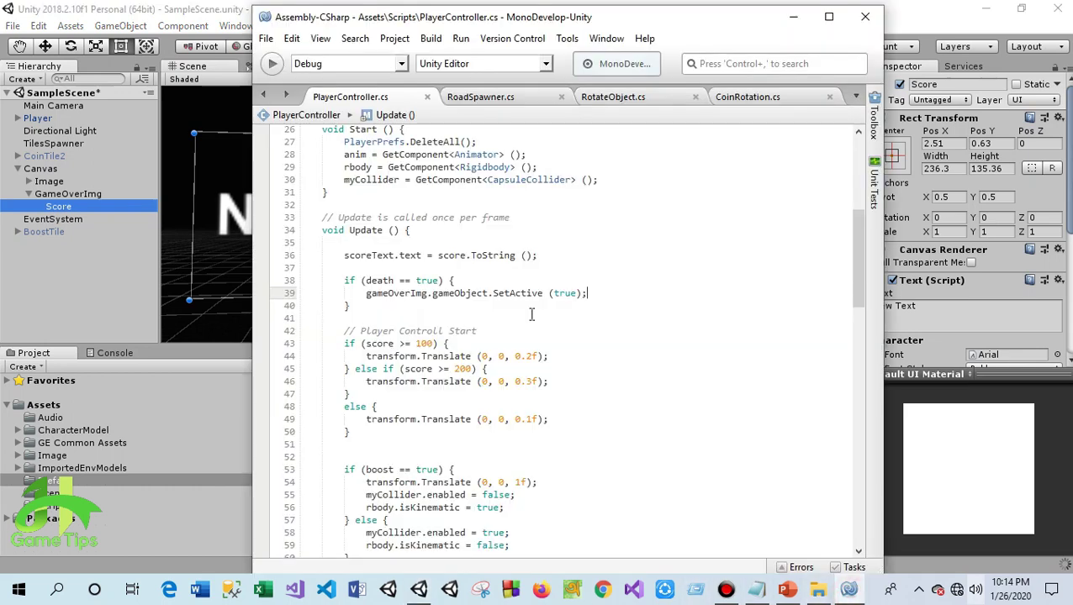
{"action": "scroll", "coordinate": [448, 280], "scroll_direction": "up", "scroll_amount": 6}
{"action": "scroll", "coordinate": [437, 282], "scroll_direction": "down", "scroll_amount": 5}
{"action": "scroll", "coordinate": [420, 282], "scroll_direction": "down", "scroll_amount": 5}
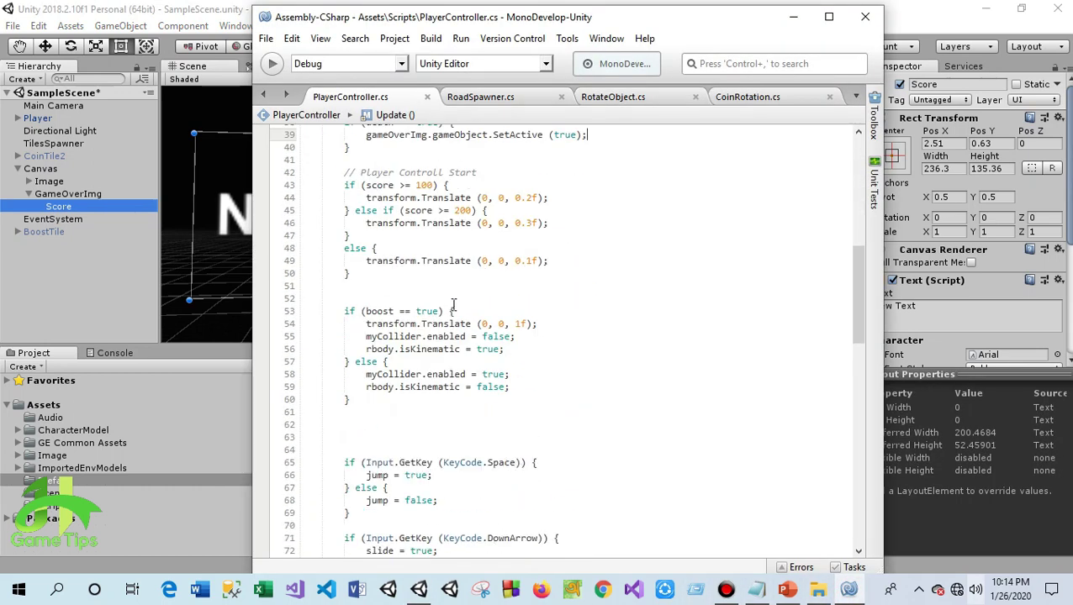
{"action": "scroll", "coordinate": [417, 282], "scroll_direction": "up", "scroll_amount": 3}
{"action": "left_click", "coordinate": [549, 203]}
{"action": "scroll", "coordinate": [471, 210], "scroll_direction": "up", "scroll_amount": 4}
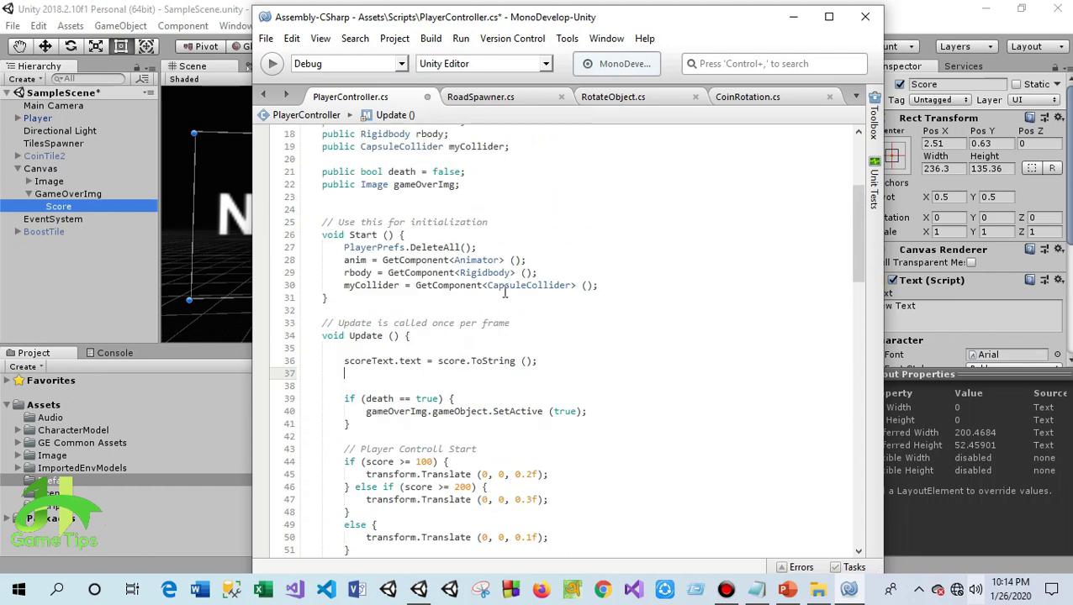
{"action": "left_click", "coordinate": [478, 187]}
{"action": "key", "text": "Return"}
{"action": "type", "text": "public Te"}
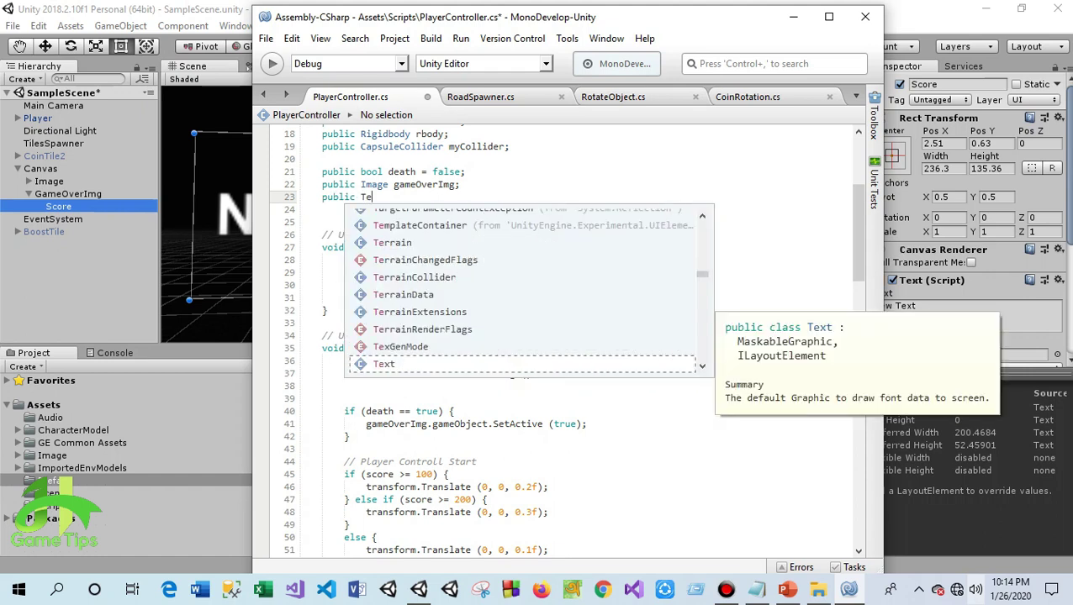
{"action": "type", "text": "xt scoreText;"}
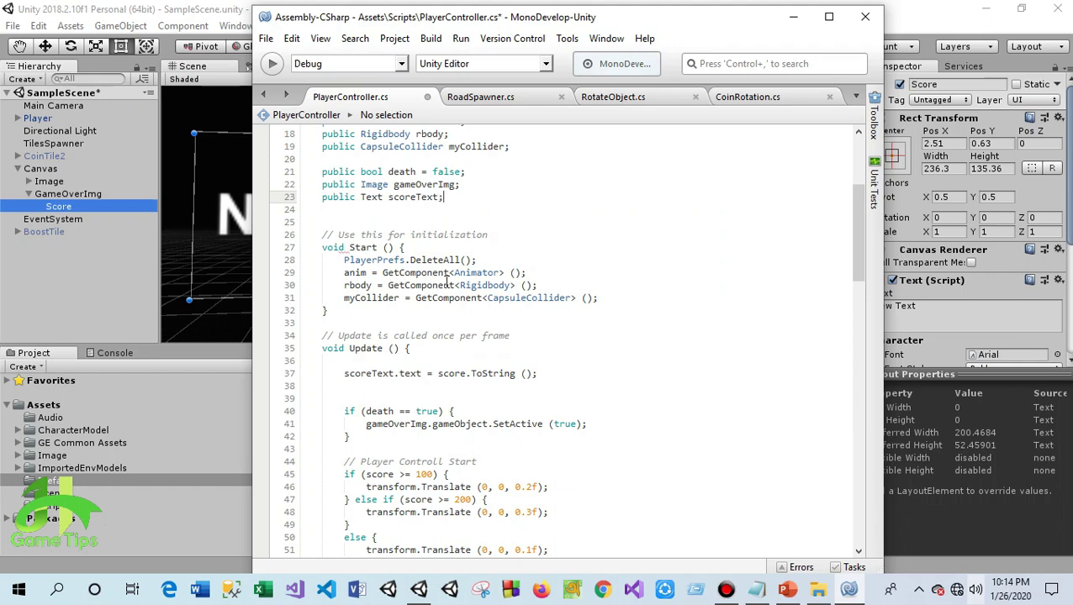
Start a new scoreText.text line on the empty Update line
{"action": "scroll", "coordinate": [447, 280], "scroll_direction": "down", "scroll_amount": 3}
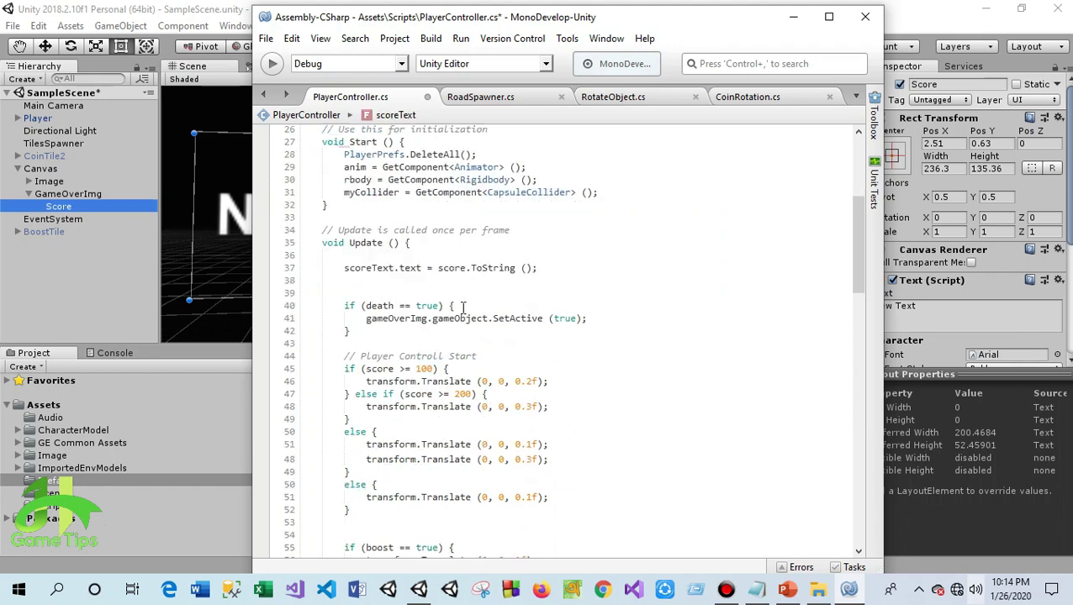
{"action": "left_click", "coordinate": [441, 280]}
{"action": "type", "text": "scoreT"}
{"action": "key", "text": "Return"}
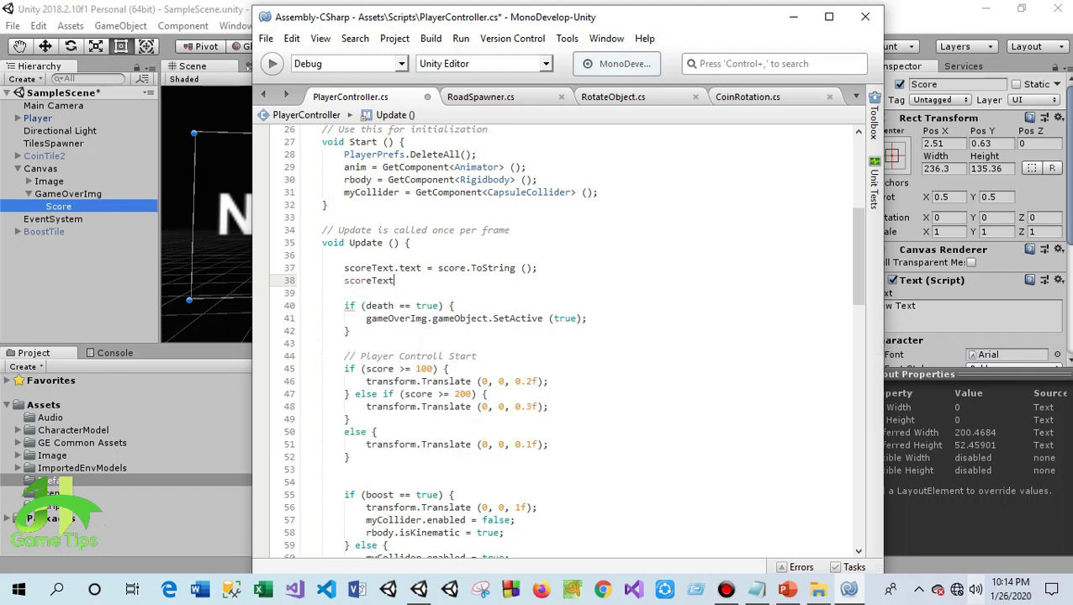
{"action": "type", "text": ".te"}
{"action": "key", "text": "Return"}
Complete the new line as scoreText.text = score.ToString();
{"action": "type", "text": "sc"}
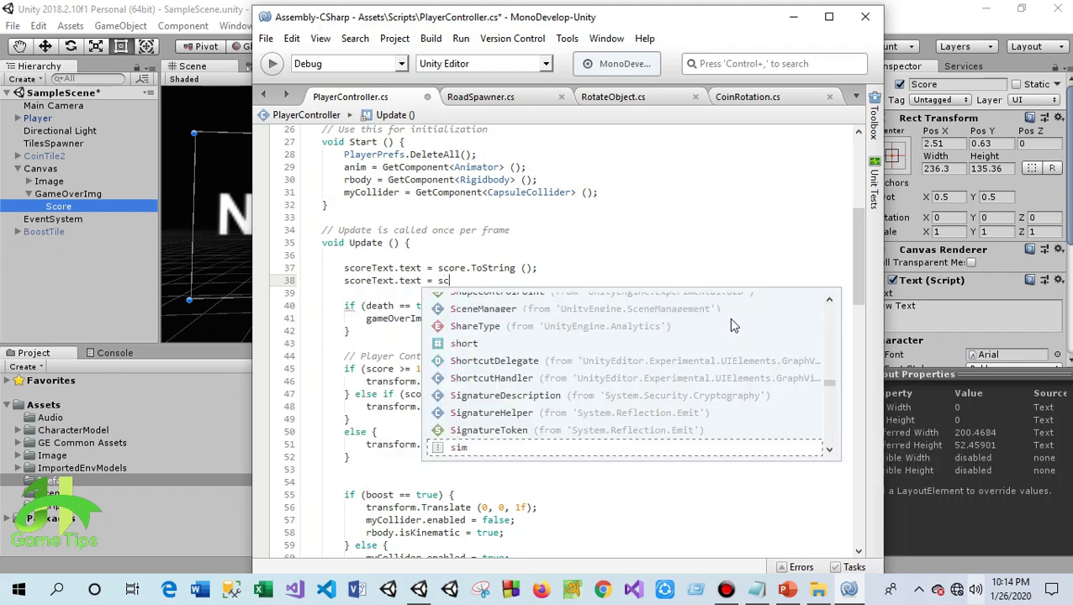
{"action": "type", "text": "o"}
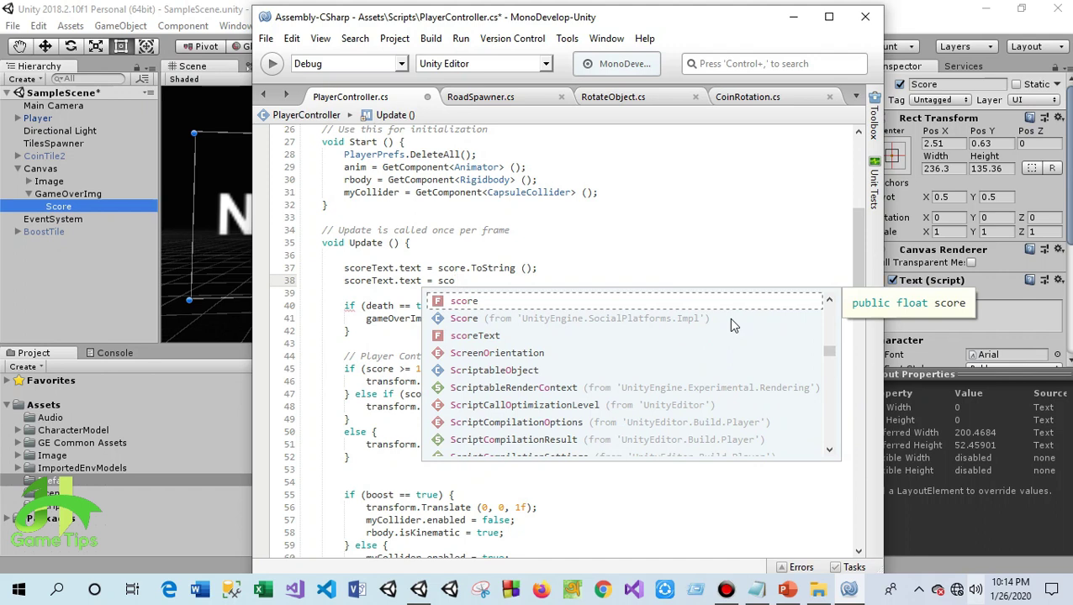
{"action": "key", "text": "Return"}
{"action": "type", "text": ".To"}
{"action": "key", "text": "Return"}
{"action": "type", "text": ")"}
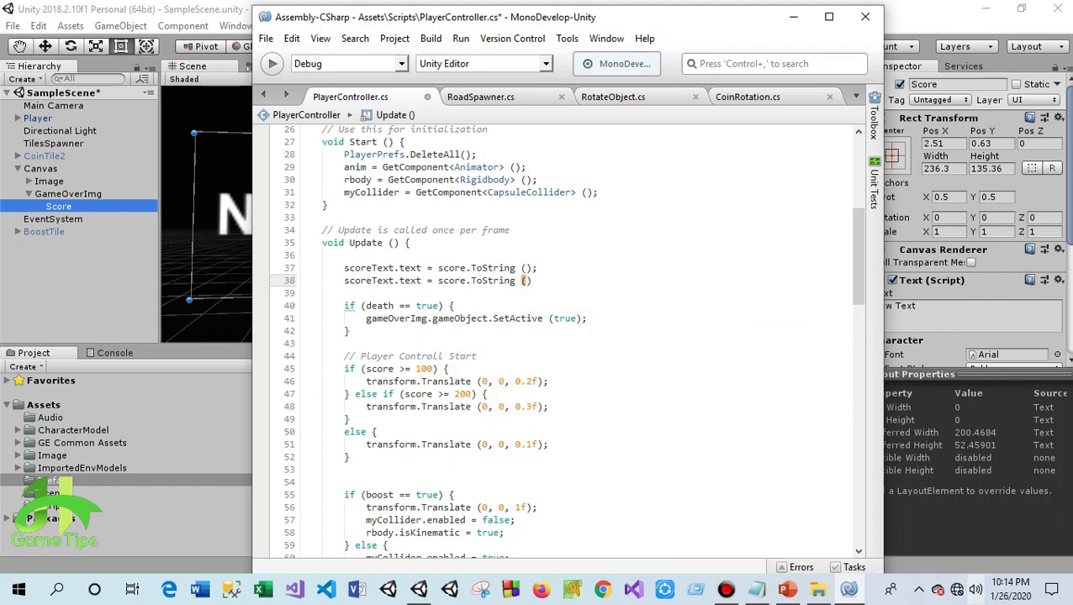
{"action": "type", "text": ";"}
Delete the original duplicate score-text line, save, and return to Unity
{"action": "left_click_drag", "start_coordinate": [549, 267], "coordinate": [262, 264]}
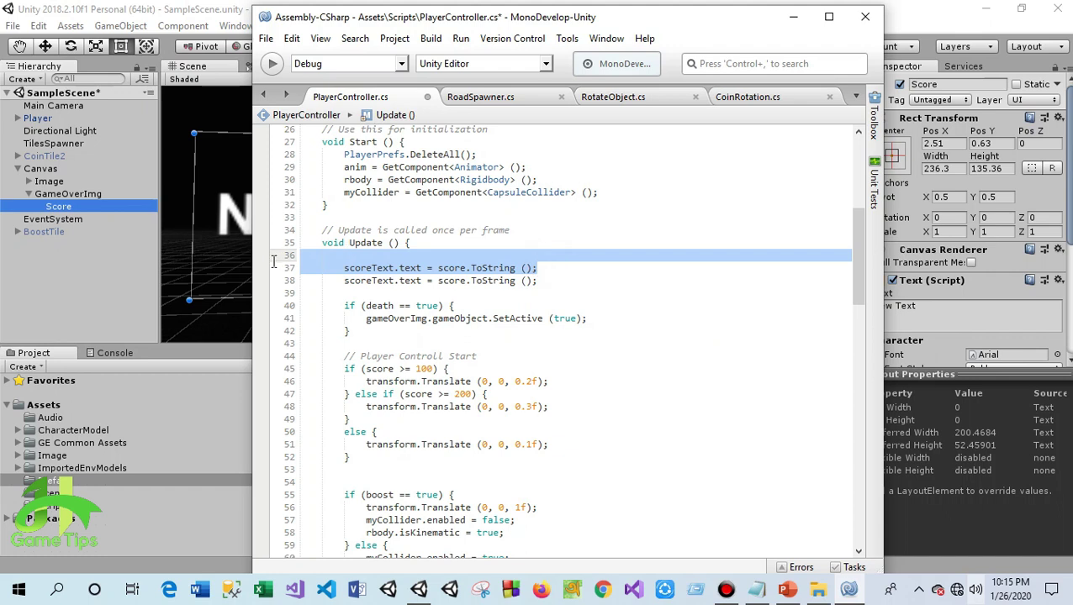
{"action": "key", "text": "BackSpace"}
{"action": "key", "text": "BackSpace"}
{"action": "key", "text": "BackSpace"}
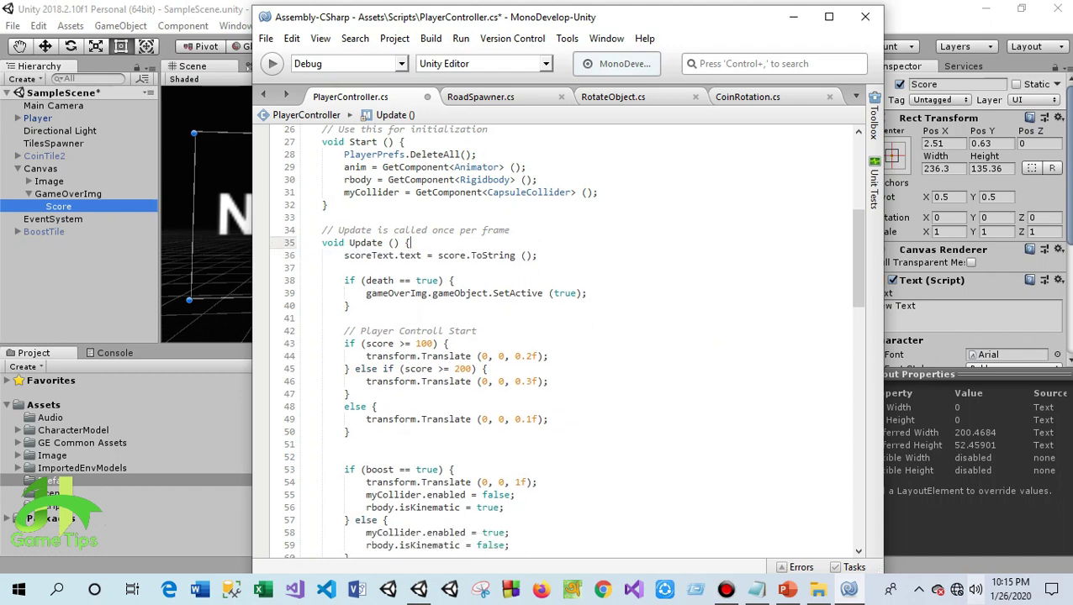
{"action": "key", "text": "ctrl+s"}
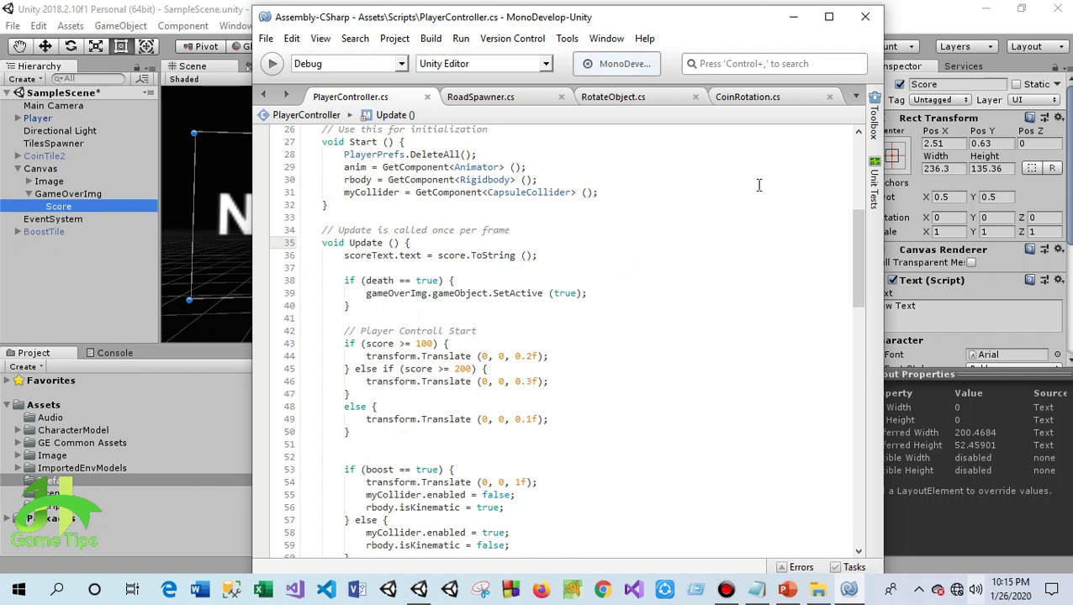
{"action": "left_click", "coordinate": [265, 43]}
{"action": "left_click", "coordinate": [35, 307]}
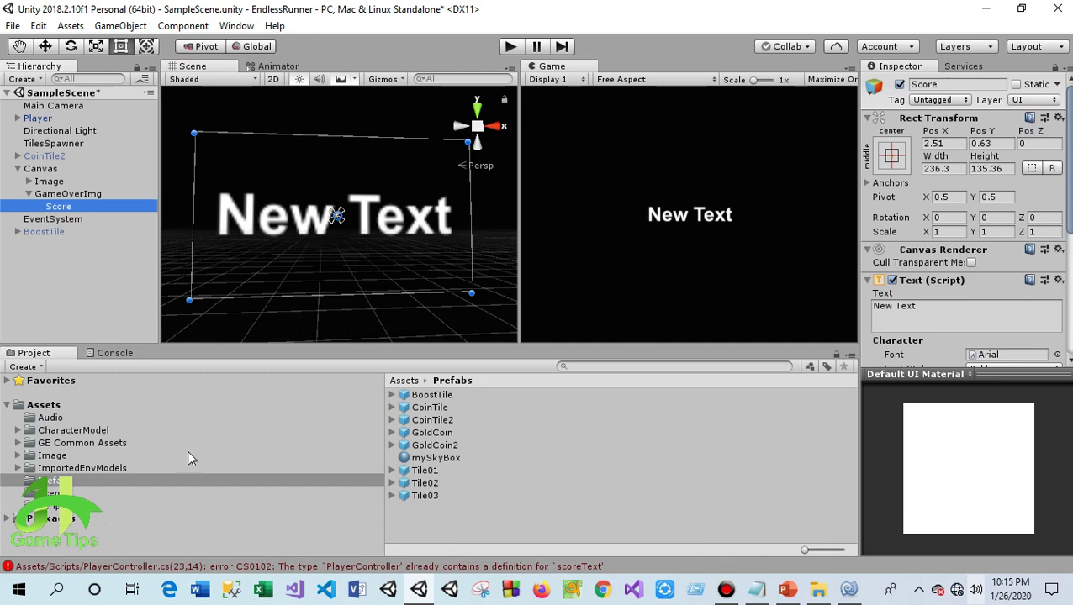
Inspect the CS0102 duplicate scoreText error in the console
{"action": "left_click", "coordinate": [114, 353]}
{"action": "left_click", "coordinate": [121, 387]}
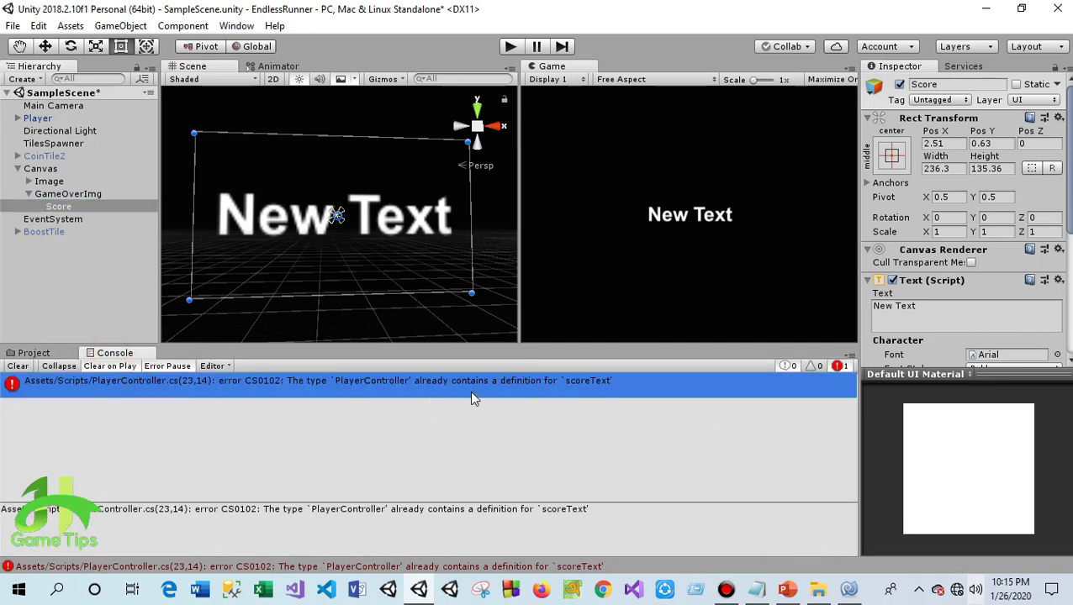
{"action": "left_click", "coordinate": [20, 368]}
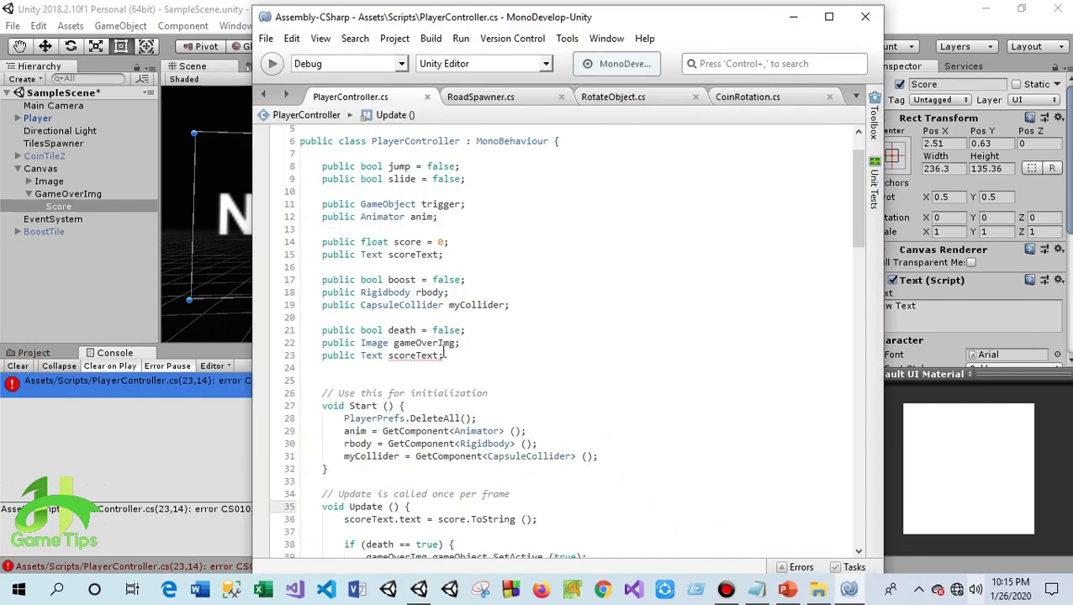
Delete the duplicate scoreText declaration on line 15, save, and return to Unity
{"action": "scroll", "coordinate": [483, 278], "scroll_direction": "up", "scroll_amount": 2}
{"action": "scroll", "coordinate": [497, 277], "scroll_direction": "down", "scroll_amount": 2}
{"action": "double_click", "coordinate": [414, 355]}
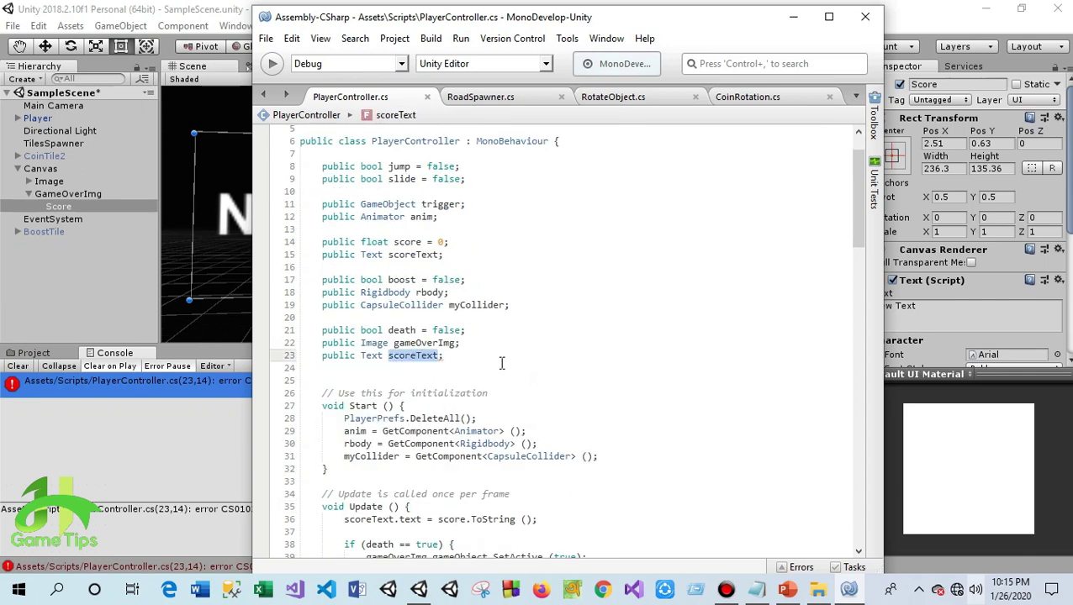
{"action": "left_click", "coordinate": [452, 254]}
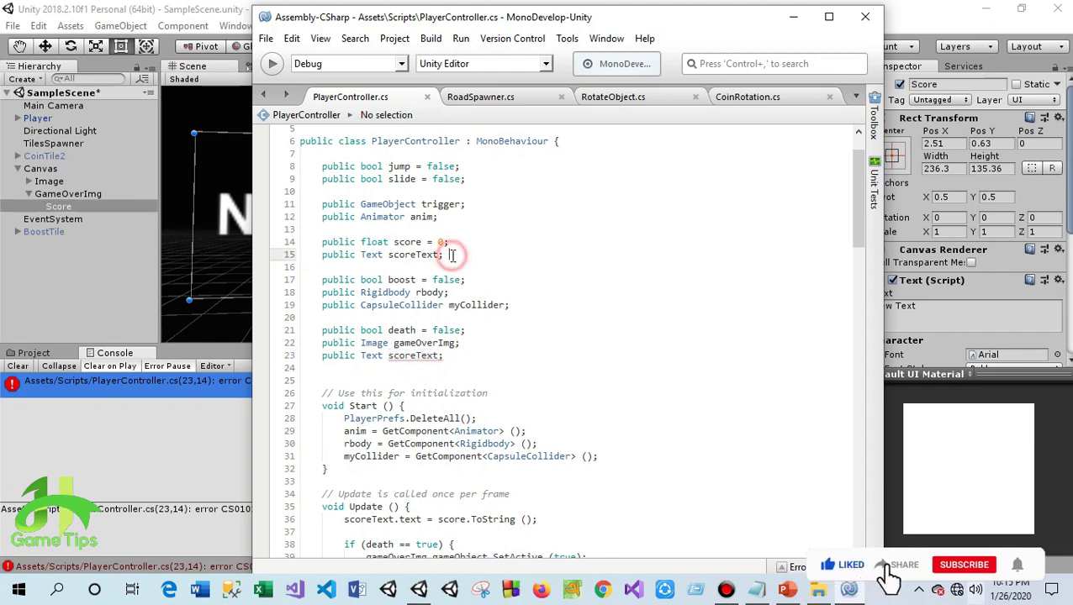
{"action": "left_click", "coordinate": [445, 257]}
{"action": "left_click", "coordinate": [450, 243], "text": "shift"}
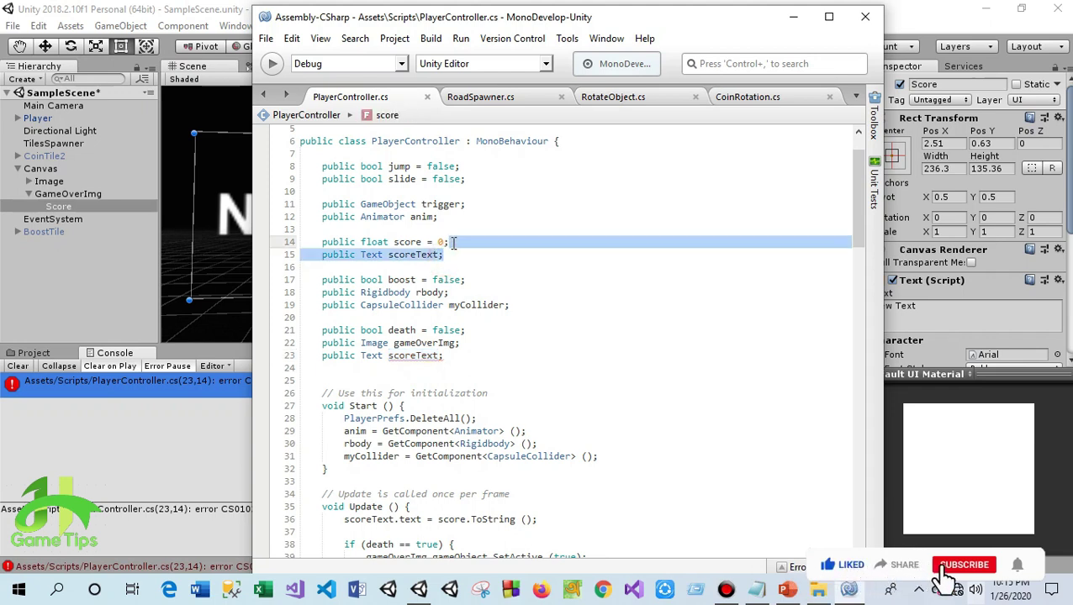
{"action": "key", "text": "BackSpace"}
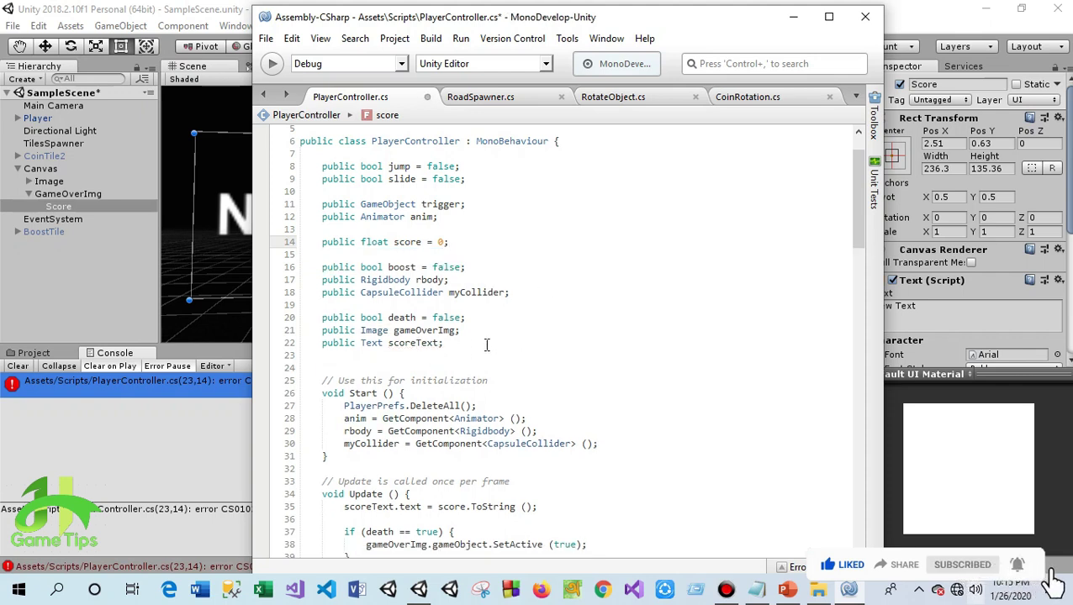
{"action": "key", "text": "ctrl+s"}
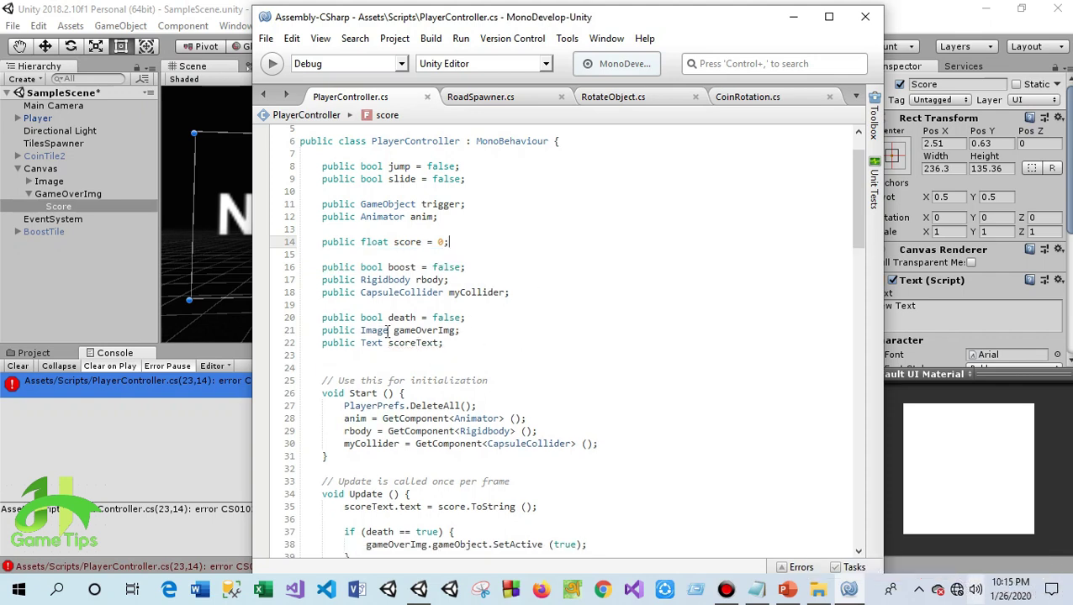
{"action": "left_click", "coordinate": [181, 5]}
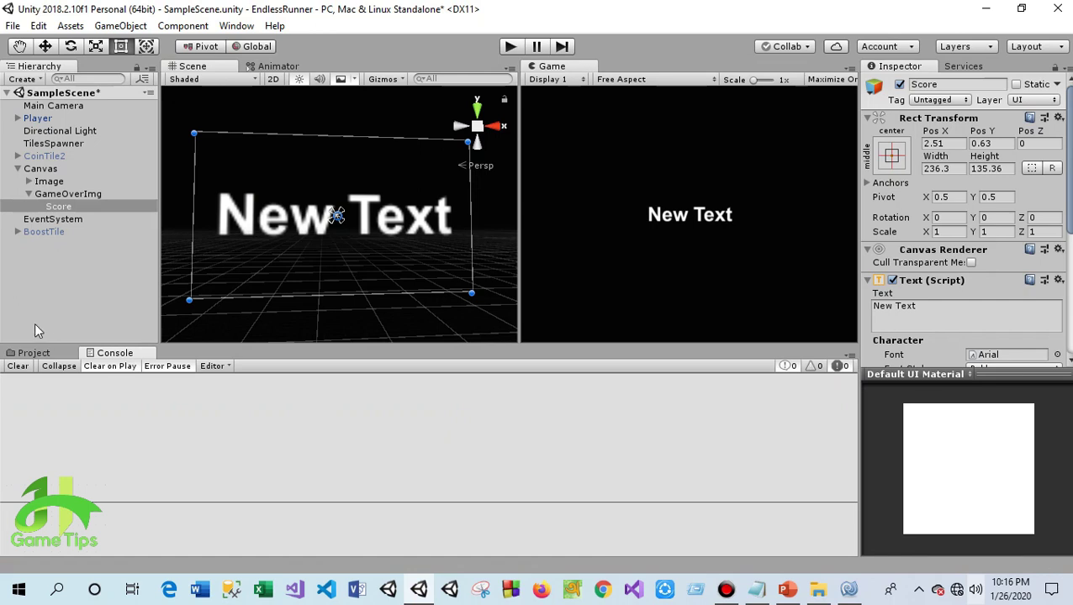
Assign Score to Player Controller's Score Text field and GameOverImg to its Game Over Img field
{"action": "left_click", "coordinate": [34, 353]}
{"action": "left_click", "coordinate": [44, 294]}
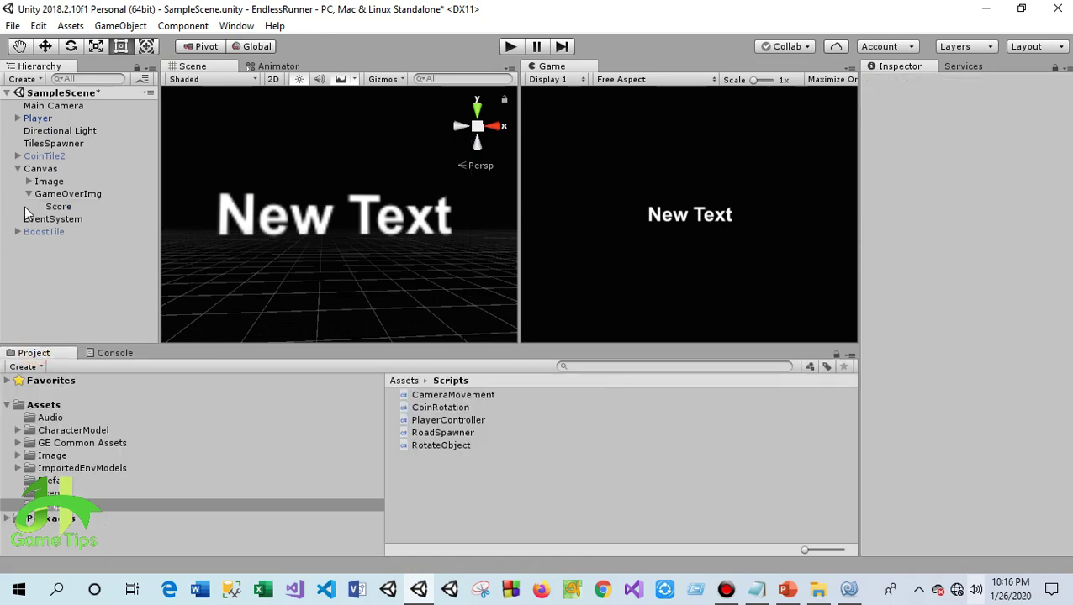
{"action": "left_click", "coordinate": [42, 119]}
{"action": "scroll", "coordinate": [969, 403], "scroll_direction": "down", "scroll_amount": 5}
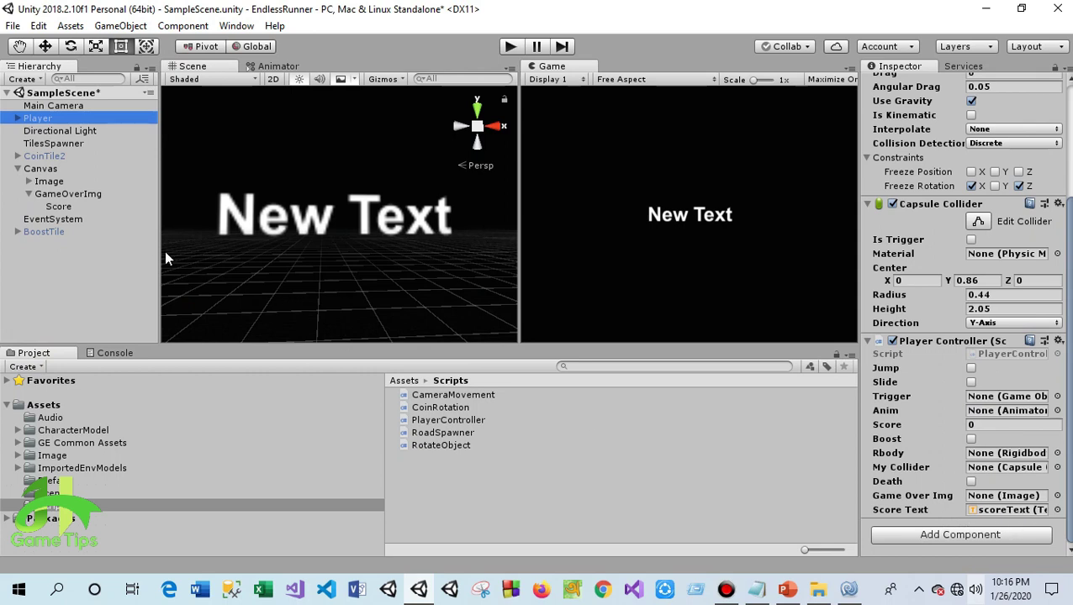
{"action": "left_click_drag", "start_coordinate": [60, 207], "coordinate": [1007, 522]}
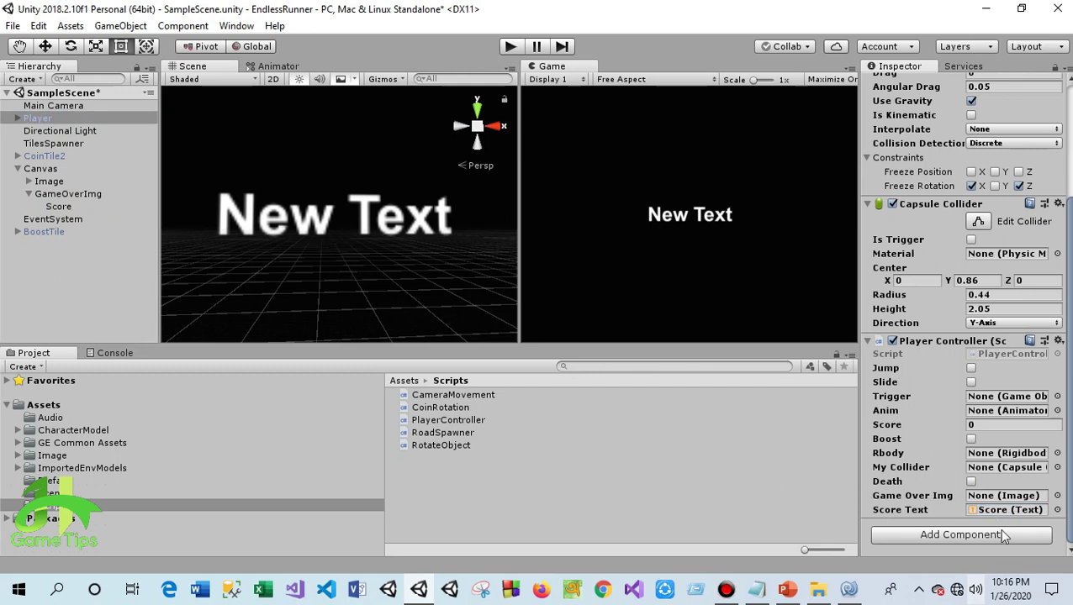
{"action": "left_click_drag", "start_coordinate": [59, 194], "coordinate": [991, 498]}
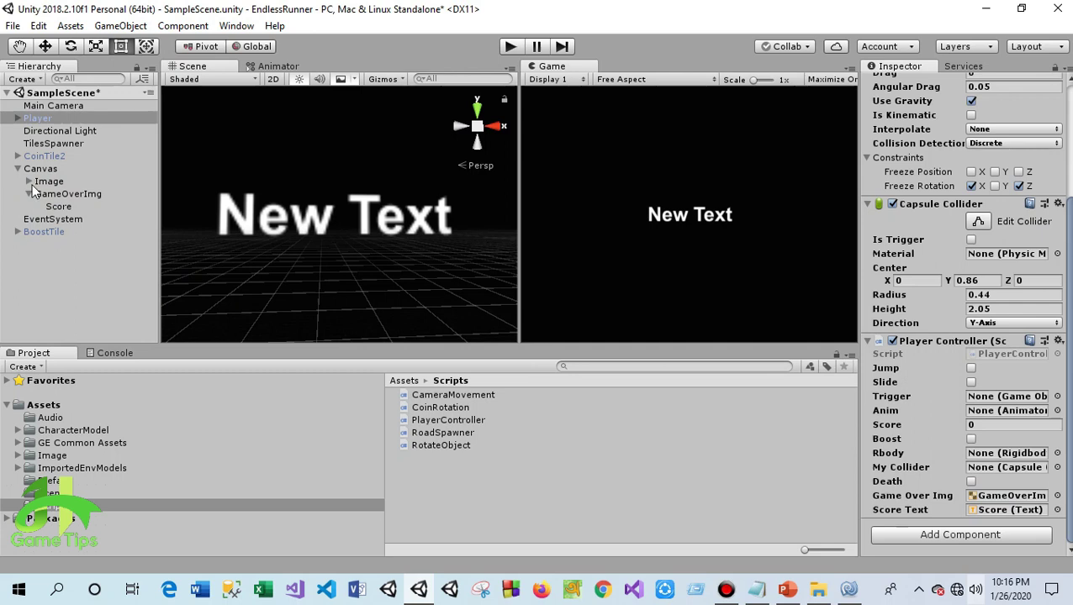
Untick GameOverImg's active checkbox so it starts hidden
{"action": "left_click", "coordinate": [29, 194]}
{"action": "left_click", "coordinate": [63, 193]}
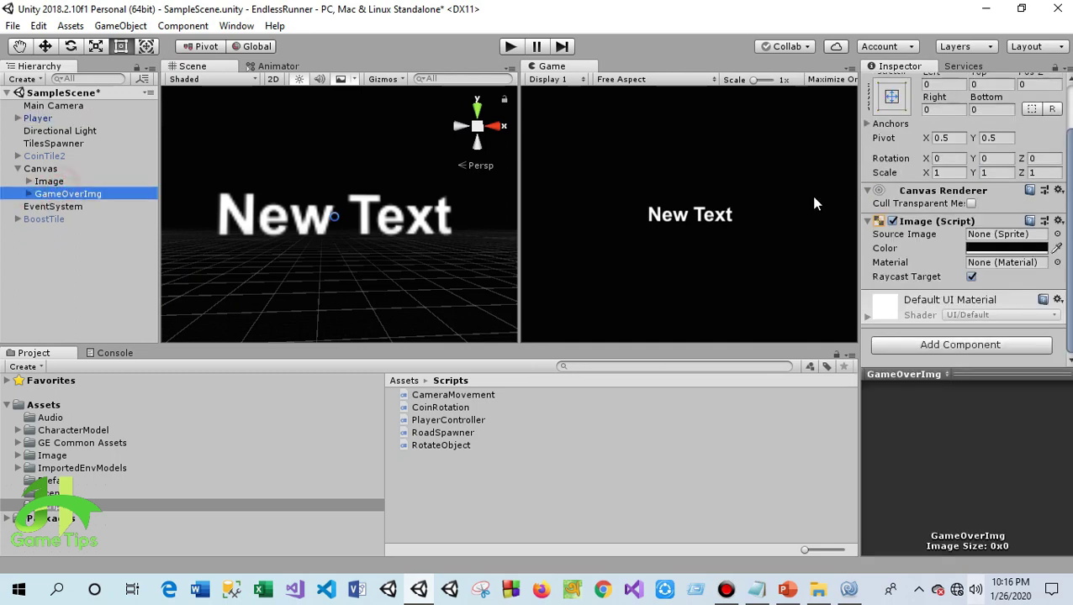
{"action": "scroll", "coordinate": [915, 91], "scroll_direction": "up", "scroll_amount": 3}
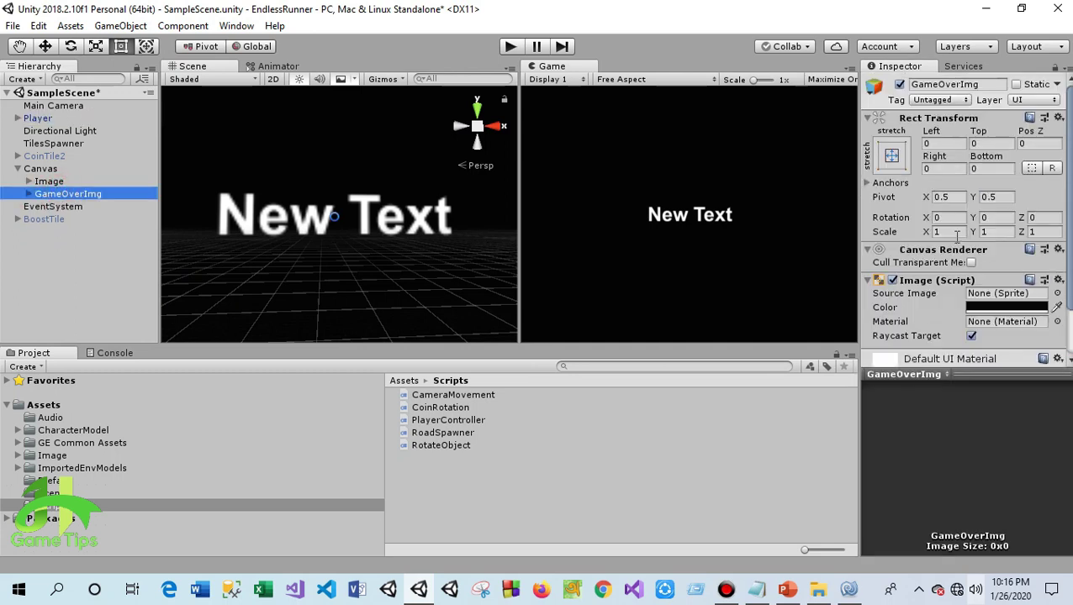
{"action": "left_click", "coordinate": [897, 88]}
{"action": "left_click", "coordinate": [64, 263]}
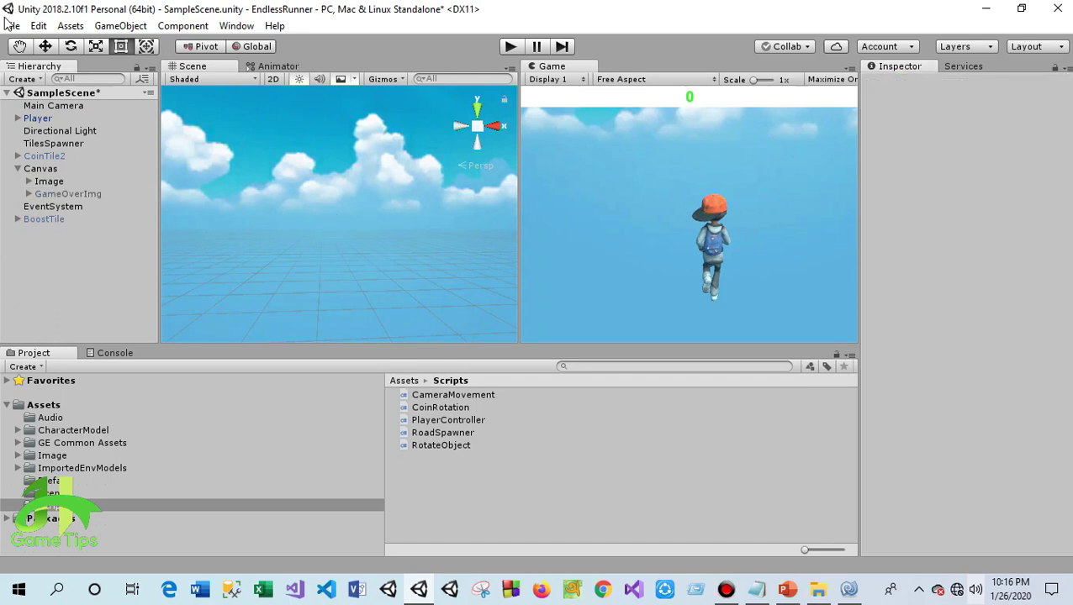
{"action": "left_click", "coordinate": [12, 26]}
Save the scene, play-test the rising score behind the black GameOverImg, then stop
{"action": "left_click", "coordinate": [34, 89]}
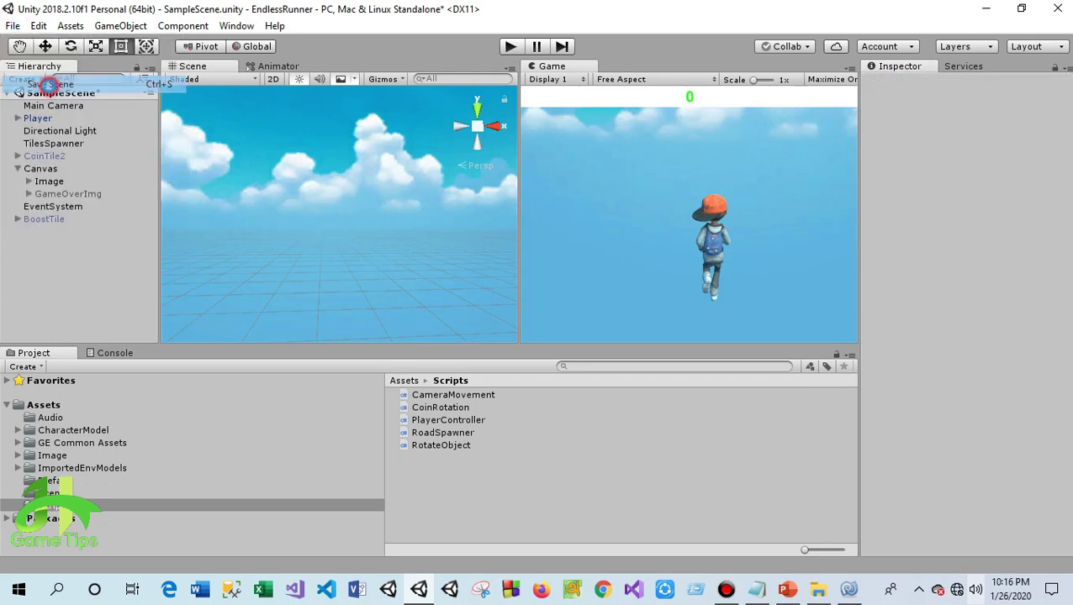
{"action": "left_click", "coordinate": [510, 46]}
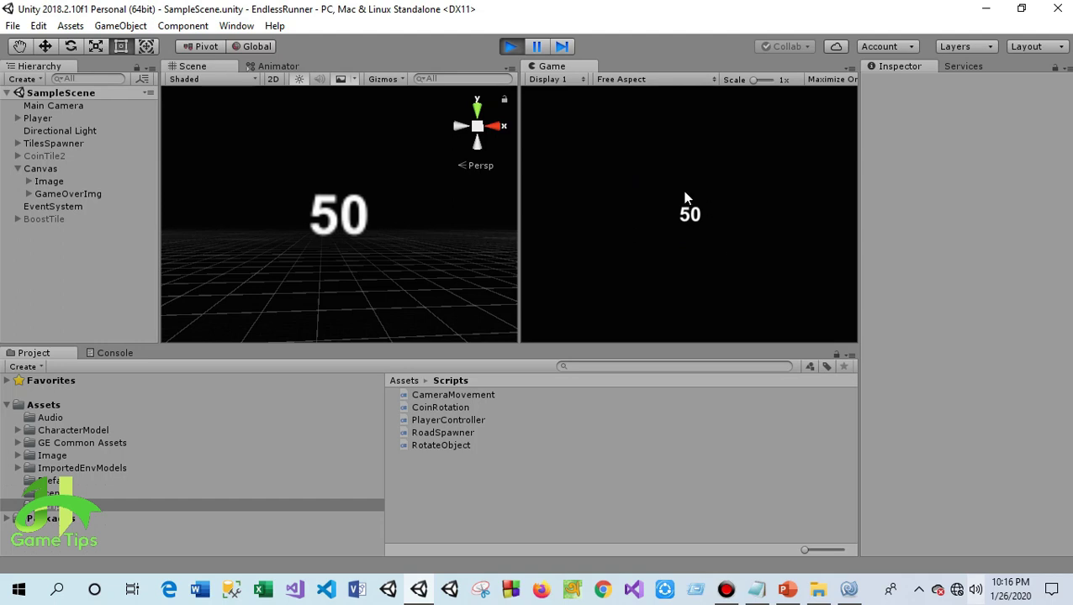
{"action": "left_click", "coordinate": [52, 194]}
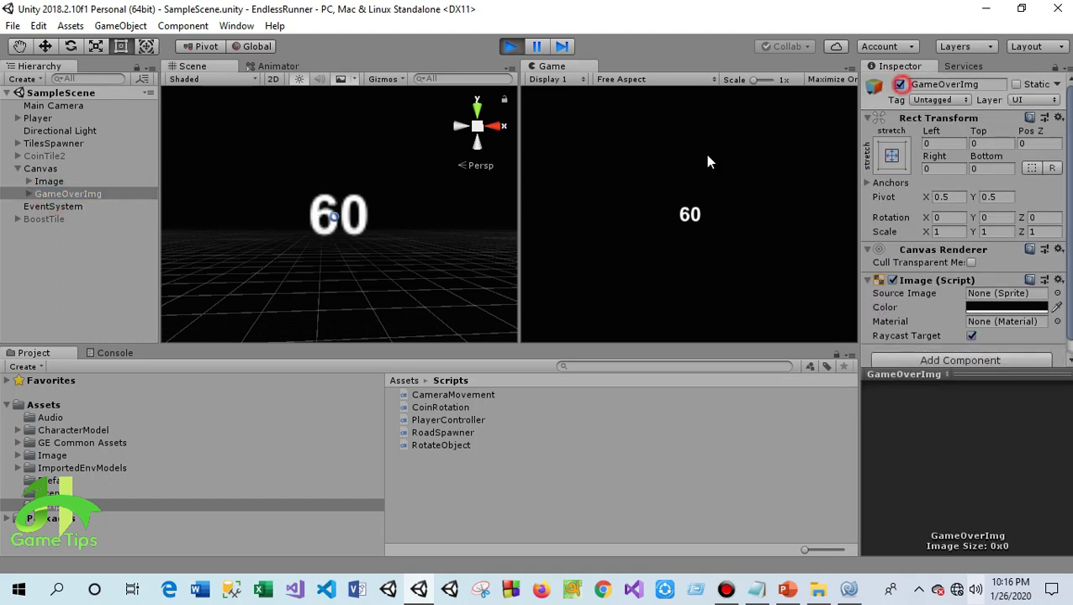
{"action": "left_click", "coordinate": [508, 46]}
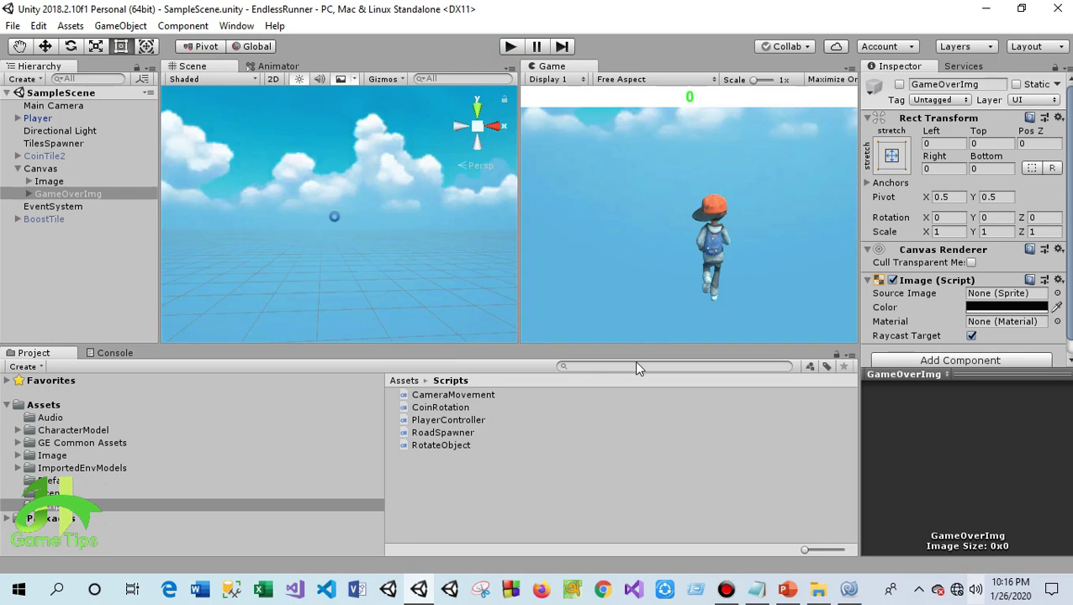
{"action": "left_click", "coordinate": [849, 589]}
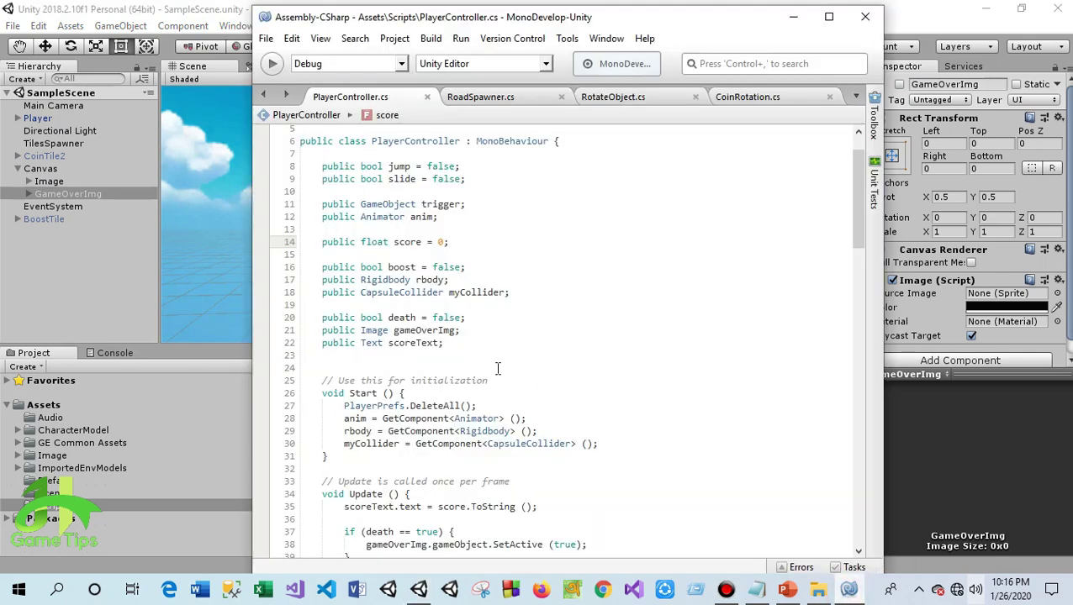
Add && death !=true to the score >= 100 speed condition on line 42
{"action": "scroll", "coordinate": [497, 368], "scroll_direction": "up", "scroll_amount": 2}
{"action": "scroll", "coordinate": [497, 368], "scroll_direction": "down", "scroll_amount": 10}
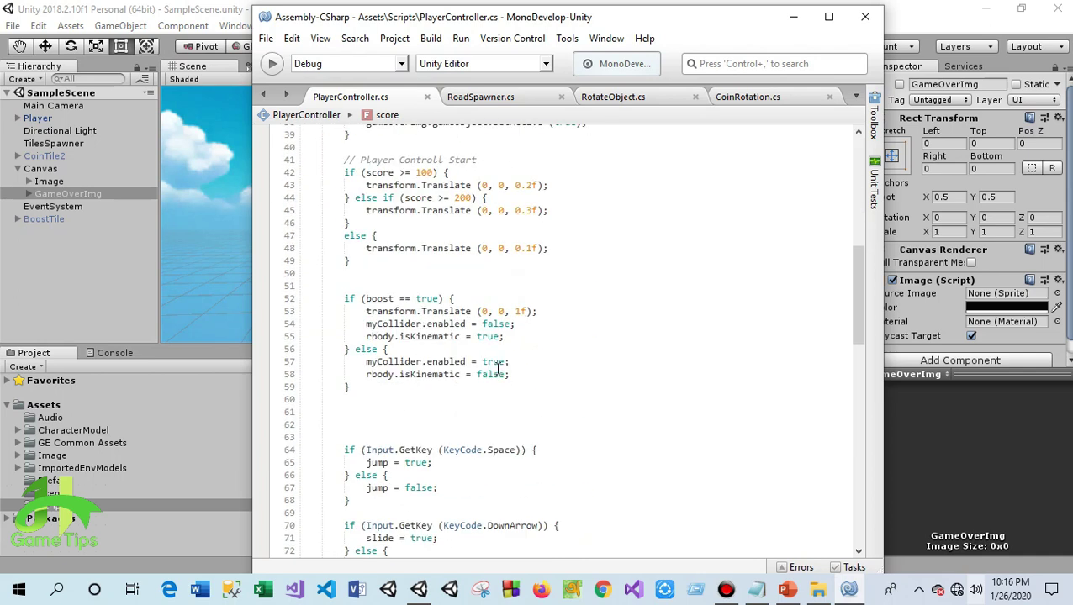
{"action": "scroll", "coordinate": [629, 373], "scroll_direction": "up", "scroll_amount": 3}
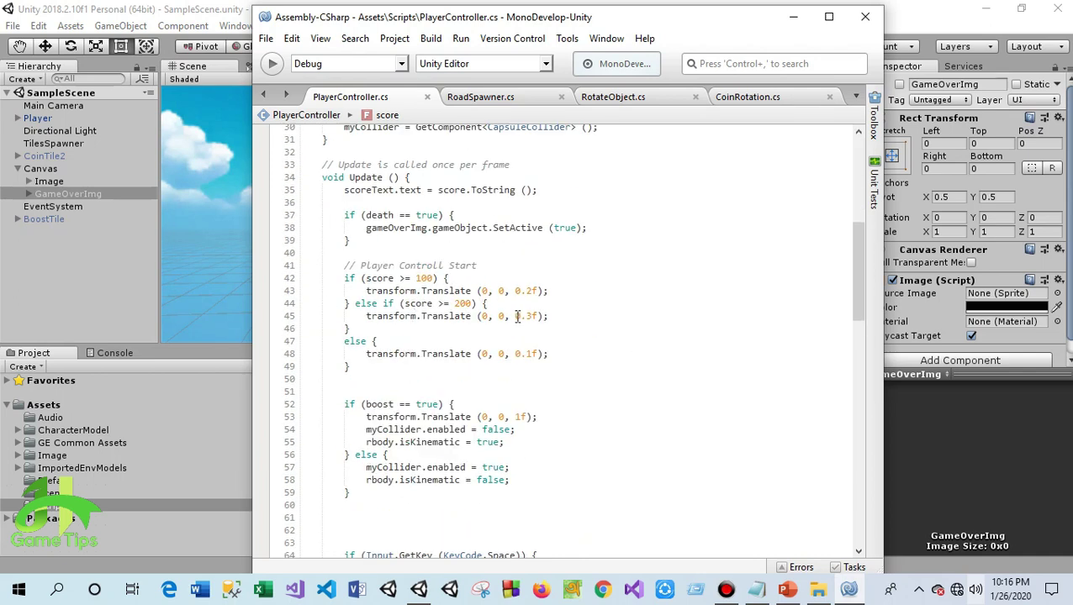
{"action": "left_click_drag", "start_coordinate": [350, 368], "coordinate": [286, 266]}
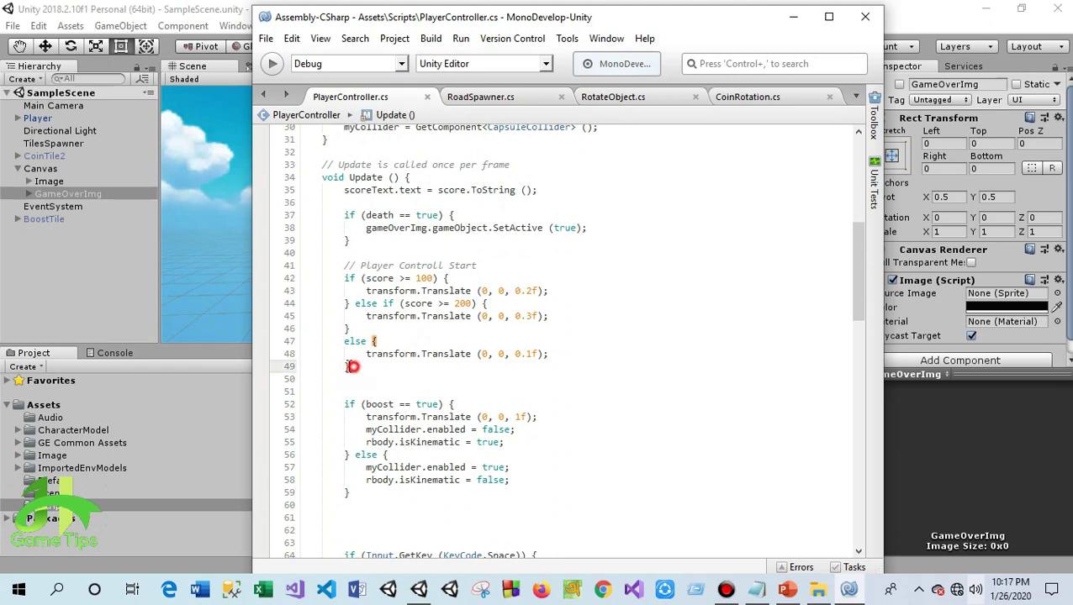
{"action": "left_click", "coordinate": [658, 428]}
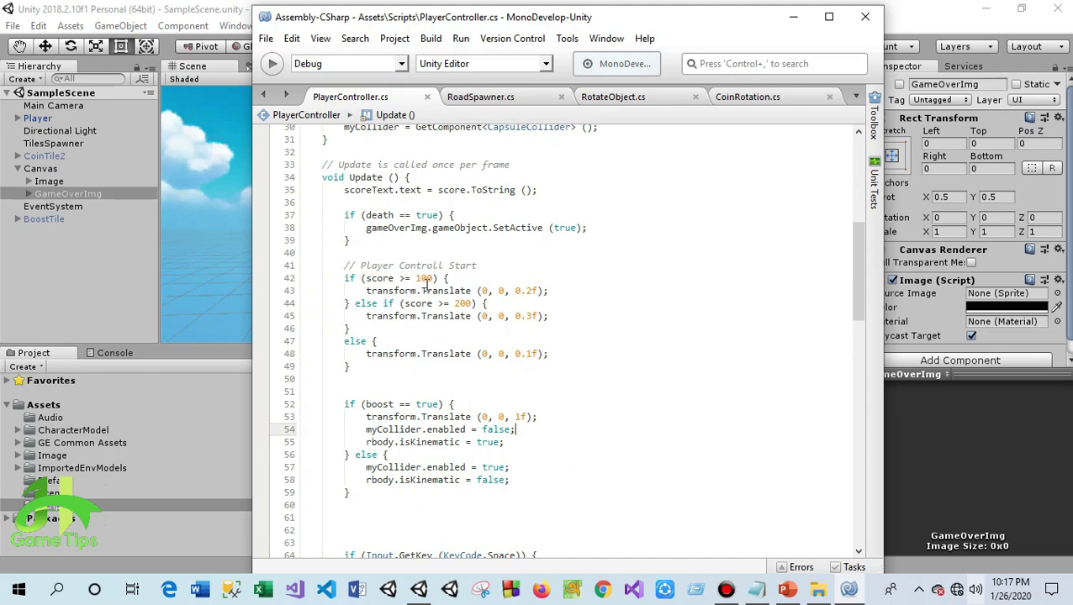
{"action": "left_click", "coordinate": [434, 278]}
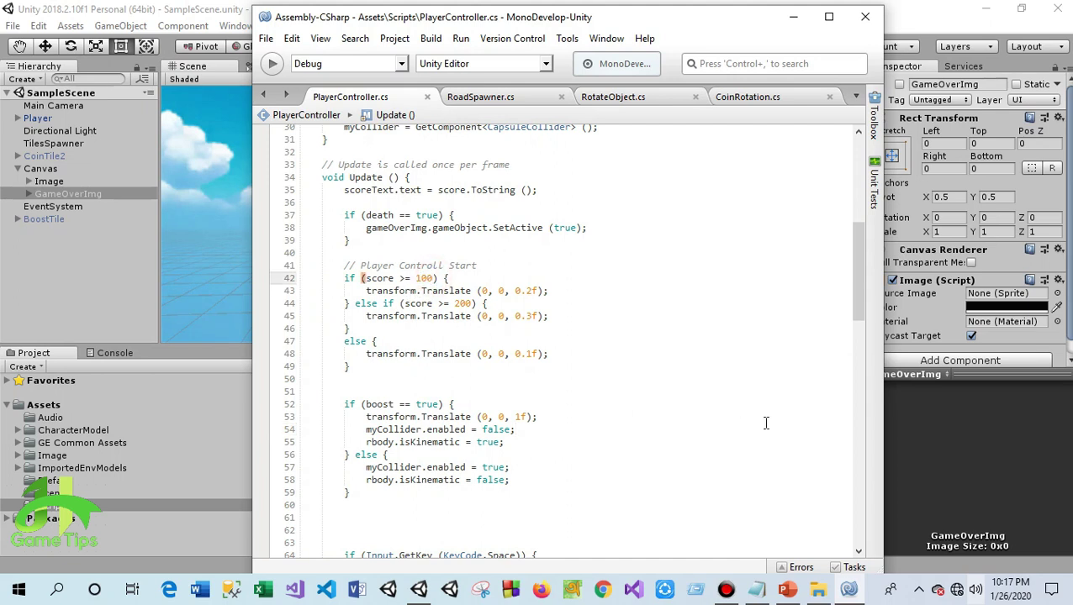
{"action": "type", "text": "&& "}
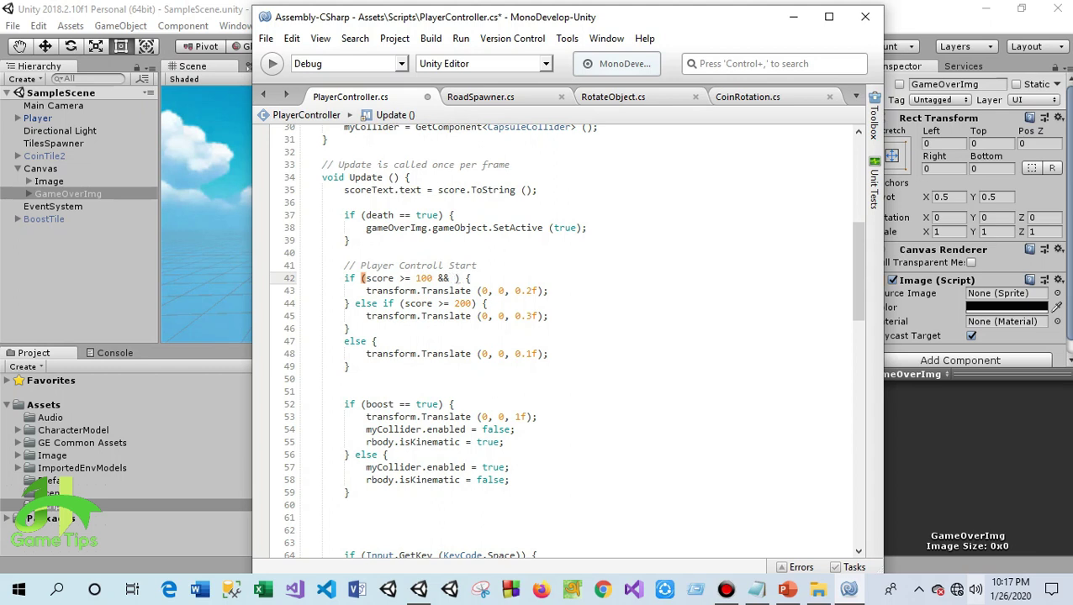
{"action": "type", "text": "death"}
{"action": "type", "text": " !=tru"}
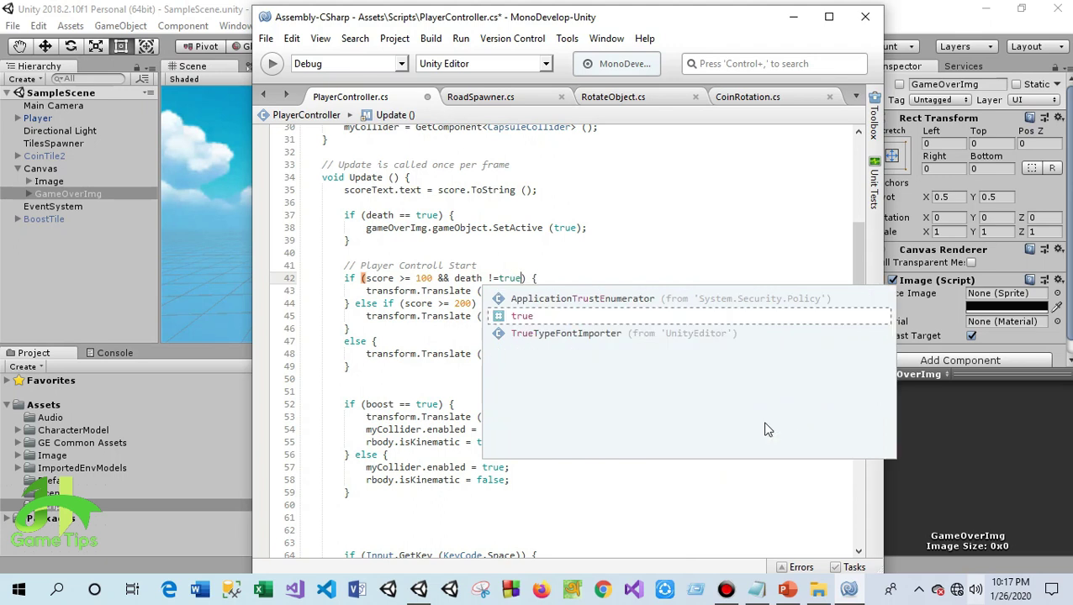
{"action": "type", "text": "e"}
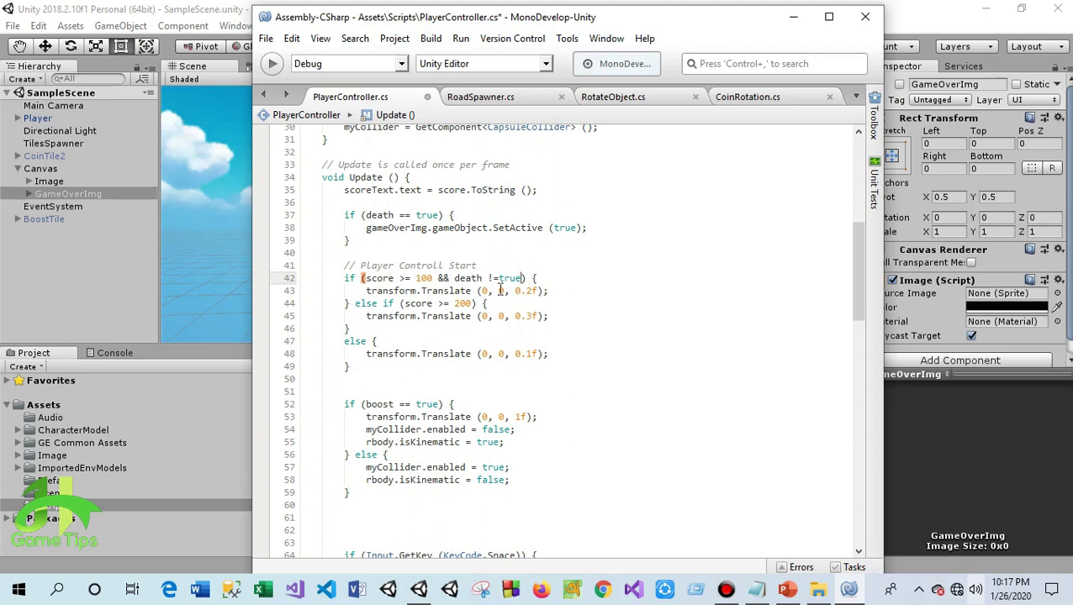
Copy the same death !=true check onto the score >= 200 condition on line 44
{"action": "left_click_drag", "start_coordinate": [438, 278], "coordinate": [523, 277]}
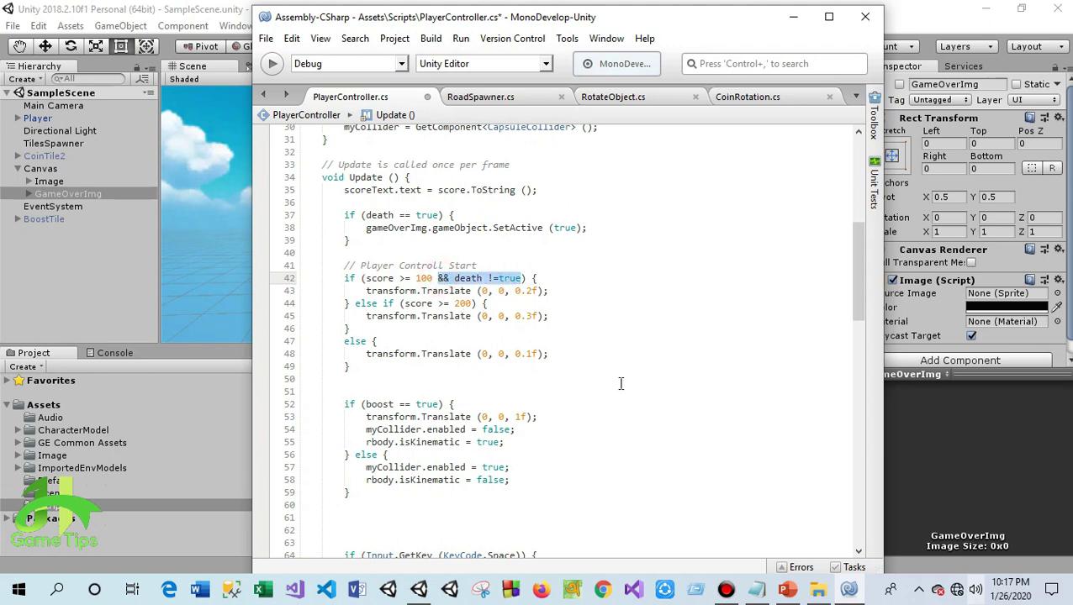
{"action": "key", "text": "ctrl+c"}
{"action": "left_click", "coordinate": [474, 304]}
{"action": "key", "text": "ctrl+v"}
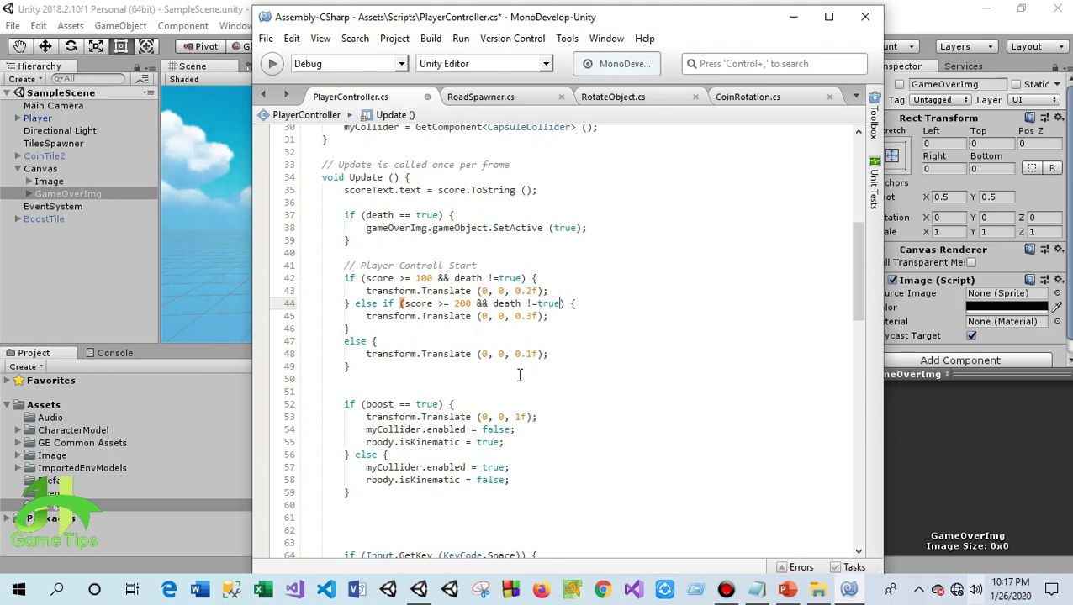
{"action": "left_click", "coordinate": [596, 355]}
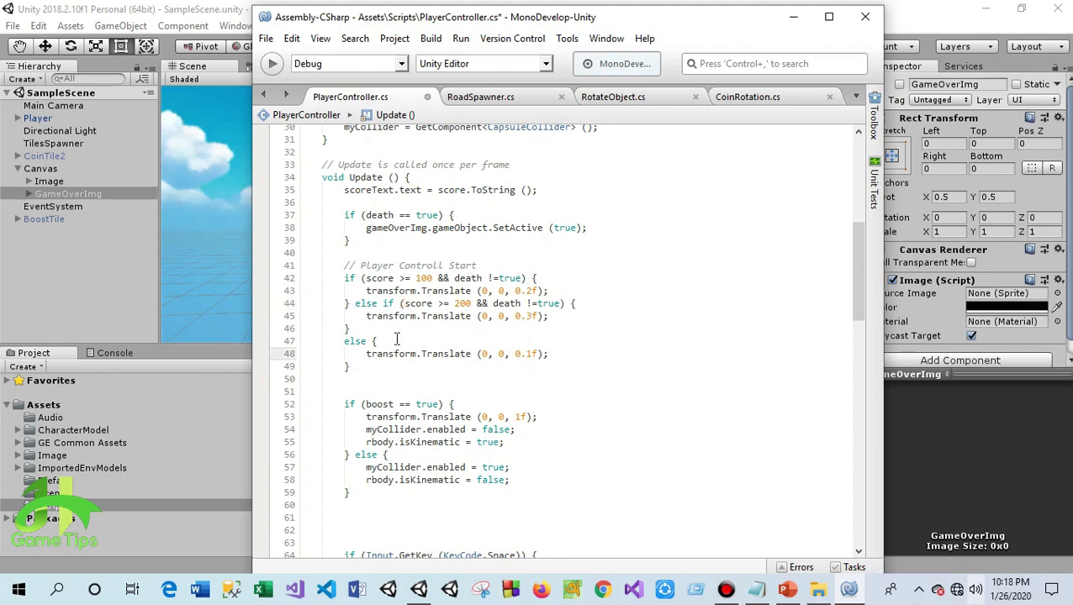
{"action": "left_click", "coordinate": [354, 330]}
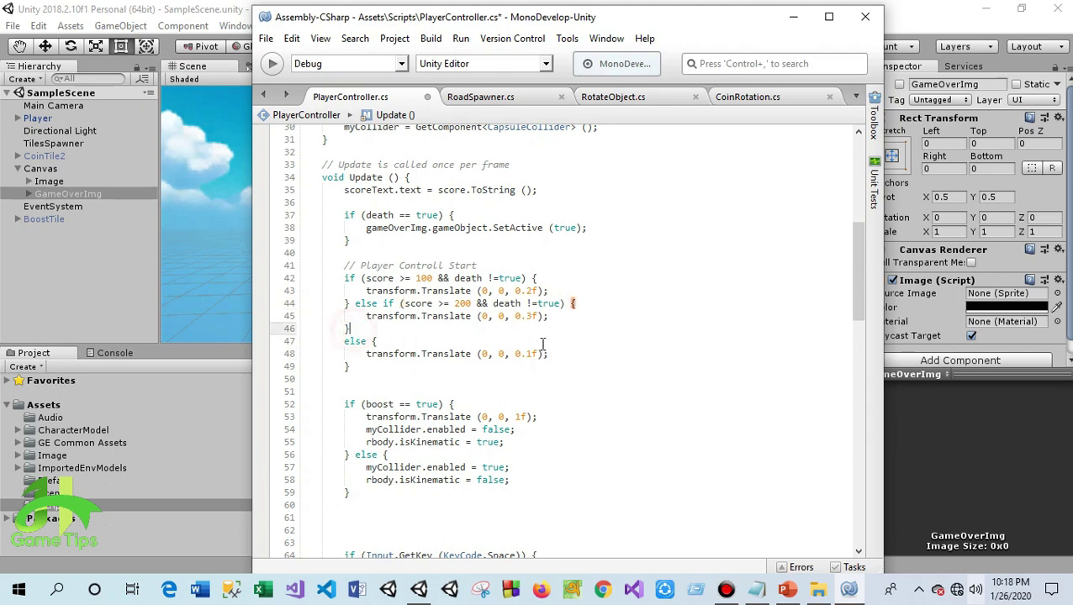
Add an else if (death == true) branch after line 46
{"action": "key", "text": "Return"}
{"action": "type", "text": "els"}
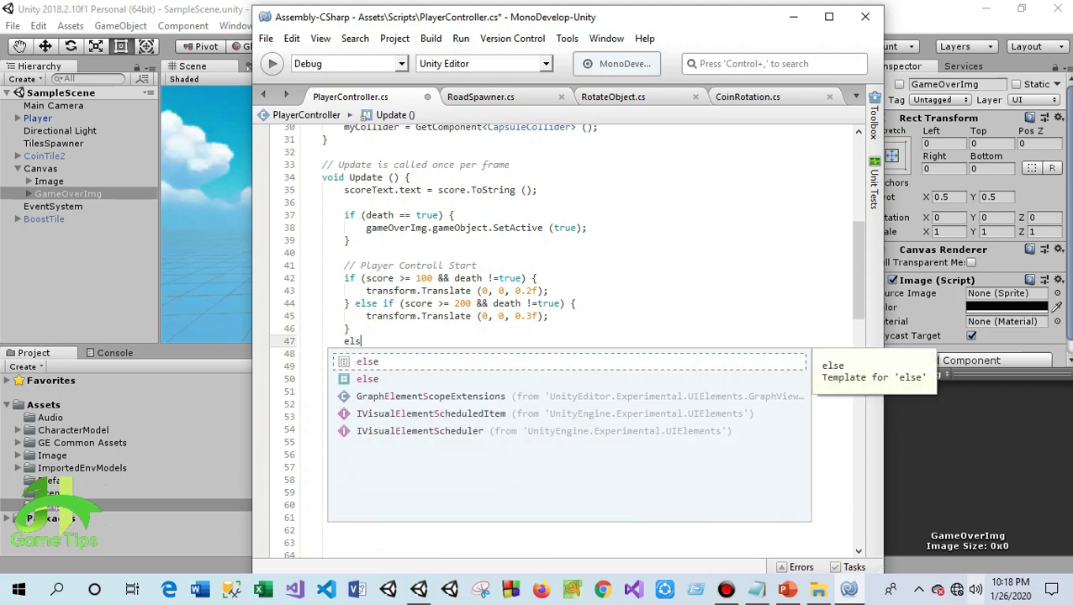
{"action": "type", "text": "e if"}
{"action": "key", "text": "Escape"}
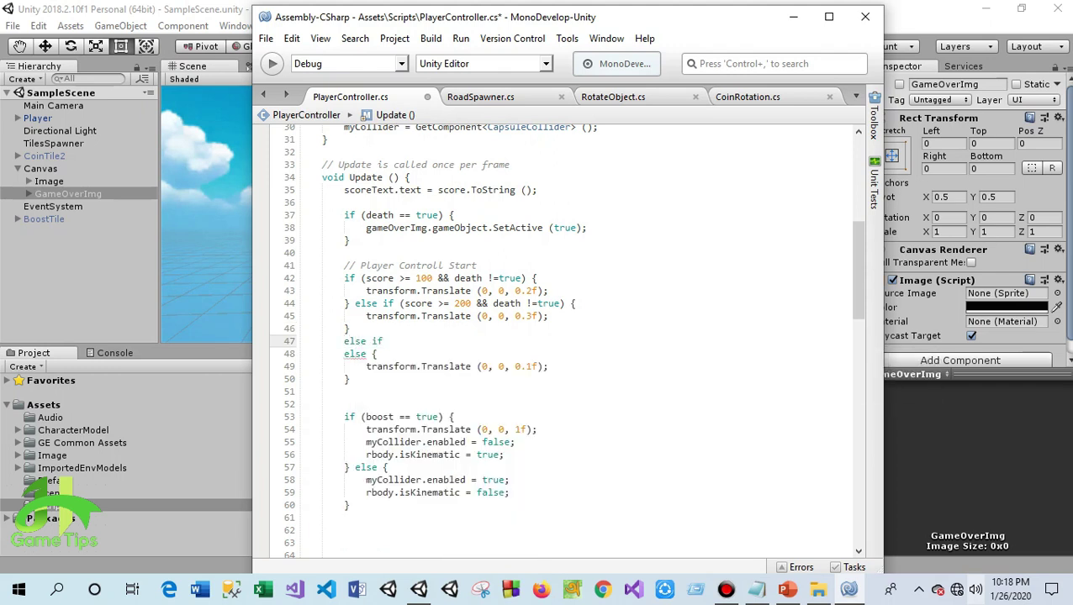
{"action": "type", "text": "()"}
{"action": "type", "text": "death"}
{"action": "key", "text": "Escape"}
{"action": "type", "text": "=="}
{"action": "type", "text": " true"}
{"action": "key", "text": "Escape"}
{"action": "type", "text": "{"}
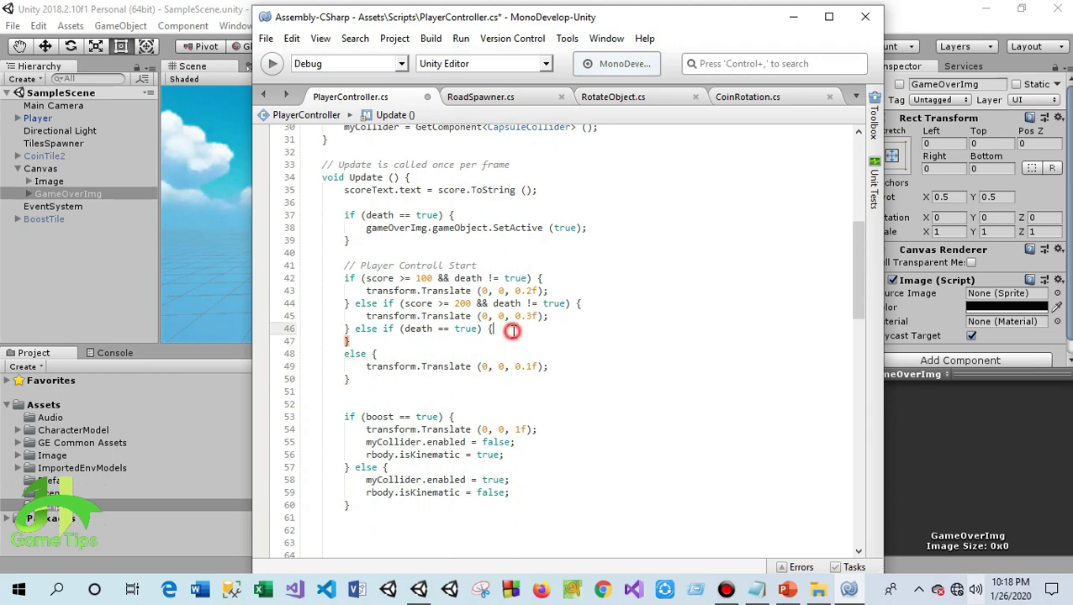
{"action": "key", "text": "Return"}
Make the branch call transform.Translate (0,0,0), save the script, and return to Unity
{"action": "type", "text": "tra"}
{"action": "key", "text": "Return"}
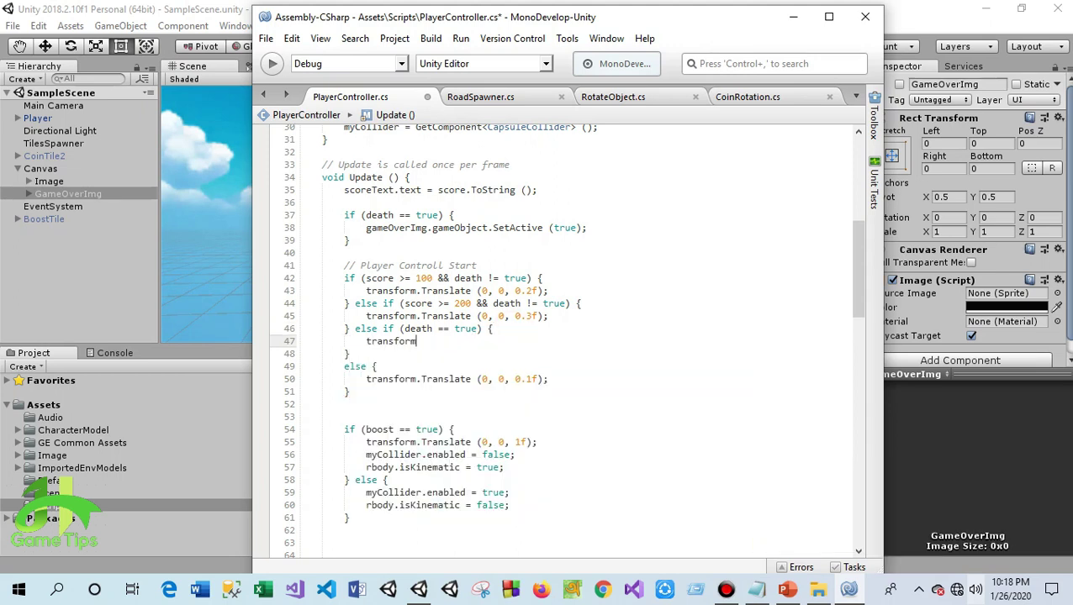
{"action": "key", "text": "BackSpace"}
{"action": "key", "text": "Escape"}
{"action": "type", "text": ".tr"}
{"action": "key", "text": "Down"}
{"action": "key", "text": "Down"}
{"action": "key", "text": "Down"}
{"action": "key", "text": "Down"}
{"action": "key", "text": "Return"}
{"action": "type", "text": "0"}
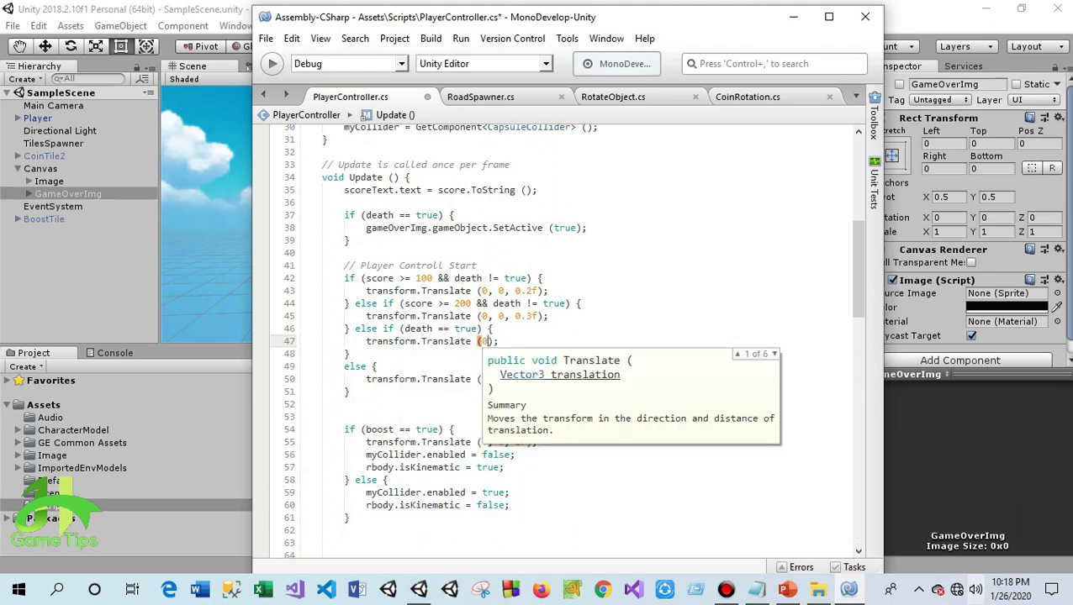
{"action": "type", "text": ",0,0"}
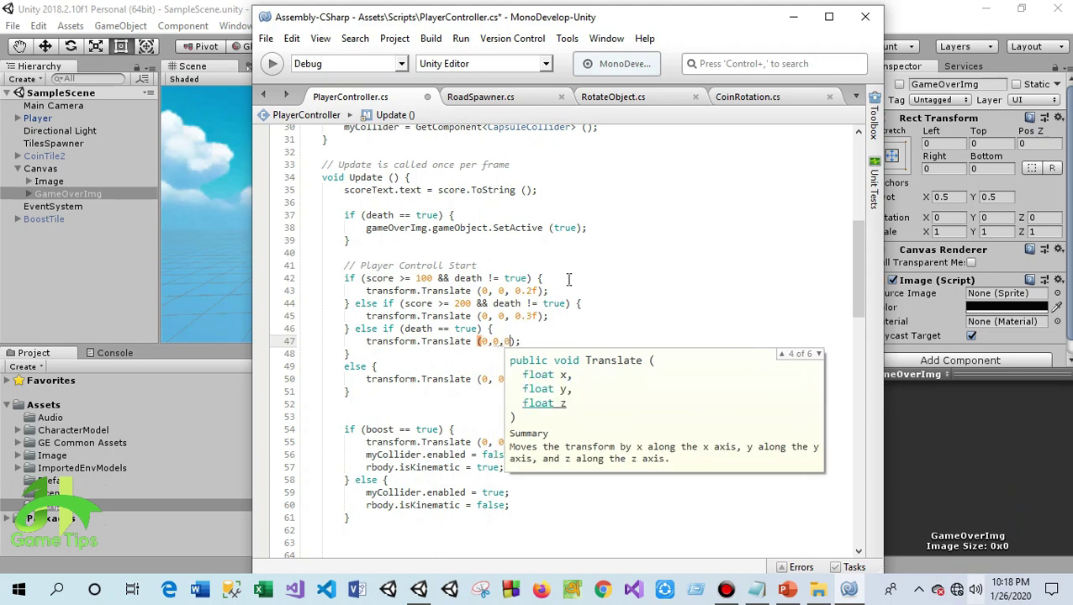
{"action": "left_click", "coordinate": [670, 290]}
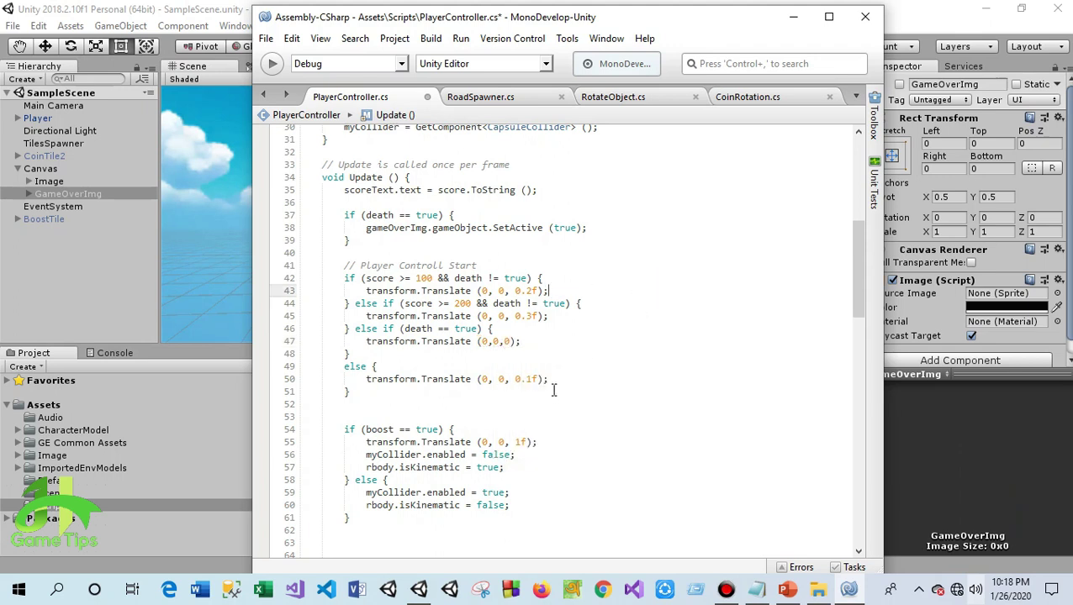
{"action": "key", "text": "ctrl+s"}
{"action": "left_click", "coordinate": [147, 10]}
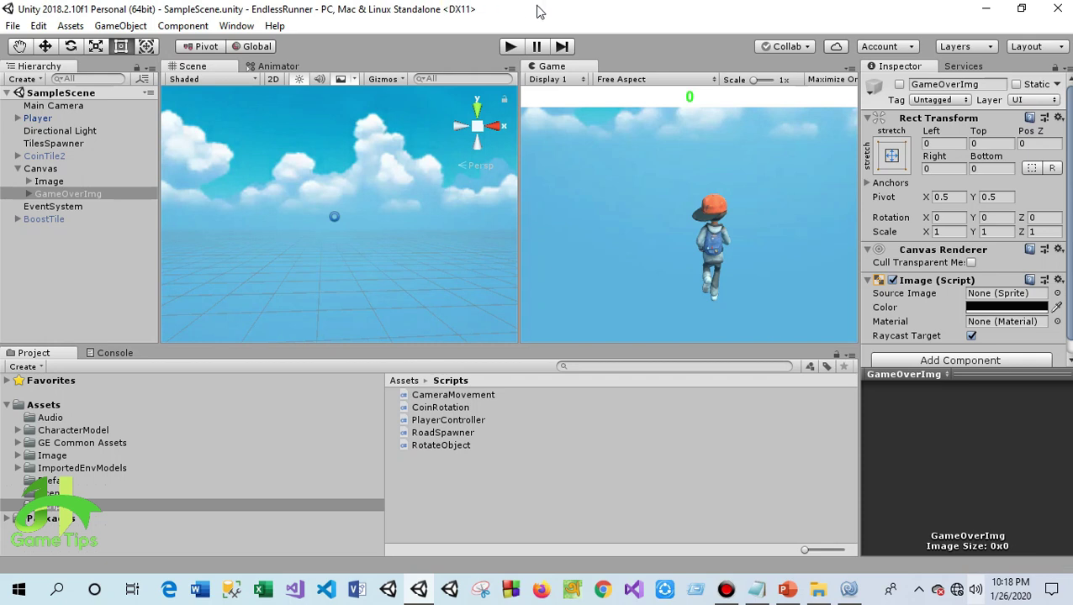
{"action": "left_click", "coordinate": [508, 48]}
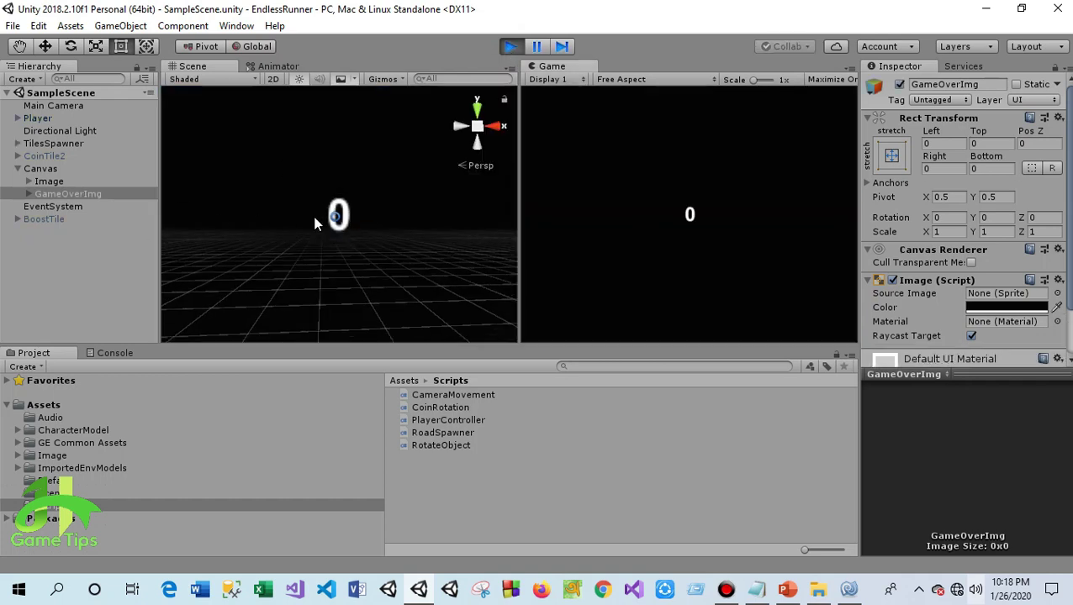
{"action": "scroll", "coordinate": [316, 220], "scroll_direction": "down", "scroll_amount": 5}
{"action": "double_click", "coordinate": [35, 118]}
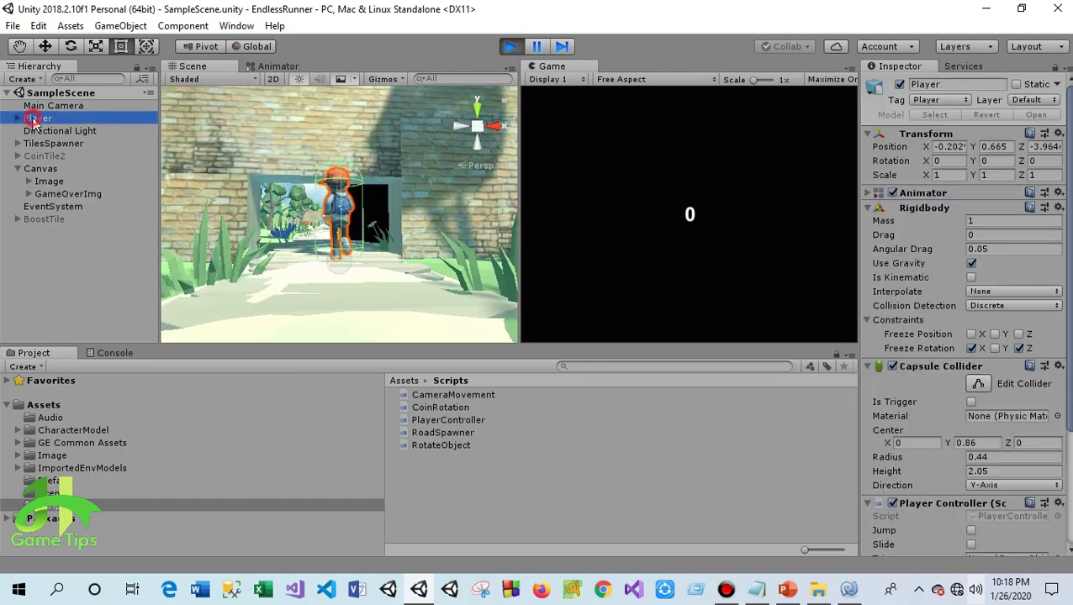
{"action": "left_click", "coordinate": [19, 47]}
{"action": "mouse_move", "coordinate": [320, 219]}
{"action": "left_mouse_down", "text": "alt"}
{"action": "mouse_move", "coordinate": [392, 270]}
{"action": "mouse_move", "coordinate": [381, 200]}
{"action": "mouse_move", "coordinate": [357, 302]}
{"action": "left_mouse_up", "text": "alt"}
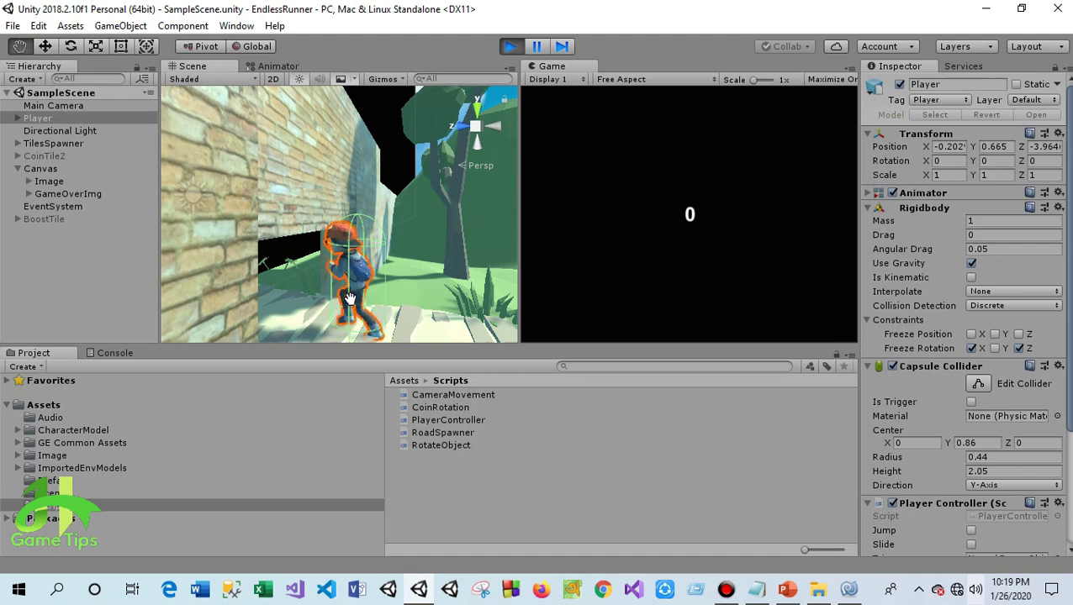
{"action": "mouse_move", "coordinate": [349, 299]}
{"action": "left_mouse_down", "text": "alt"}
{"action": "mouse_move", "coordinate": [342, 289]}
{"action": "mouse_move", "coordinate": [441, 278]}
{"action": "mouse_move", "coordinate": [363, 252]}
{"action": "mouse_move", "coordinate": [385, 222]}
{"action": "left_mouse_up", "text": "alt"}
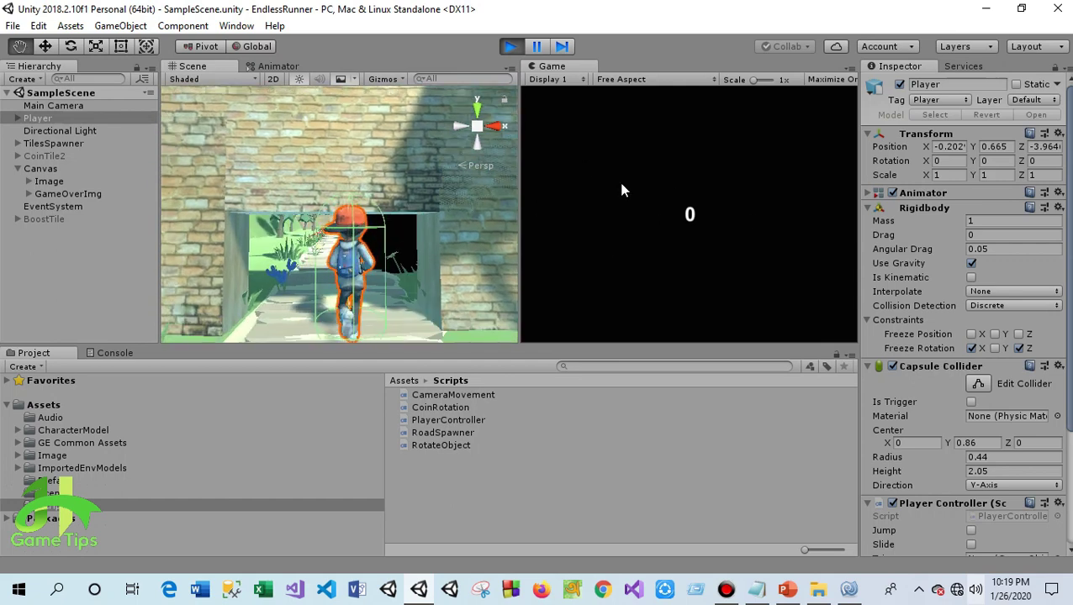
{"action": "left_click", "coordinate": [509, 46]}
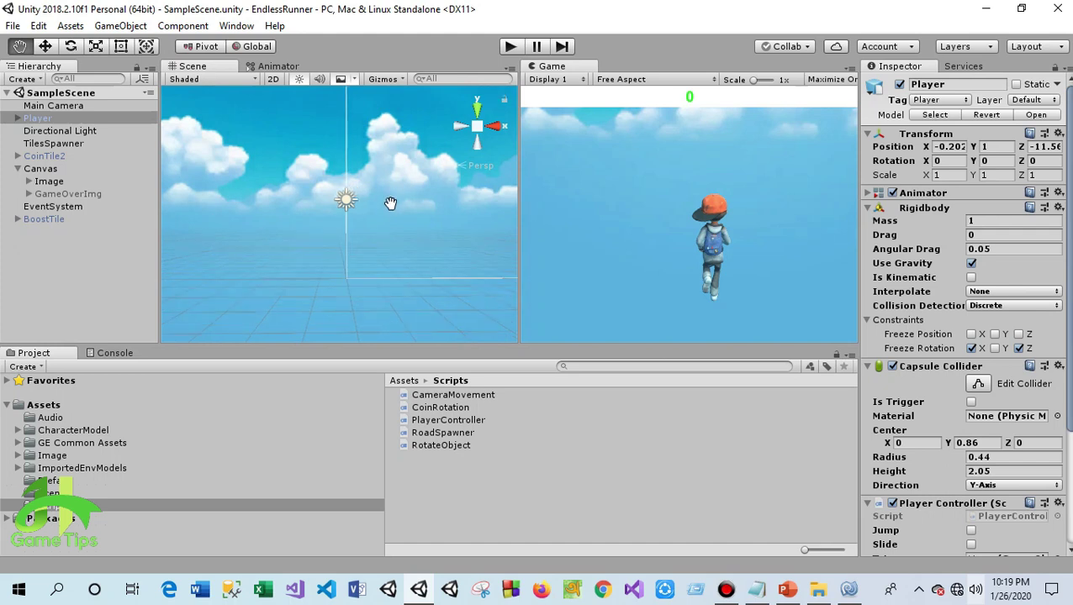
{"action": "mouse_move", "coordinate": [443, 237]}
{"action": "left_mouse_down"}
{"action": "mouse_move", "coordinate": [278, 284]}
{"action": "mouse_move", "coordinate": [305, 244]}
{"action": "left_mouse_up"}
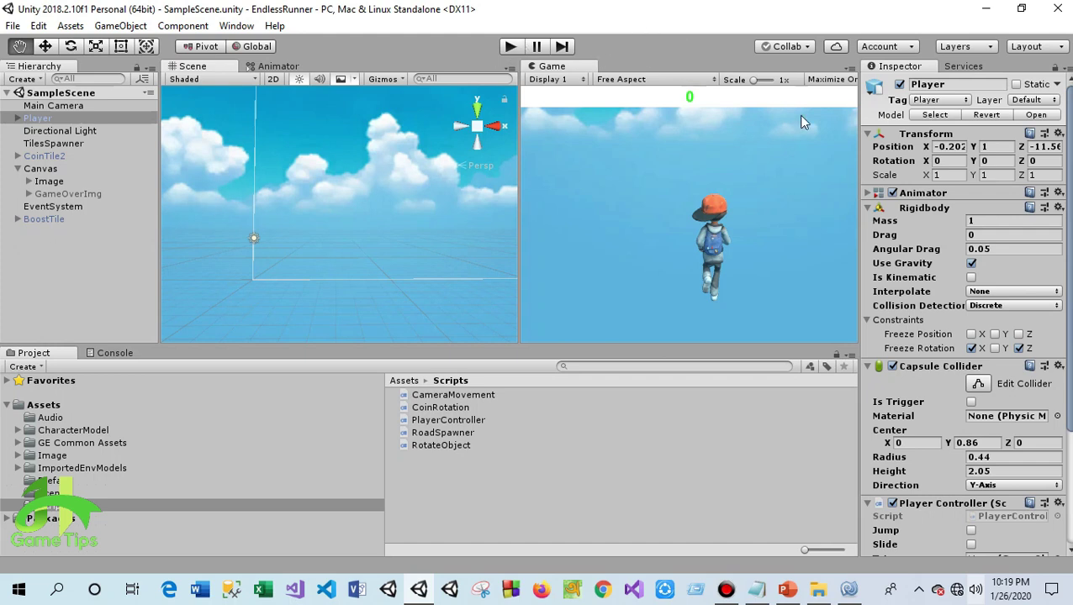
Run and stop the game twice to test the runner
{"action": "left_click", "coordinate": [511, 45]}
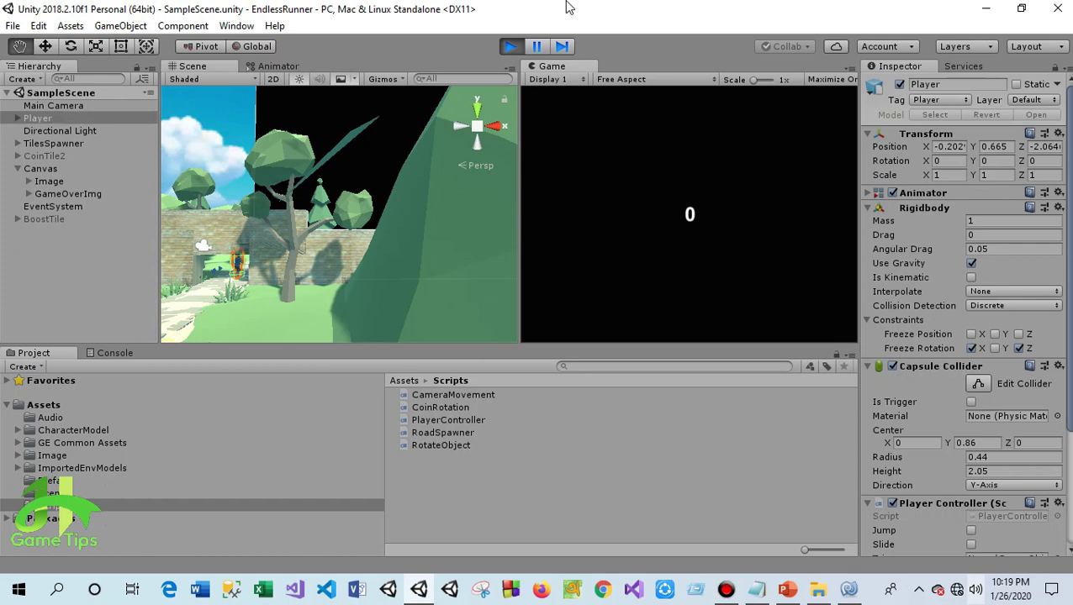
{"action": "left_click", "coordinate": [511, 46]}
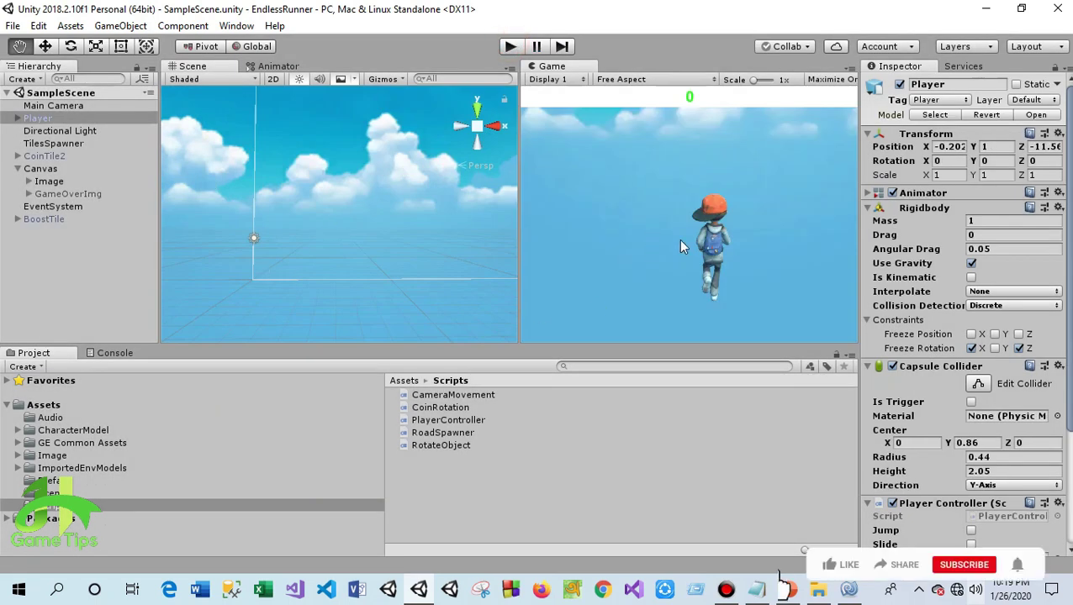
{"action": "left_click", "coordinate": [511, 46]}
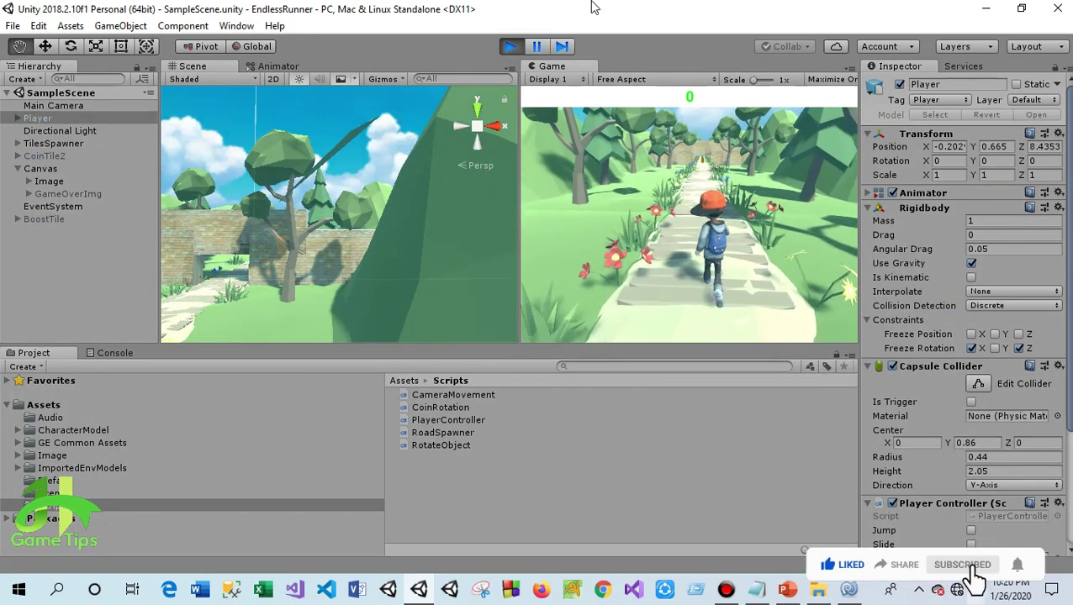
{"action": "left_click", "coordinate": [507, 47]}
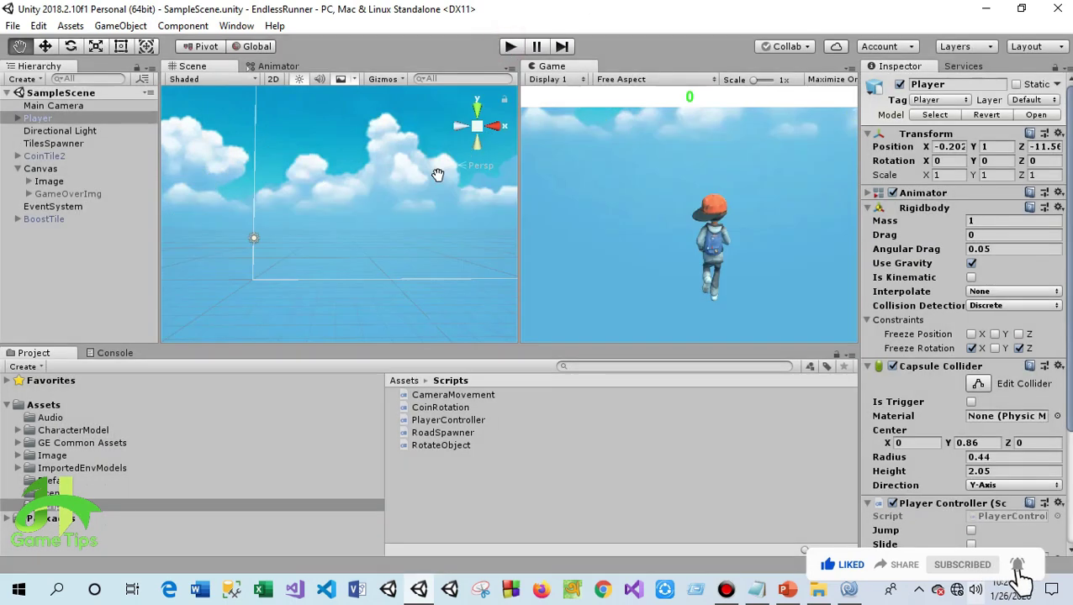
{"action": "left_click_drag", "start_coordinate": [393, 225], "coordinate": [398, 221]}
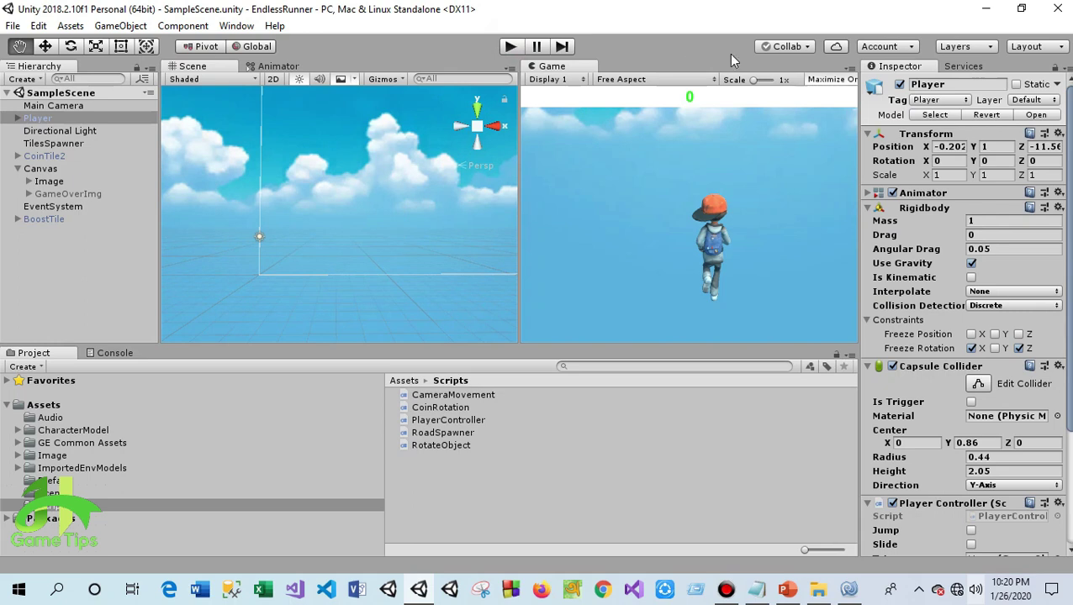
Enable Maximize On Play in the Game view and test-run the game twice more
{"action": "left_click", "coordinate": [818, 79]}
{"action": "left_click", "coordinate": [509, 46]}
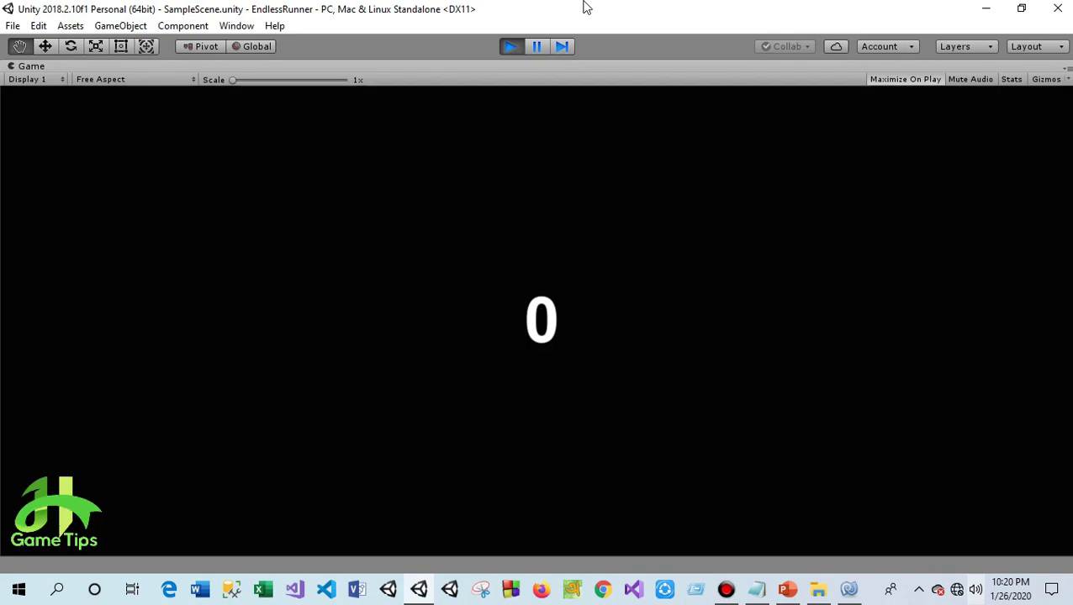
{"action": "left_click", "coordinate": [514, 47]}
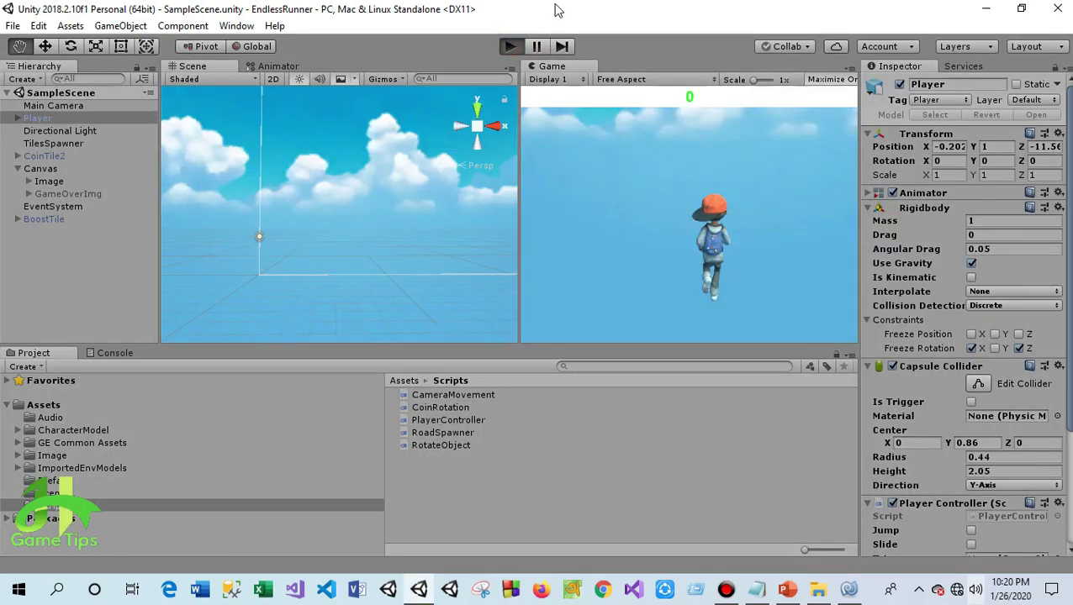
{"action": "key", "text": "ctrl+p"}
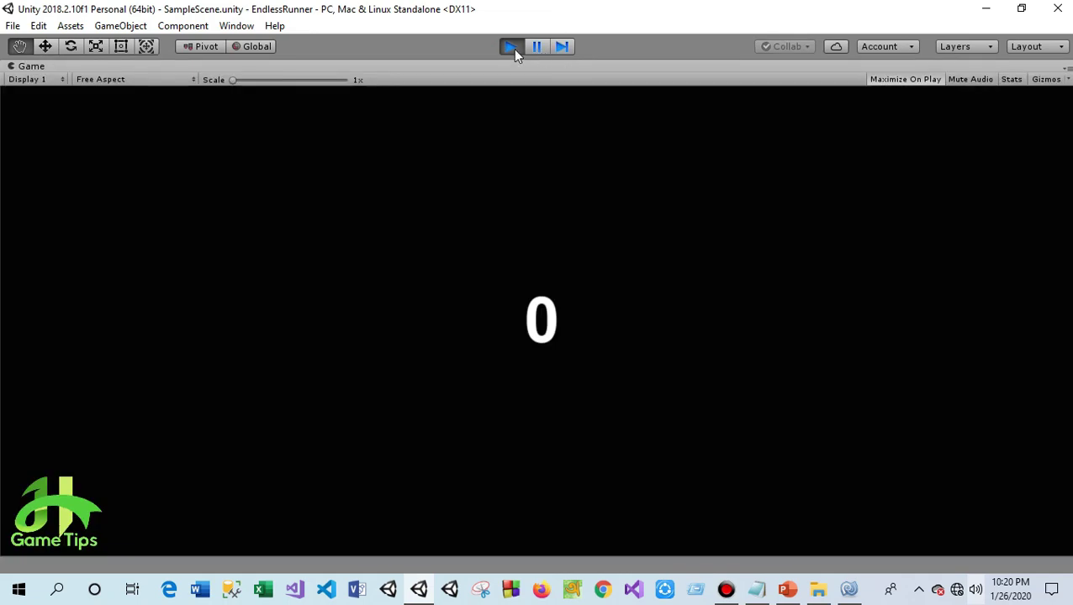
{"action": "left_click", "coordinate": [513, 49]}
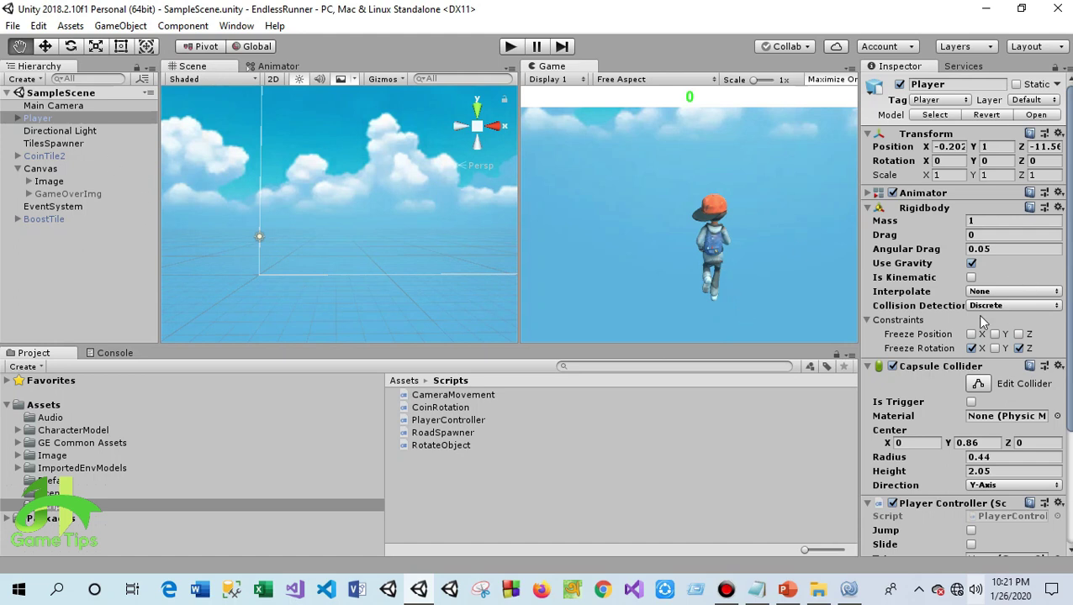
{"action": "scroll", "coordinate": [980, 323], "scroll_direction": "down", "scroll_amount": 4}
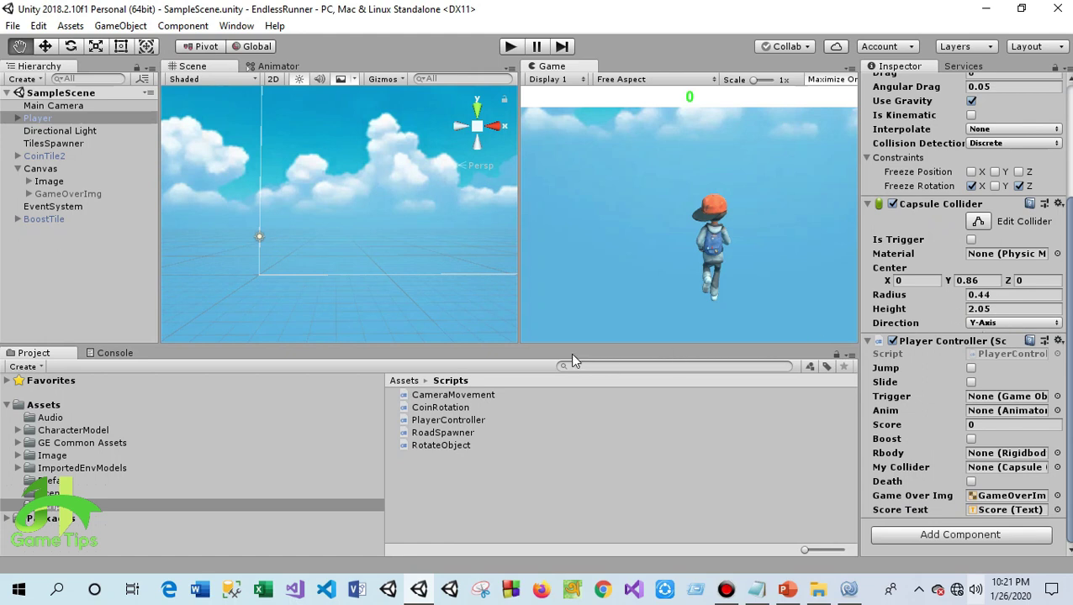
{"action": "left_click", "coordinate": [848, 590]}
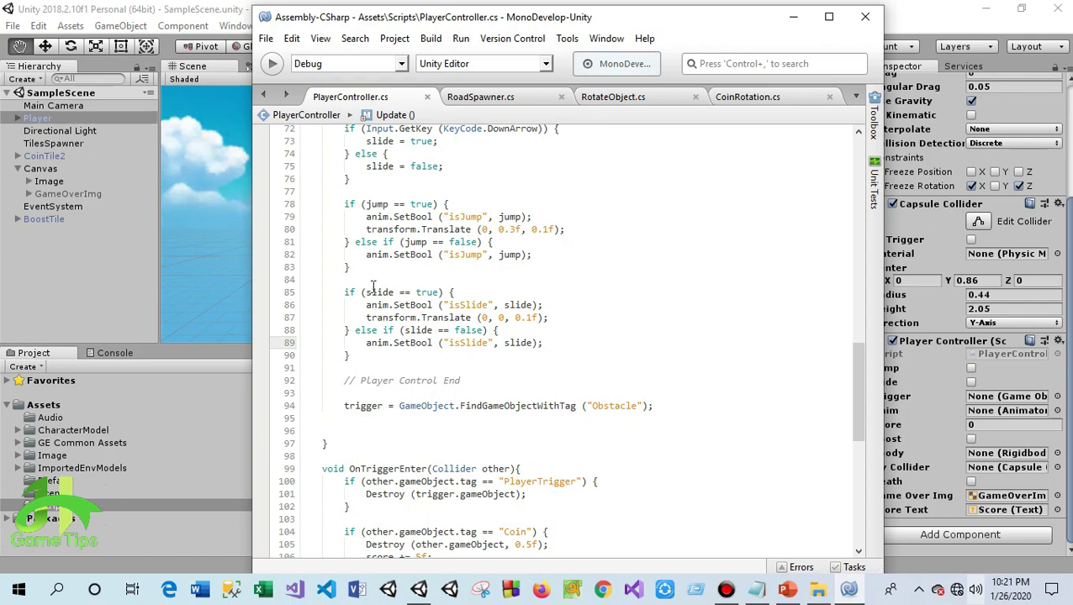
Locate the DownArrow slide input block in PlayerController's Update
{"action": "scroll", "coordinate": [415, 277], "scroll_direction": "up", "scroll_amount": 5}
{"action": "scroll", "coordinate": [491, 380], "scroll_direction": "down", "scroll_amount": 2}
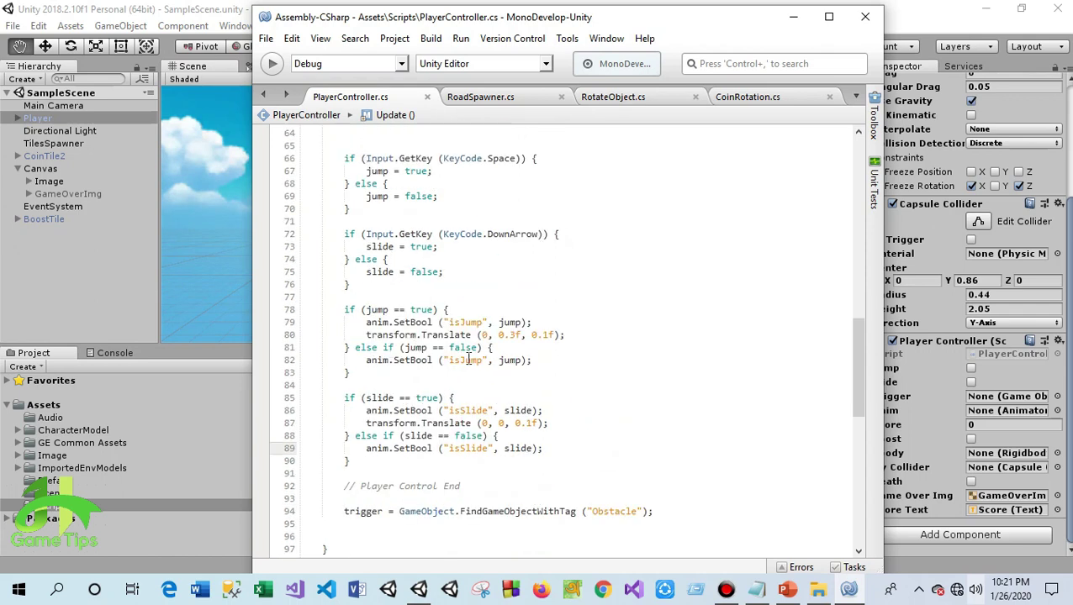
{"action": "scroll", "coordinate": [480, 379], "scroll_direction": "down", "scroll_amount": 3}
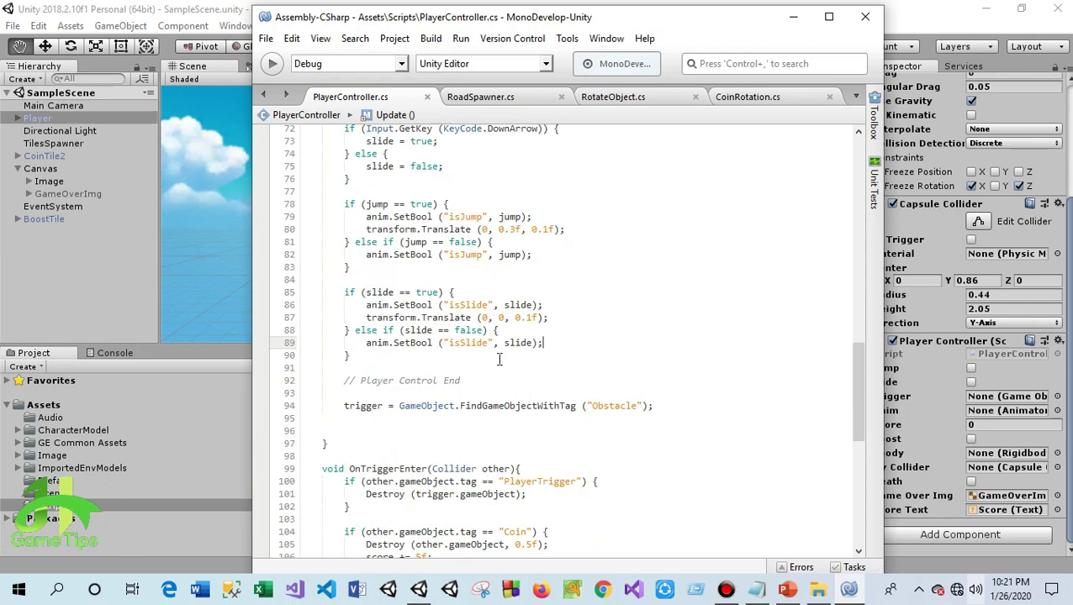
{"action": "scroll", "coordinate": [500, 359], "scroll_direction": "up", "scroll_amount": 5}
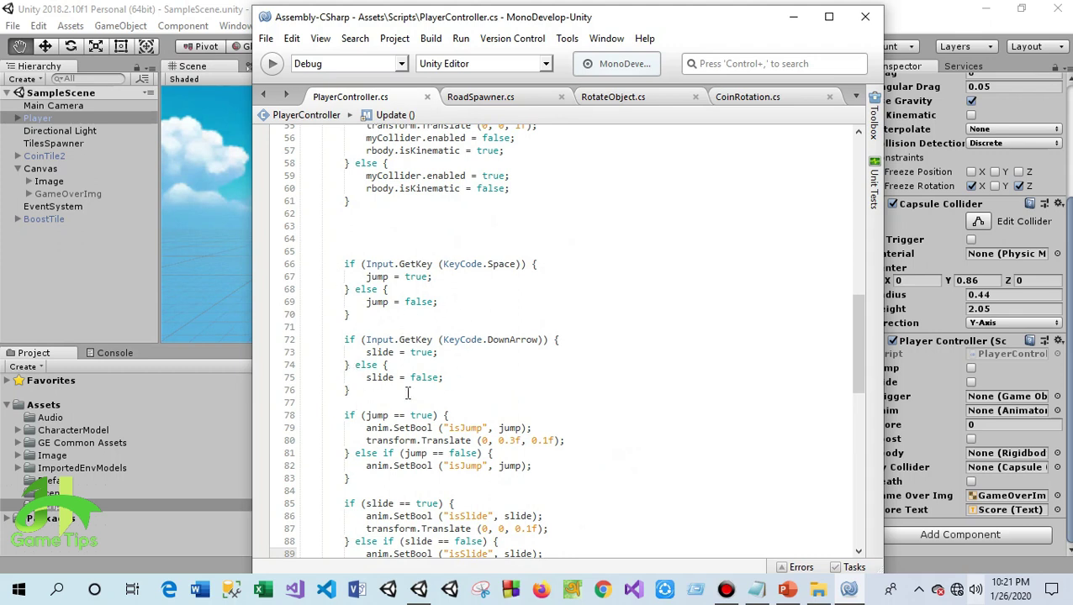
{"action": "mouse_move", "coordinate": [351, 391]}
{"action": "left_mouse_down"}
{"action": "mouse_move", "coordinate": [284, 363]}
{"action": "mouse_move", "coordinate": [268, 339]}
{"action": "left_mouse_up"}
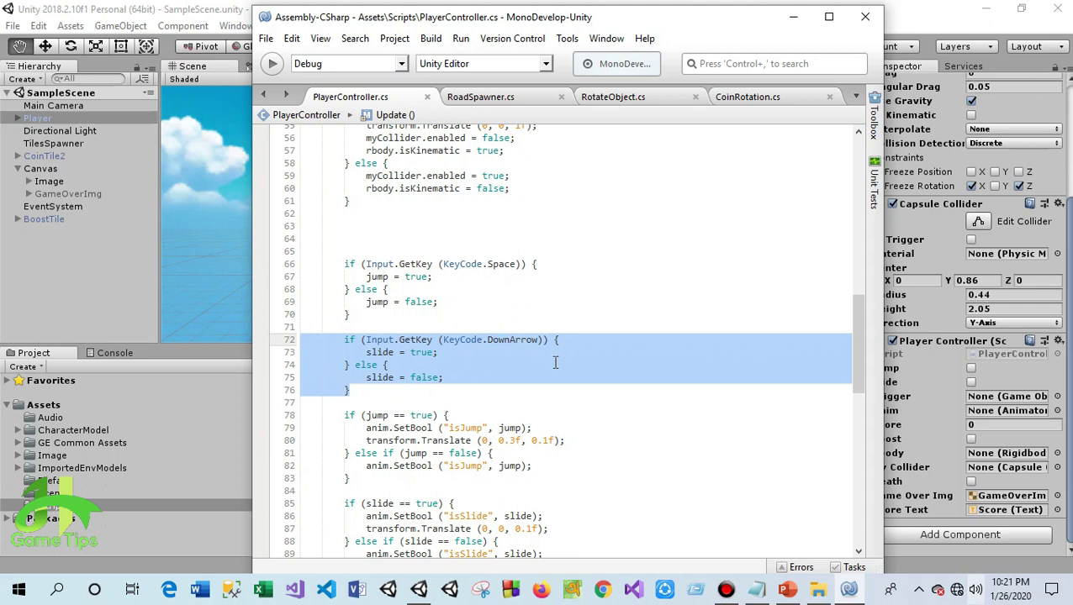
{"action": "left_click", "coordinate": [677, 330]}
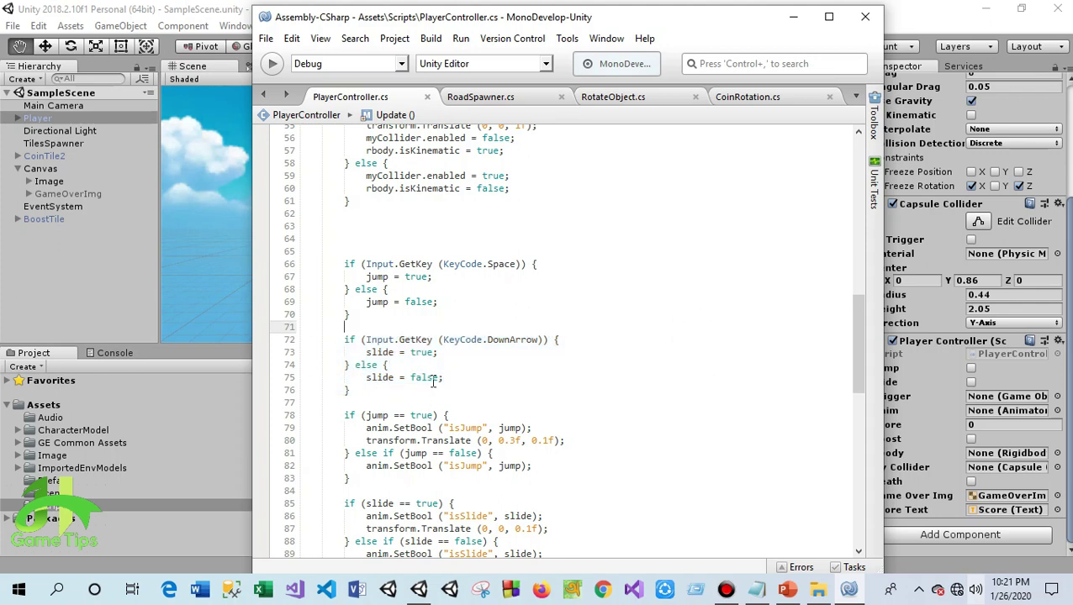
Insert an empty line after transform.Translate (0, 0, 0.1f) on line 87
{"action": "scroll", "coordinate": [530, 424], "scroll_direction": "down", "scroll_amount": 1}
{"action": "scroll", "coordinate": [586, 354], "scroll_direction": "down", "scroll_amount": 3}
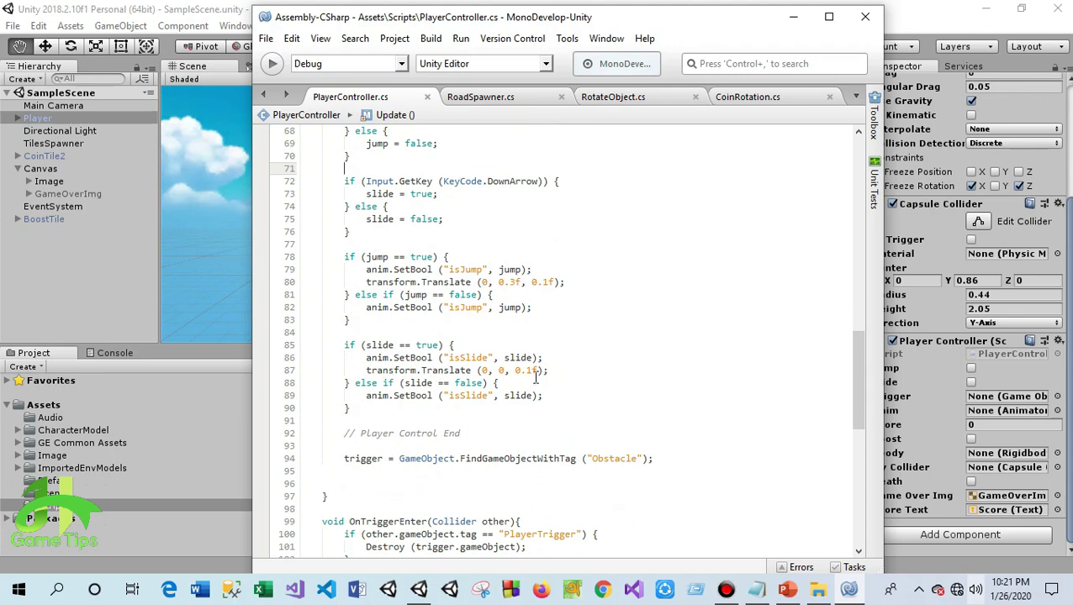
{"action": "left_click", "coordinate": [554, 371]}
{"action": "key", "text": "Return"}
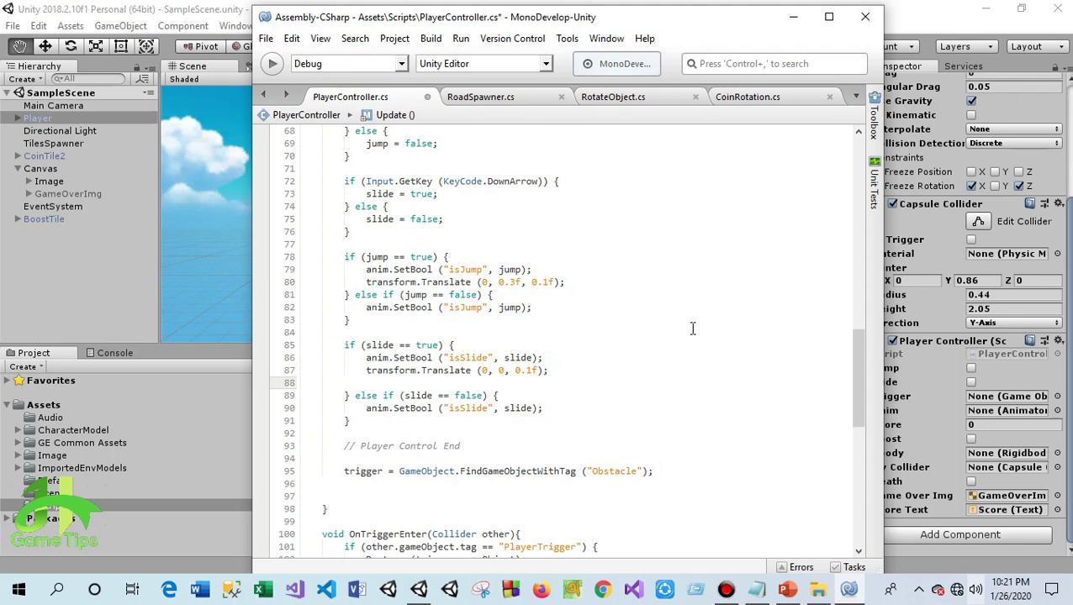
{"action": "scroll", "coordinate": [692, 328], "scroll_direction": "up", "scroll_amount": 5}
{"action": "scroll", "coordinate": [434, 382], "scroll_direction": "up", "scroll_amount": 9}
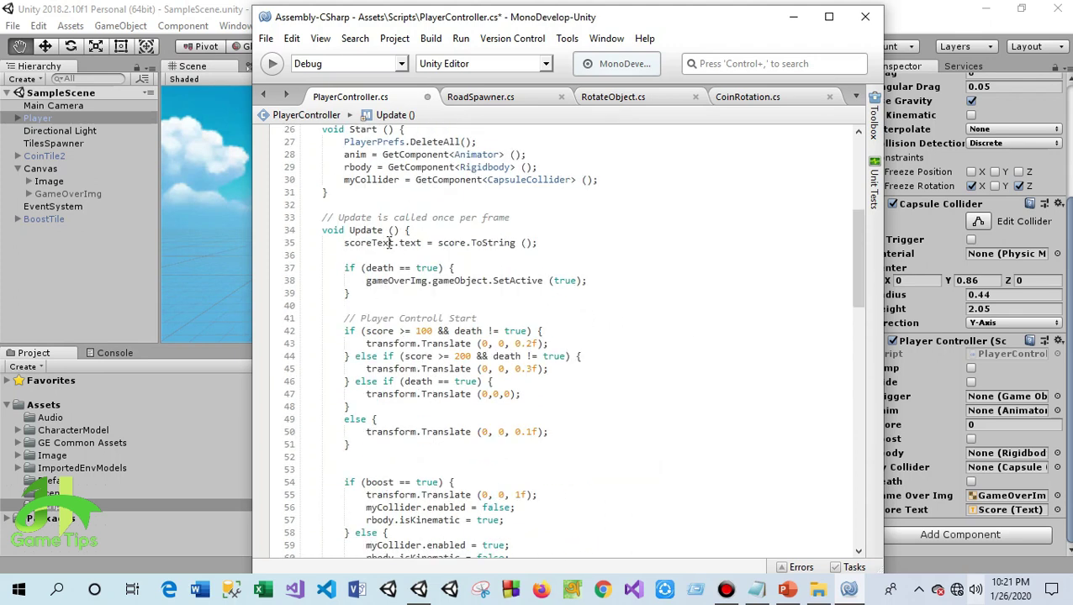
{"action": "scroll", "coordinate": [389, 243], "scroll_direction": "up", "scroll_amount": 3}
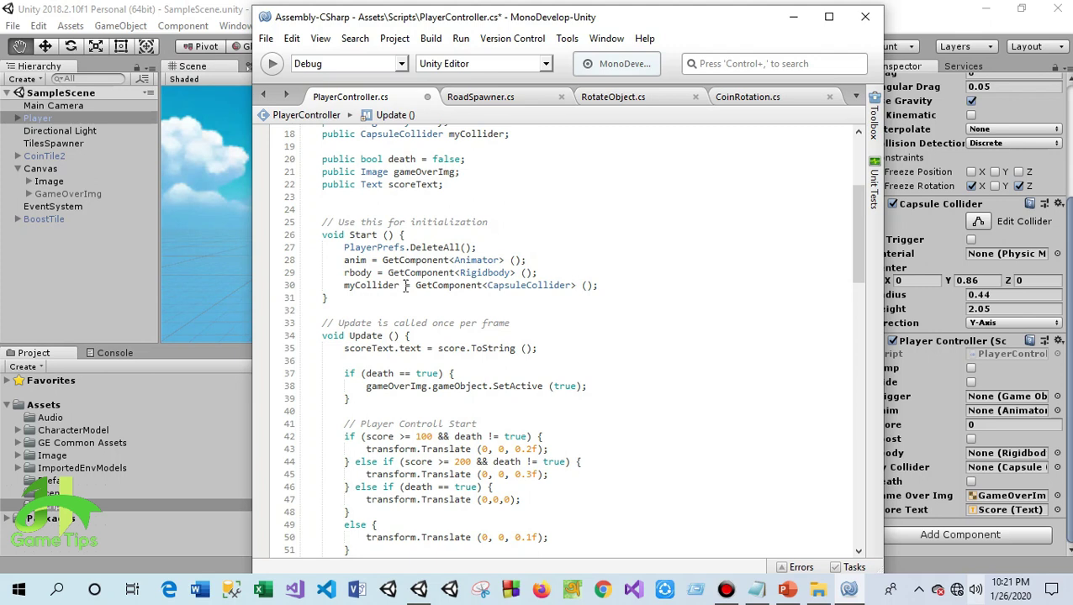
{"action": "scroll", "coordinate": [450, 322], "scroll_direction": "down", "scroll_amount": 7}
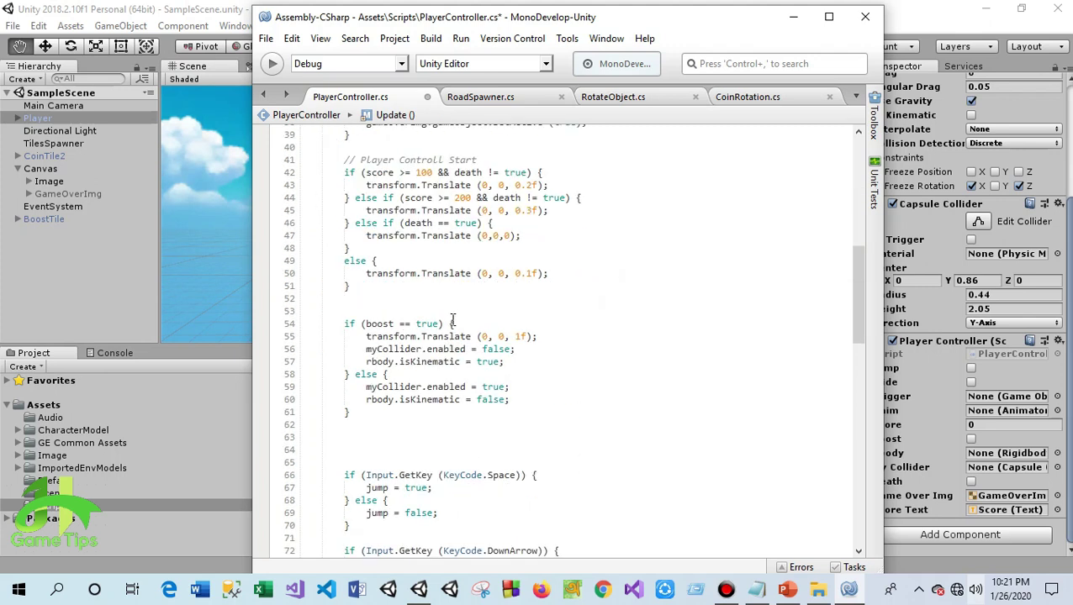
{"action": "scroll", "coordinate": [487, 322], "scroll_direction": "down", "scroll_amount": 10}
{"action": "scroll", "coordinate": [529, 321], "scroll_direction": "down", "scroll_amount": 2}
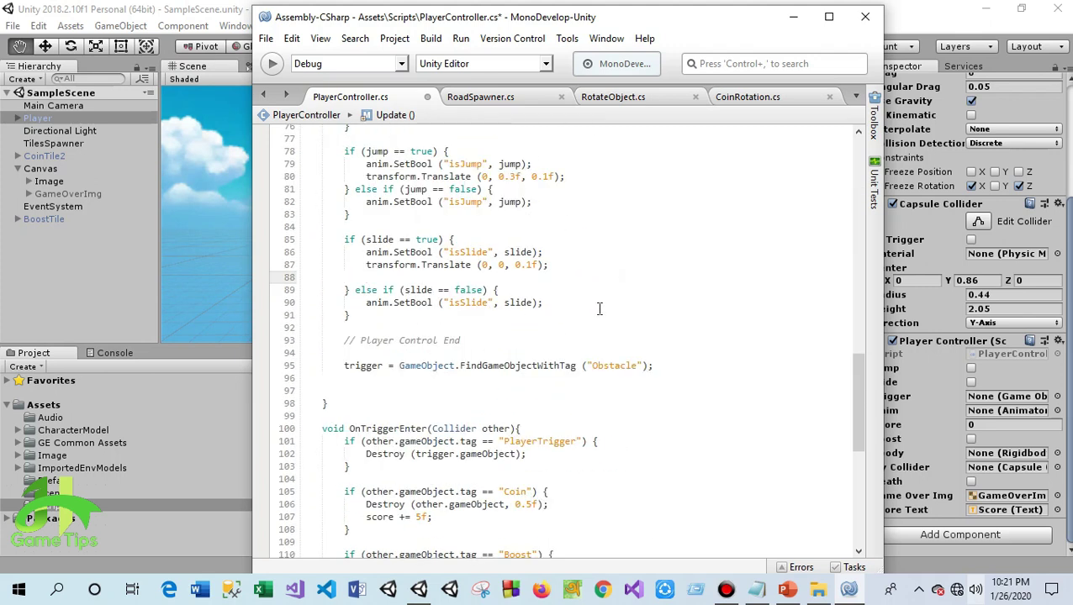
Set myCollider.height to 1f in the sliding branch
{"action": "type", "text": "myCollider.hei"}
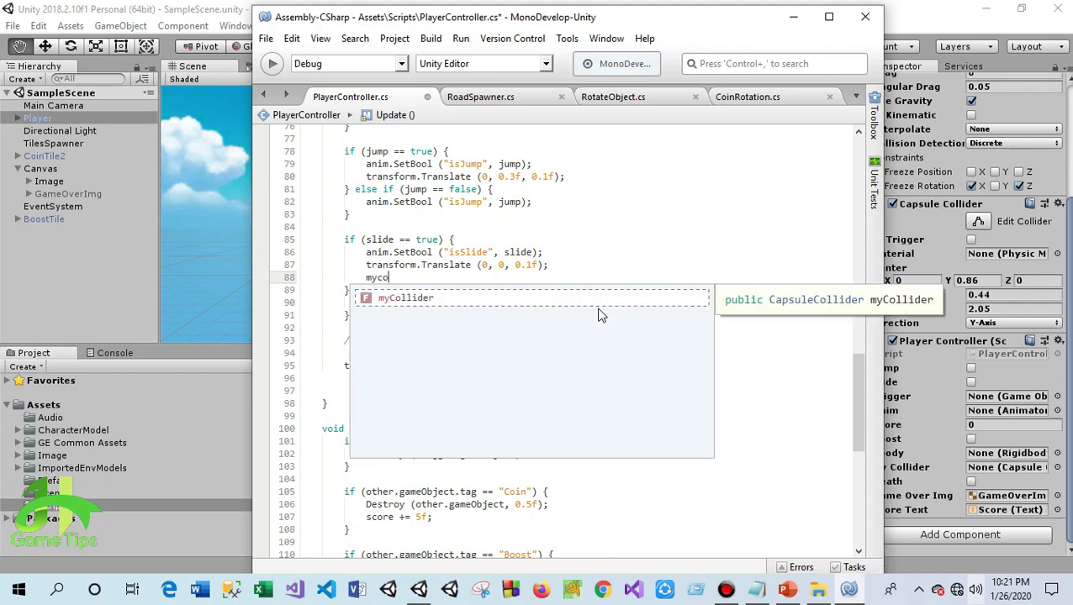
{"action": "key", "text": "Return"}
{"action": "type", "text": ".hei"}
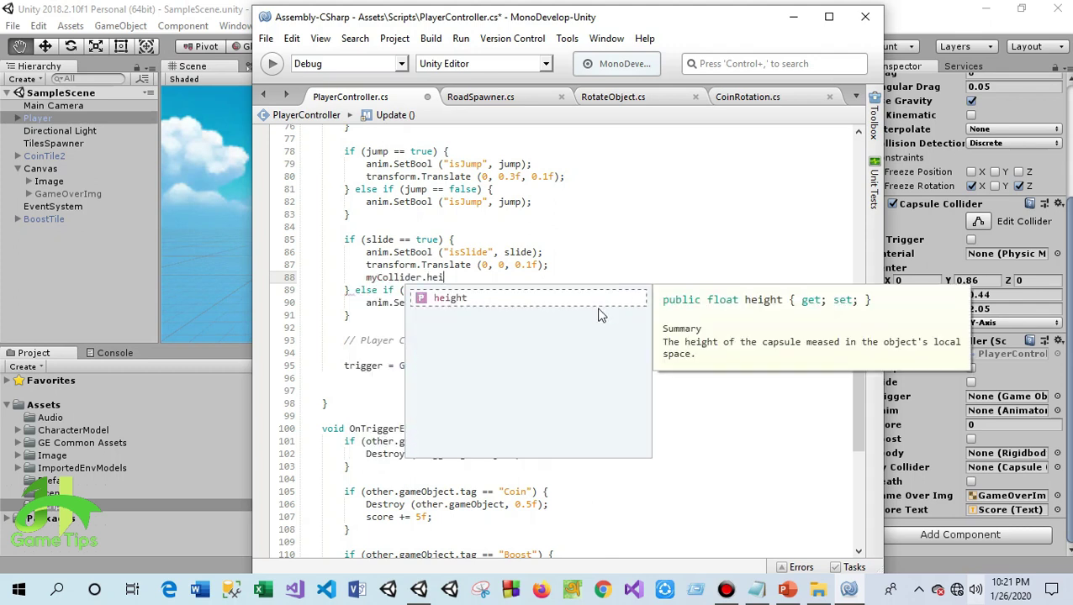
{"action": "key", "text": "Return"}
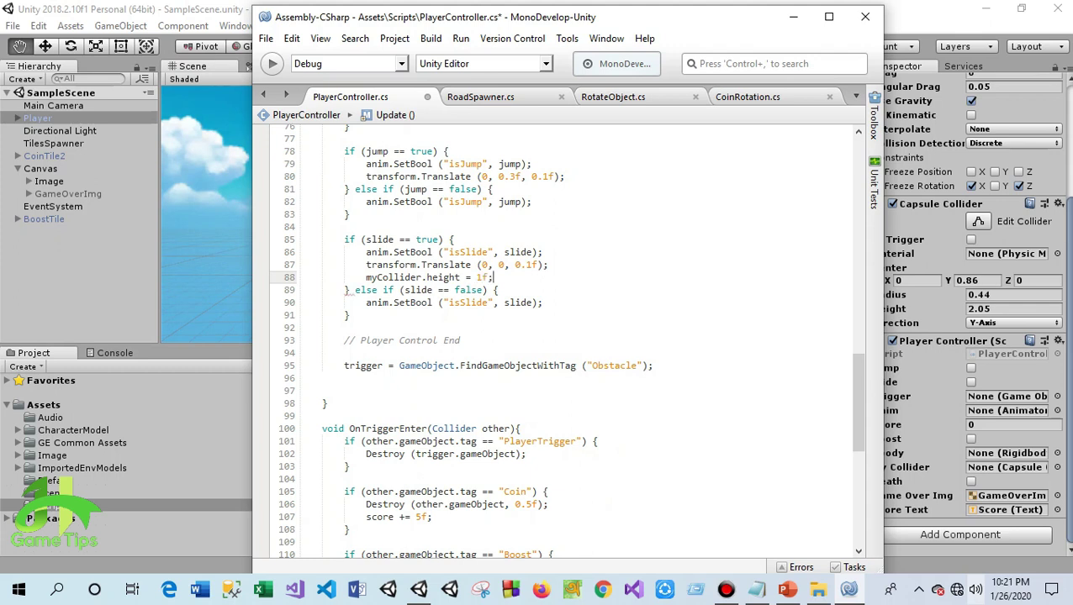
Set myCollider.height to 2.05f in the not-sliding branch and save the script
{"action": "left_click", "coordinate": [560, 303]}
{"action": "key", "text": "Return"}
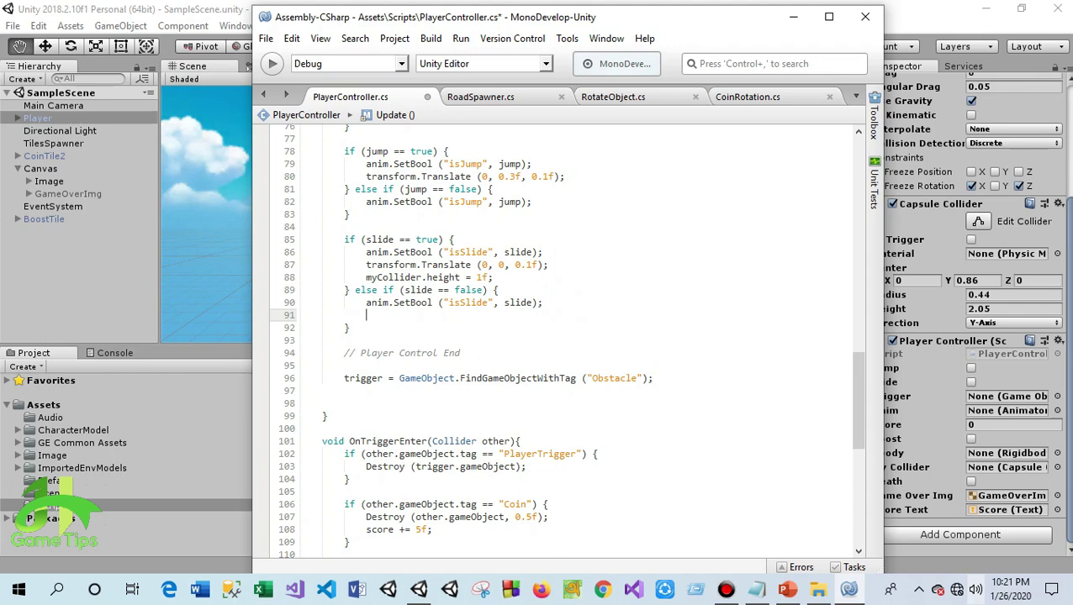
{"action": "type", "text": "My"}
{"action": "key", "text": "Escape"}
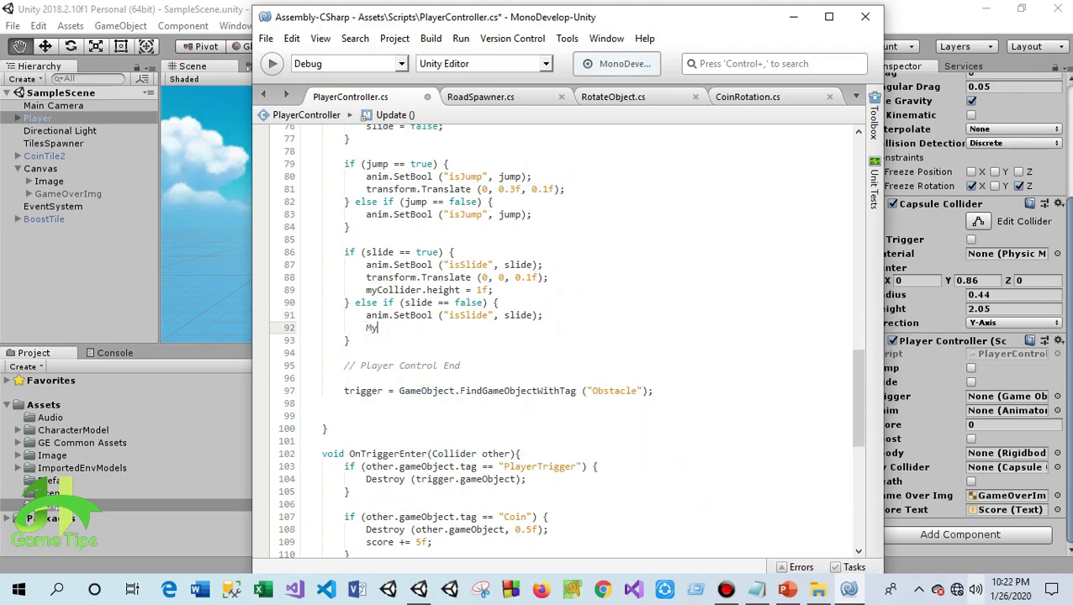
{"action": "key", "text": "BackSpace"}
{"action": "key", "text": "BackSpace"}
{"action": "type", "text": "my"}
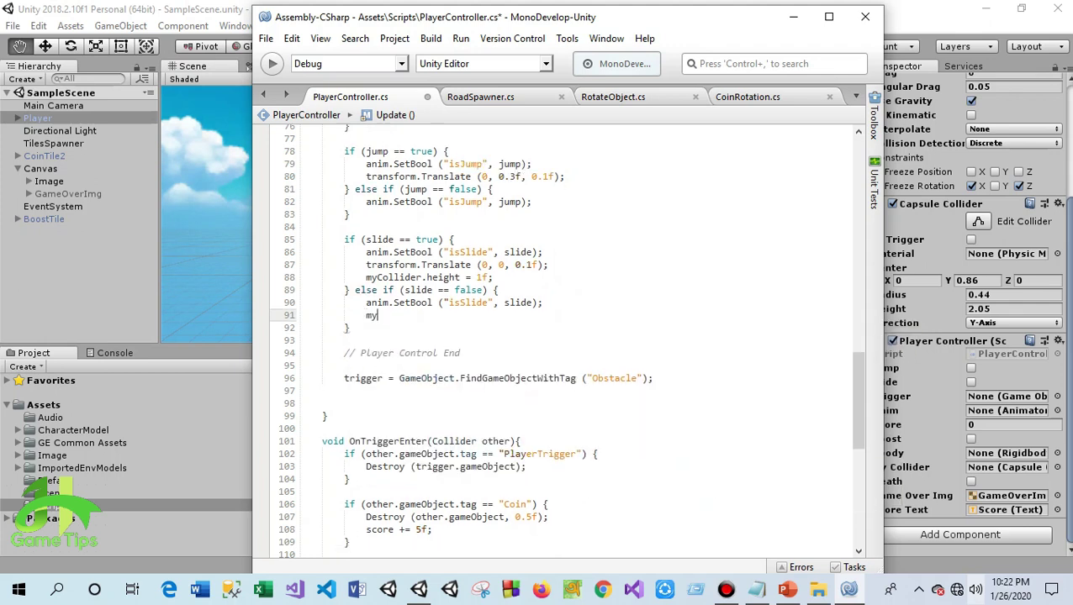
{"action": "type", "text": "myC"}
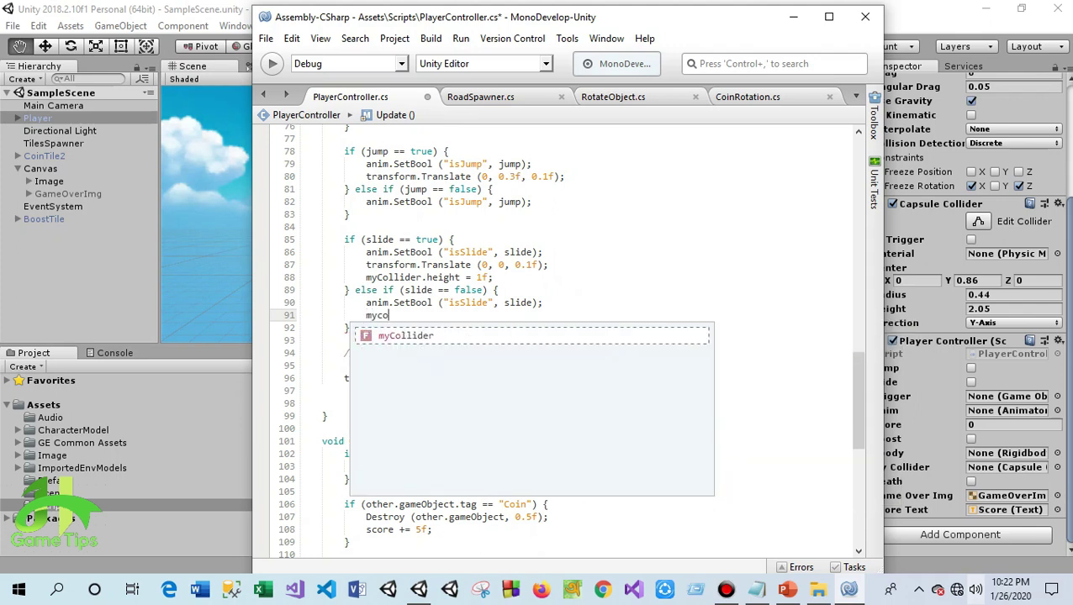
{"action": "key", "text": "Return"}
{"action": "type", "text": ".hi"}
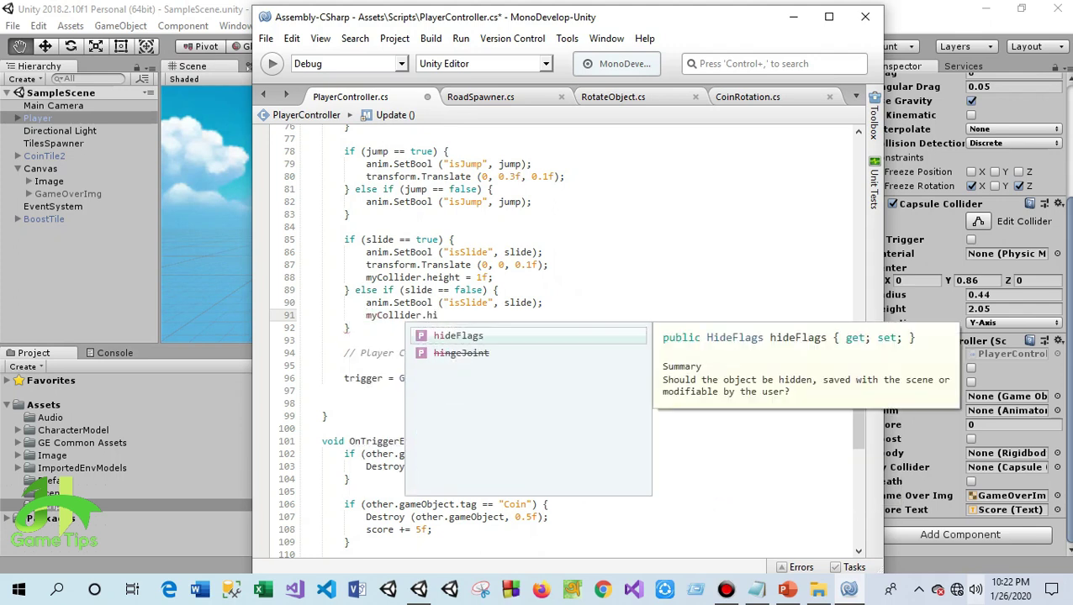
{"action": "key", "text": "BackSpace"}
{"action": "type", "text": "e"}
{"action": "key", "text": "Return"}
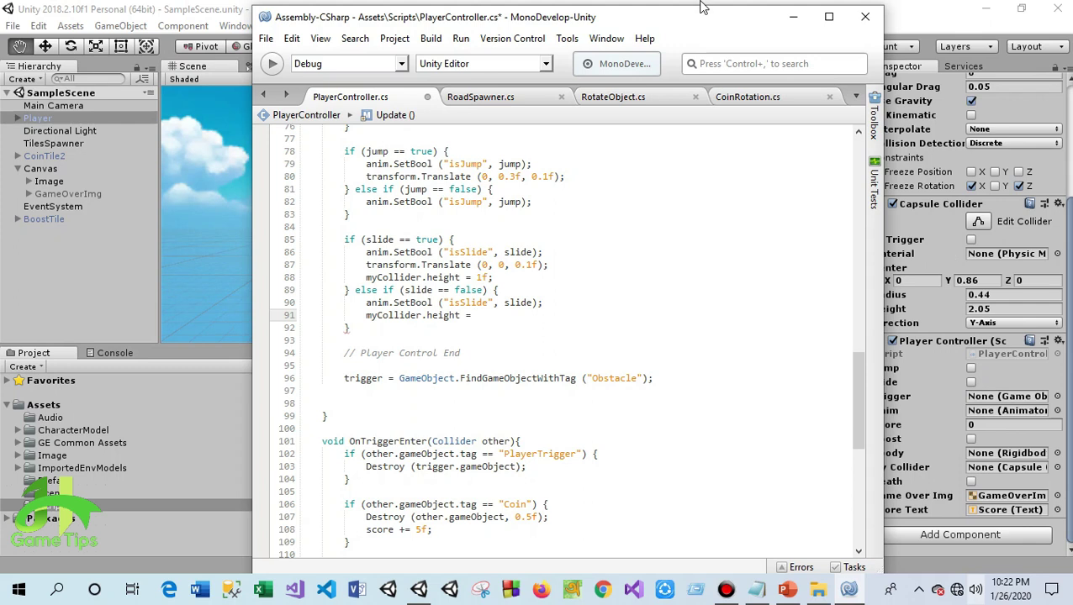
{"action": "left_click_drag", "start_coordinate": [690, 19], "coordinate": [543, 22]}
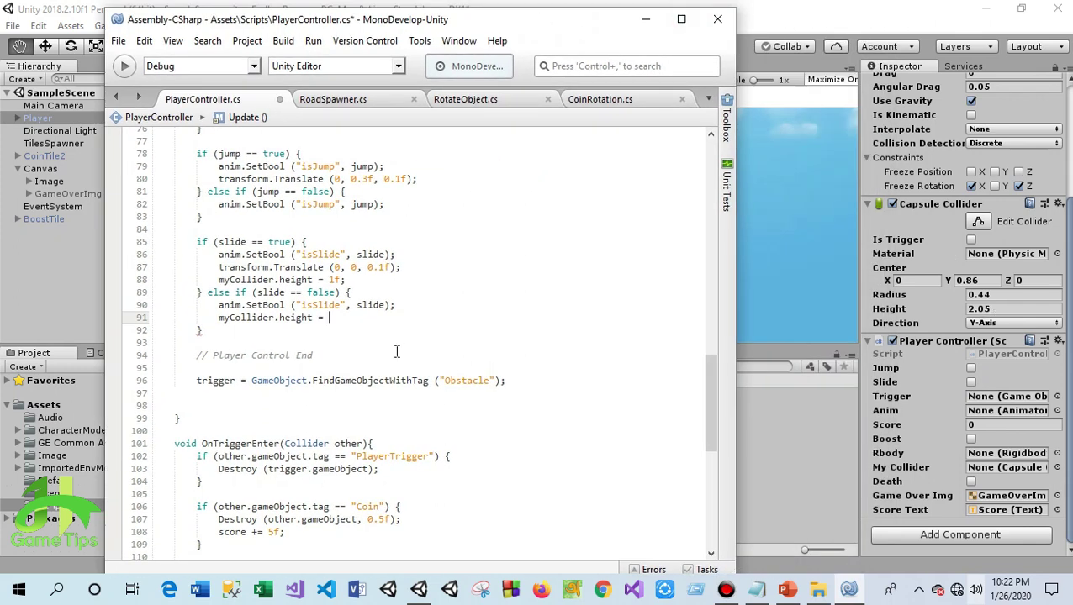
{"action": "type", "text": "2"}
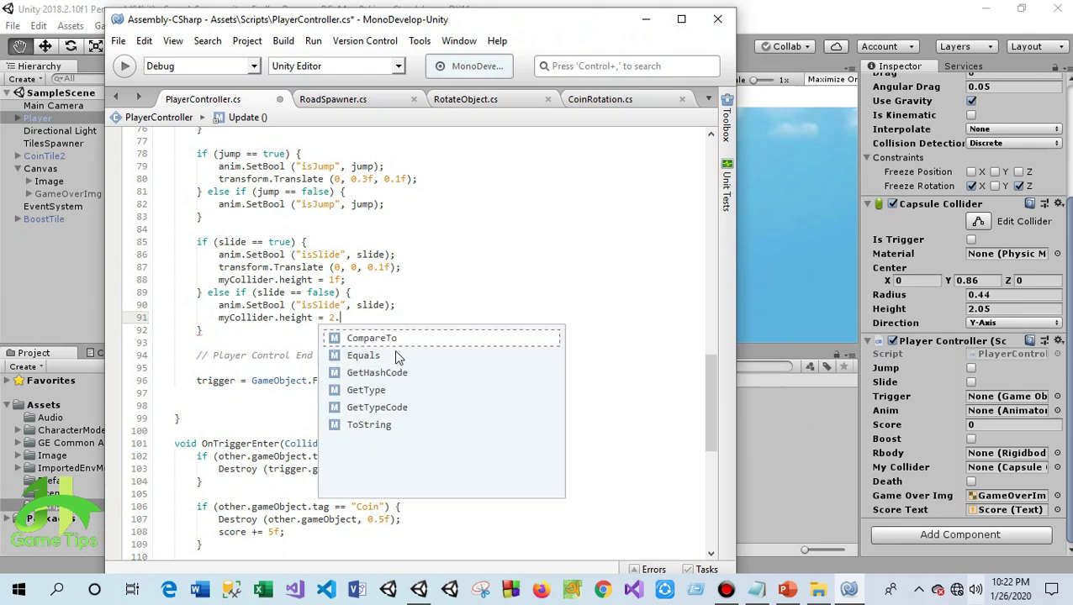
{"action": "type", "text": ".05f"}
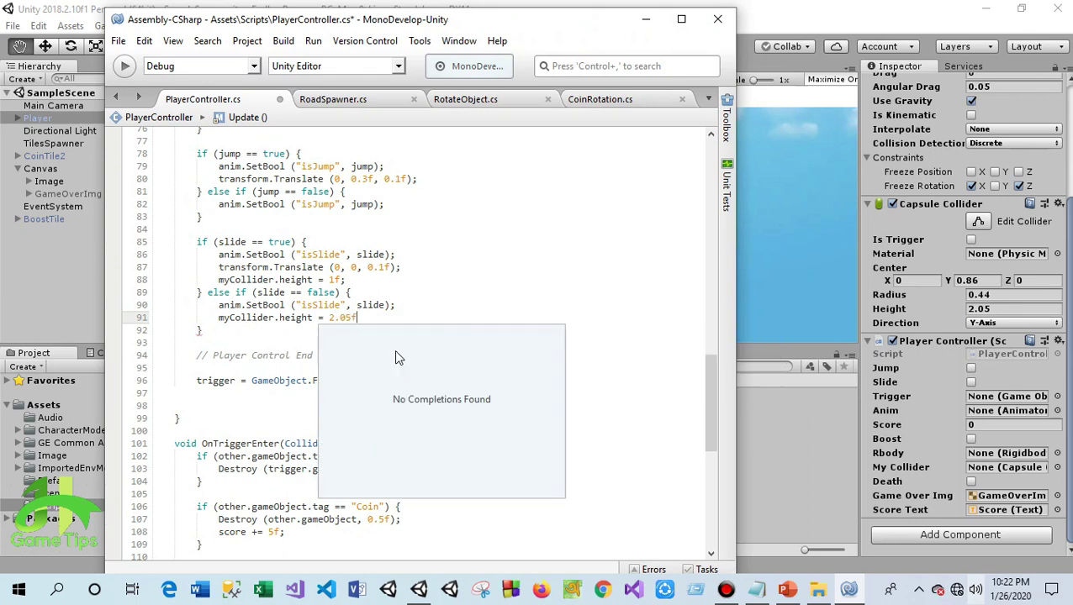
{"action": "type", "text": ";"}
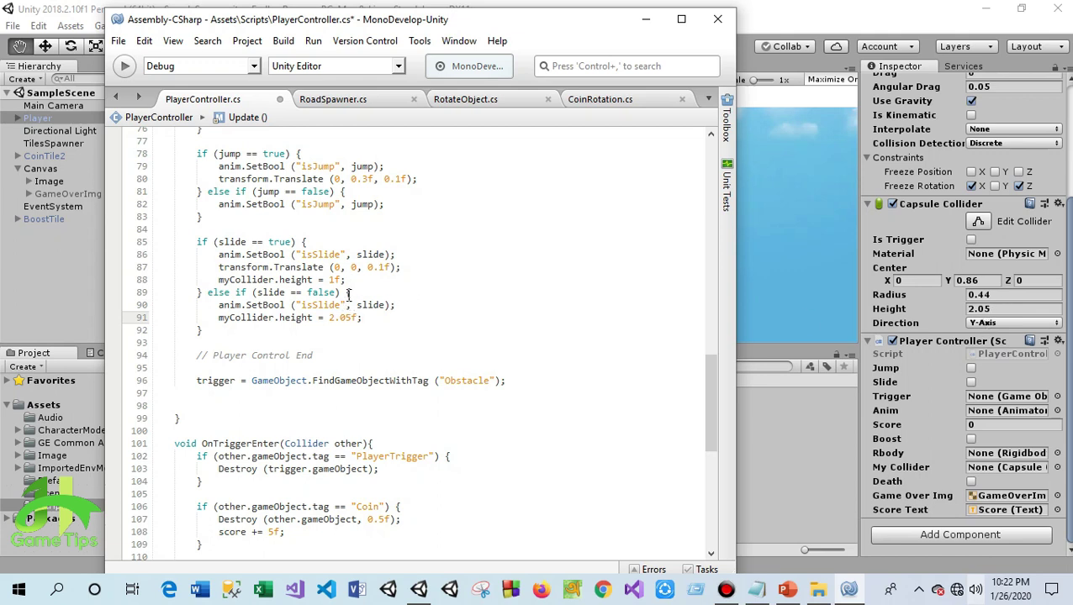
{"action": "left_click", "coordinate": [121, 41]}
{"action": "left_click", "coordinate": [151, 105]}
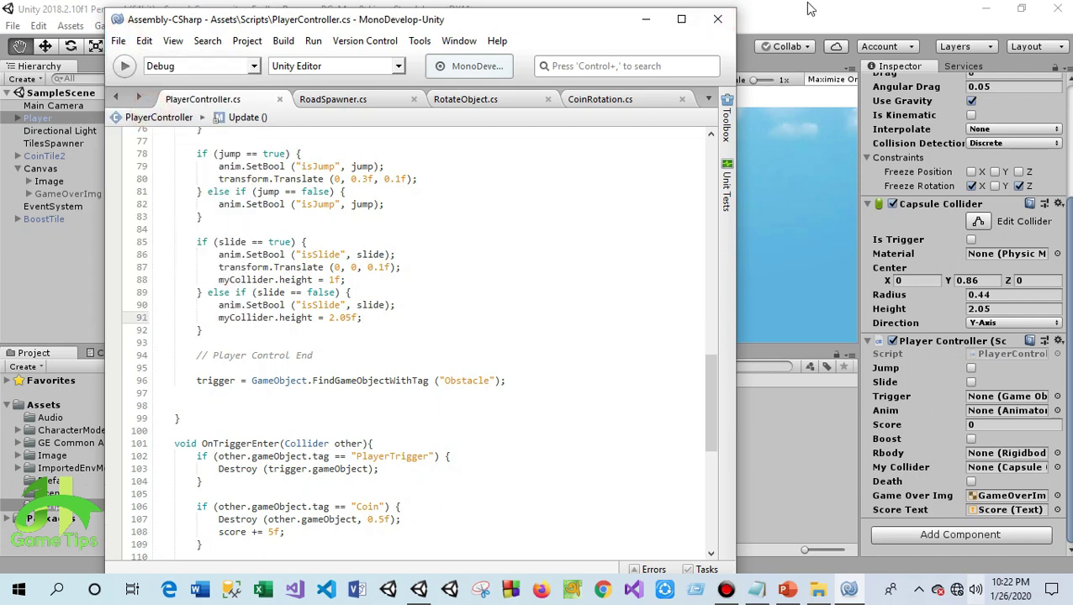
Switch back to Unity and press Play to test the 1f slide collider height
{"action": "left_click", "coordinate": [805, 8]}
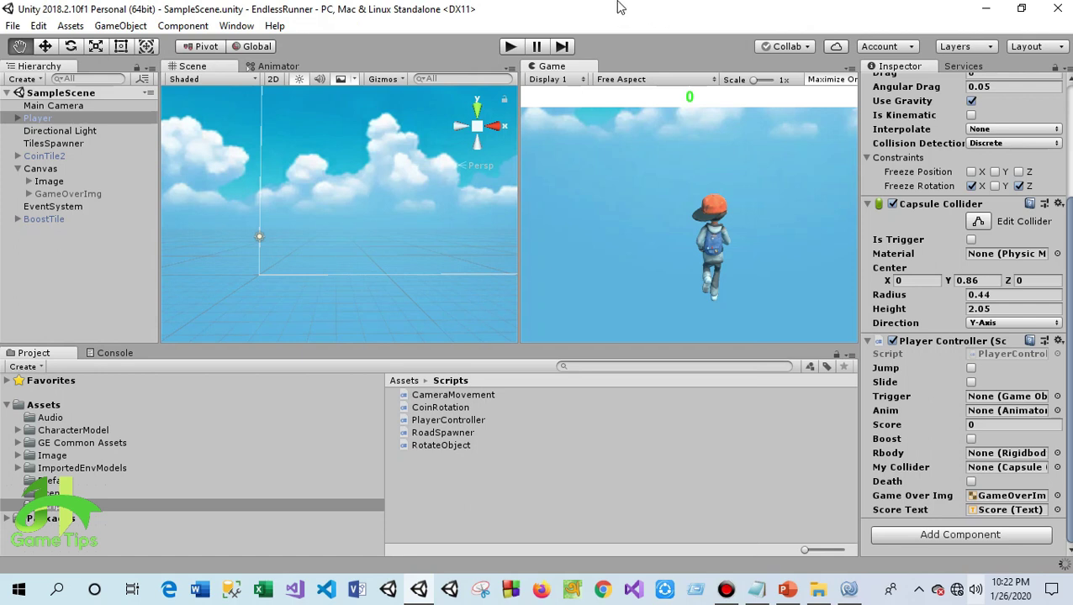
{"action": "left_click", "coordinate": [511, 46]}
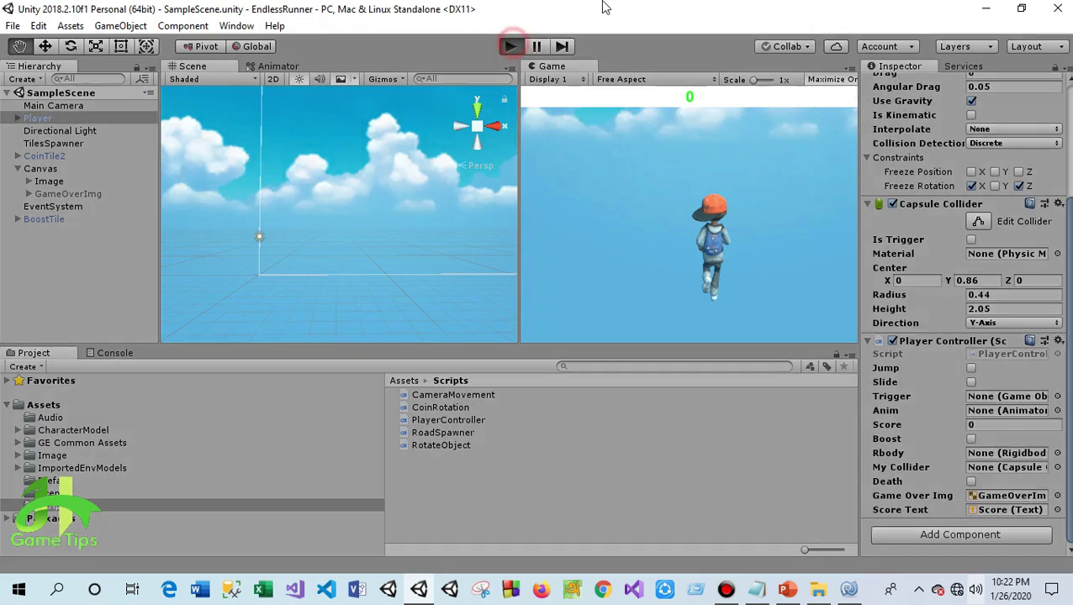
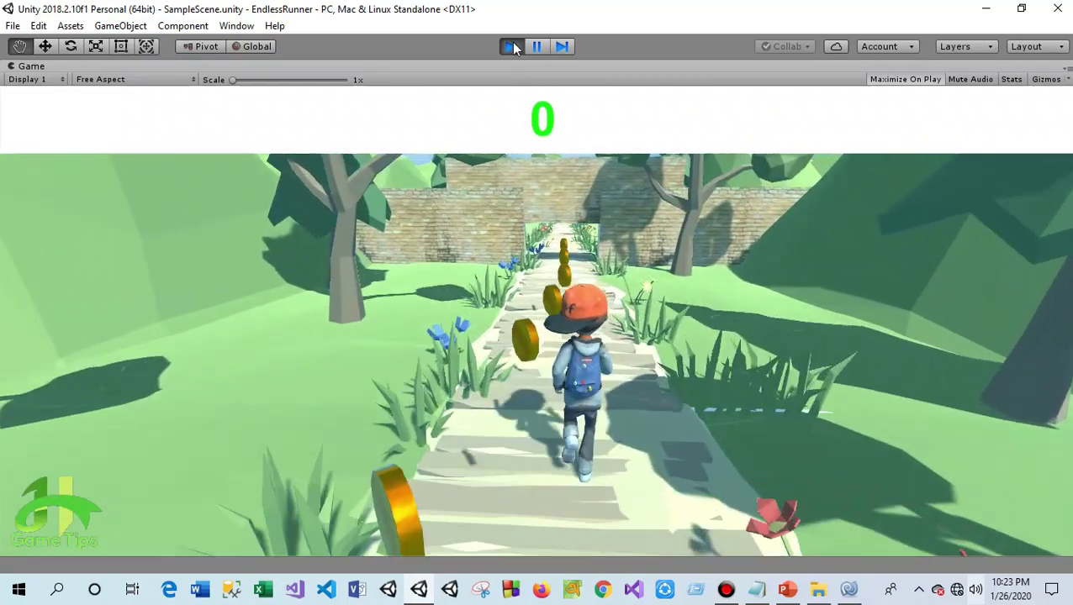
Stop the game and review PlayerController.cs's collider, score and game-over code before returning to Unity
{"action": "left_click", "coordinate": [510, 46]}
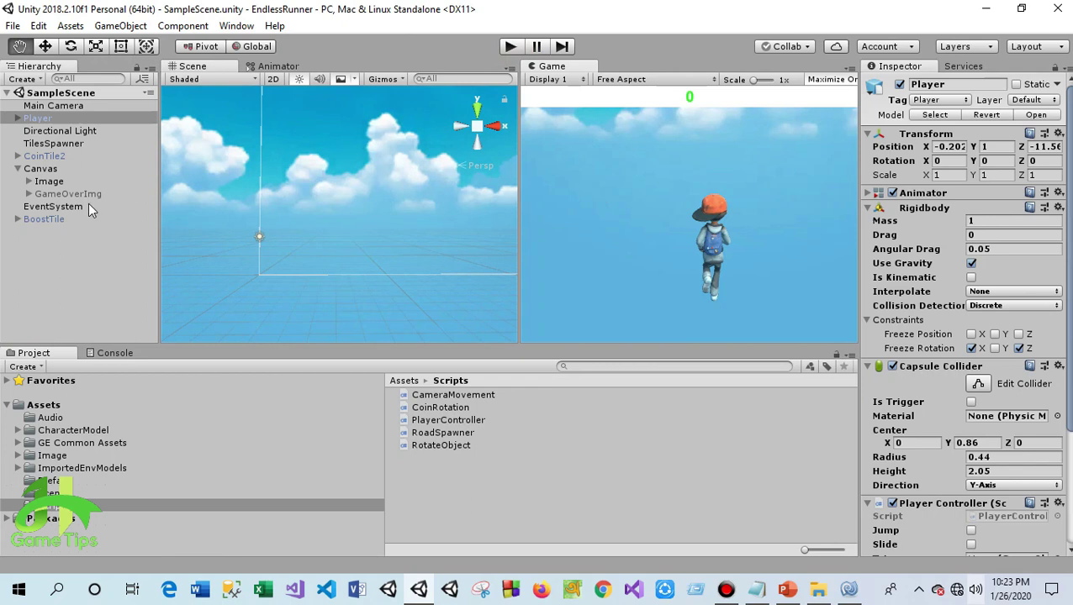
{"action": "left_click", "coordinate": [849, 590]}
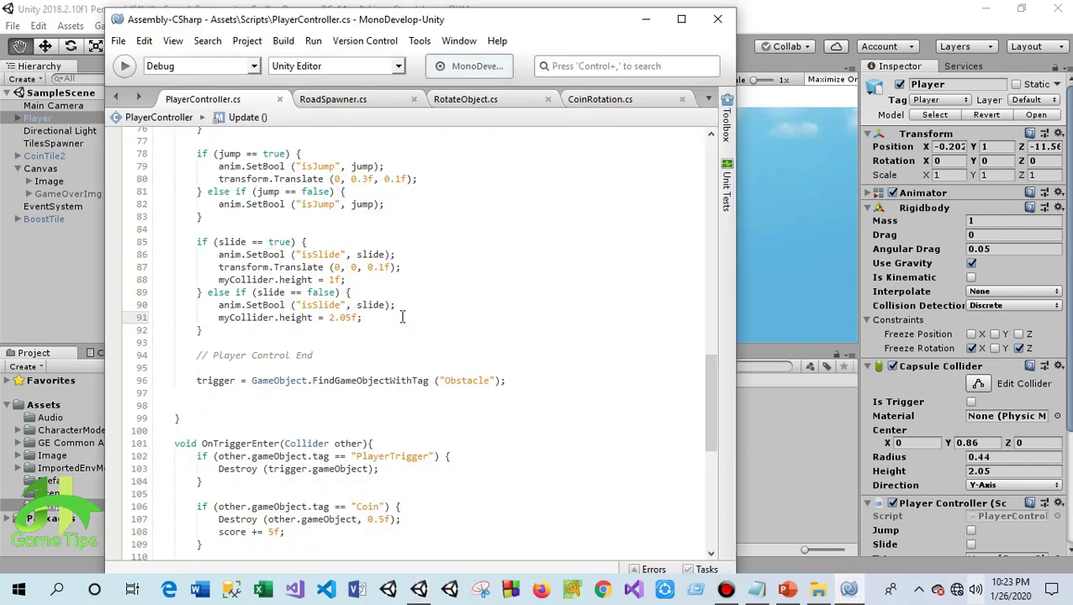
{"action": "scroll", "coordinate": [340, 366], "scroll_direction": "down", "scroll_amount": 4}
{"action": "scroll", "coordinate": [341, 378], "scroll_direction": "up", "scroll_amount": 2}
{"action": "scroll", "coordinate": [343, 384], "scroll_direction": "up", "scroll_amount": 6}
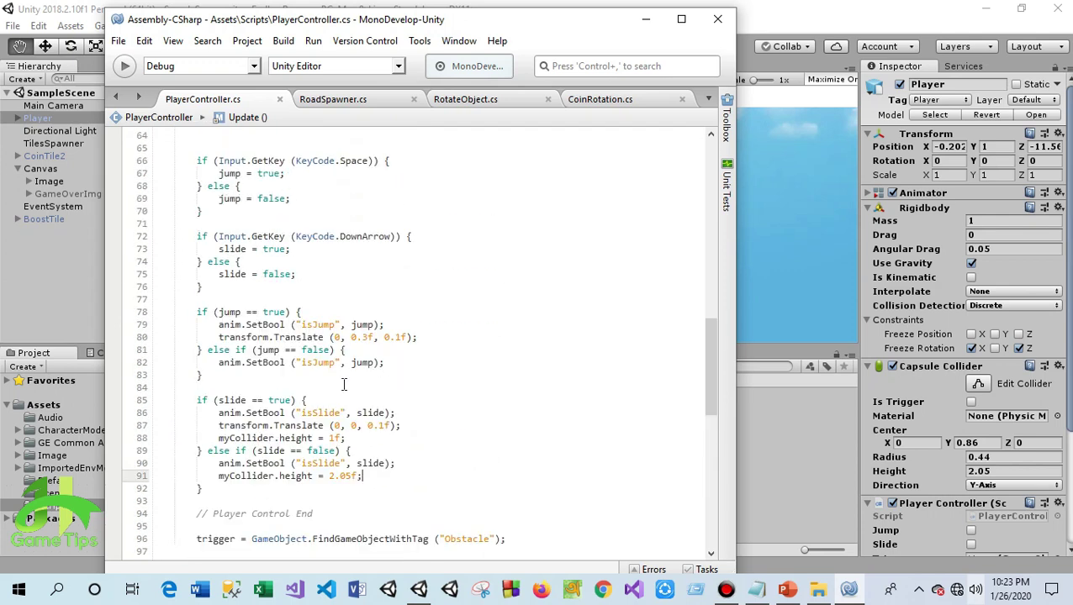
{"action": "scroll", "coordinate": [343, 384], "scroll_direction": "up", "scroll_amount": 10}
{"action": "scroll", "coordinate": [343, 384], "scroll_direction": "up", "scroll_amount": 5}
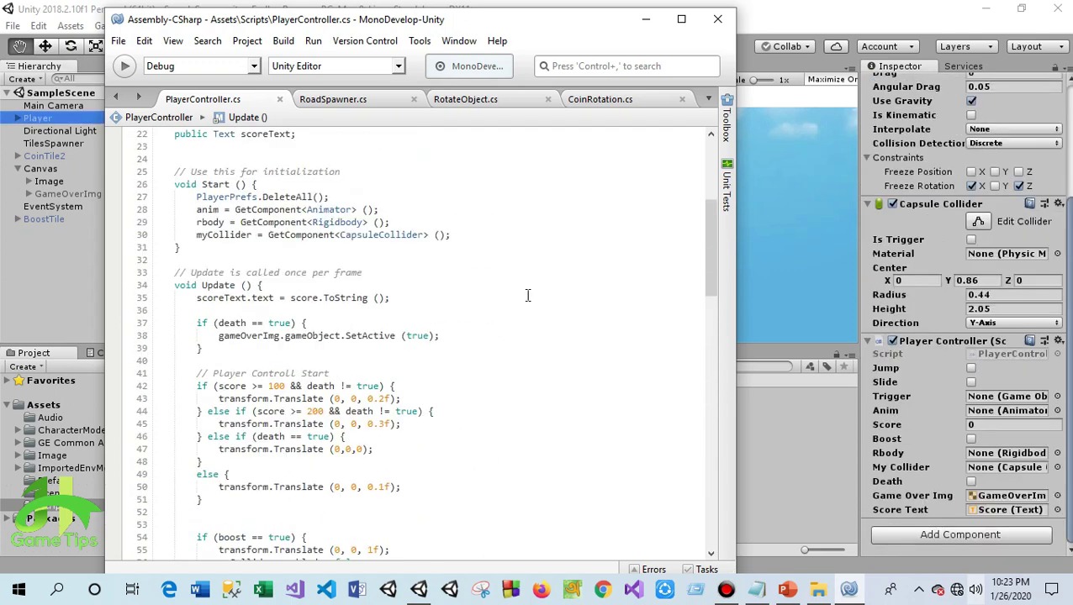
{"action": "scroll", "coordinate": [336, 269], "scroll_direction": "down", "scroll_amount": 8}
{"action": "scroll", "coordinate": [342, 317], "scroll_direction": "up", "scroll_amount": 10}
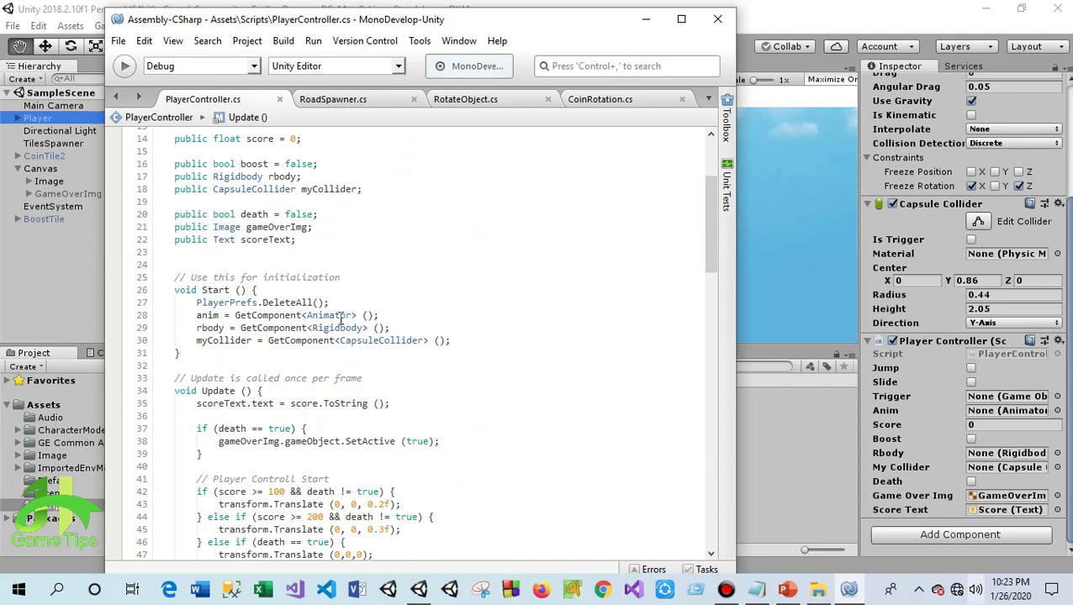
{"action": "scroll", "coordinate": [345, 316], "scroll_direction": "up", "scroll_amount": 2}
{"action": "left_click", "coordinate": [49, 12]}
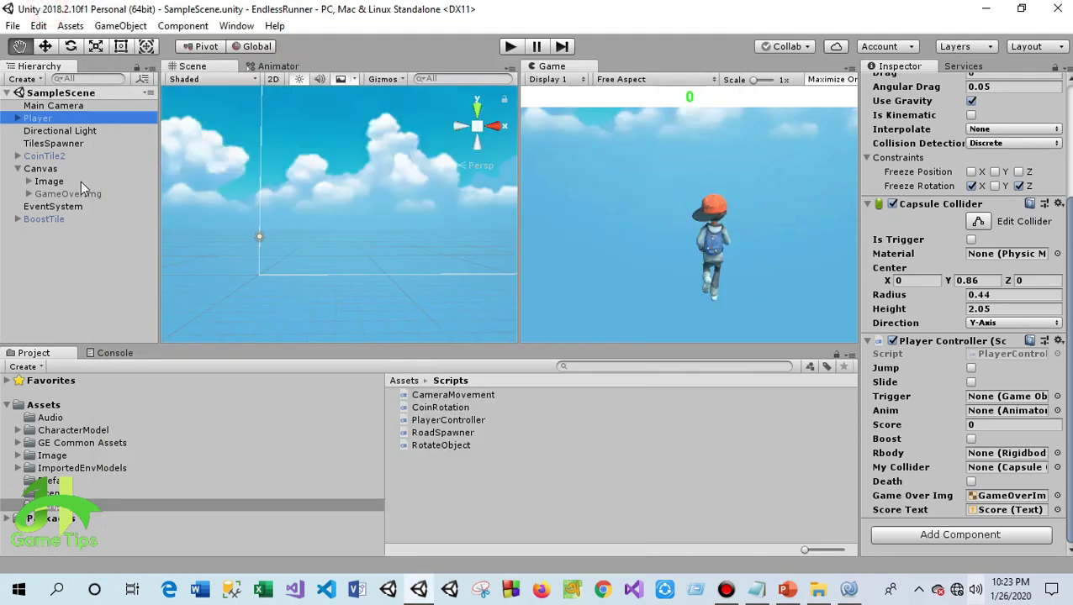
Inspect the scoreText object under Canvas > Image and the Score text under GameOverImg
{"action": "left_click", "coordinate": [34, 169]}
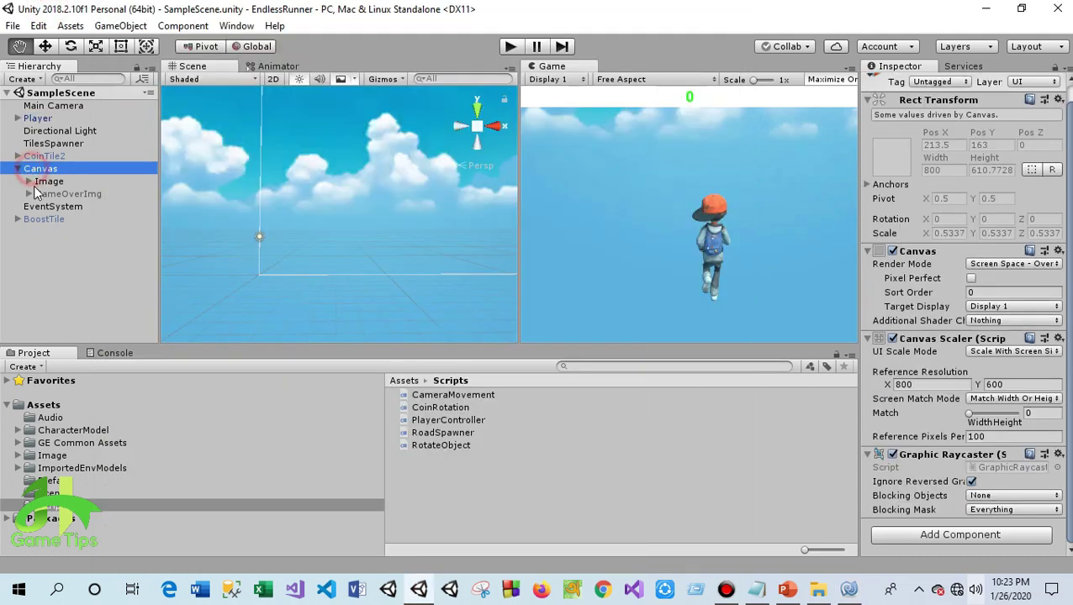
{"action": "left_click", "coordinate": [47, 181]}
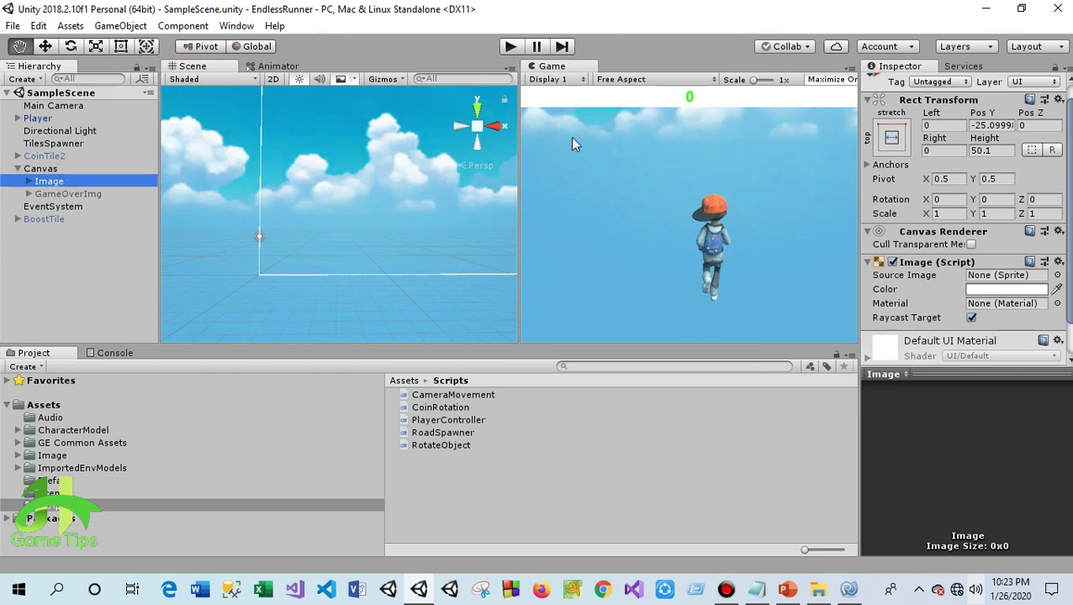
{"action": "left_click", "coordinate": [29, 182]}
{"action": "left_click", "coordinate": [69, 194]}
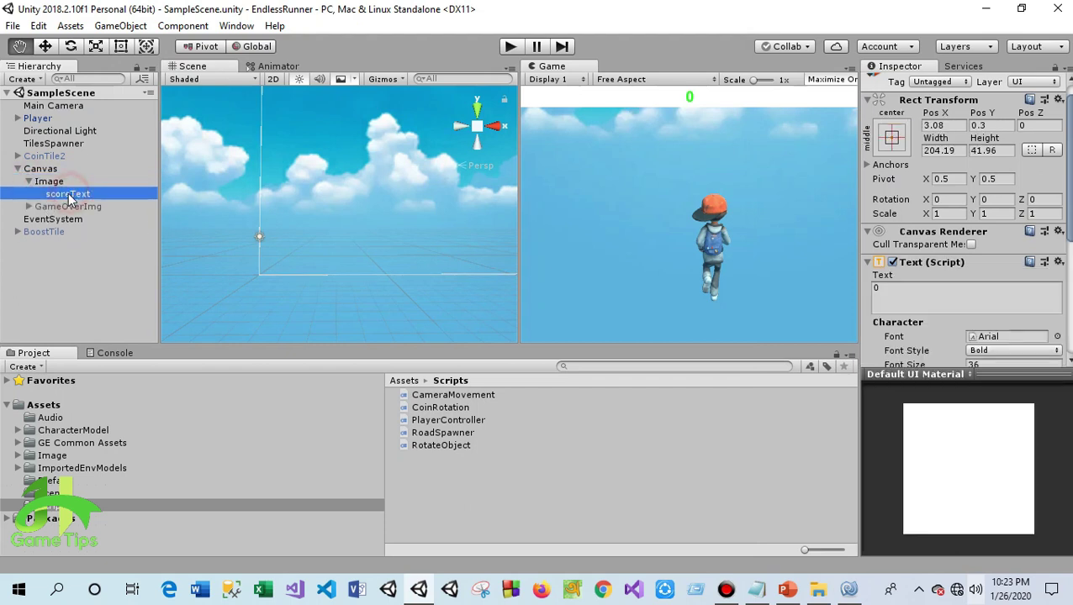
{"action": "scroll", "coordinate": [996, 170], "scroll_direction": "down", "scroll_amount": 5}
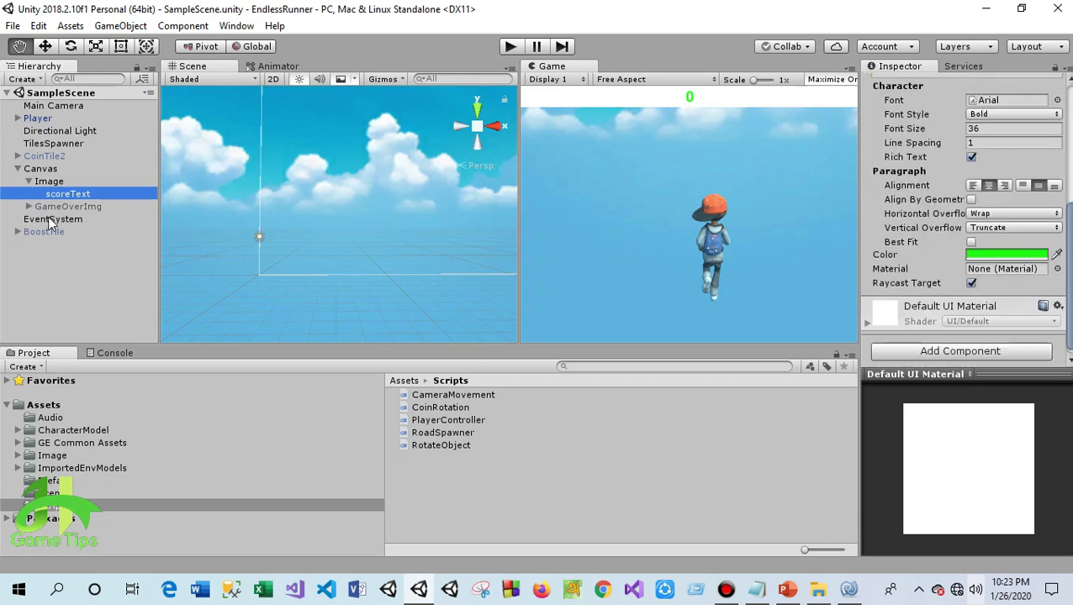
{"action": "left_click", "coordinate": [28, 206]}
{"action": "left_click", "coordinate": [68, 219]}
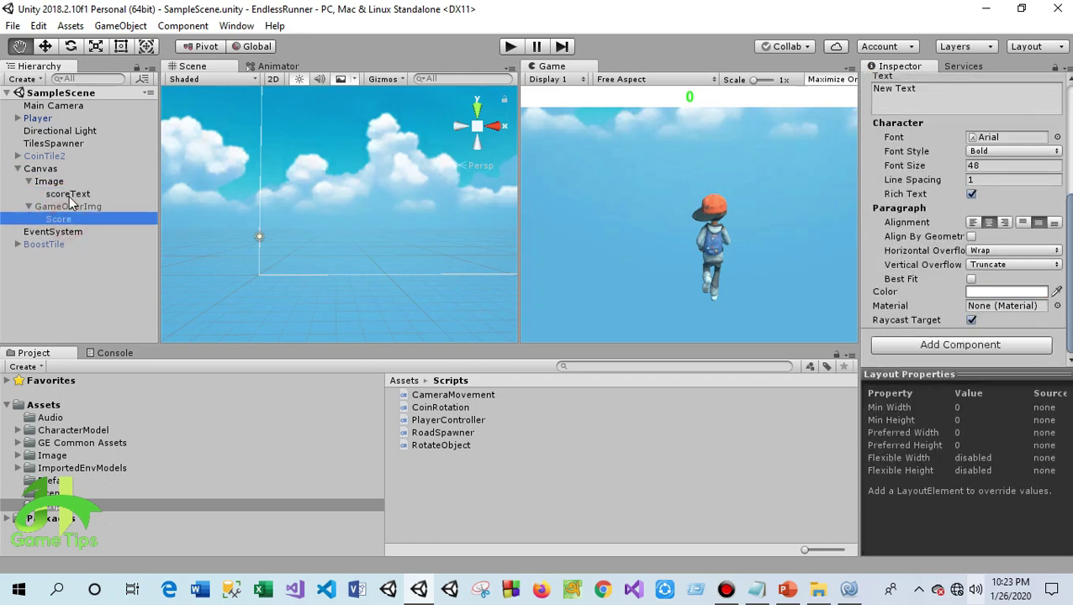
{"action": "left_click", "coordinate": [68, 194]}
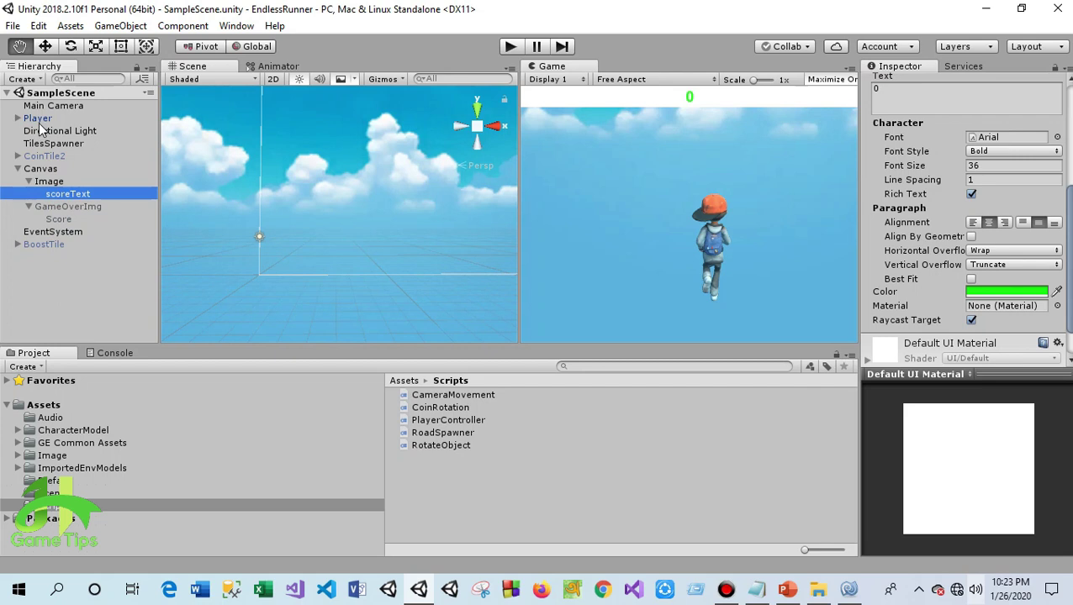
Drag scoreText into the Player Controller's Score Text slot and save the scene
{"action": "left_click", "coordinate": [37, 119]}
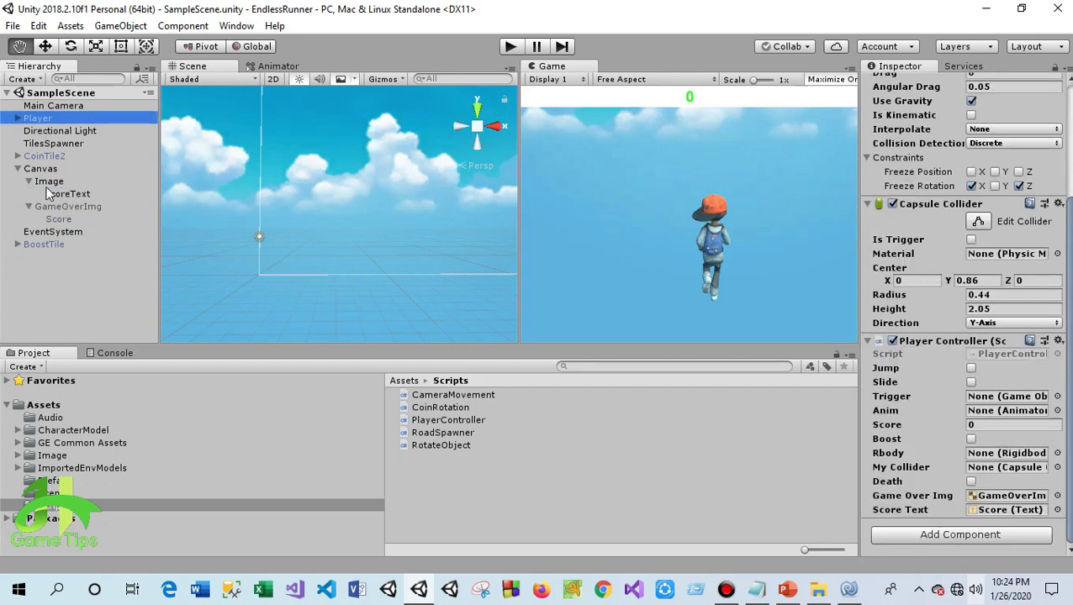
{"action": "left_click_drag", "start_coordinate": [62, 194], "coordinate": [1028, 514]}
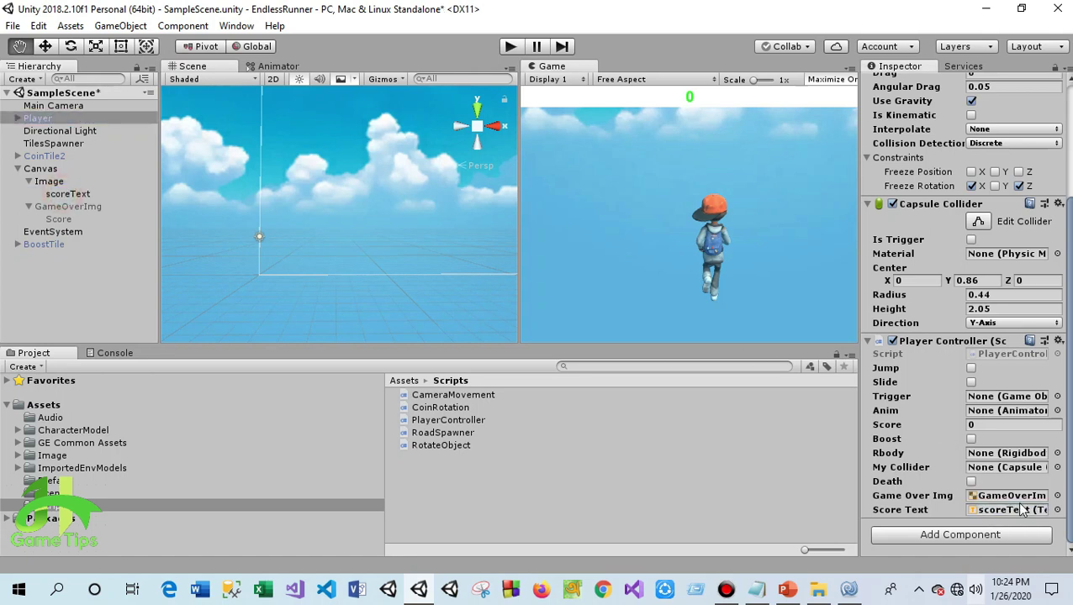
{"action": "left_click", "coordinate": [12, 26]}
{"action": "left_click", "coordinate": [33, 84]}
Play-test the game until the score reaches 70, then stop and return to PlayerController.cs
{"action": "left_click", "coordinate": [510, 46]}
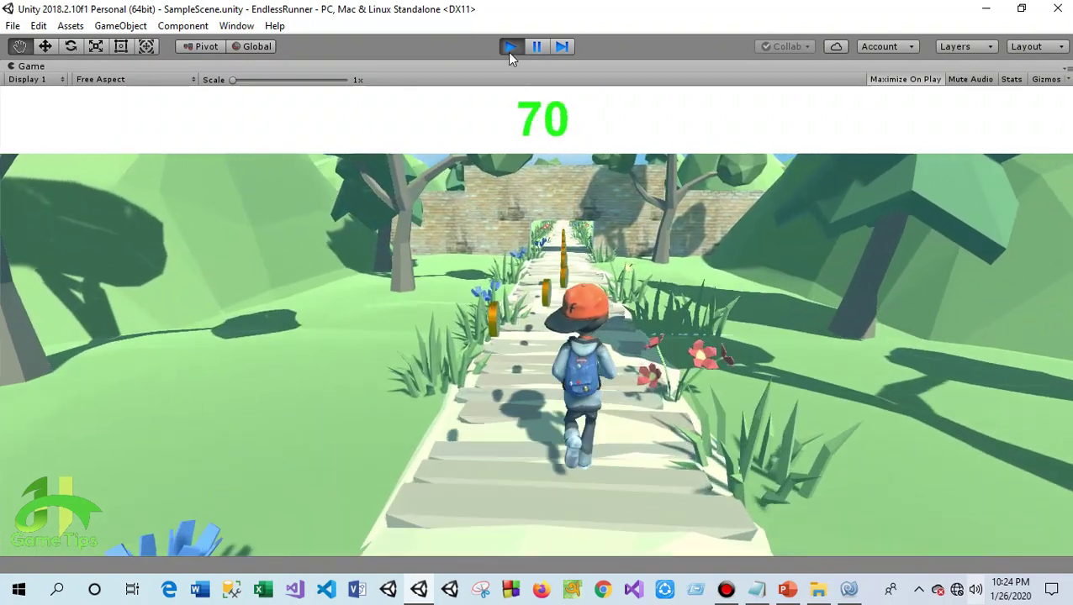
{"action": "left_click", "coordinate": [511, 47]}
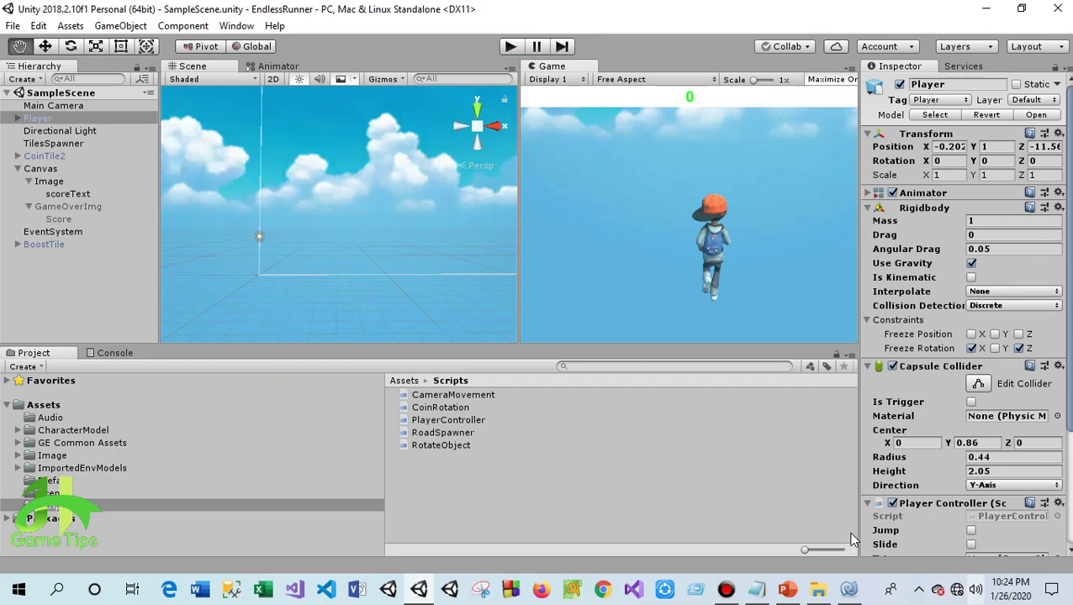
{"action": "left_click", "coordinate": [850, 589]}
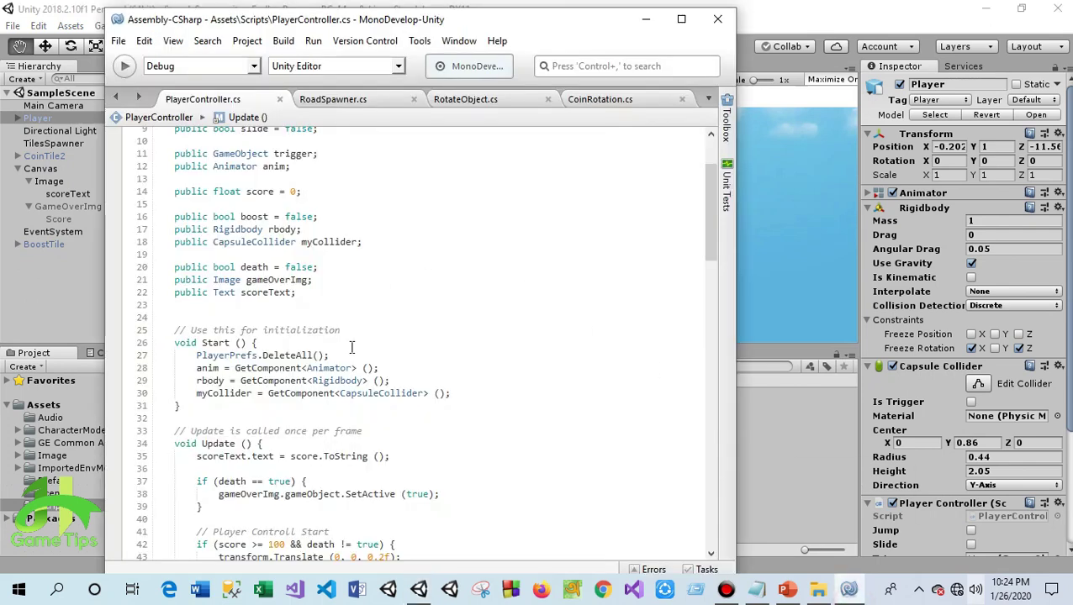
Add a blank line after the last statement in Start()
{"action": "scroll", "coordinate": [357, 339], "scroll_direction": "down", "scroll_amount": 7}
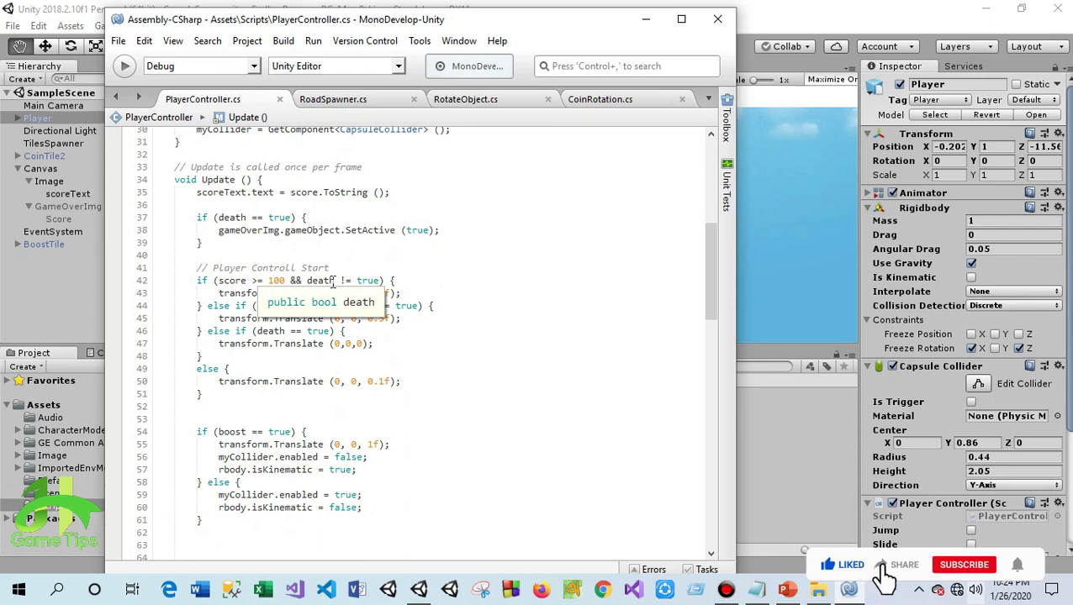
{"action": "scroll", "coordinate": [391, 361], "scroll_direction": "up", "scroll_amount": 5}
{"action": "scroll", "coordinate": [391, 361], "scroll_direction": "up", "scroll_amount": 5}
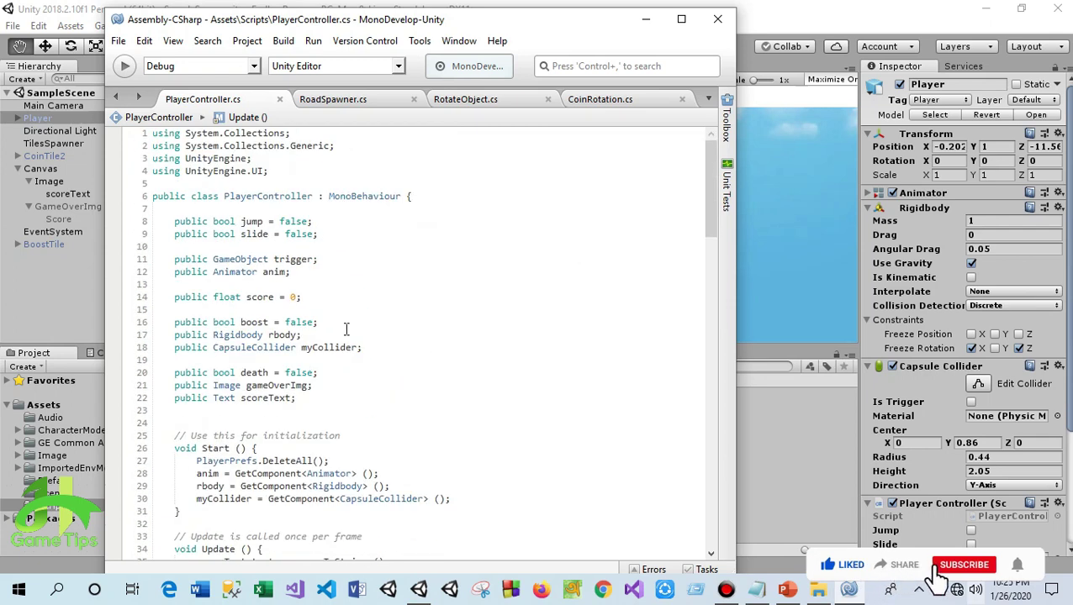
{"action": "scroll", "coordinate": [345, 321], "scroll_direction": "down", "scroll_amount": 6}
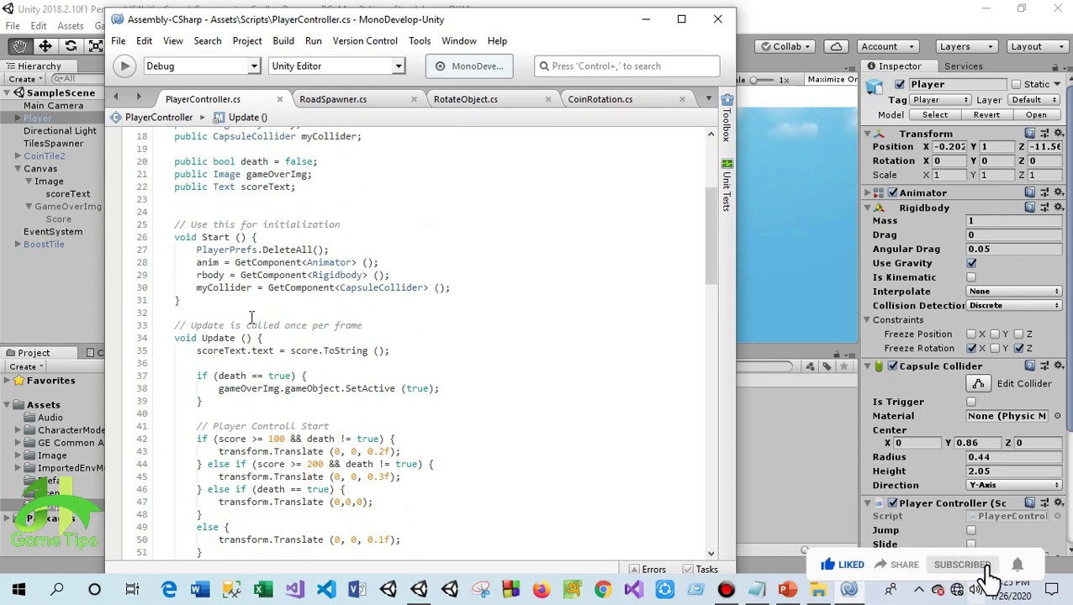
{"action": "left_click", "coordinate": [467, 288]}
{"action": "key", "text": "Return"}
{"action": "key", "text": "Return"}
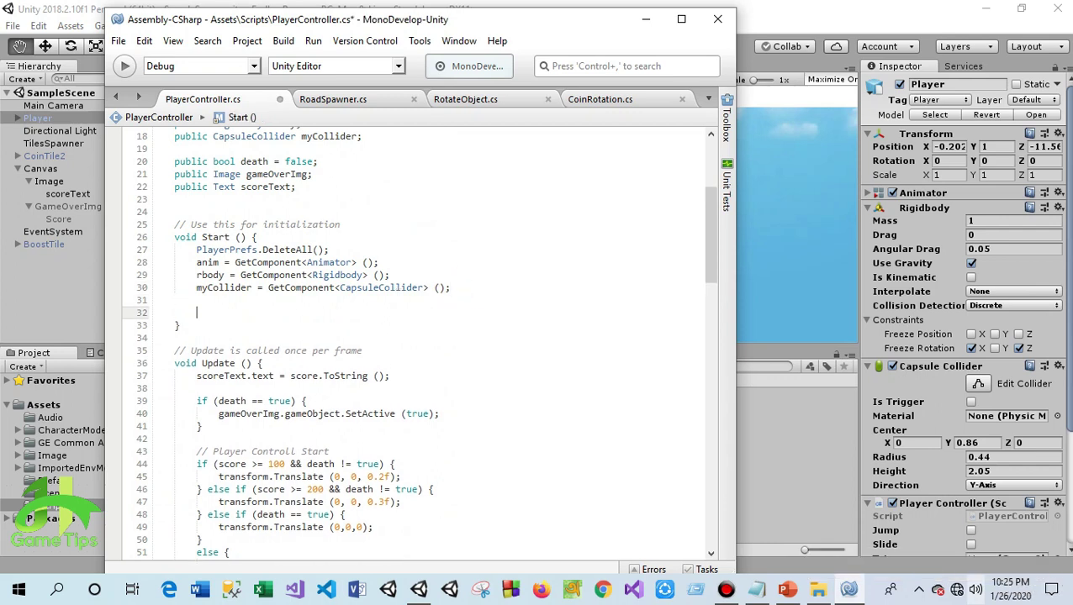
{"action": "type", "text": "l"}
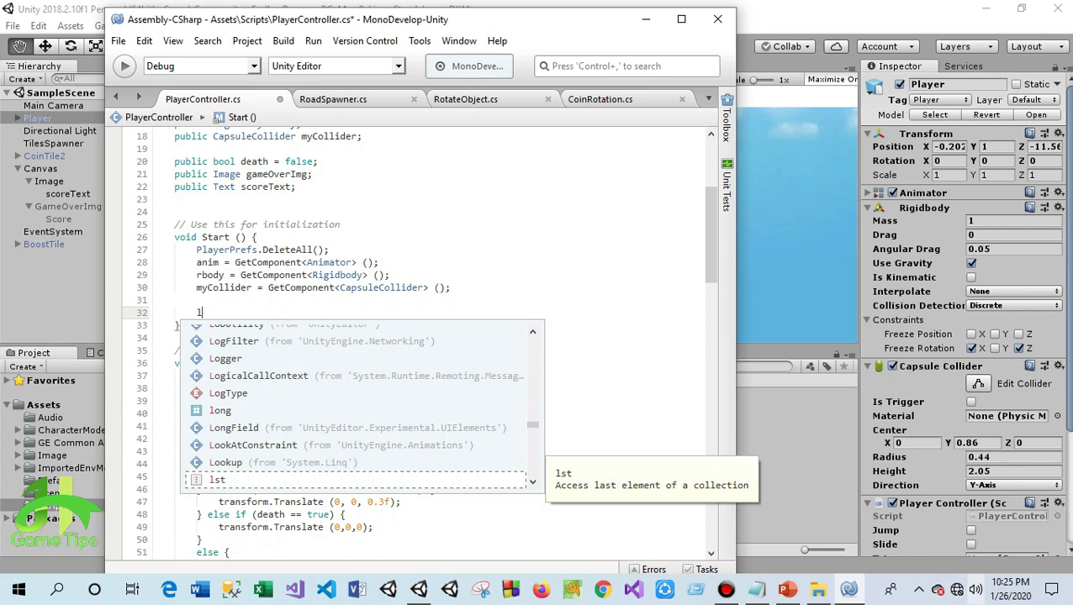
{"action": "key", "text": "BackSpace"}
Declare 'public float lastScore;' below the scoreText field, with no initial value
{"action": "left_click", "coordinate": [306, 185]}
{"action": "key", "text": "Return"}
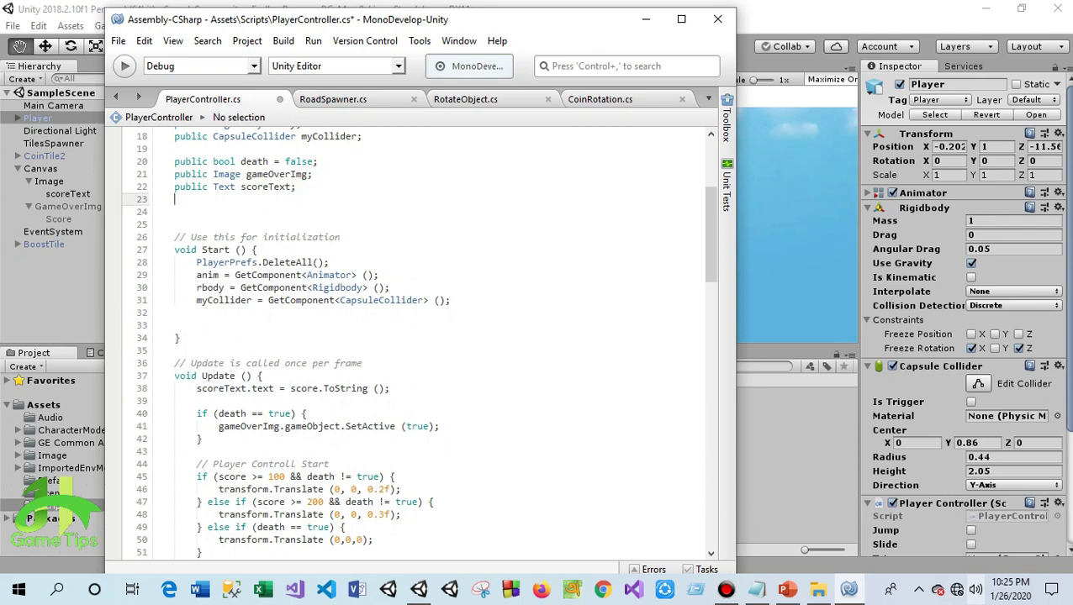
{"action": "scroll", "coordinate": [284, 222], "scroll_direction": "up", "scroll_amount": 3}
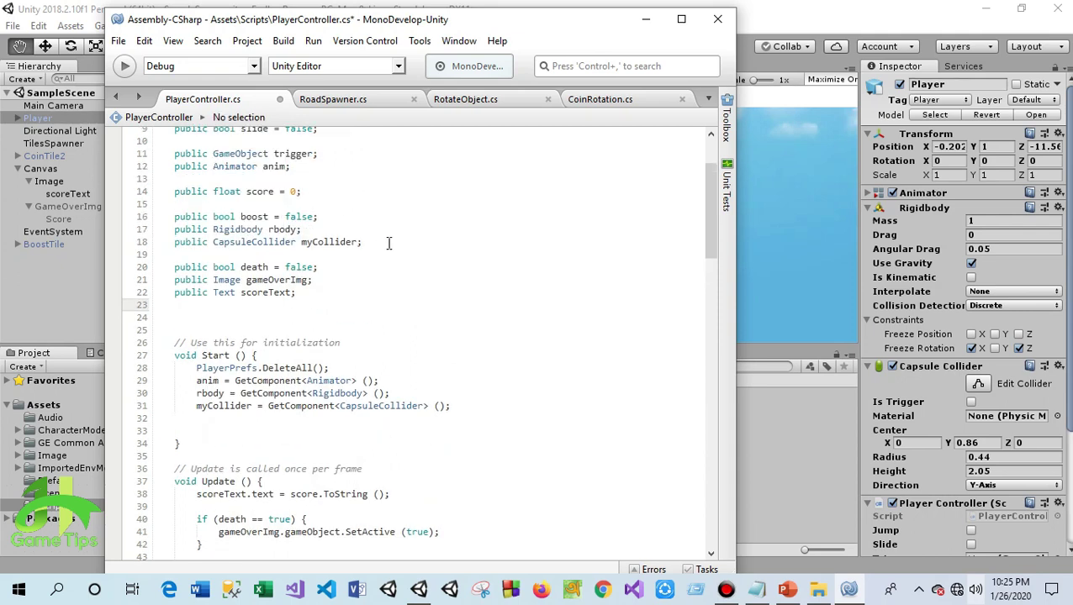
{"action": "scroll", "coordinate": [510, 326], "scroll_direction": "down", "scroll_amount": 2}
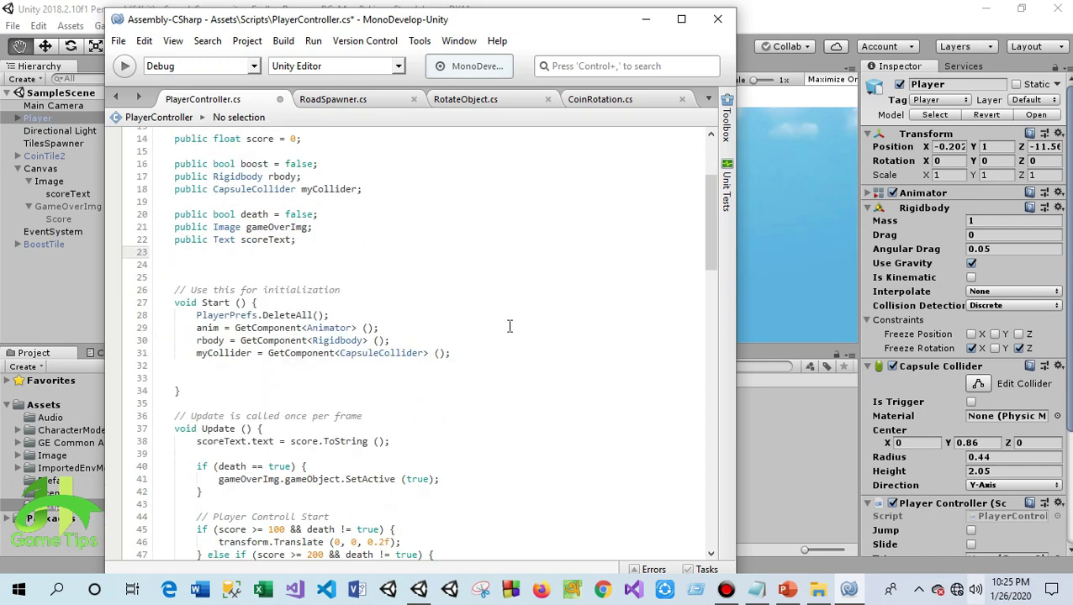
{"action": "type", "text": "public "}
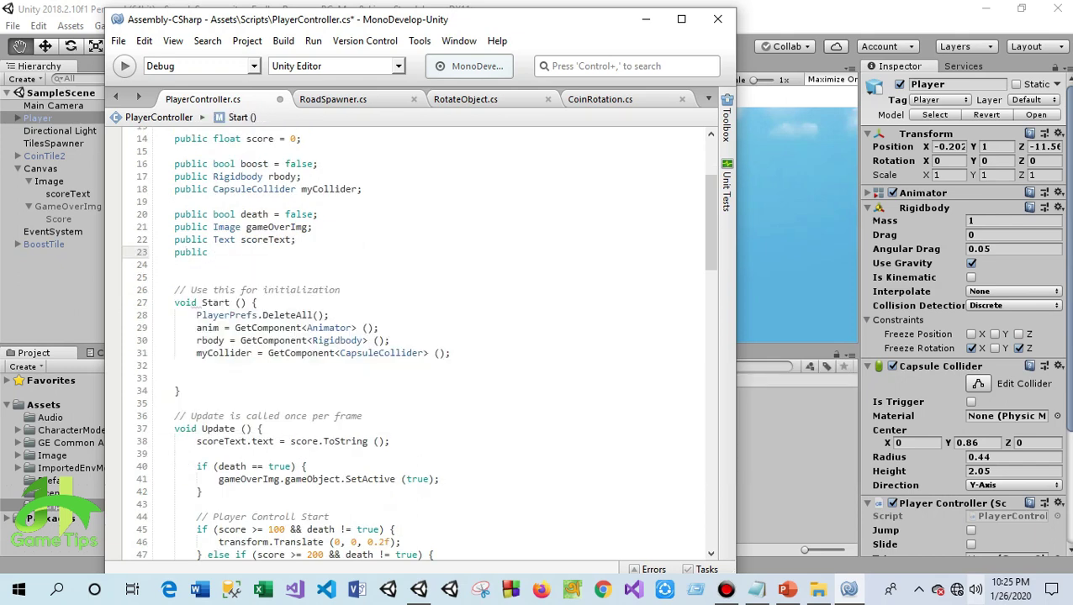
{"action": "type", "text": "float lastScore = 0"}
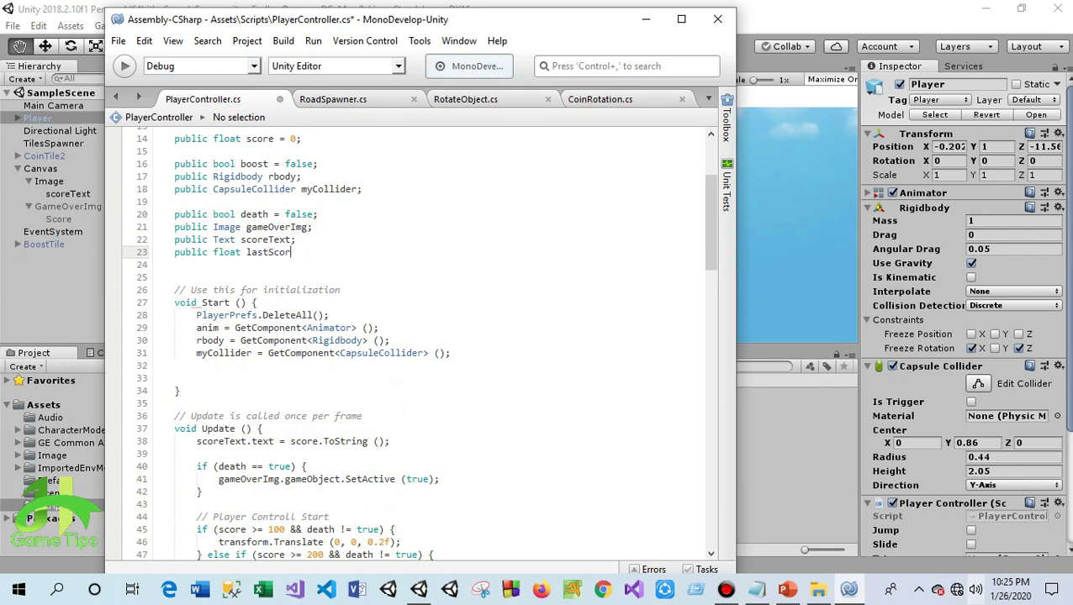
{"action": "type", "text": ";"}
{"action": "left_click", "coordinate": [316, 252]}
{"action": "key", "text": "BackSpace"}
{"action": "left_click", "coordinate": [206, 378]}
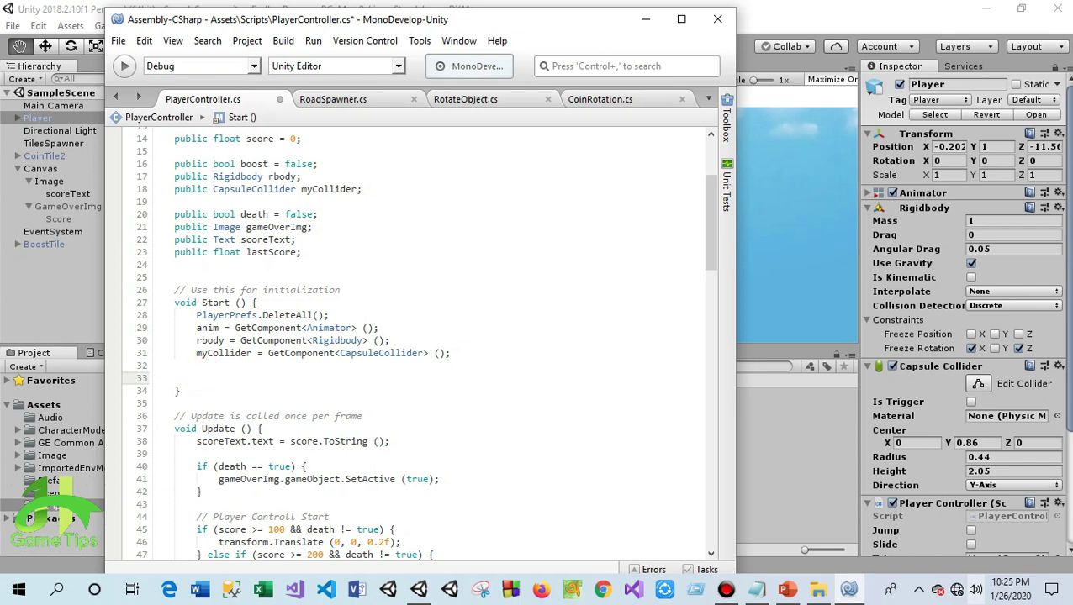
In Start(), assign lastScore from PlayerPrefs.GetFloat using autocomplete
{"action": "type", "text": "las"}
{"action": "key", "text": "Return"}
{"action": "type", "text": "Player"}
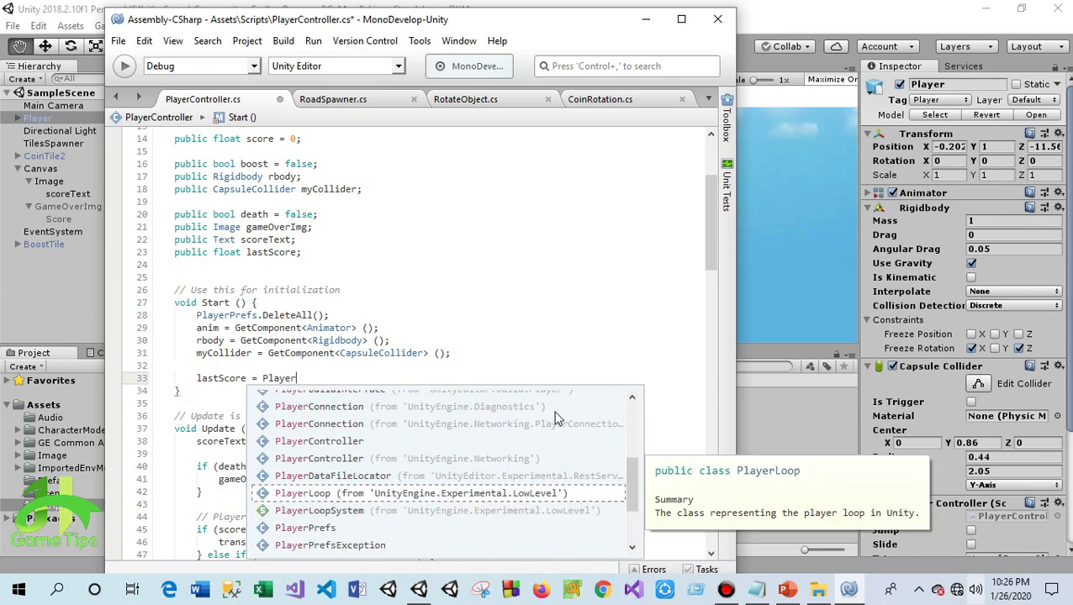
{"action": "key", "text": "Down"}
{"action": "key", "text": "Down"}
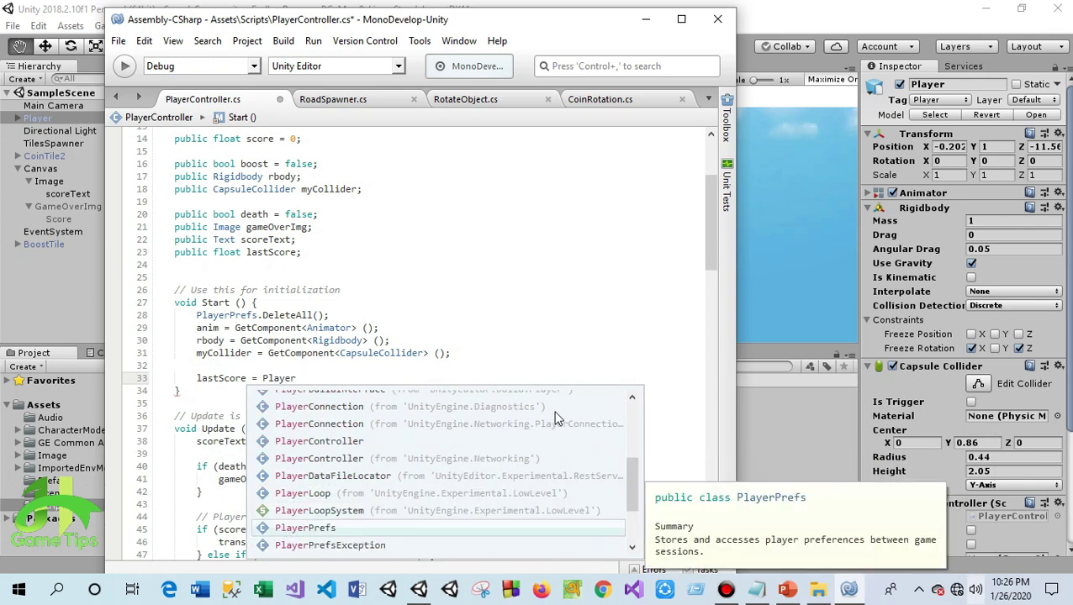
{"action": "key", "text": "Return"}
{"action": "type", "text": ".get"}
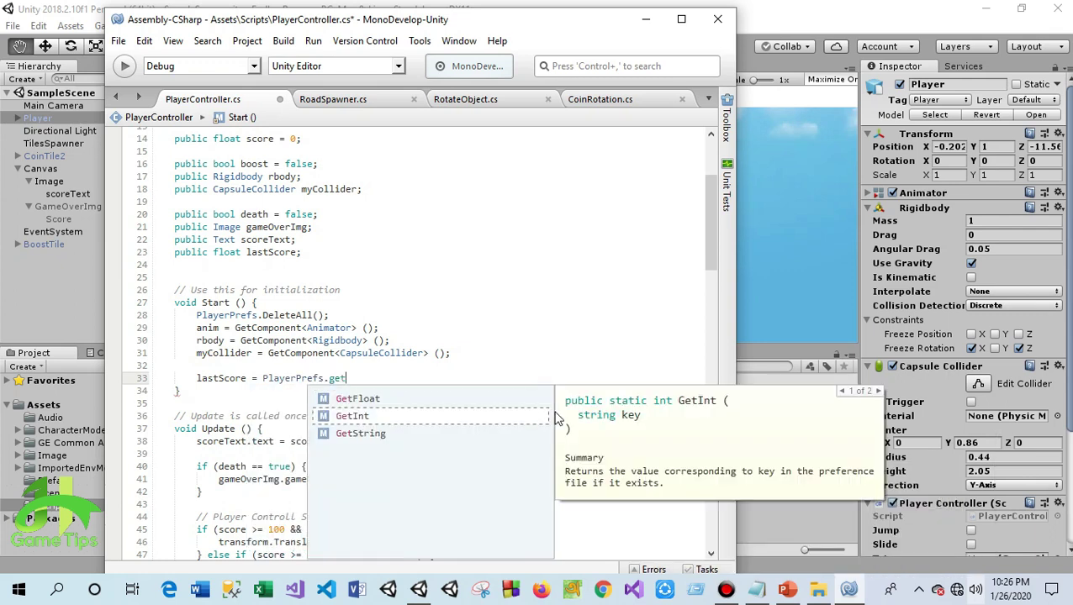
{"action": "key", "text": "Up"}
{"action": "key", "text": "Return"}
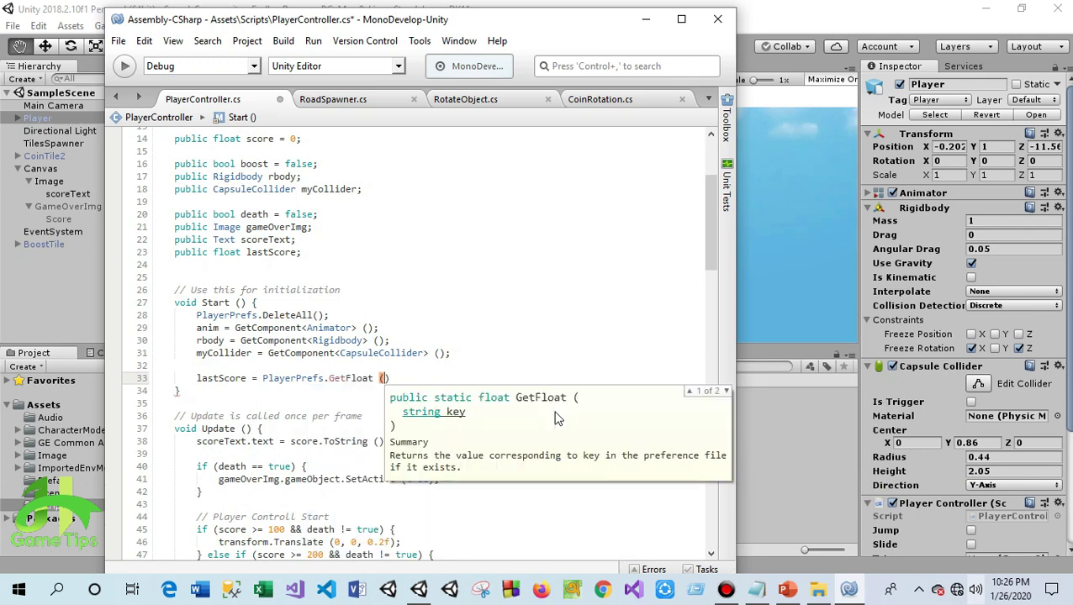
Pass "MyScore" as the GetFloat key to finish the line
{"action": "type", "text": "\""}
{"action": "type", "text": "B"}
{"action": "key", "text": "BackSpace"}
{"action": "type", "text": "S"}
{"action": "key", "text": "BackSpace"}
{"action": "type", "text": "MyScore\");"}
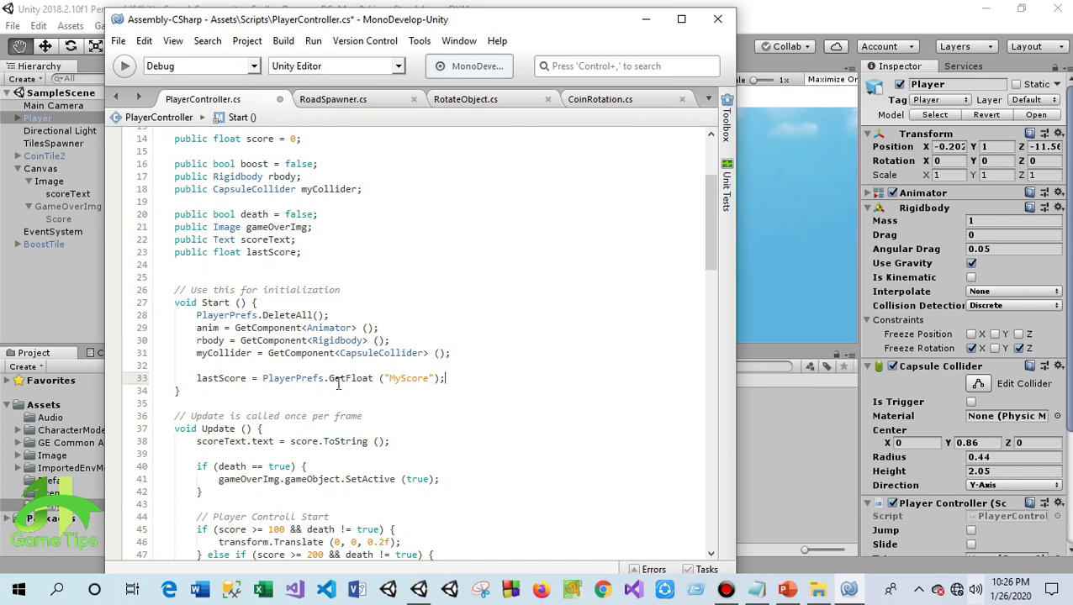
{"action": "scroll", "coordinate": [307, 377], "scroll_direction": "down", "scroll_amount": 2}
Below death = true in OnTriggerEnter, begin an if condition comparing lastScore
{"action": "scroll", "coordinate": [307, 377], "scroll_direction": "down", "scroll_amount": 7}
{"action": "scroll", "coordinate": [317, 380], "scroll_direction": "down", "scroll_amount": 12}
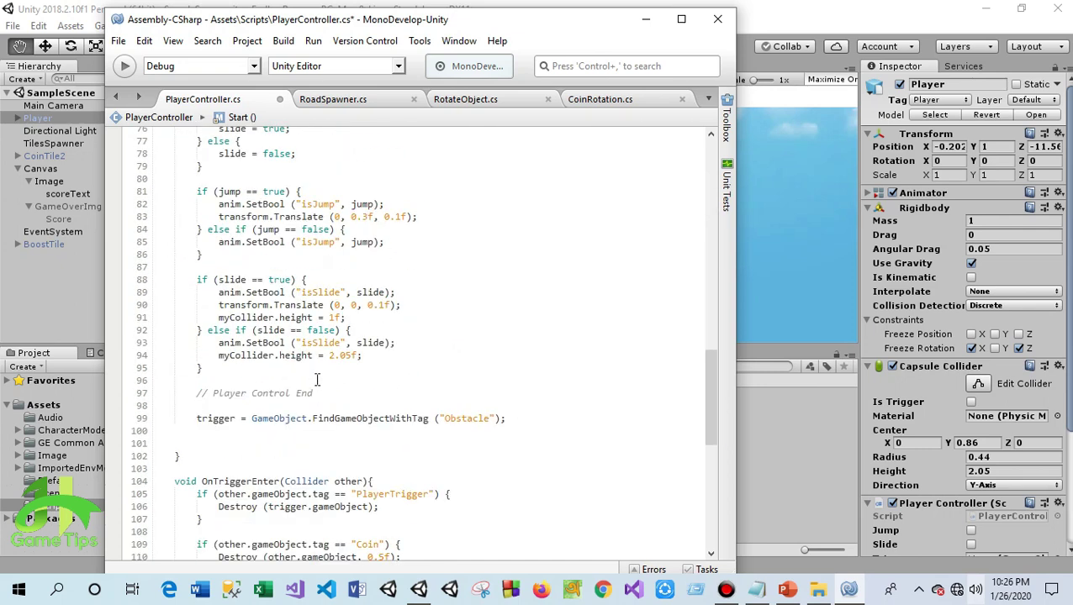
{"action": "scroll", "coordinate": [317, 380], "scroll_direction": "down", "scroll_amount": 6}
{"action": "scroll", "coordinate": [317, 380], "scroll_direction": "down", "scroll_amount": 7}
{"action": "scroll", "coordinate": [316, 409], "scroll_direction": "up", "scroll_amount": 7}
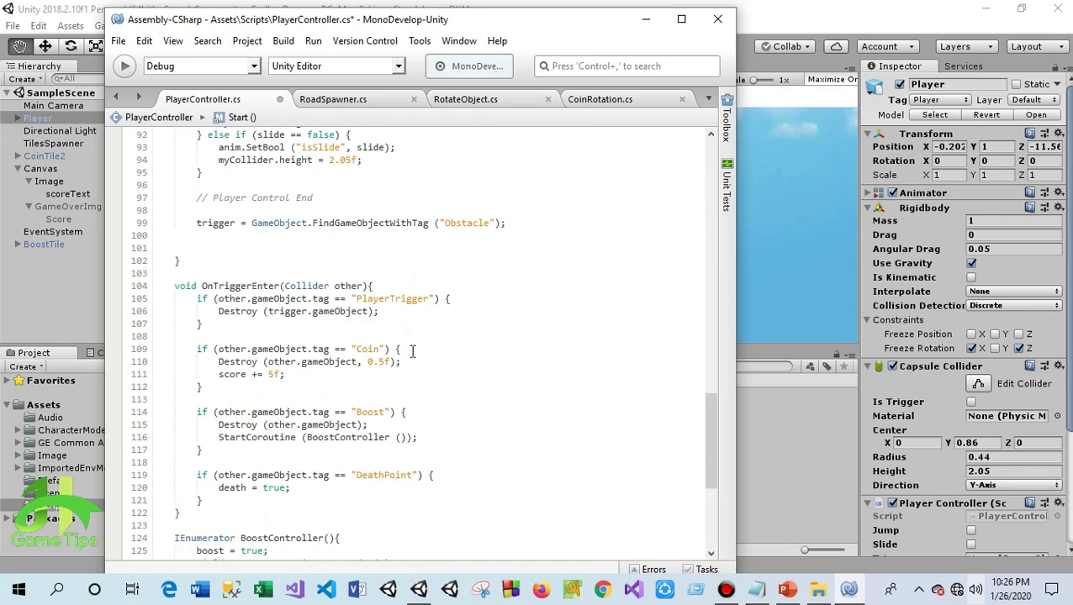
{"action": "left_click", "coordinate": [308, 489]}
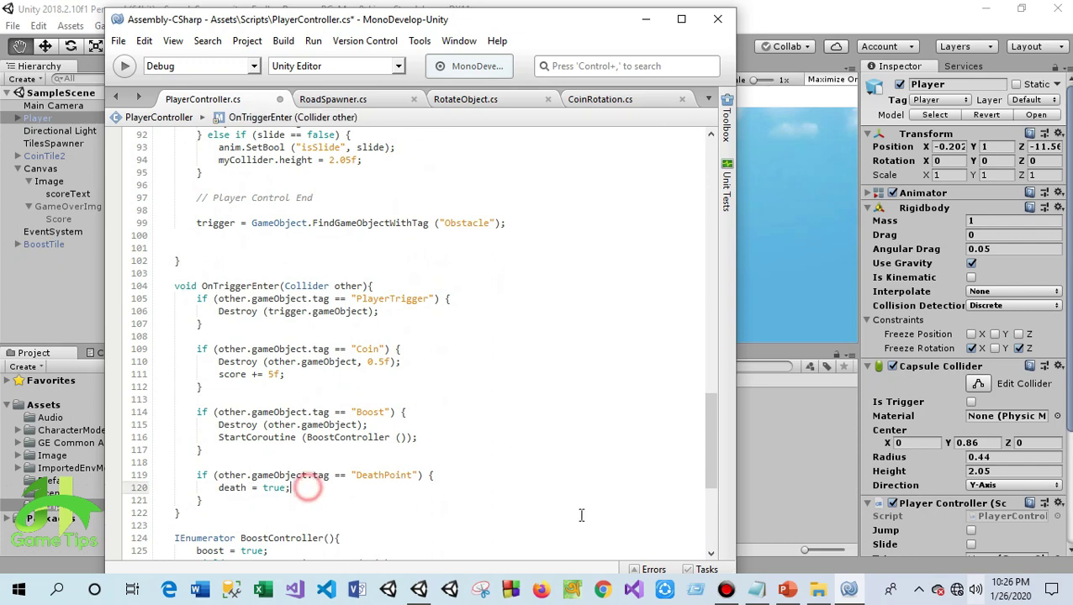
{"action": "key", "text": "Return"}
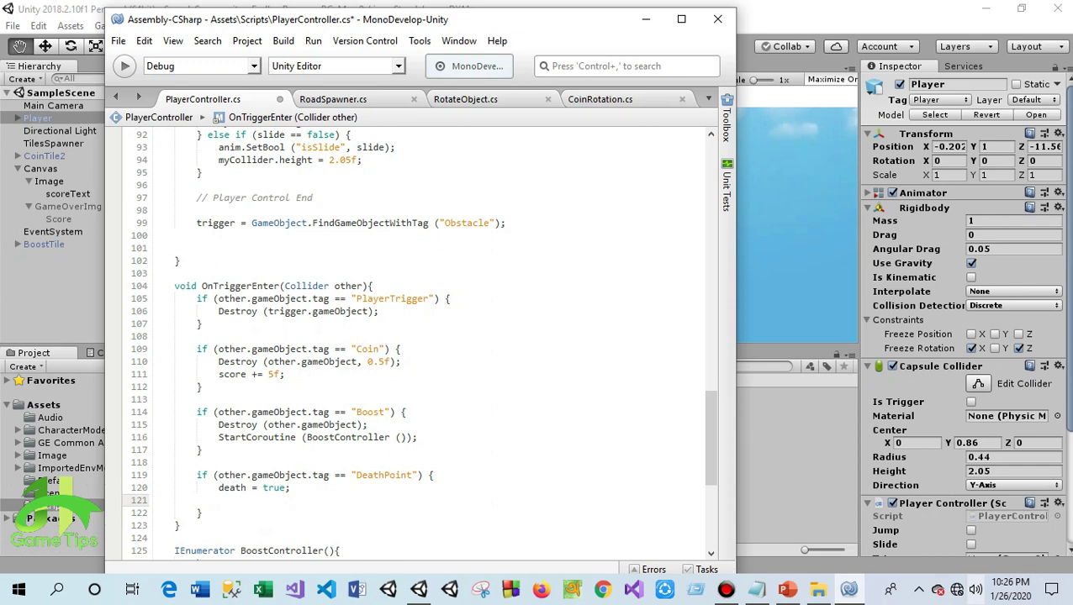
{"action": "type", "text": "if"}
{"action": "key", "text": "Escape"}
{"action": "type", "text": "()"}
{"action": "type", "text": "la"}
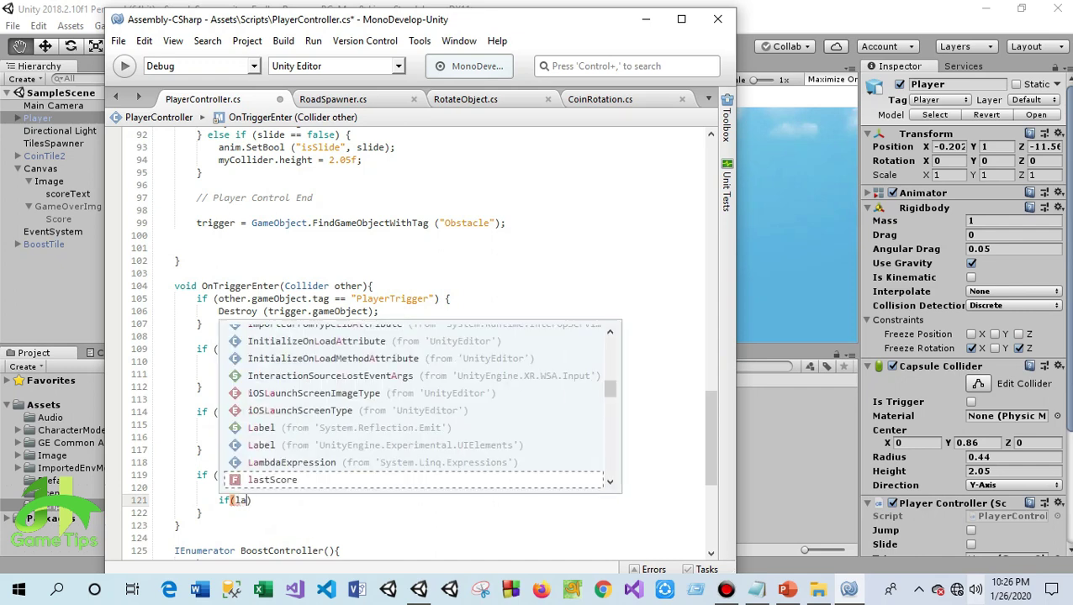
{"action": "type", "text": "s"}
{"action": "key", "text": "Return"}
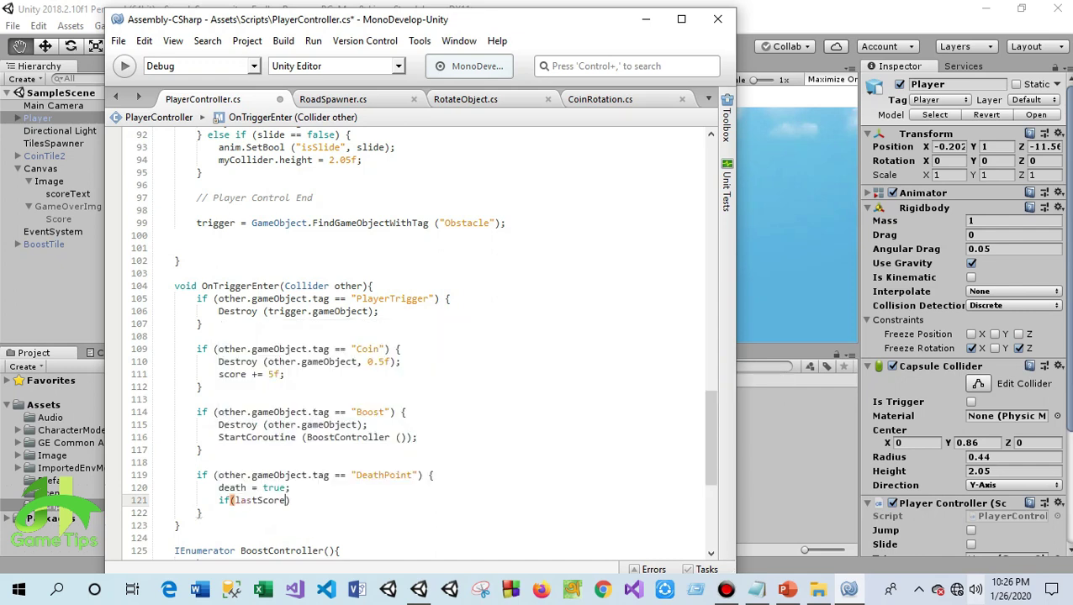
{"action": "type", "text": ">"}
Rewrite the condition as score > lastScore and open its braces
{"action": "left_click", "coordinate": [294, 500]}
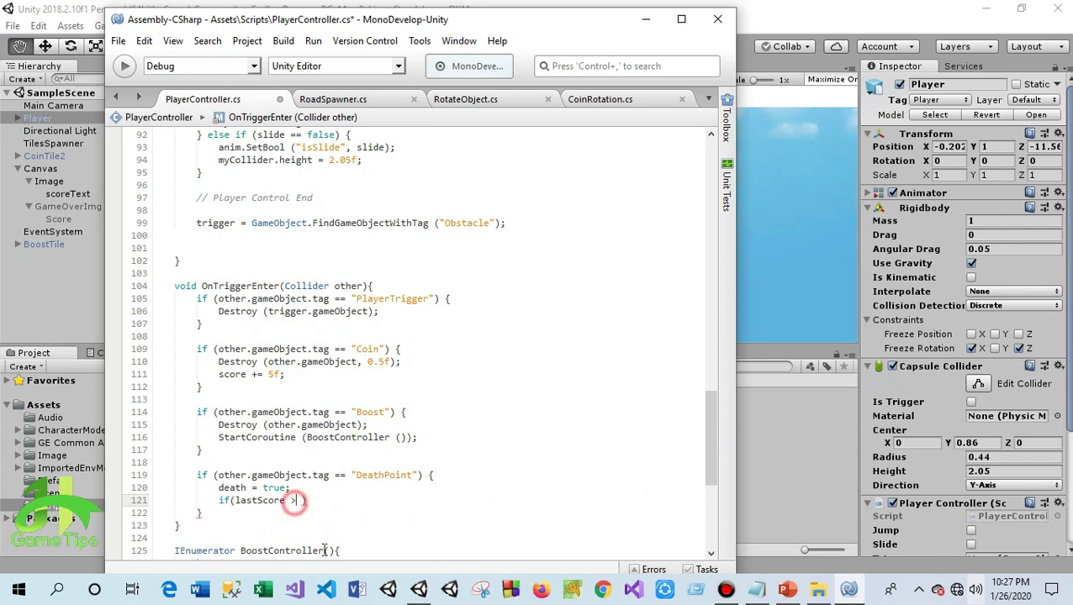
{"action": "key", "text": "BackSpace"}
{"action": "key", "text": "BackSpace"}
{"action": "key", "text": "BackSpace"}
{"action": "key", "text": "BackSpace"}
{"action": "key", "text": "BackSpace"}
{"action": "key", "text": "BackSpace"}
{"action": "key", "text": "BackSpace"}
{"action": "key", "text": "BackSpace"}
{"action": "type", "text": "sco"}
{"action": "key", "text": "Return"}
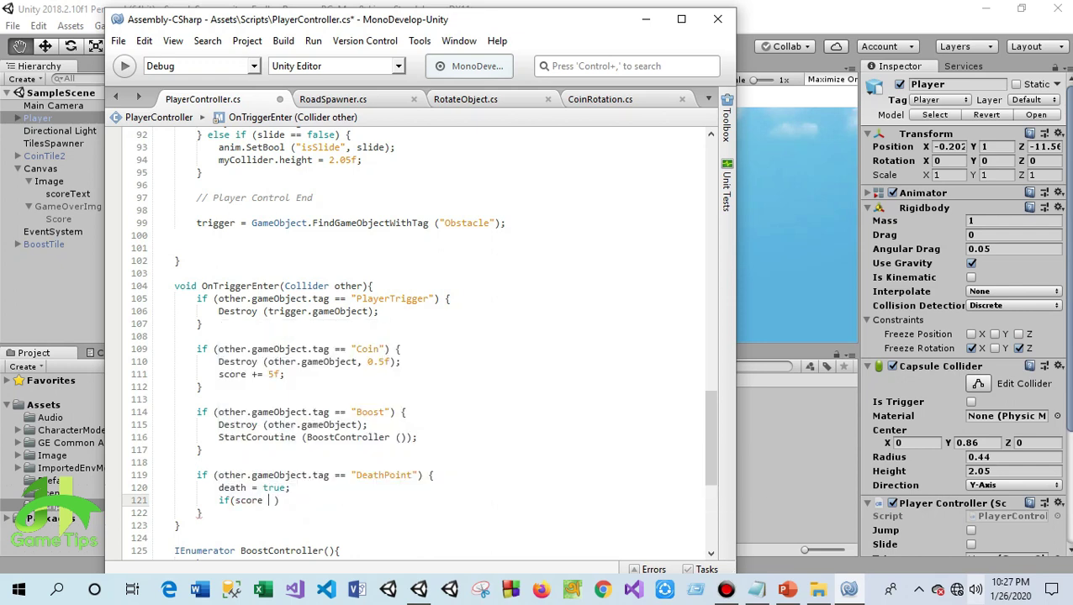
{"action": "type", "text": "las"}
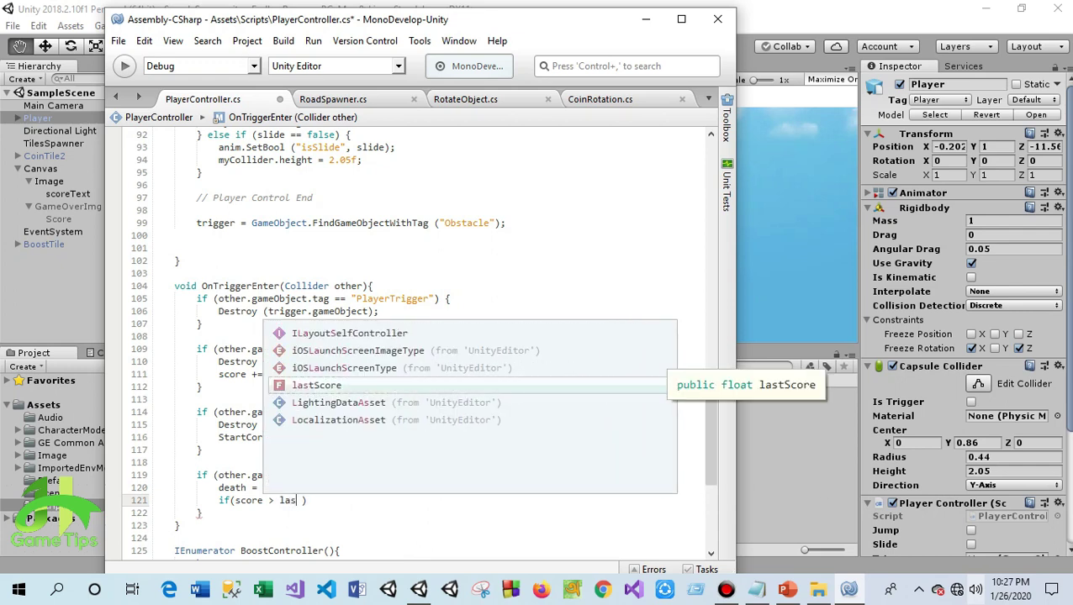
{"action": "key", "text": "Return"}
{"action": "type", "text": "{"}
{"action": "key", "text": "Return"}
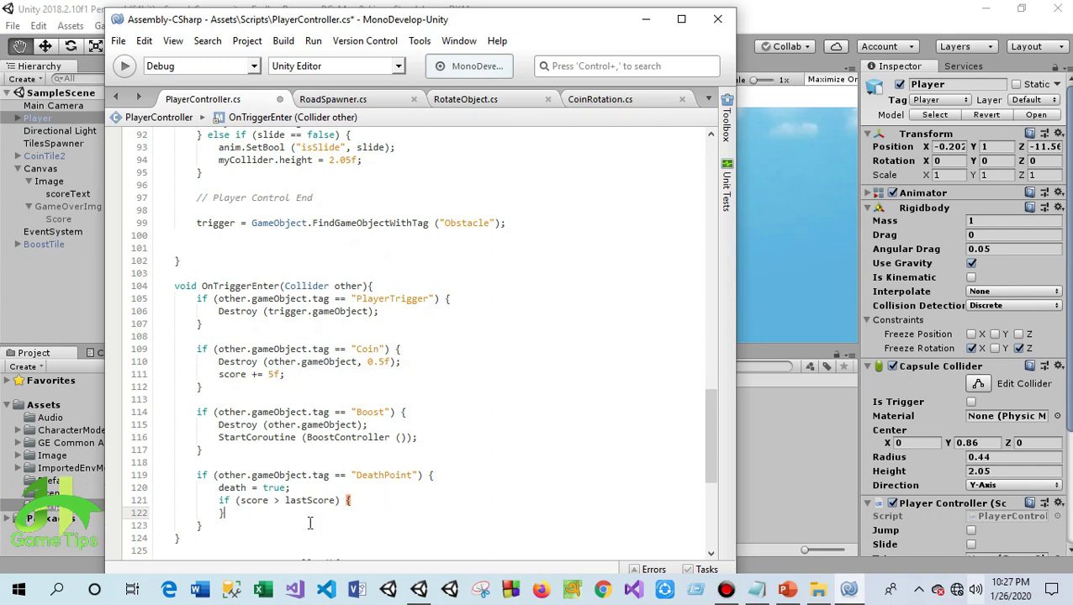
Inside the check, begin a PlayerPrefs.SetFloat("") call
{"action": "key", "text": "Return"}
{"action": "type", "text": "pla"}
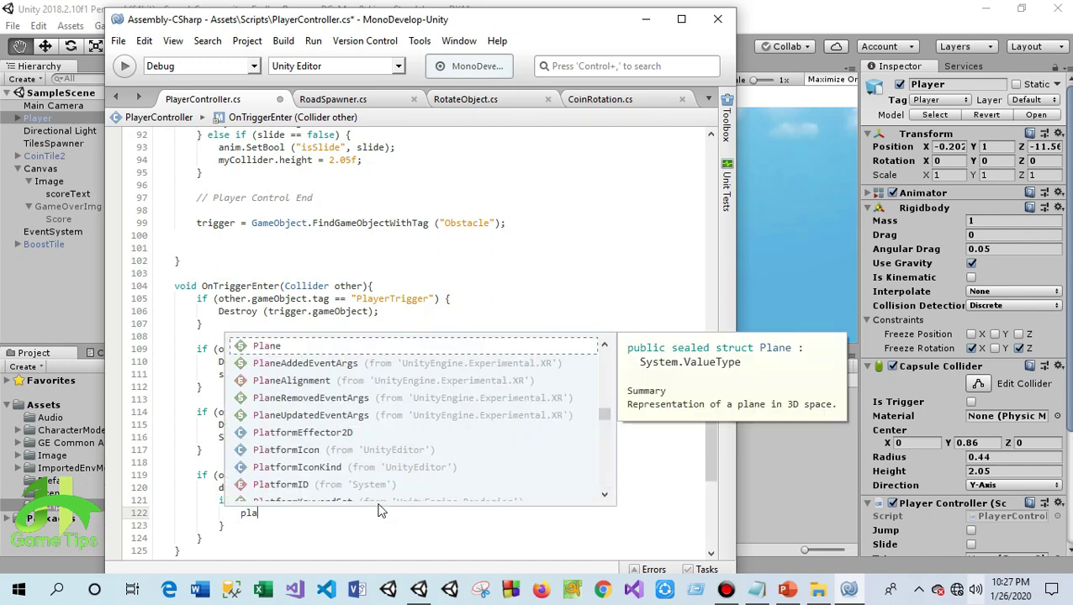
{"action": "type", "text": "yer"}
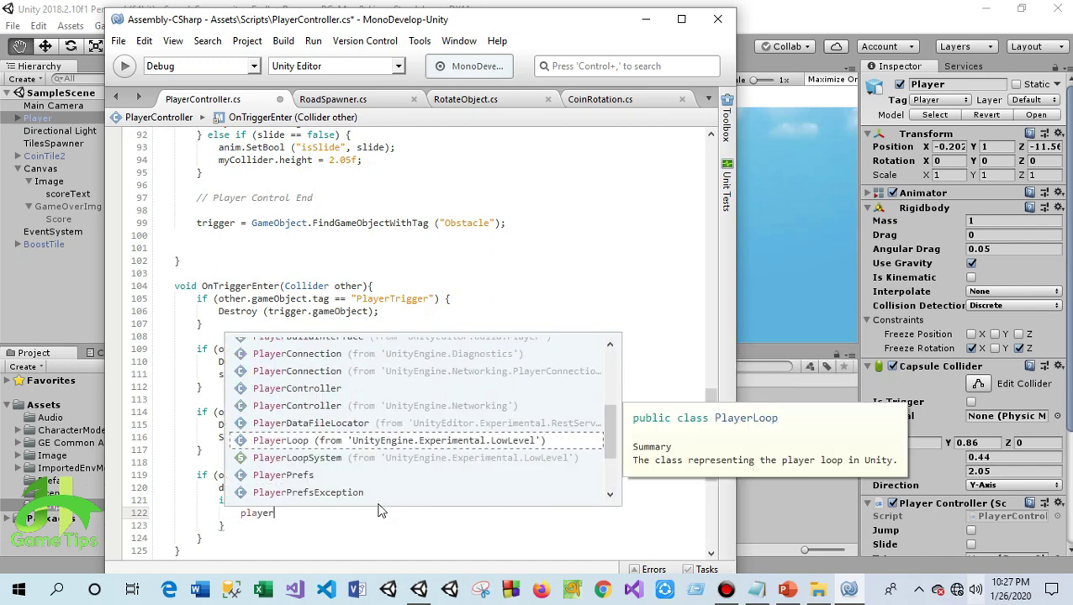
{"action": "type", "text": "p"}
{"action": "key", "text": "Return"}
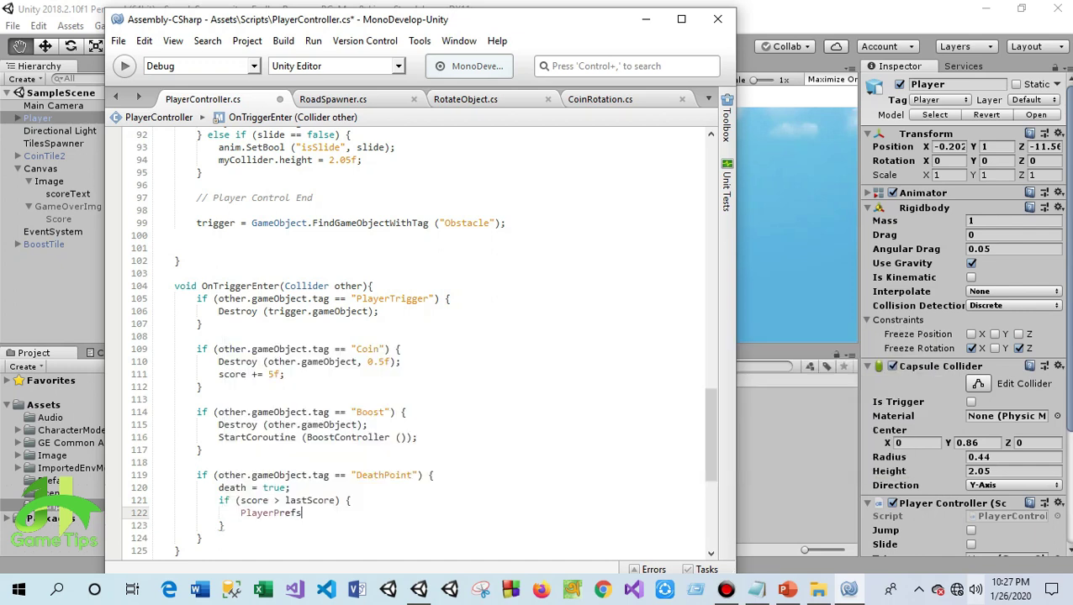
{"action": "type", "text": ".set"}
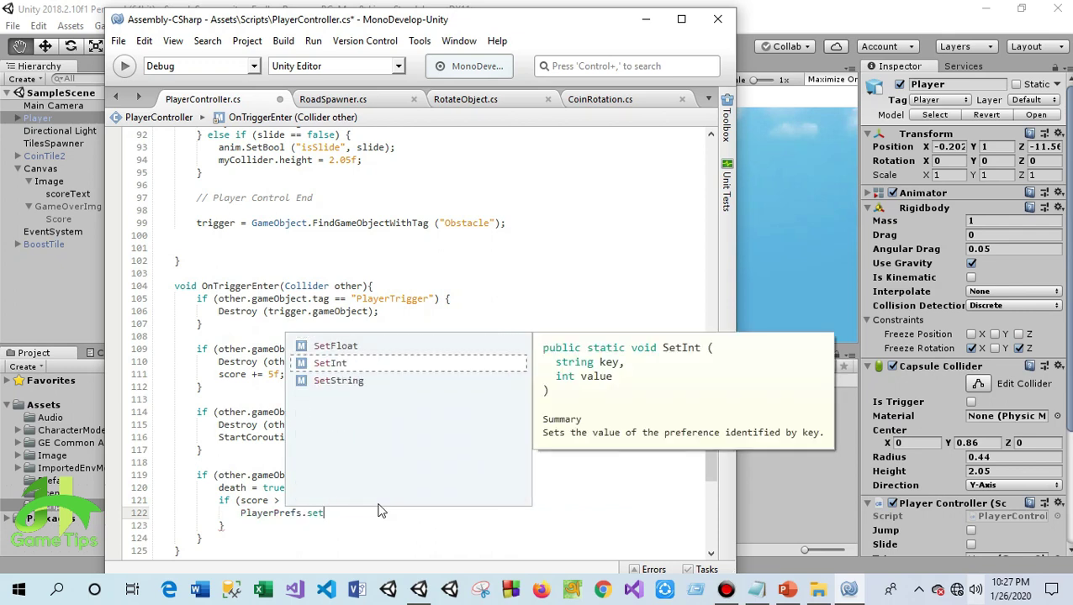
{"action": "key", "text": "Up"}
{"action": "key", "text": "Return"}
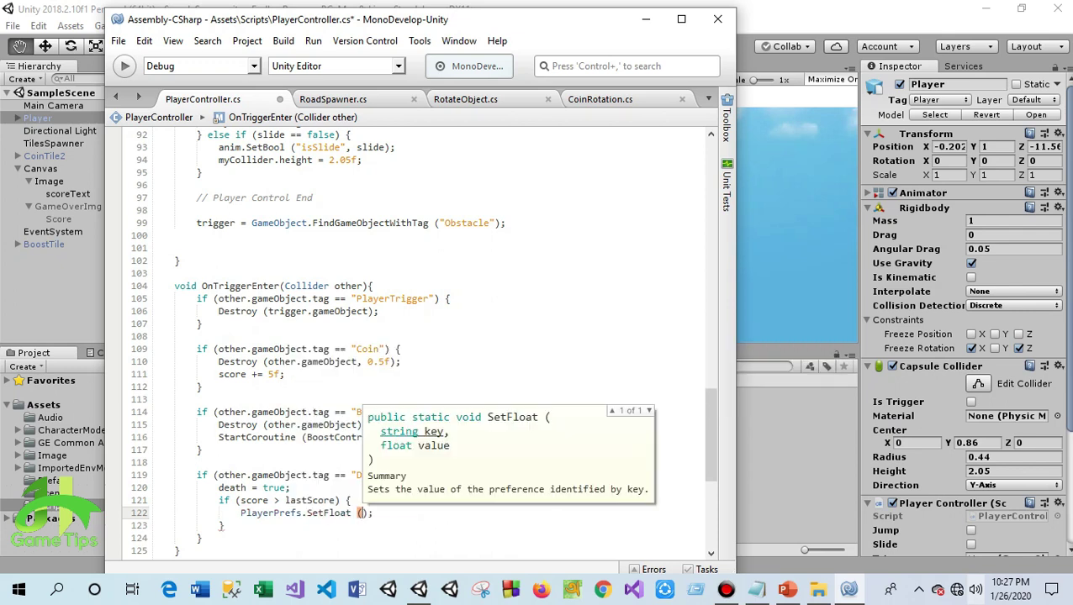
{"action": "type", "text": "\""}
Paste the copied "MyScore" key between the SetFloat quotes
{"action": "scroll", "coordinate": [412, 389], "scroll_direction": "up", "scroll_amount": 7}
{"action": "scroll", "coordinate": [412, 389], "scroll_direction": "up", "scroll_amount": 12}
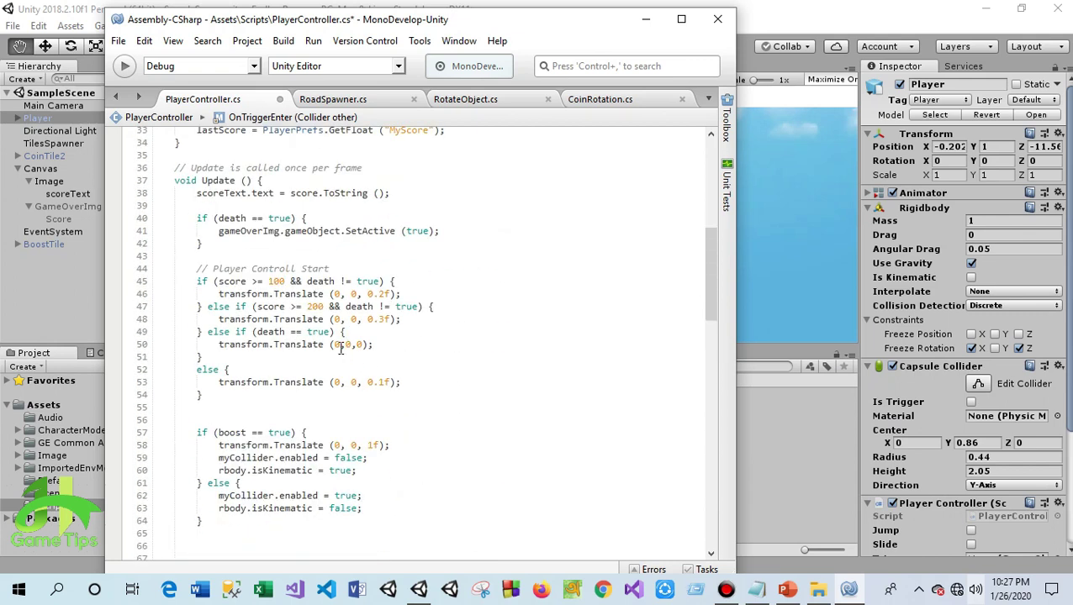
{"action": "scroll", "coordinate": [412, 389], "scroll_direction": "up", "scroll_amount": 8}
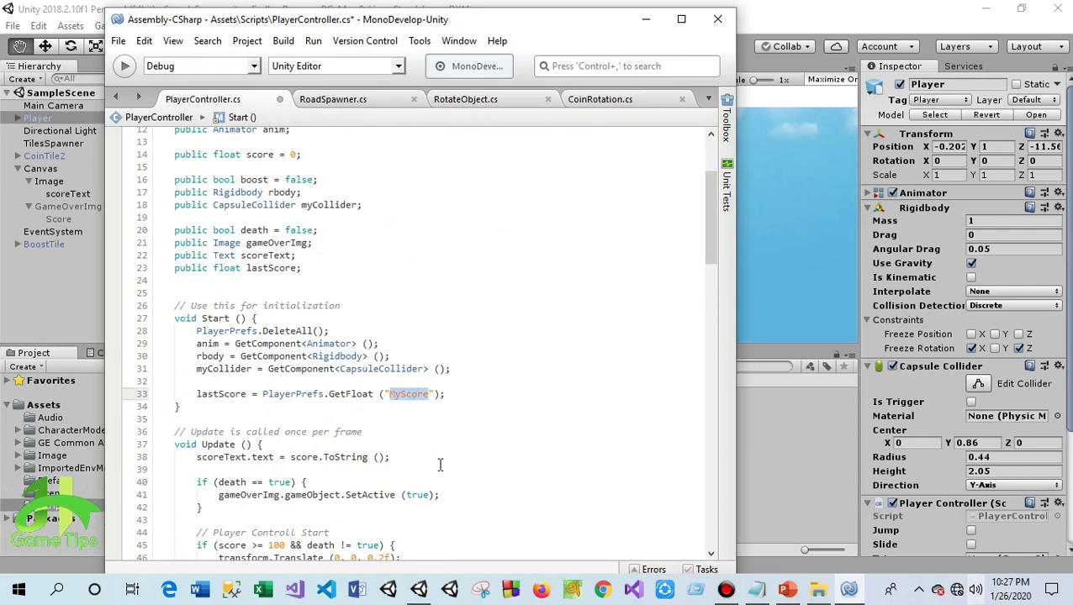
{"action": "scroll", "coordinate": [429, 459], "scroll_direction": "down", "scroll_amount": 8}
{"action": "scroll", "coordinate": [416, 453], "scroll_direction": "down", "scroll_amount": 12}
{"action": "scroll", "coordinate": [414, 454], "scroll_direction": "down", "scroll_amount": 6}
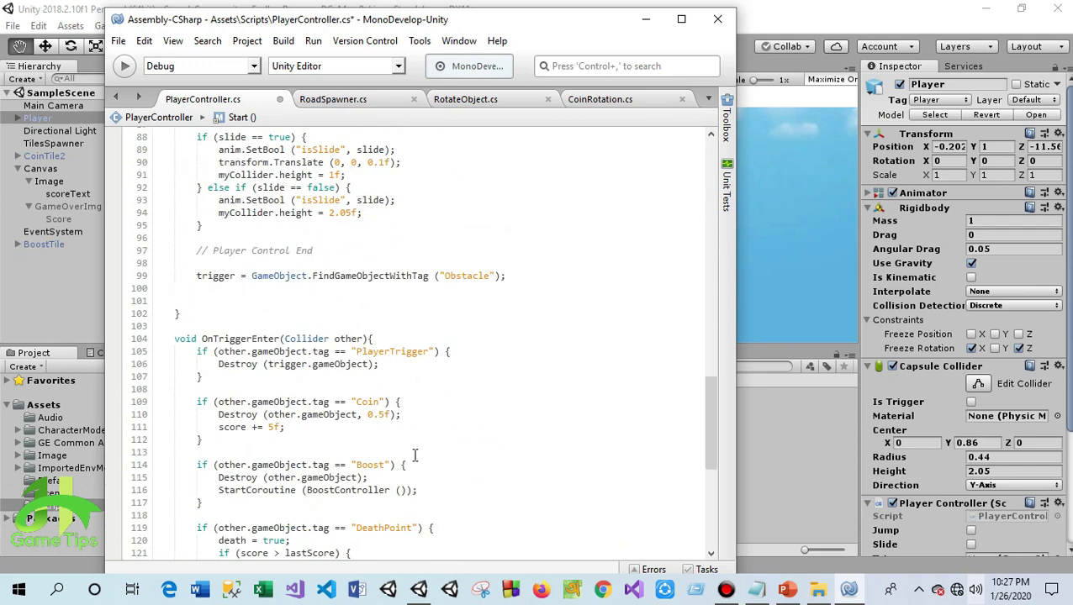
{"action": "scroll", "coordinate": [408, 471], "scroll_direction": "down", "scroll_amount": 5}
{"action": "left_click", "coordinate": [367, 301]}
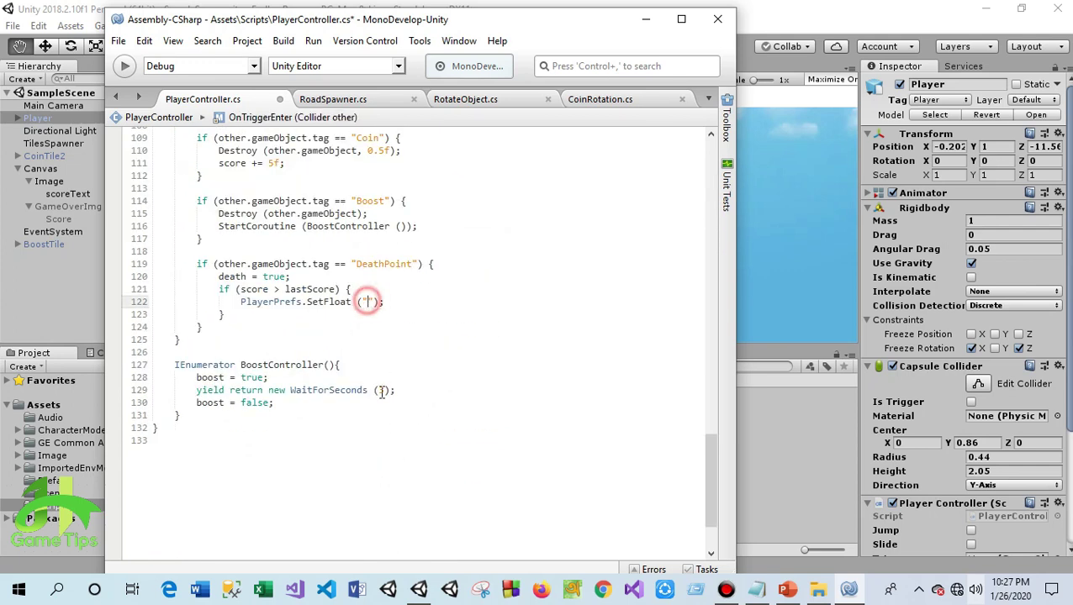
{"action": "type", "text": "MyScore"}
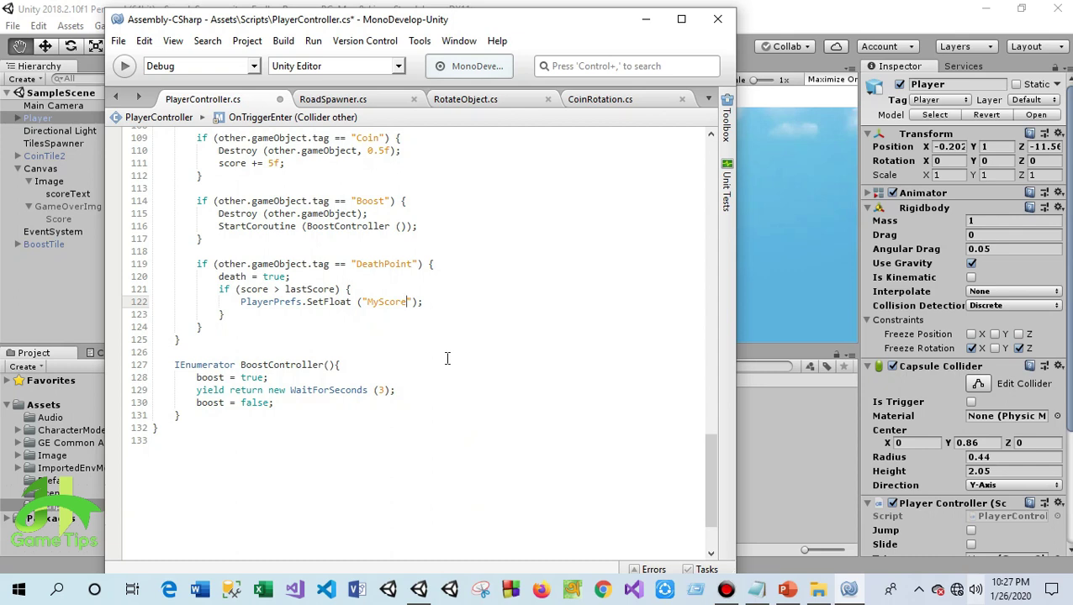
Add score as SetFloat's second argument
{"action": "left_click", "coordinate": [412, 302]}
{"action": "type", "text": ","}
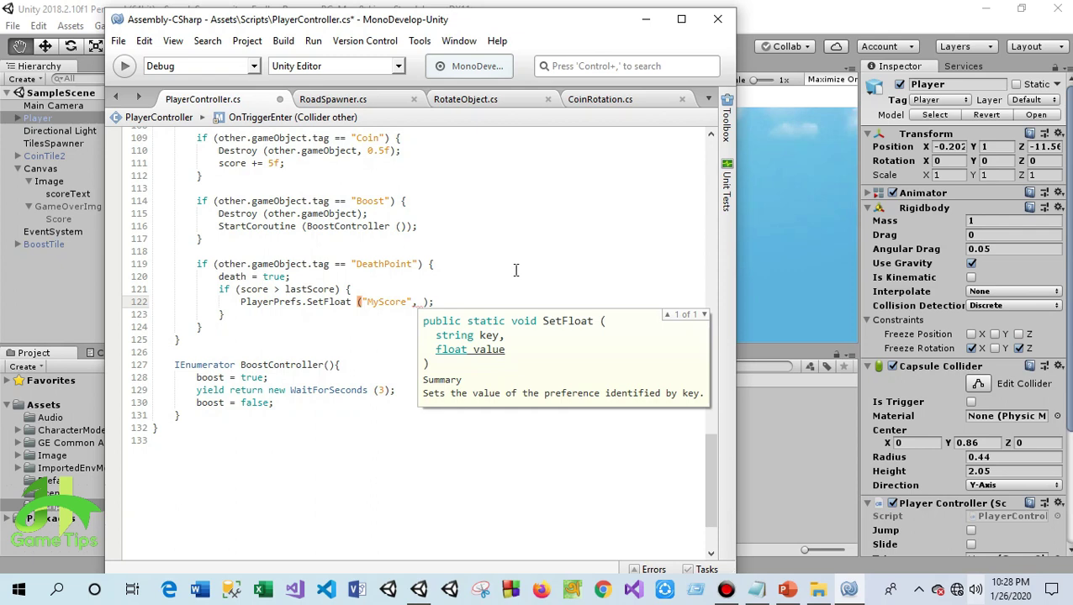
{"action": "type", "text": "sco"}
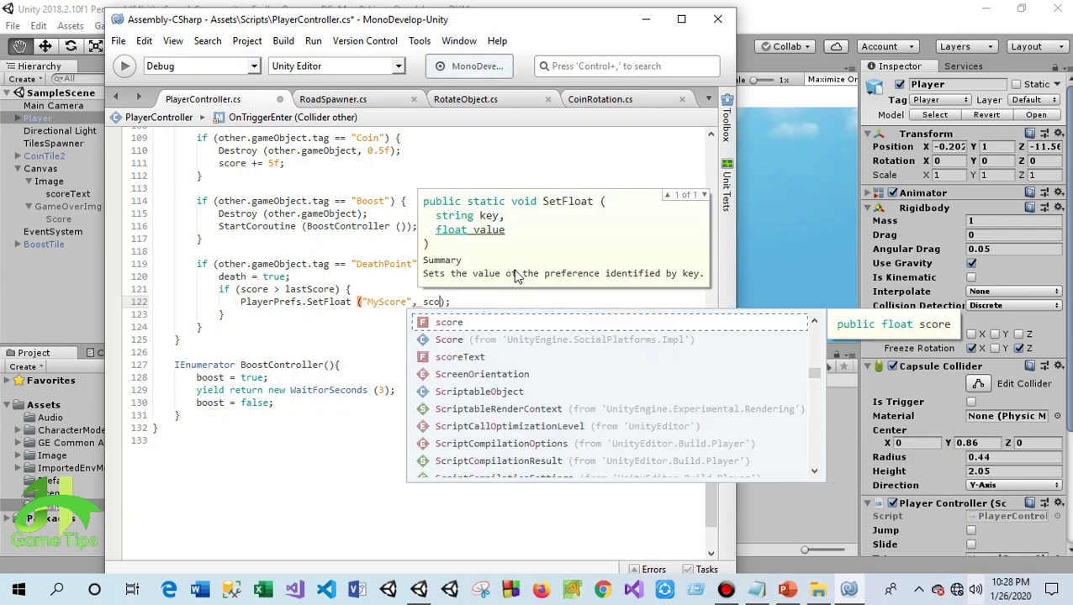
{"action": "key", "text": "Return"}
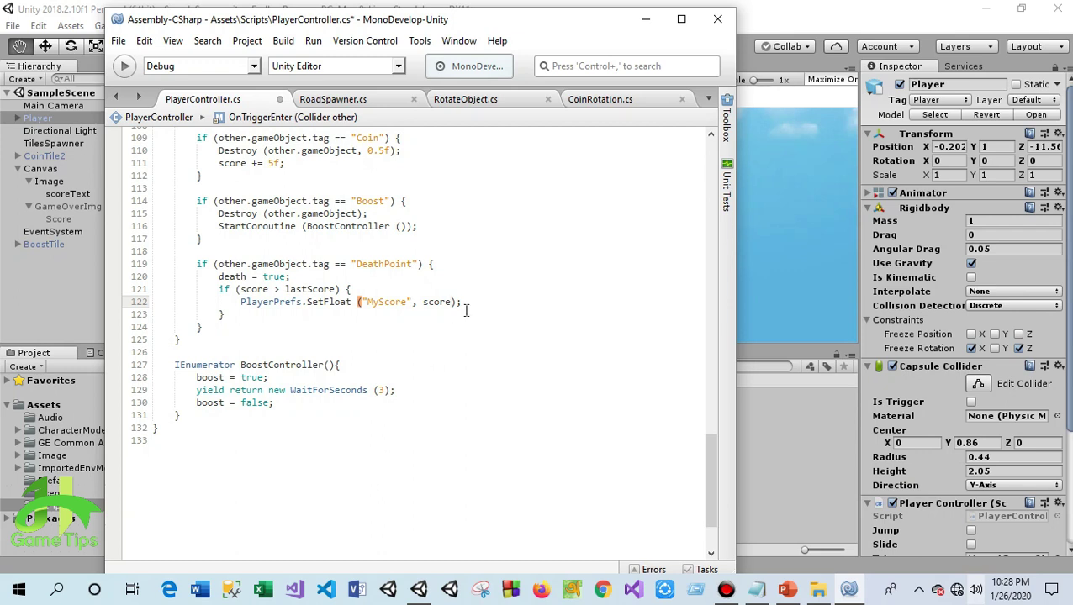
{"action": "scroll", "coordinate": [460, 363], "scroll_direction": "up", "scroll_amount": 13}
Below the scoreText line in Update(), start an if (score > lastScore) { block
{"action": "scroll", "coordinate": [437, 357], "scroll_direction": "up", "scroll_amount": 8}
{"action": "scroll", "coordinate": [283, 347], "scroll_direction": "up", "scroll_amount": 15}
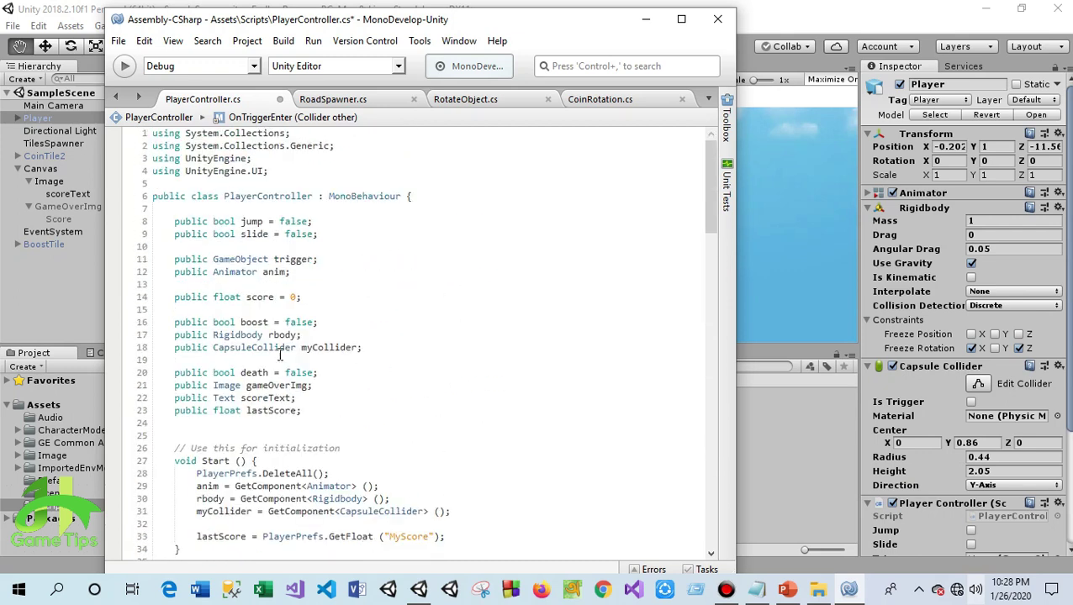
{"action": "scroll", "coordinate": [252, 374], "scroll_direction": "down", "scroll_amount": 4}
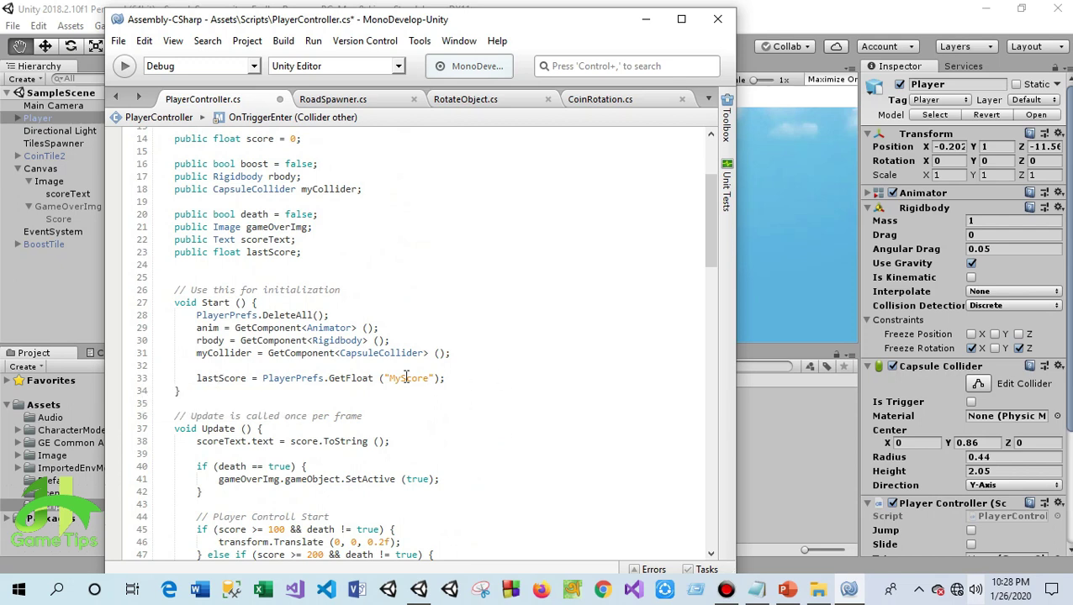
{"action": "scroll", "coordinate": [473, 408], "scroll_direction": "down", "scroll_amount": 4}
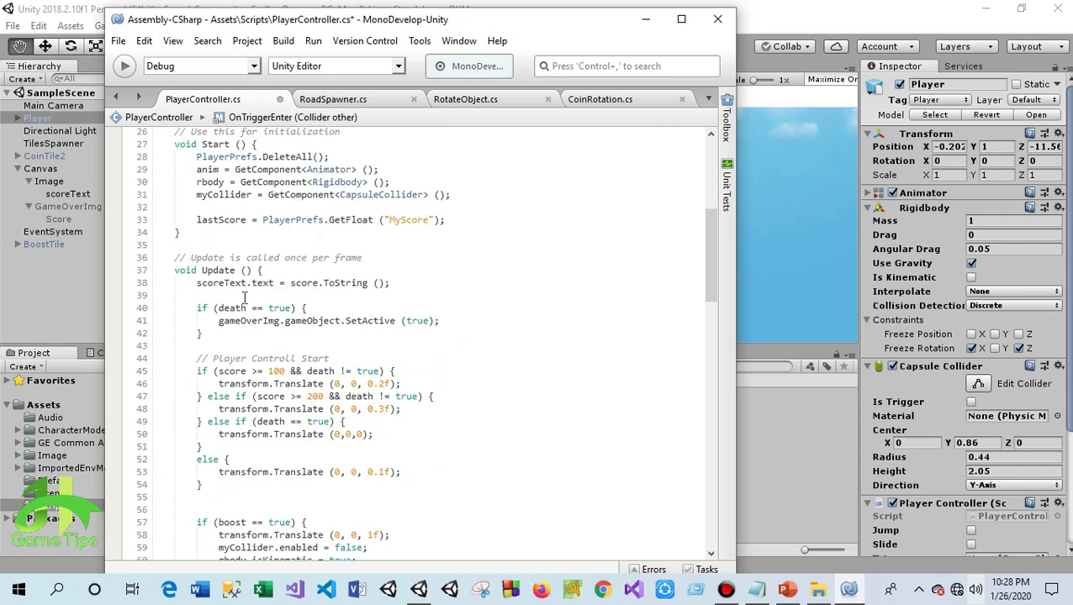
{"action": "left_click", "coordinate": [424, 286]}
{"action": "left_click", "coordinate": [425, 286]}
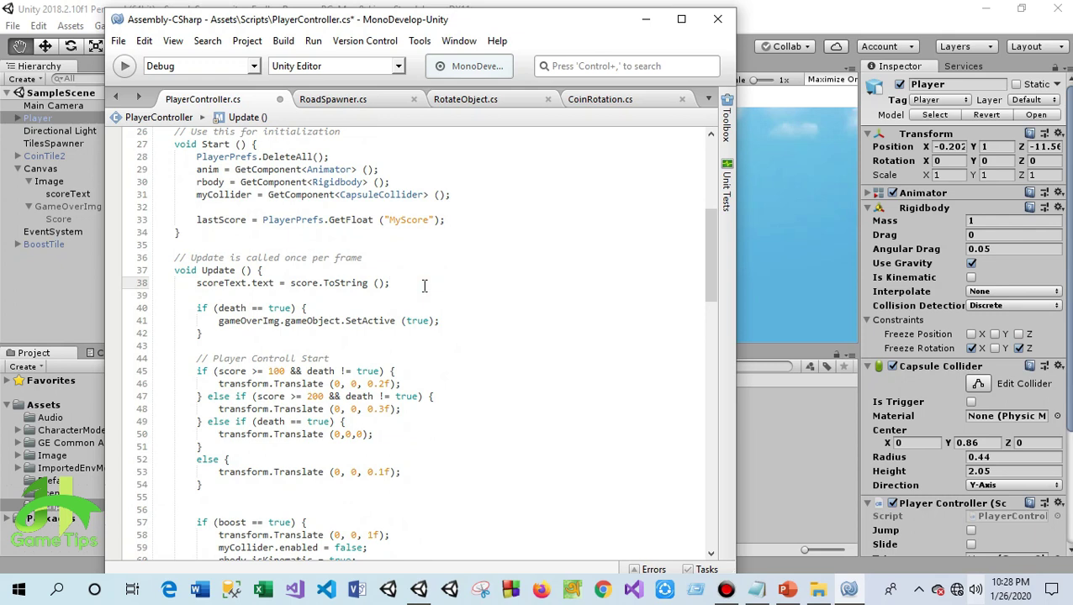
{"action": "key", "text": "Return"}
{"action": "key", "text": "Return"}
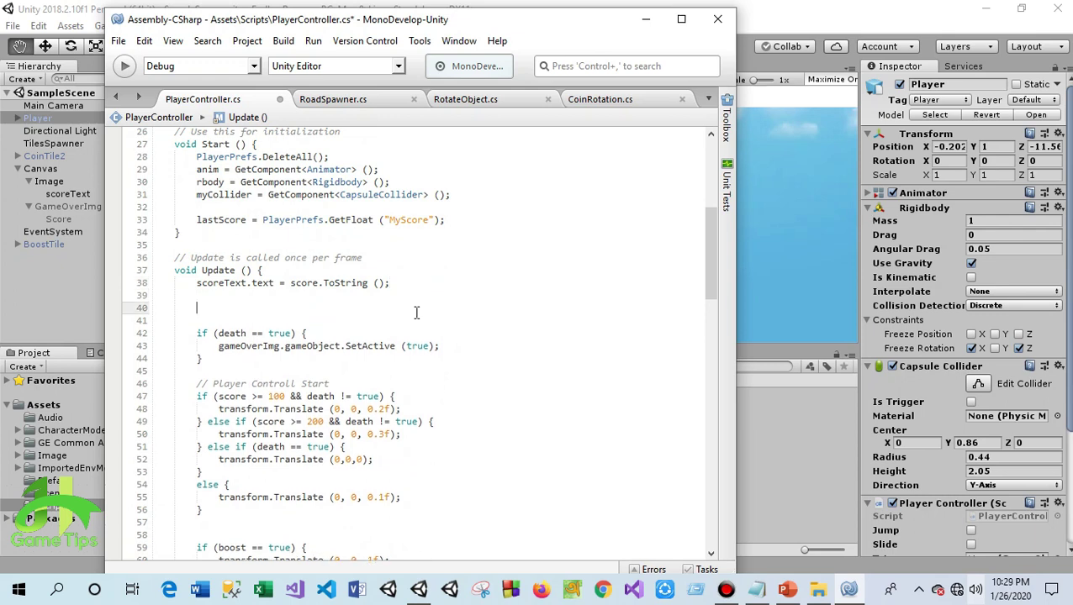
{"action": "type", "text": "if"}
{"action": "key", "text": "Escape"}
{"action": "type", "text": ")"}
{"action": "type", "text": "s"}
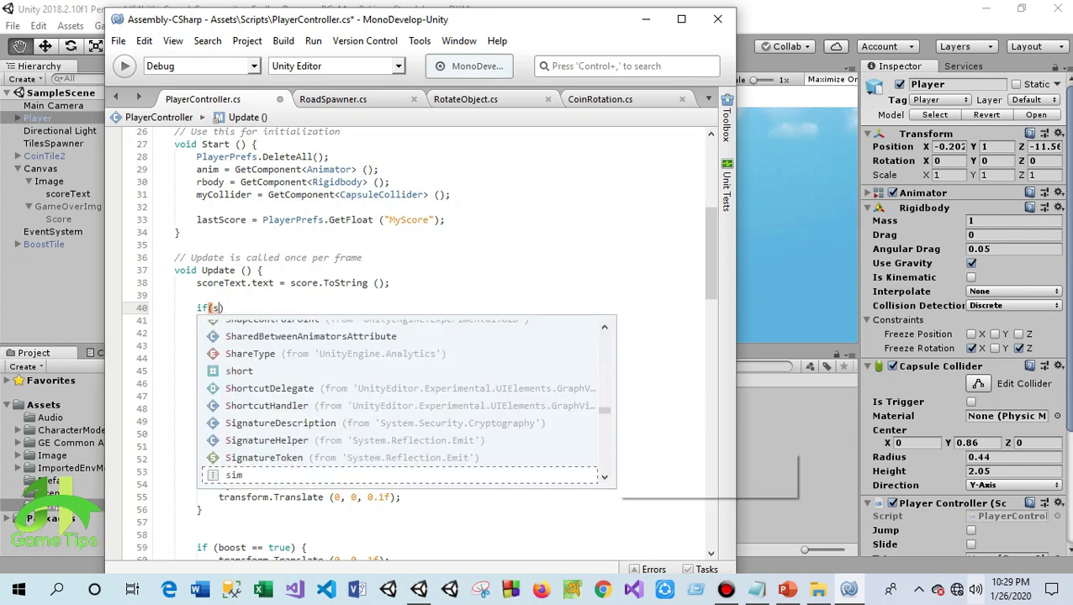
{"action": "type", "text": "co"}
{"action": "key", "text": "Return"}
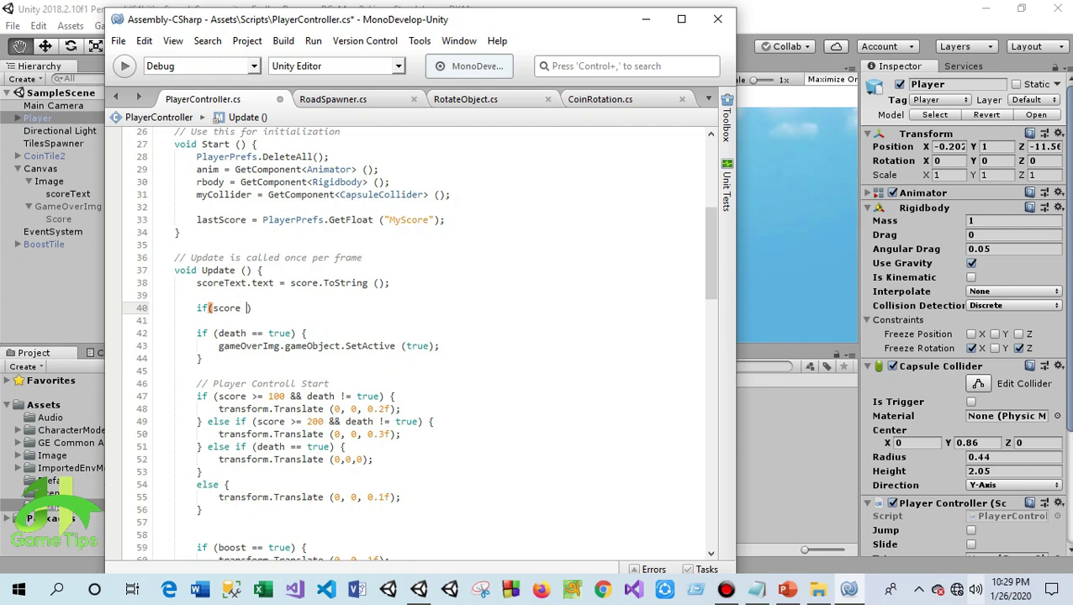
{"action": "type", "text": "> las"}
{"action": "key", "text": "Return"}
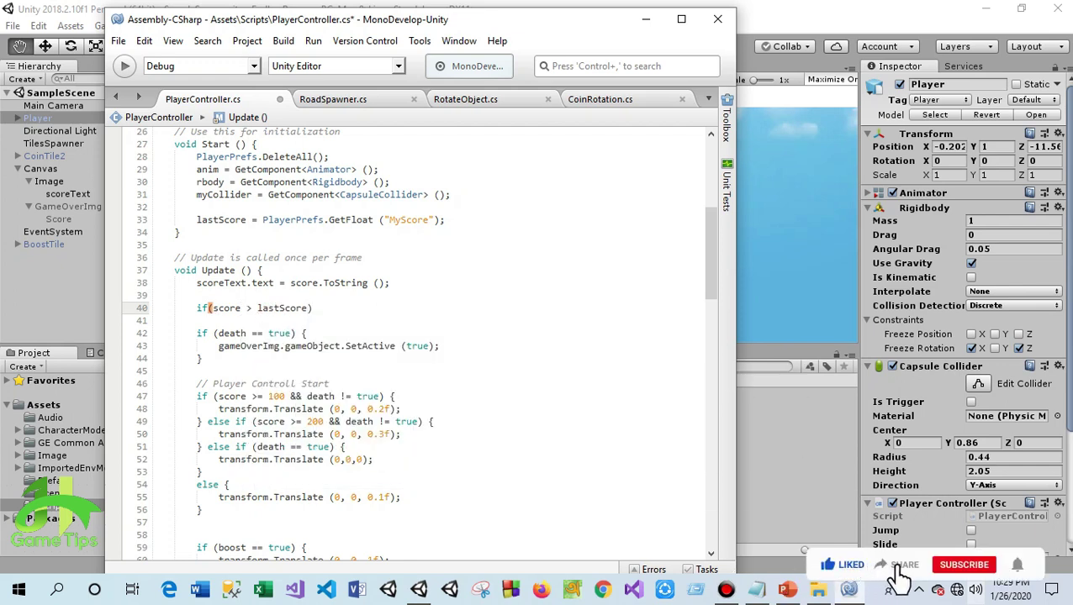
{"action": "type", "text": "{"}
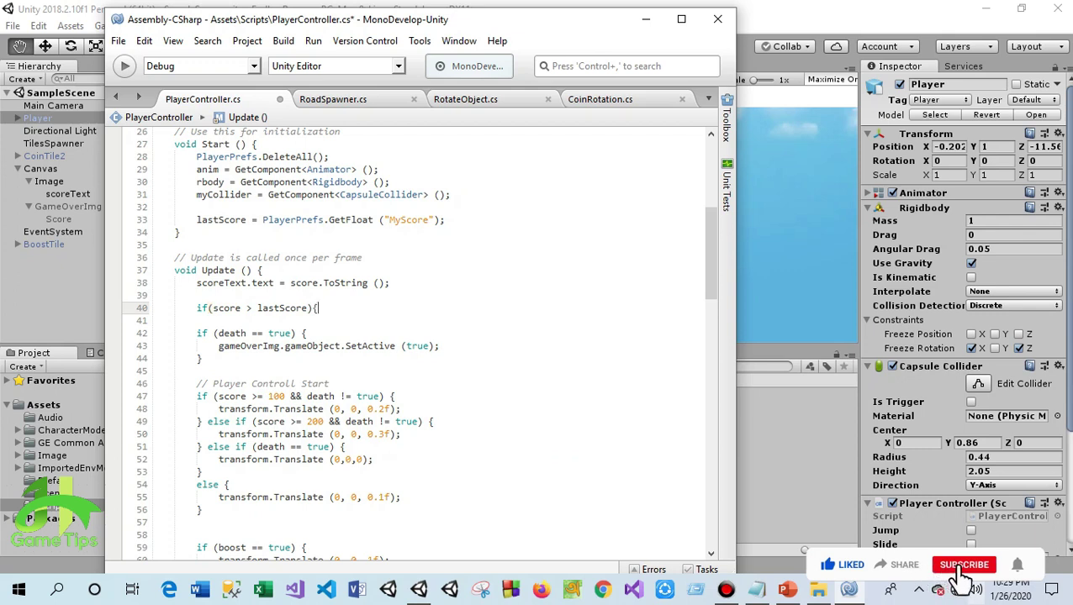
{"action": "key", "text": "Return"}
Close the if block, add an else { } block, and leave blank lines inside both
{"action": "type", "text": "}"}
{"action": "key", "text": "Return"}
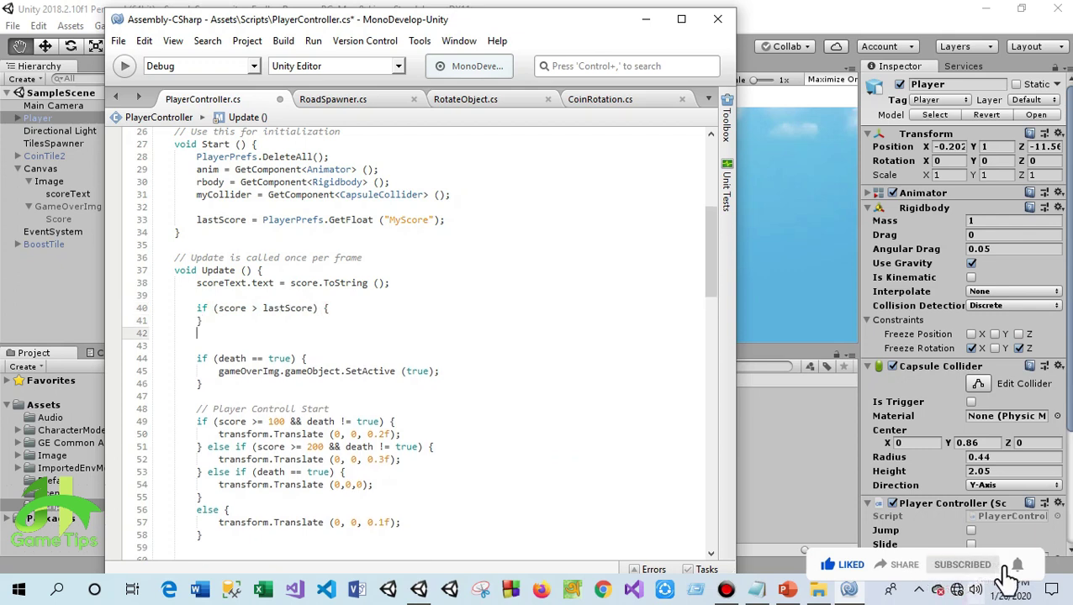
{"action": "type", "text": "els"}
{"action": "key", "text": "Return"}
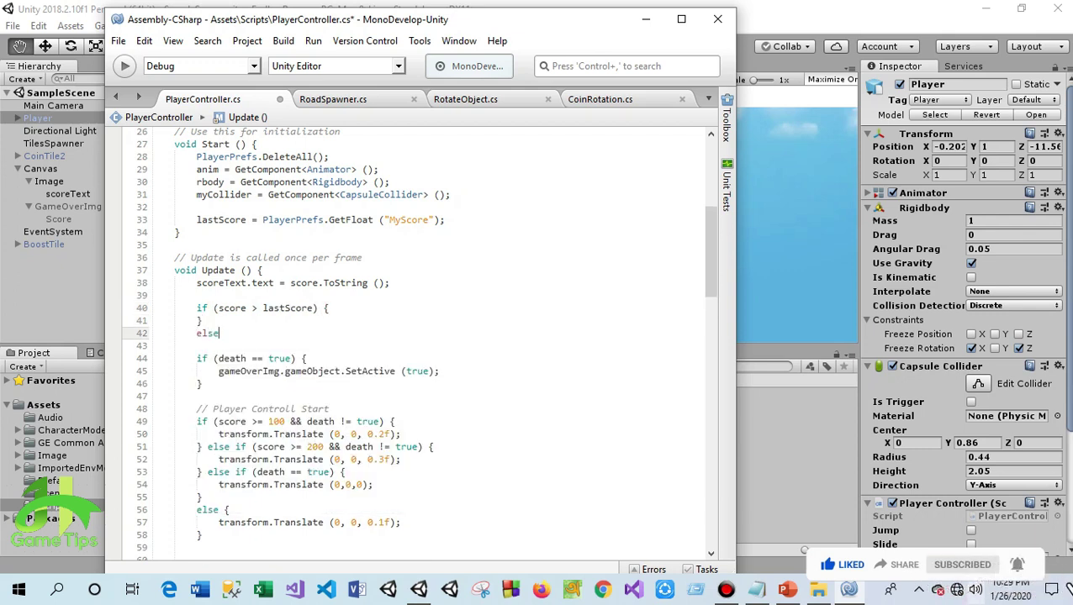
{"action": "type", "text": "{"}
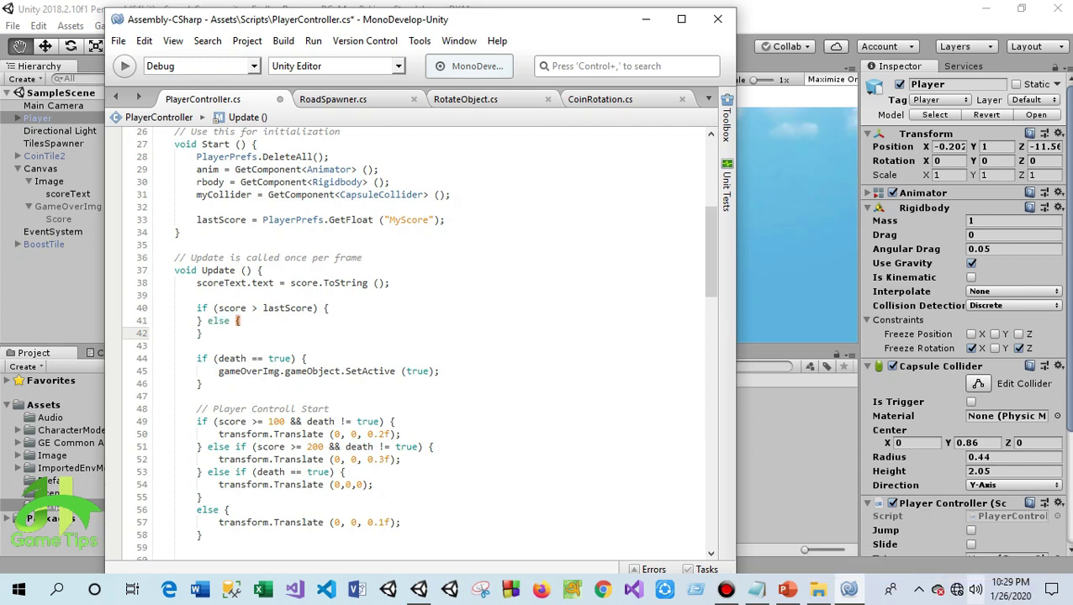
{"action": "left_click", "coordinate": [364, 308]}
{"action": "key", "text": "Return"}
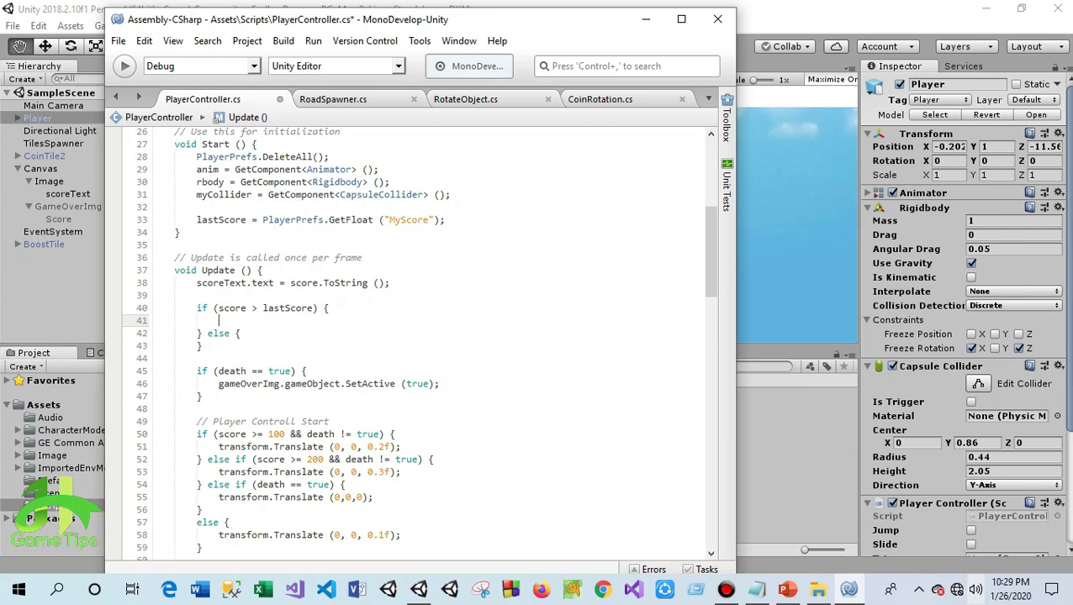
{"action": "left_click", "coordinate": [264, 335]}
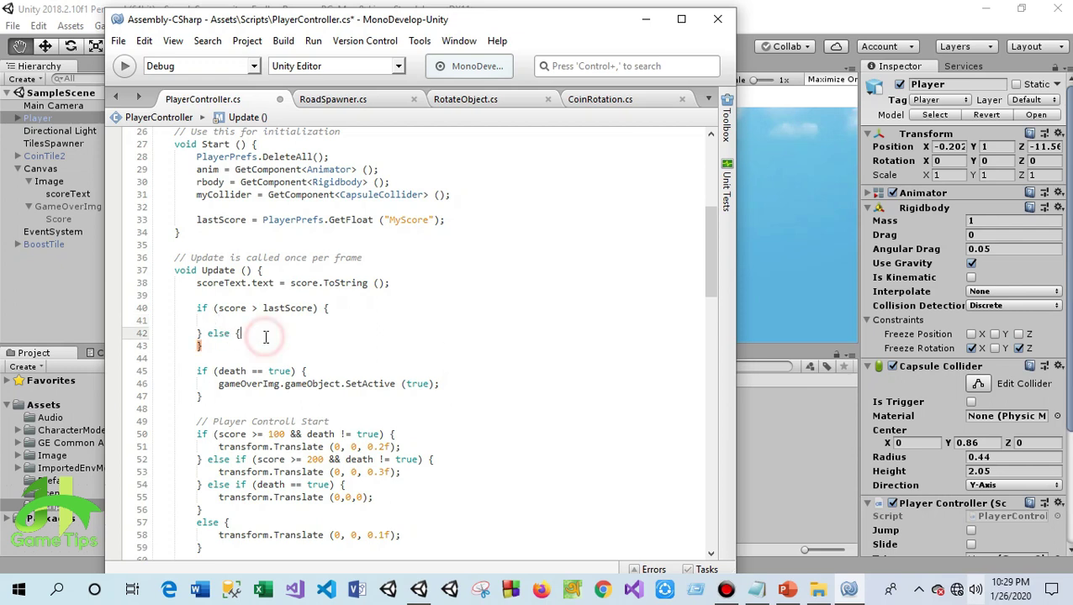
{"action": "key", "text": "Return"}
Add a 'public Text bestScoreText;' field right after the scoreText declaration
{"action": "scroll", "coordinate": [332, 337], "scroll_direction": "up", "scroll_amount": 6}
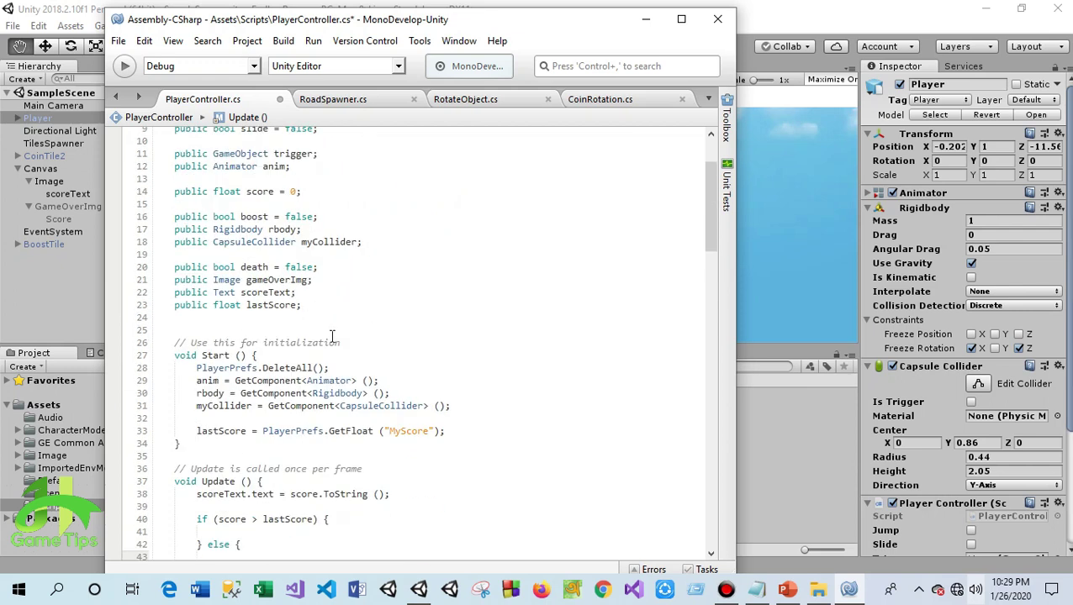
{"action": "left_click", "coordinate": [304, 307]}
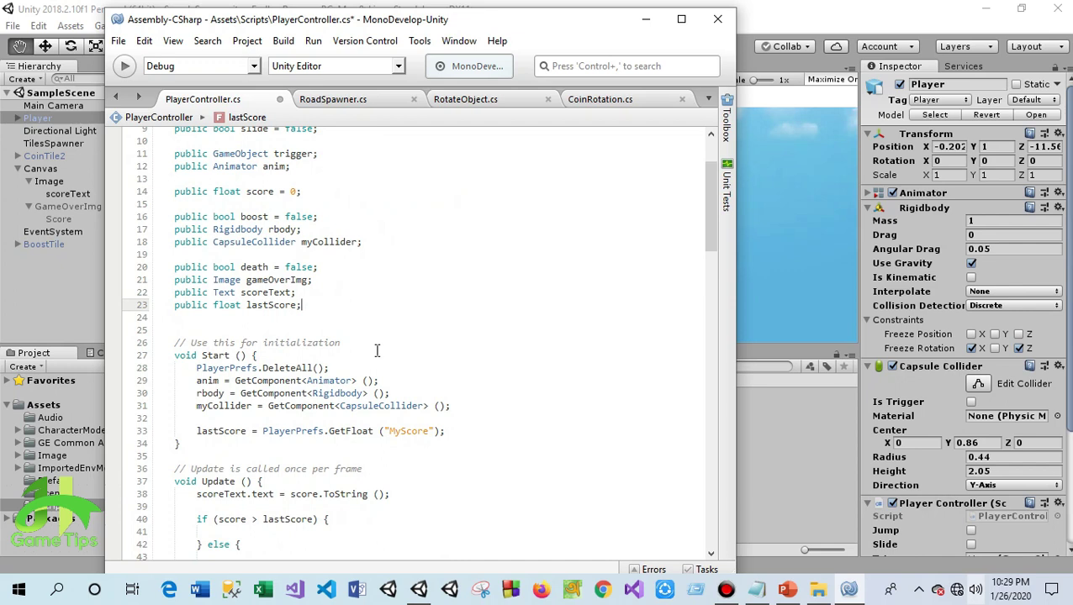
{"action": "left_click", "coordinate": [301, 291]}
{"action": "key", "text": "Return"}
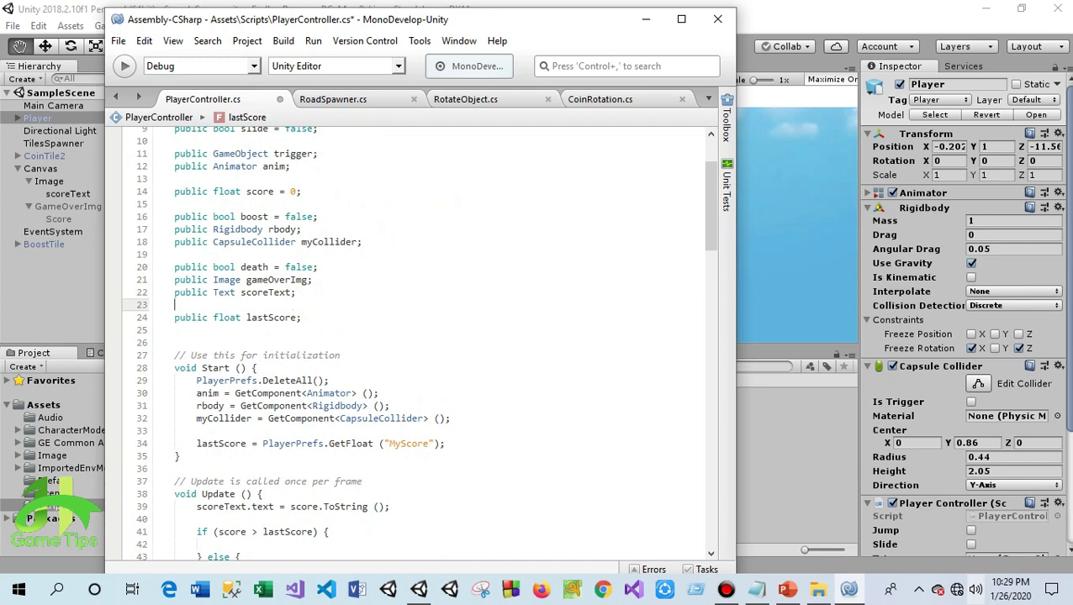
{"action": "type", "text": "public "}
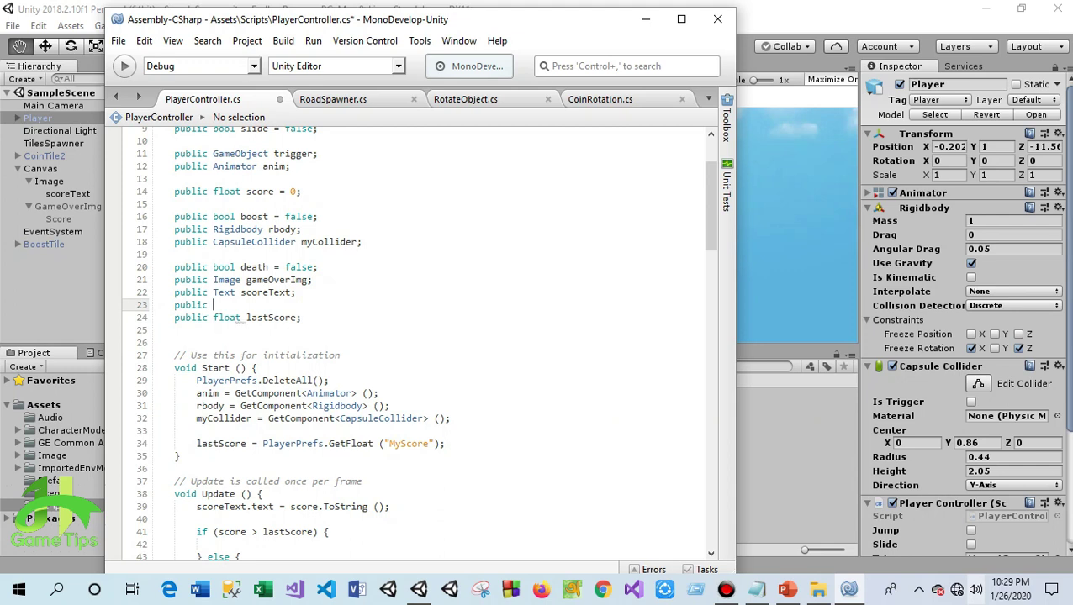
{"action": "type", "text": "Text"}
{"action": "key", "text": "Return"}
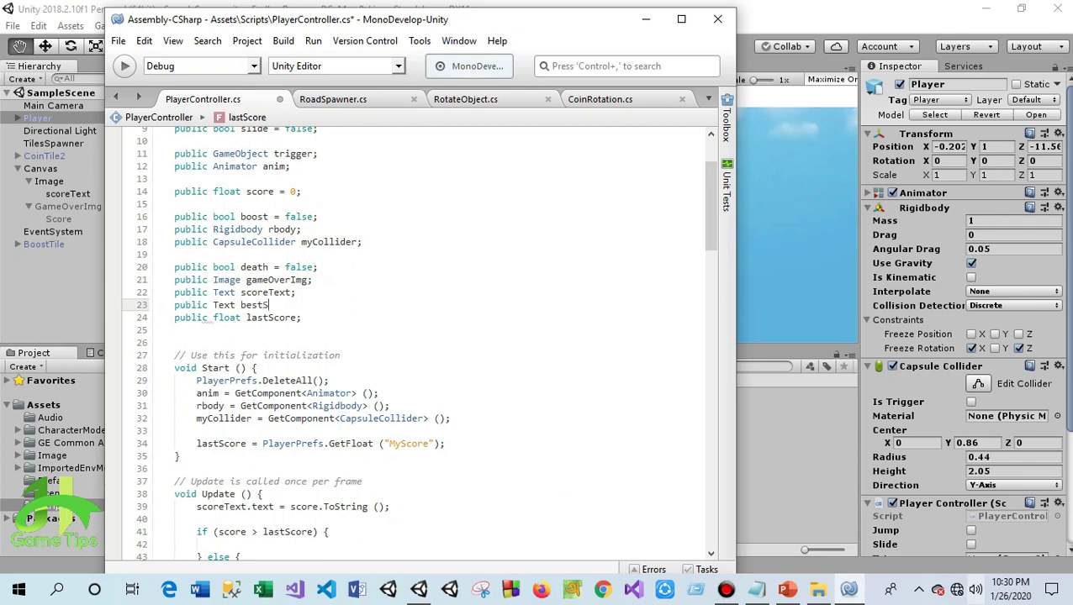
{"action": "type", "text": "oreText;"}
{"action": "scroll", "coordinate": [375, 299], "scroll_direction": "down", "scroll_amount": 6}
In the if branch, write bestScoreText.text = score.ToString (); using autocomplete
{"action": "left_click", "coordinate": [252, 333]}
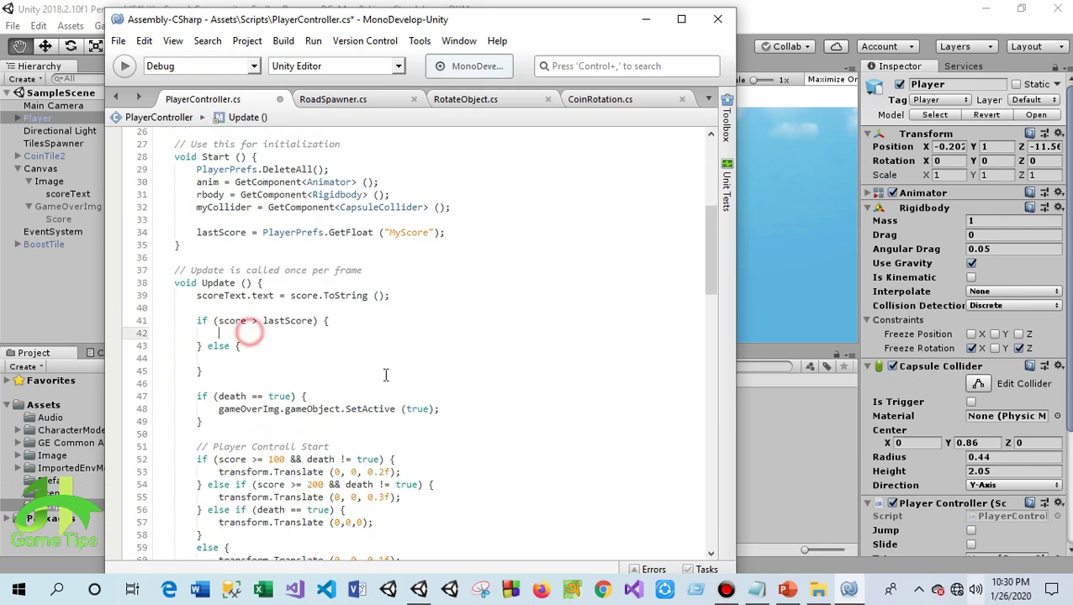
{"action": "type", "text": "bes"}
{"action": "key", "text": "Return"}
{"action": "type", "text": ".te"}
{"action": "key", "text": "Return"}
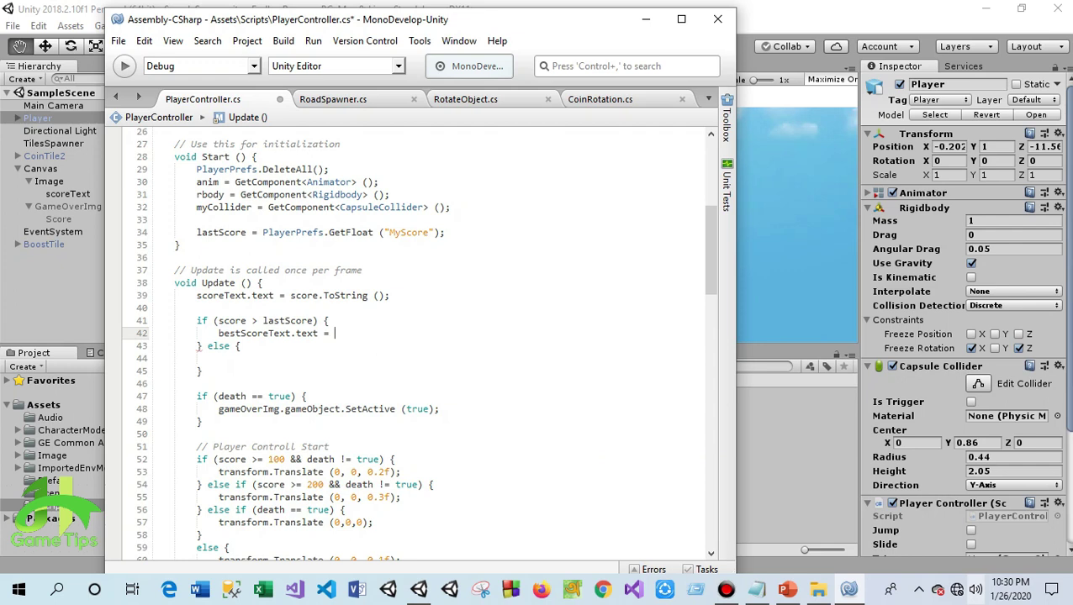
{"action": "type", "text": "sco"}
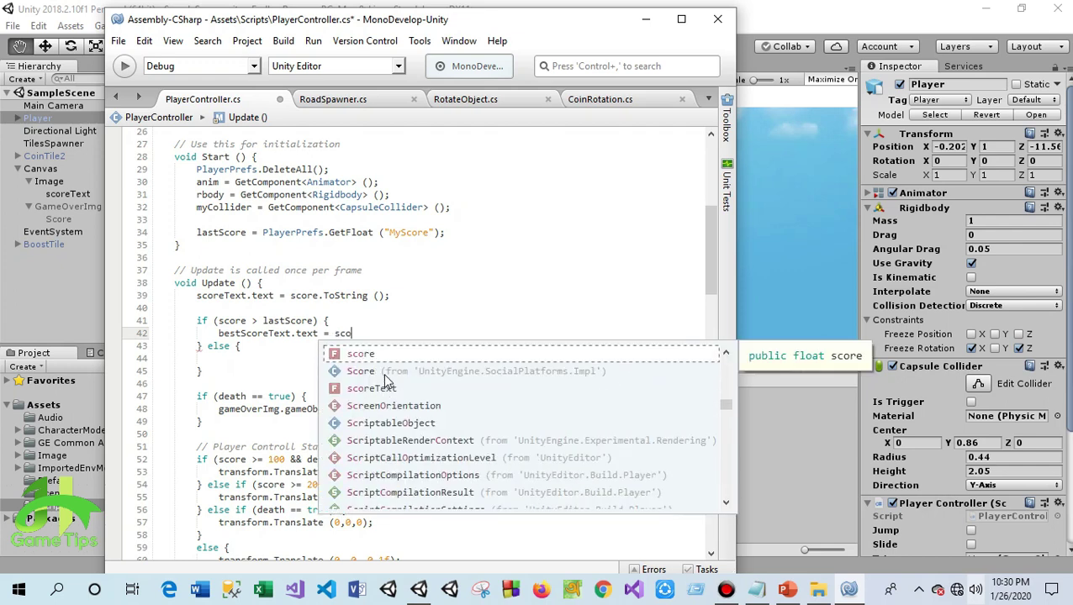
{"action": "key", "text": "Return"}
{"action": "type", "text": "."}
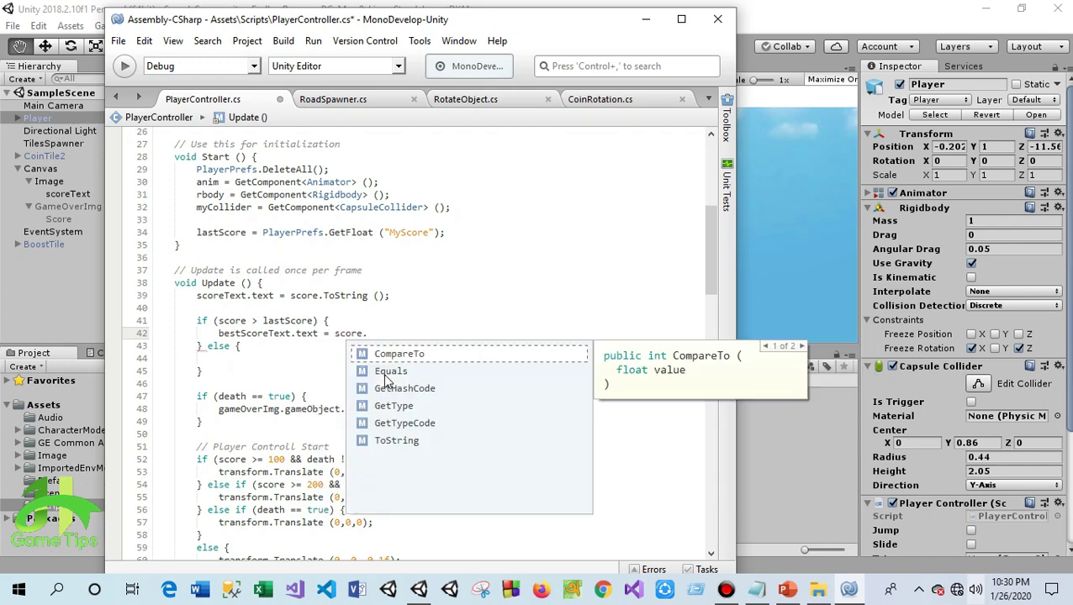
{"action": "type", "text": "To"}
{"action": "key", "text": "Return"}
{"action": "key", "text": "Right"}
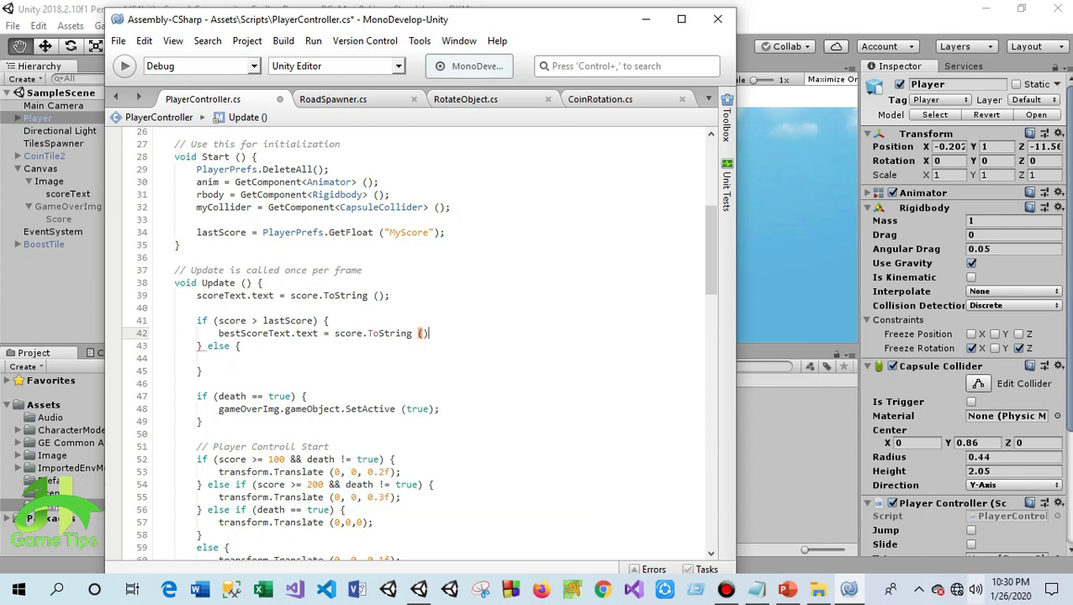
{"action": "type", "text": ";"}
Add the same bestScoreText.text = score.ToString(); line inside the else branch
{"action": "left_click", "coordinate": [263, 350]}
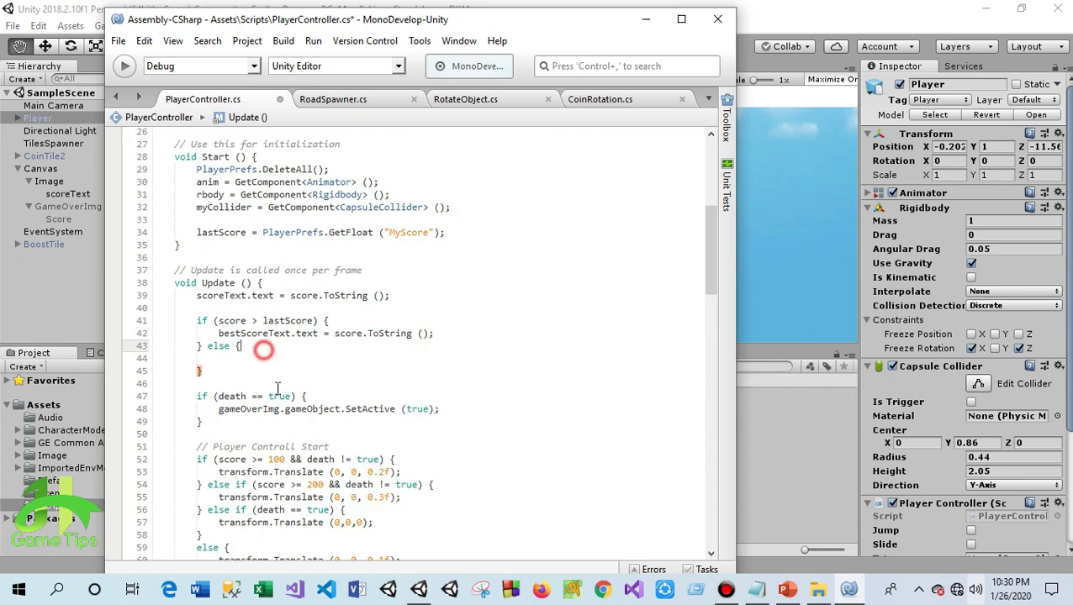
{"action": "key", "text": "Return"}
{"action": "type", "text": "bes"}
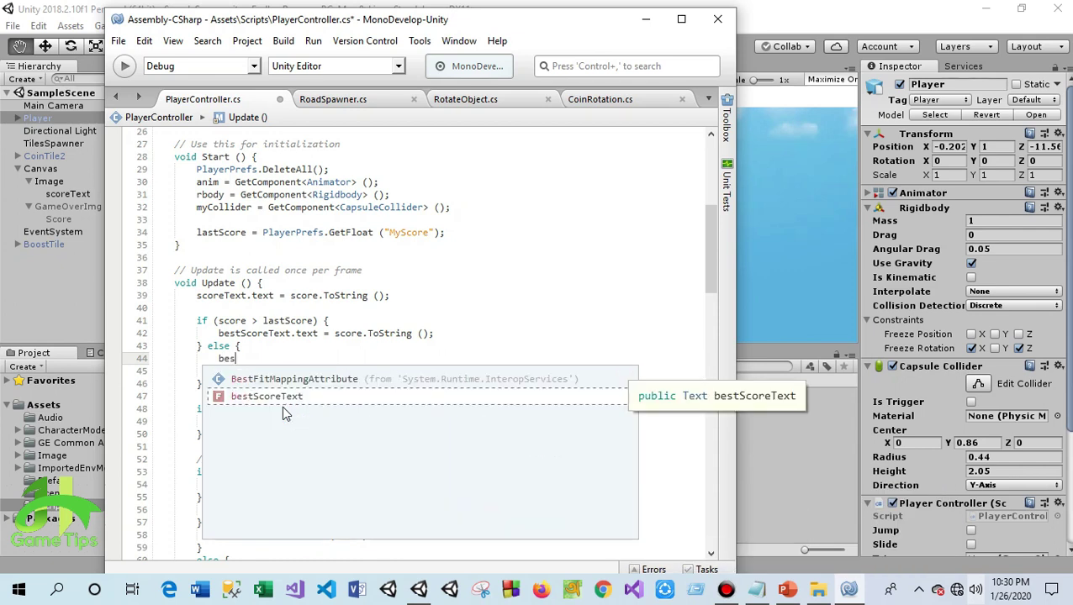
{"action": "key", "text": "Return"}
{"action": "type", "text": ".tex"}
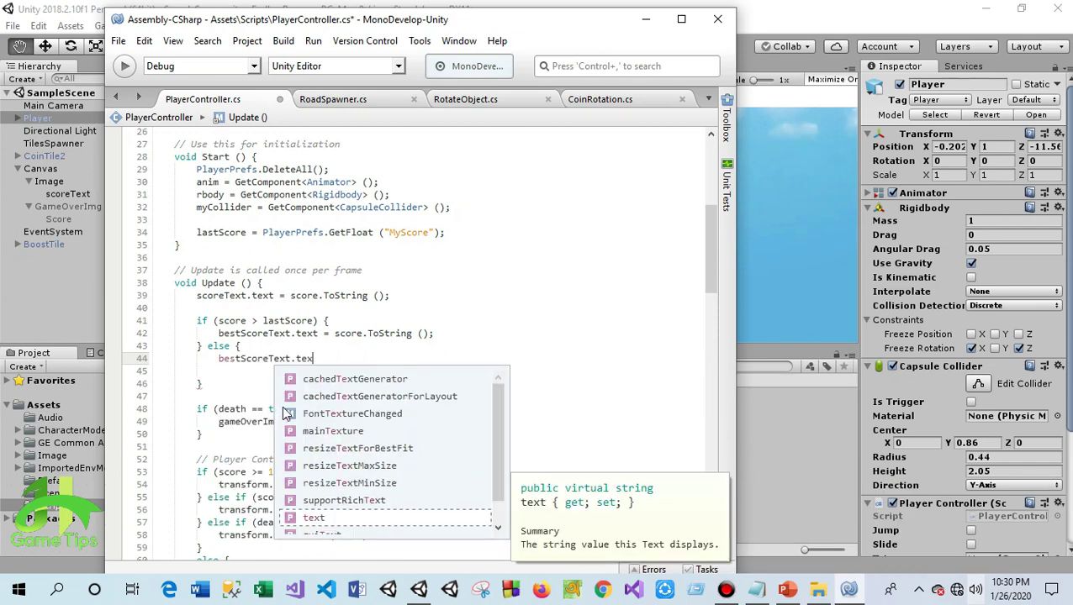
{"action": "key", "text": "Return"}
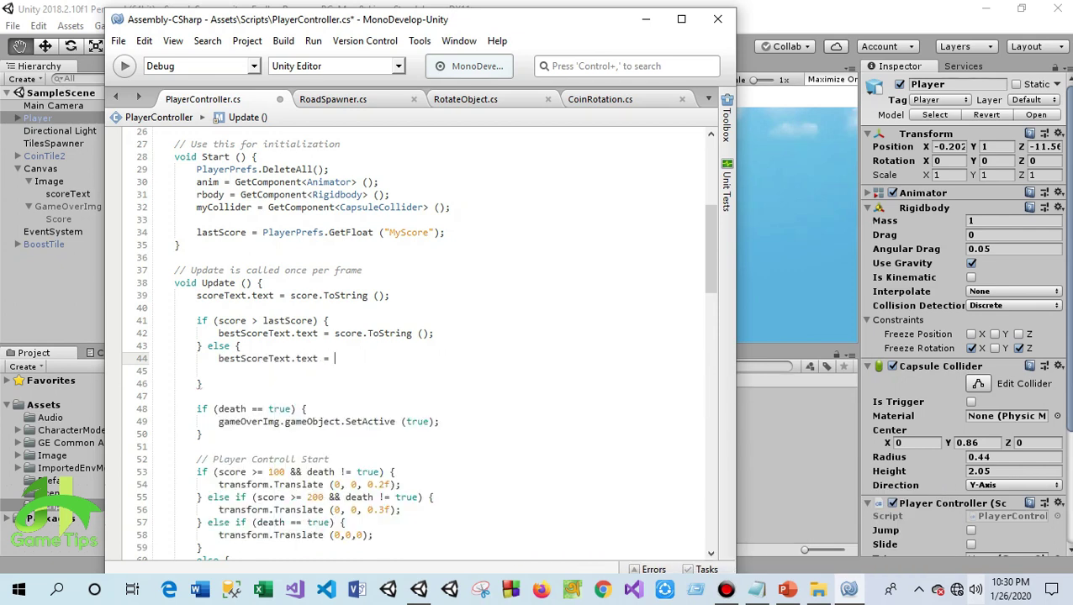
{"action": "type", "text": "score"}
{"action": "key", "text": "Return"}
{"action": "type", "text": ".to();"}
{"action": "mouse_move", "coordinate": [232, 322]}
{"action": "mouse_move", "coordinate": [284, 321]}
{"action": "left_click", "coordinate": [333, 334]}
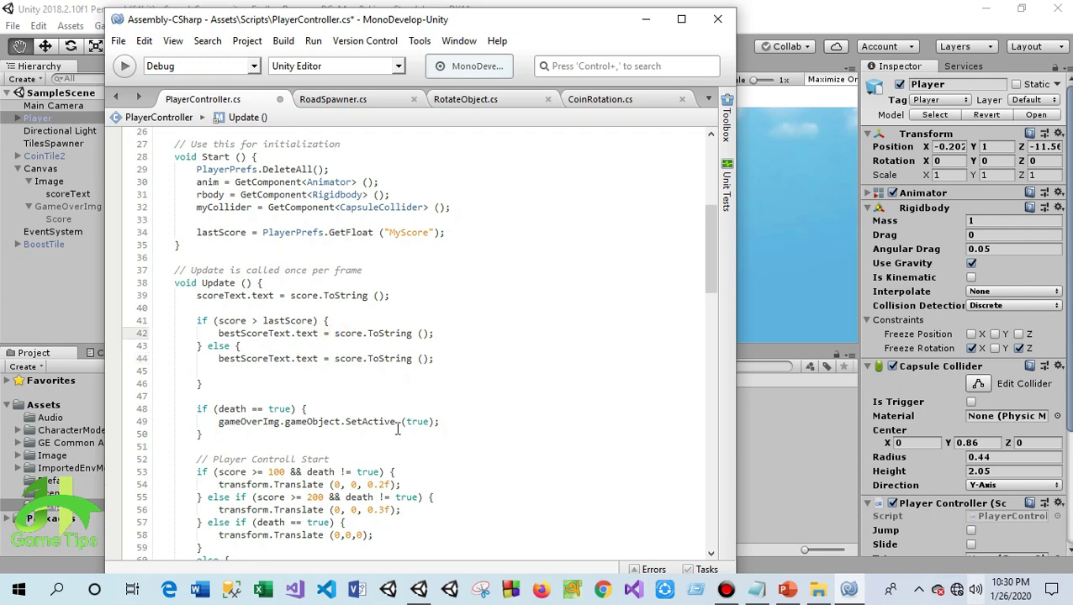
Prefix the score with "Best Score : " in the if branch and "Your Score : " in the else branch
{"action": "type", "text": "\"\""}
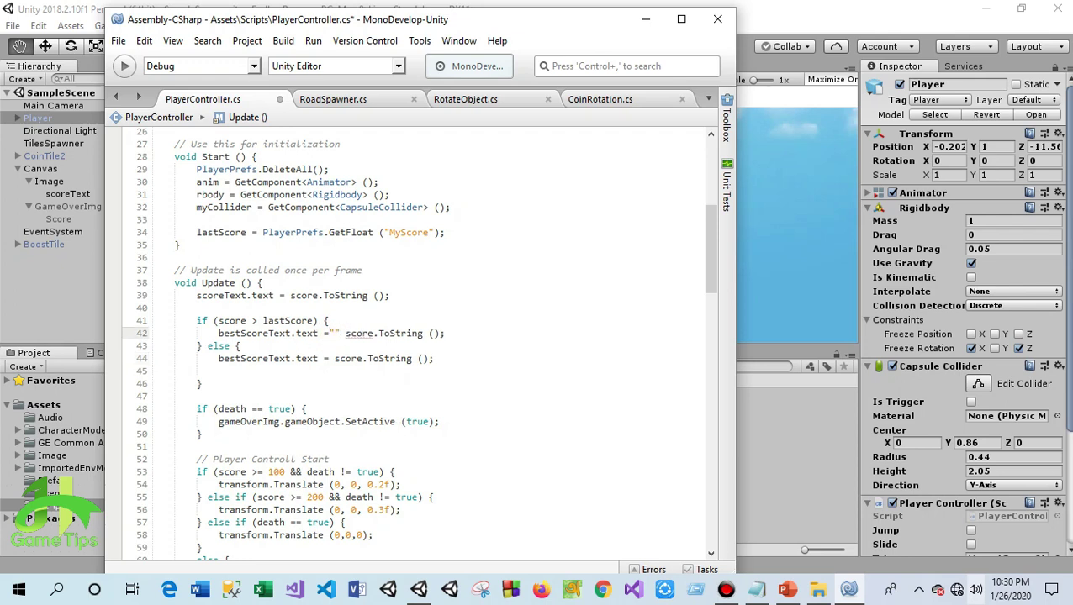
{"action": "type", "text": "+"}
{"action": "type", "text": "Best S"}
{"action": "type", "text": "core"}
{"action": "type", "text": " :"}
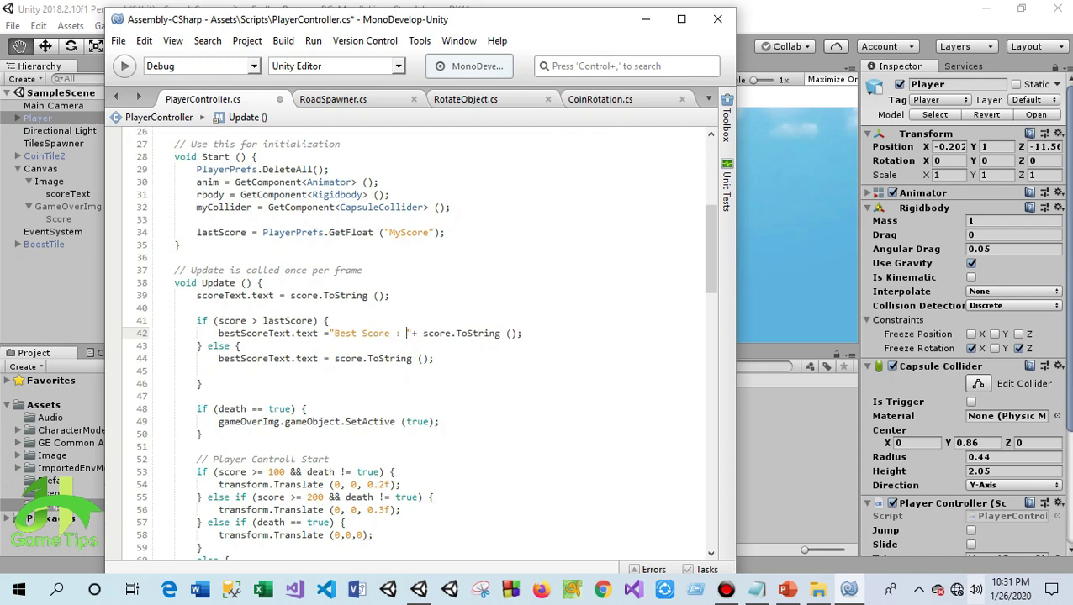
{"action": "left_click", "coordinate": [328, 359]}
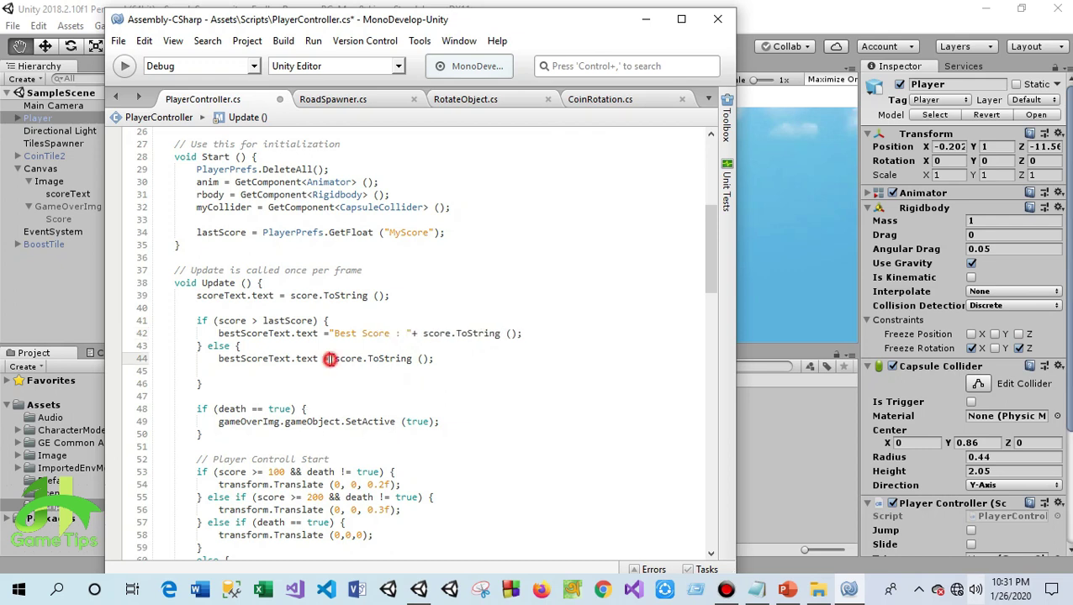
{"action": "type", "text": "\"\""}
{"action": "type", "text": "+"}
{"action": "type", "text": "Yu"}
{"action": "key", "text": "BackSpace"}
{"action": "type", "text": "our Score :"}
{"action": "left_click", "coordinate": [588, 429]}
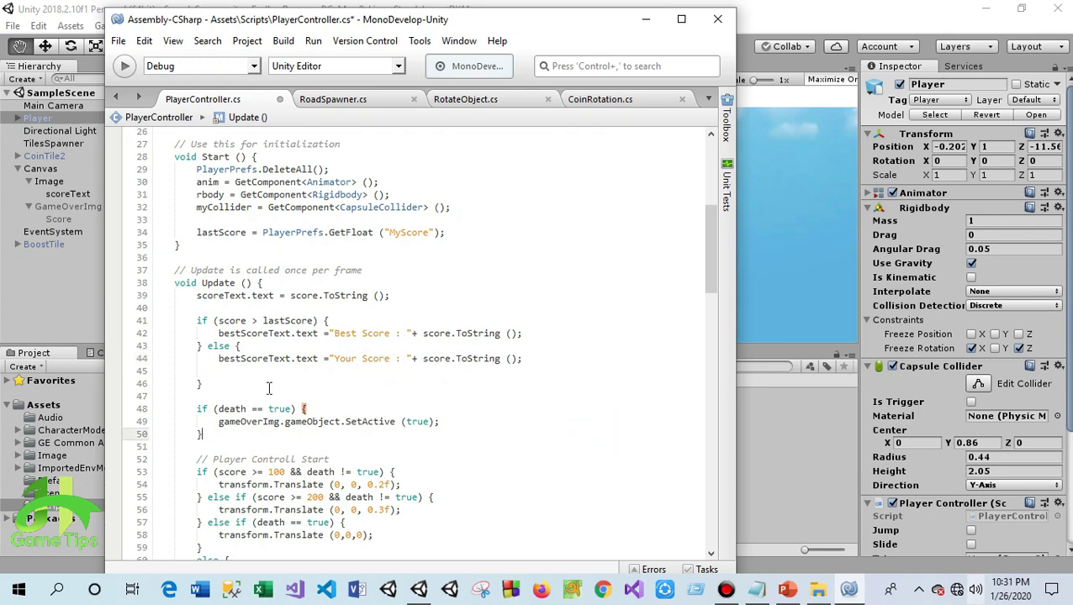
Delete the empty line 45 and save PlayerController.cs
{"action": "left_click", "coordinate": [188, 373]}
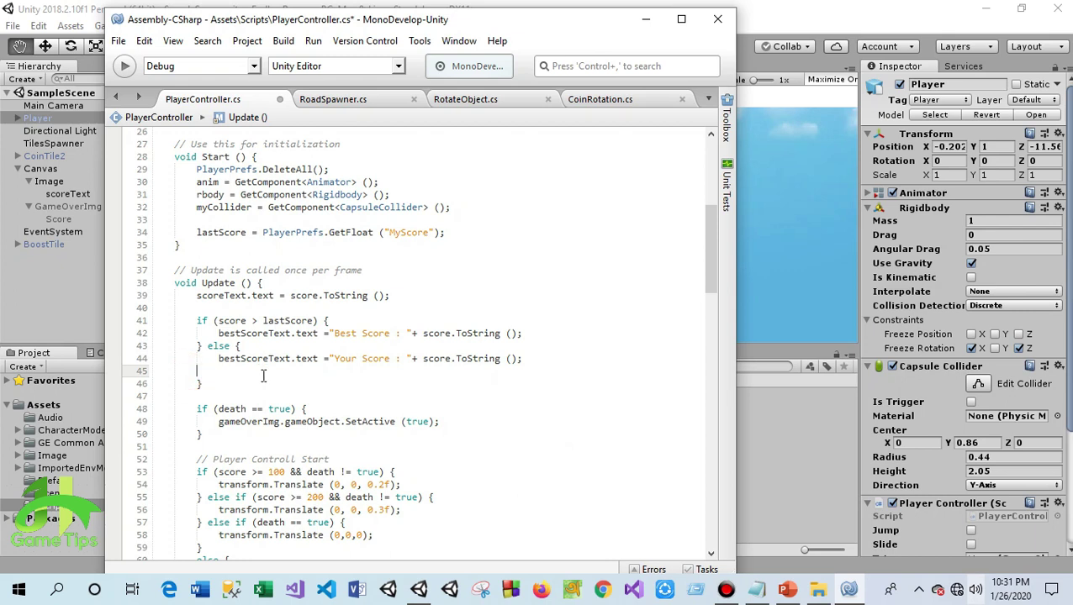
{"action": "key", "text": "BackSpace"}
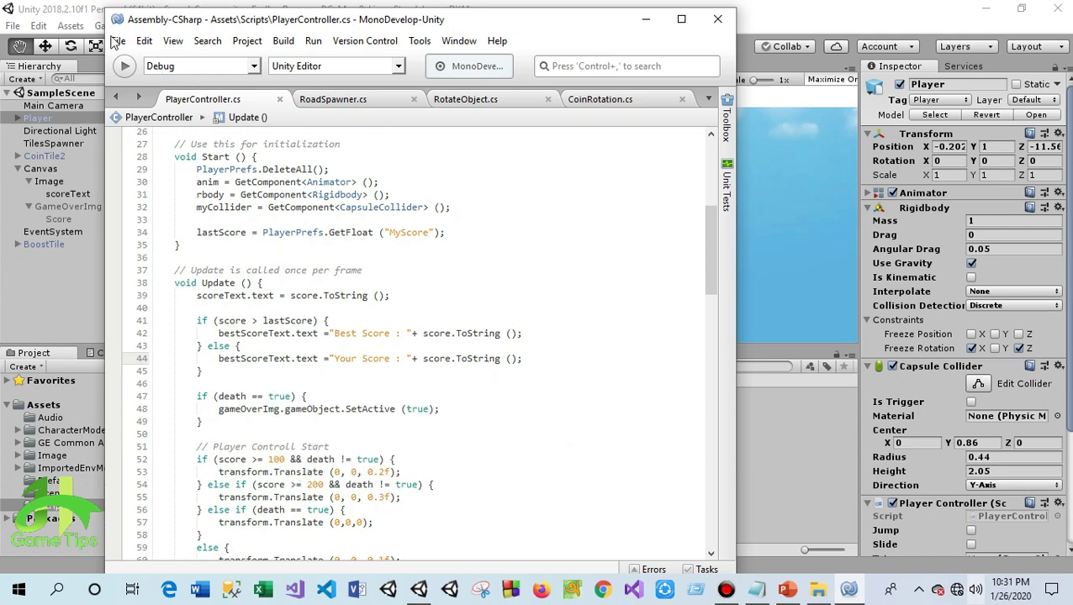
{"action": "left_click", "coordinate": [115, 40]}
Rename the Score text under GameOverImg to BestScoreText
{"action": "left_click", "coordinate": [80, 17]}
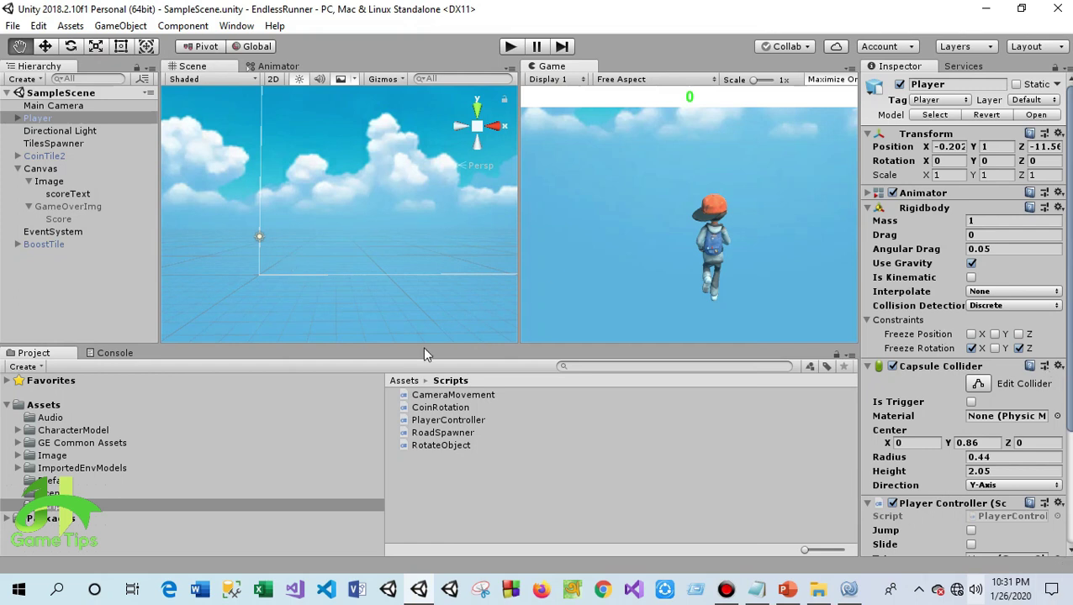
{"action": "scroll", "coordinate": [929, 290], "scroll_direction": "down", "scroll_amount": 5}
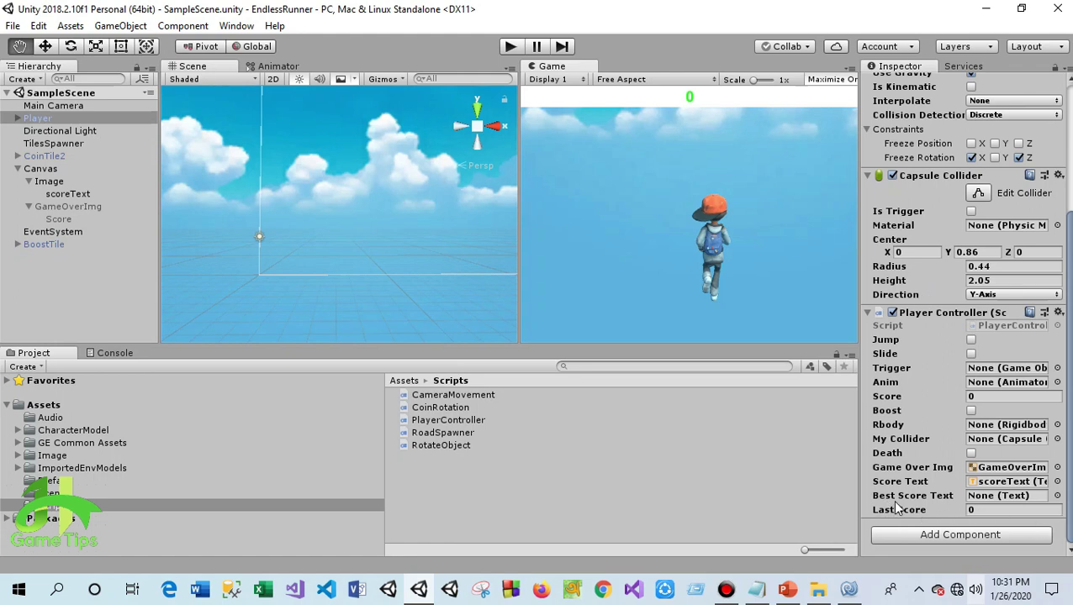
{"action": "left_click", "coordinate": [67, 220]}
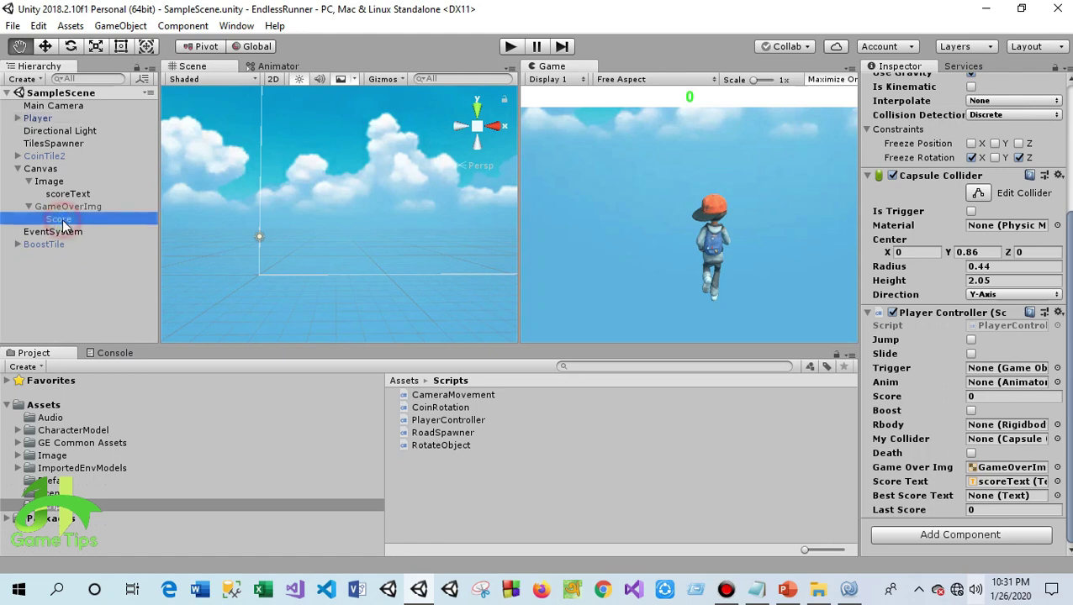
{"action": "scroll", "coordinate": [959, 210], "scroll_direction": "up", "scroll_amount": 5}
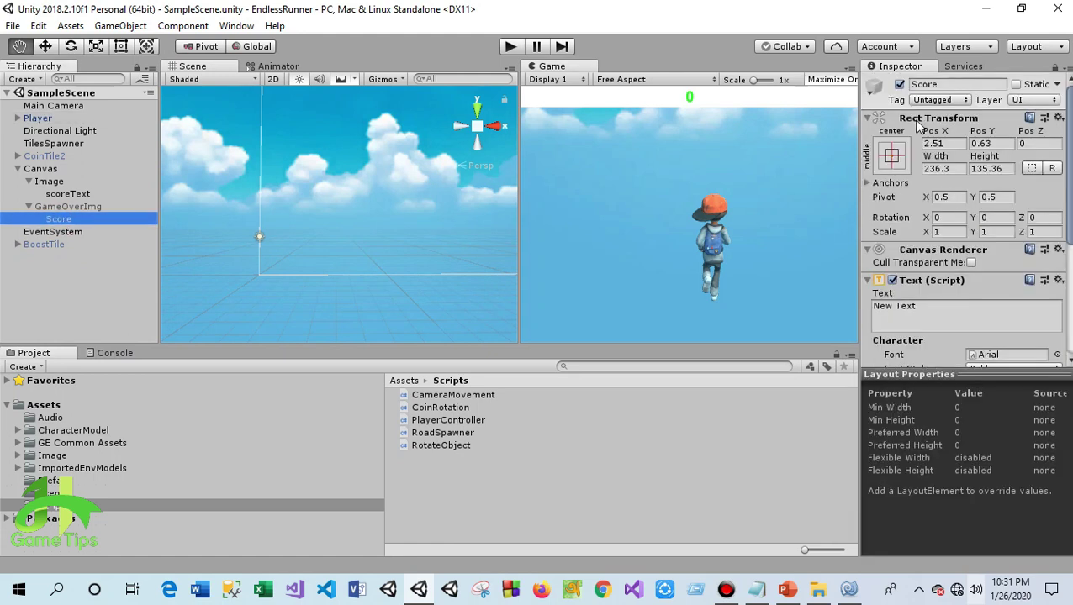
{"action": "left_click", "coordinate": [921, 85]}
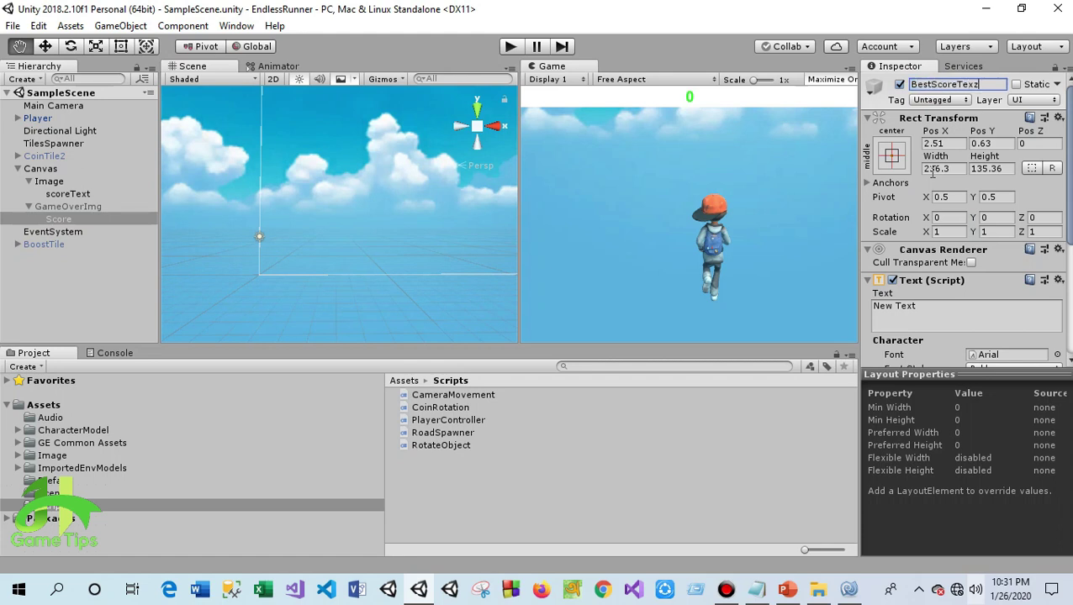
{"action": "key", "text": "Return"}
Assign BestScoreText to the Player Controller's Best Score Text field
{"action": "left_click", "coordinate": [38, 119]}
{"action": "scroll", "coordinate": [962, 423], "scroll_direction": "down", "scroll_amount": 5}
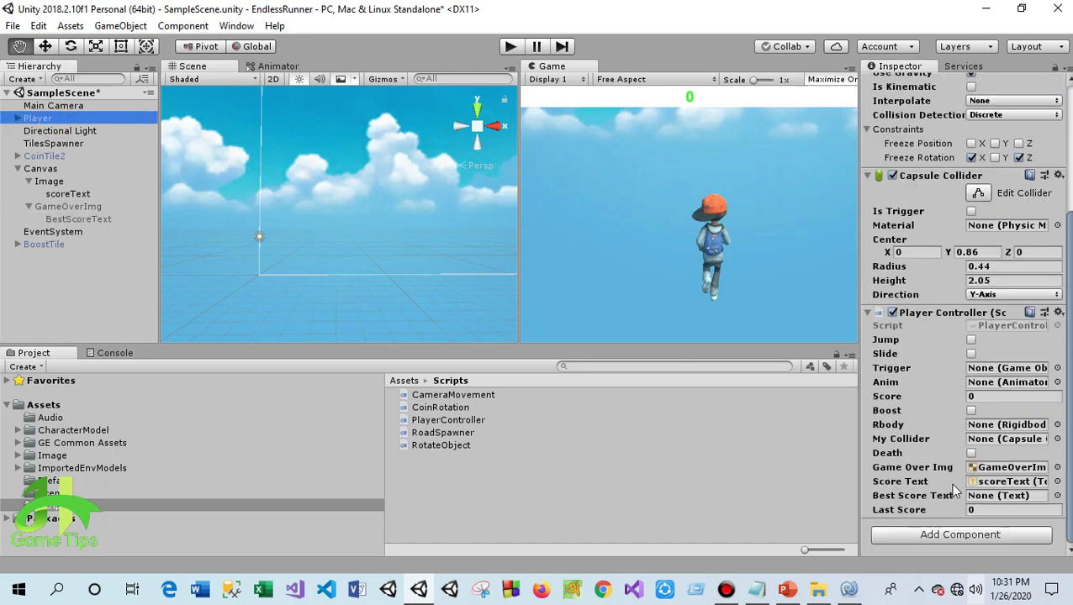
{"action": "left_click_drag", "start_coordinate": [67, 219], "coordinate": [1006, 503]}
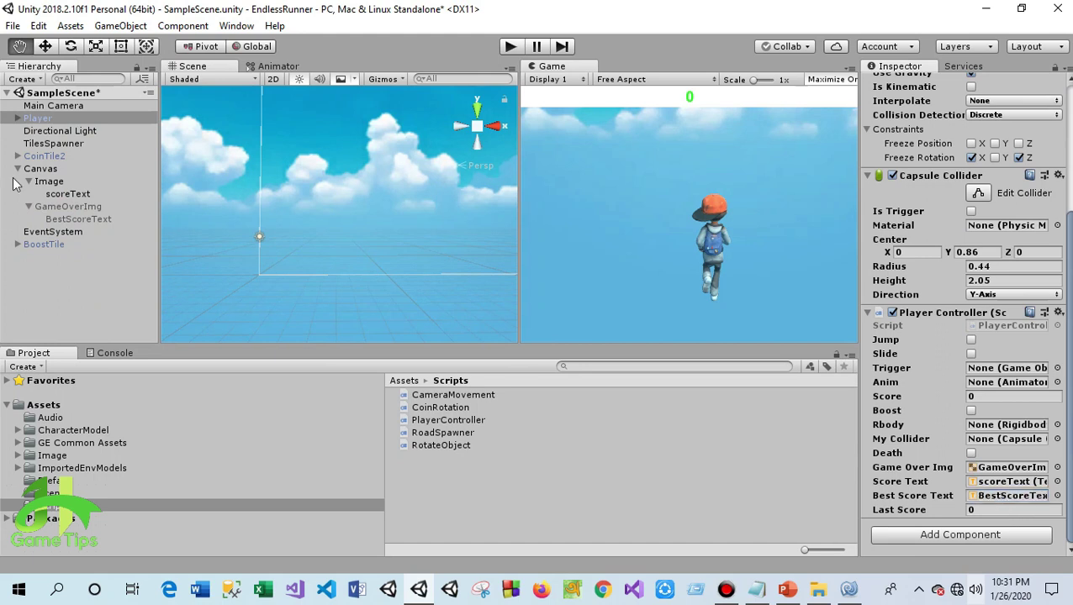
Save the scene and start a play-test
{"action": "left_click", "coordinate": [13, 25]}
{"action": "left_click", "coordinate": [38, 81]}
{"action": "key", "text": "ctrl+p"}
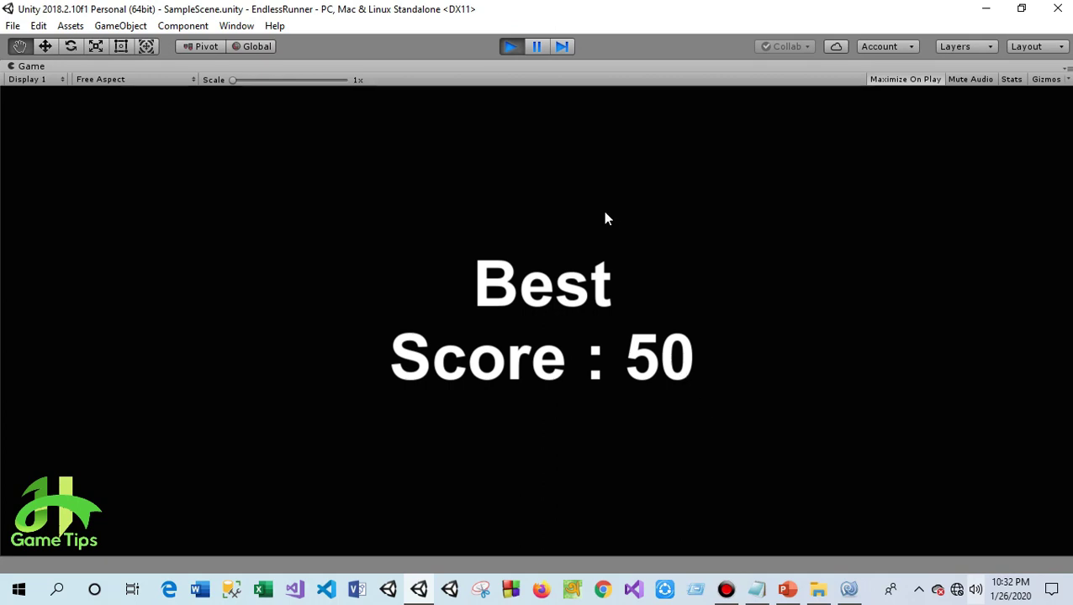
Run several play-tests, checking the game-over text shows Best Score : 50 or Your Score
{"action": "left_click", "coordinate": [510, 46]}
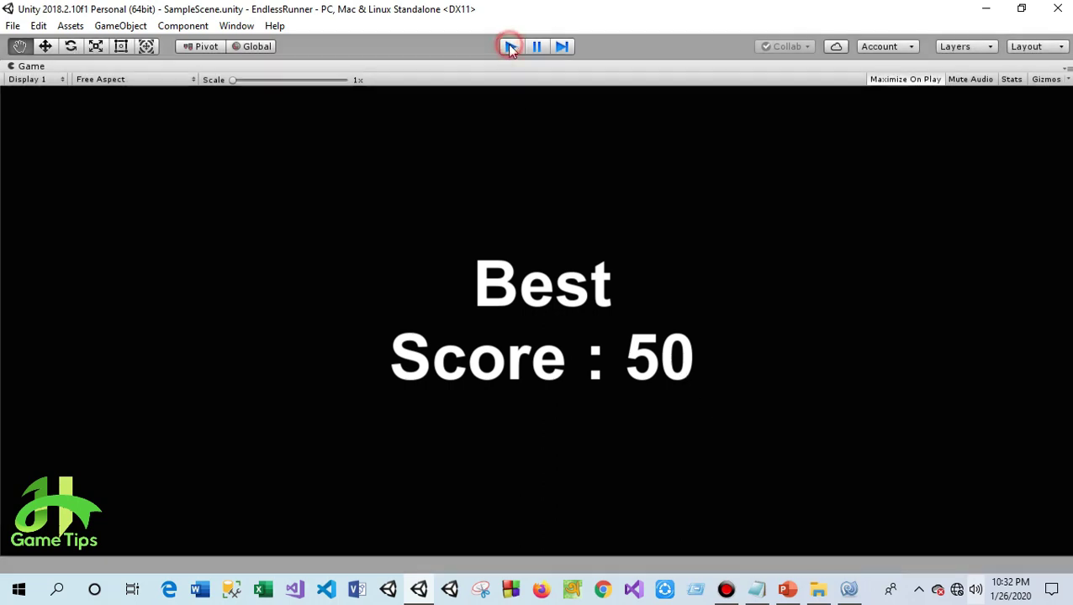
{"action": "left_click", "coordinate": [514, 47]}
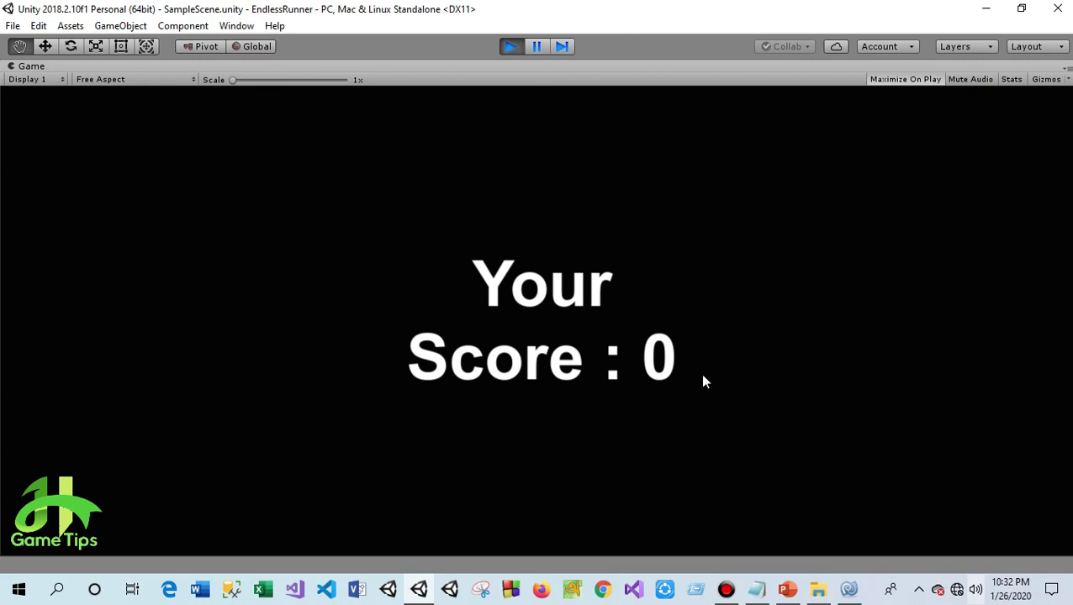
{"action": "left_click", "coordinate": [509, 46]}
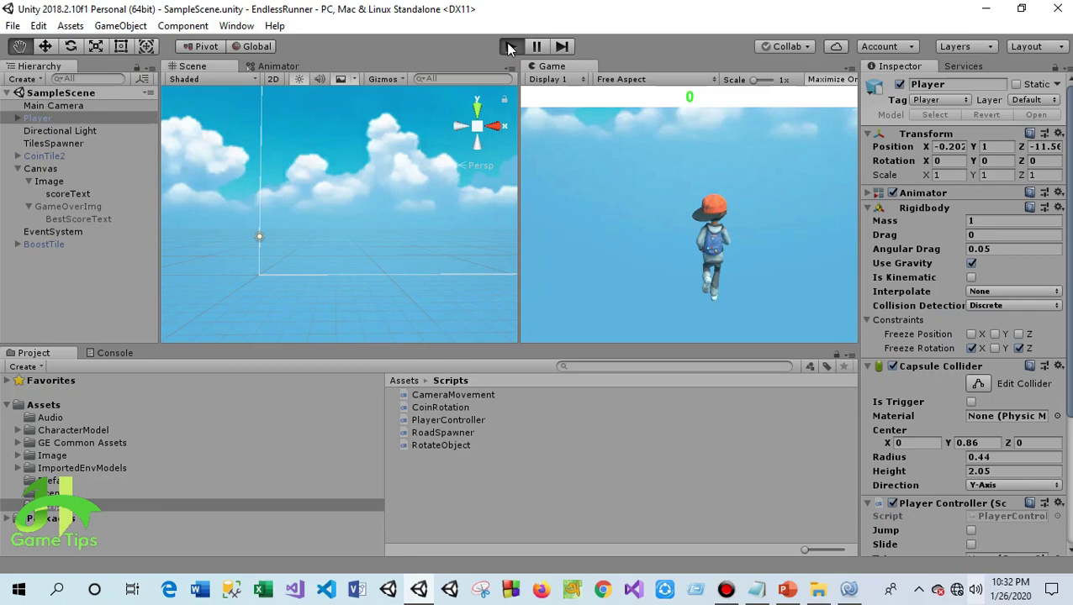
{"action": "left_click", "coordinate": [509, 46]}
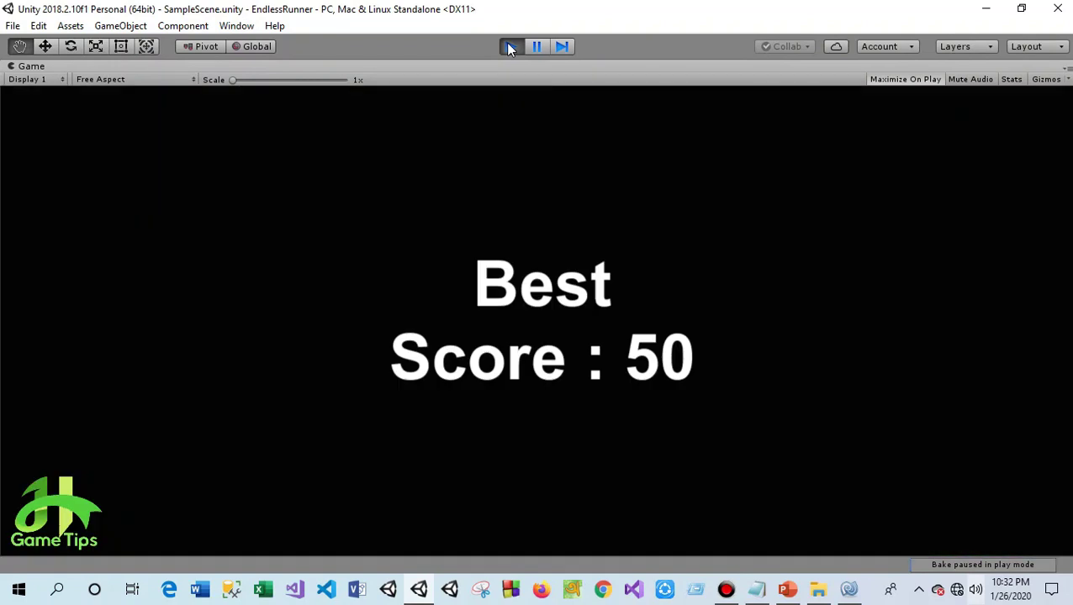
{"action": "left_click", "coordinate": [509, 48]}
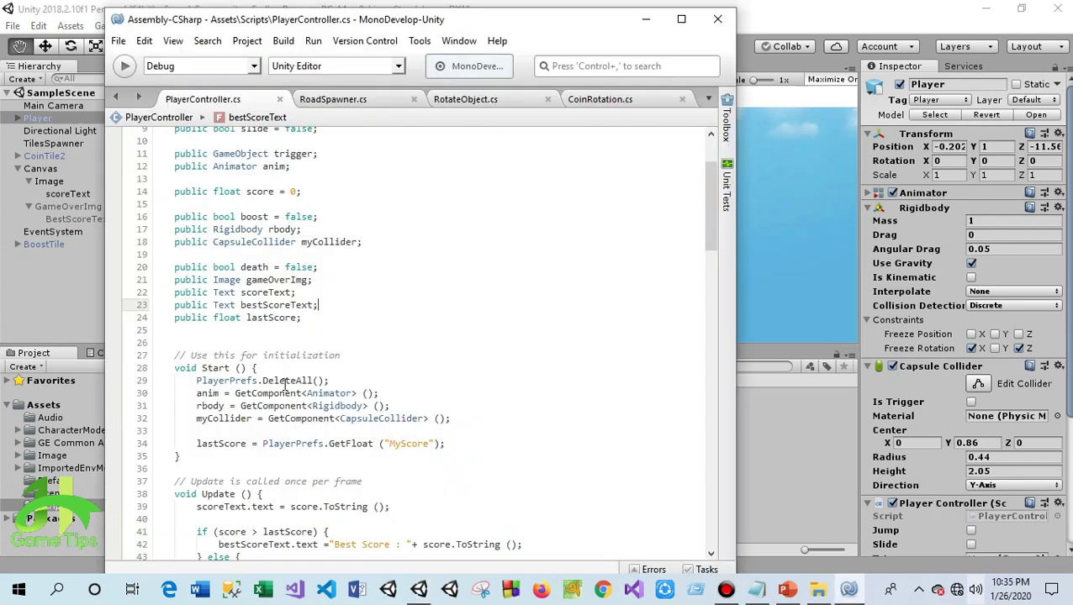
Comment out PlayerPrefs.DeleteAll(); on line 29 with //, save, and return to Unity
{"action": "scroll", "coordinate": [270, 390], "scroll_direction": "down", "scroll_amount": 2}
{"action": "scroll", "coordinate": [174, 315], "scroll_direction": "down", "scroll_amount": 1}
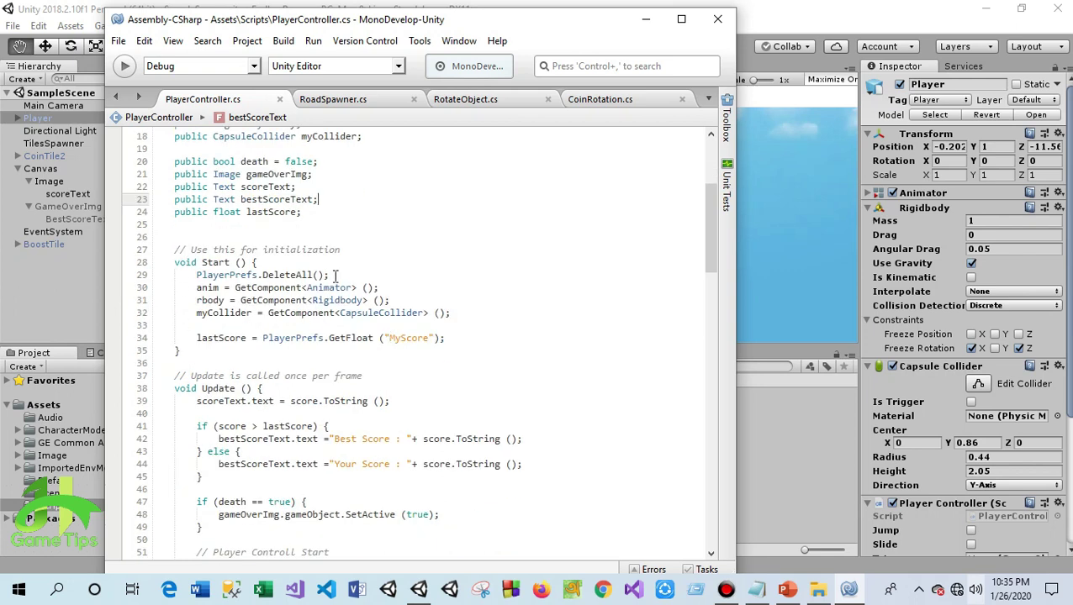
{"action": "left_click_drag", "start_coordinate": [345, 275], "coordinate": [137, 280]}
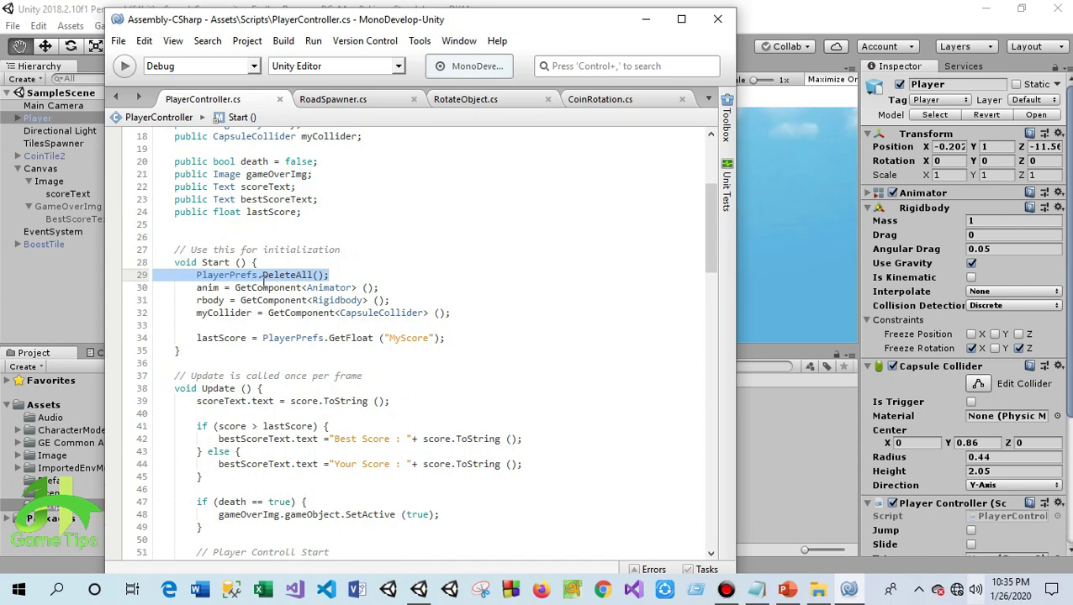
{"action": "left_click", "coordinate": [197, 276]}
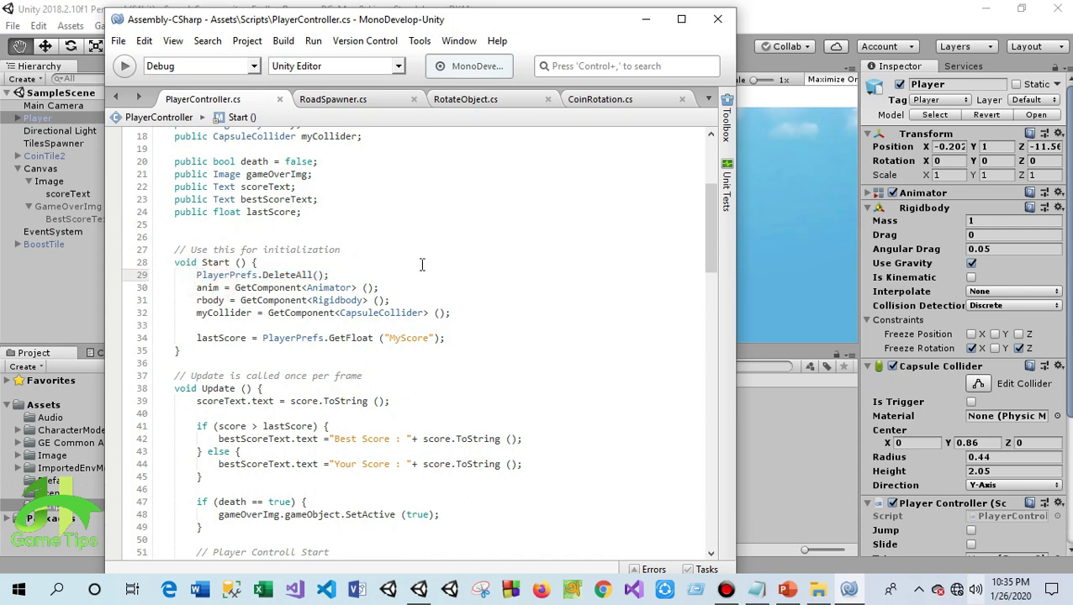
{"action": "type", "text": "//"}
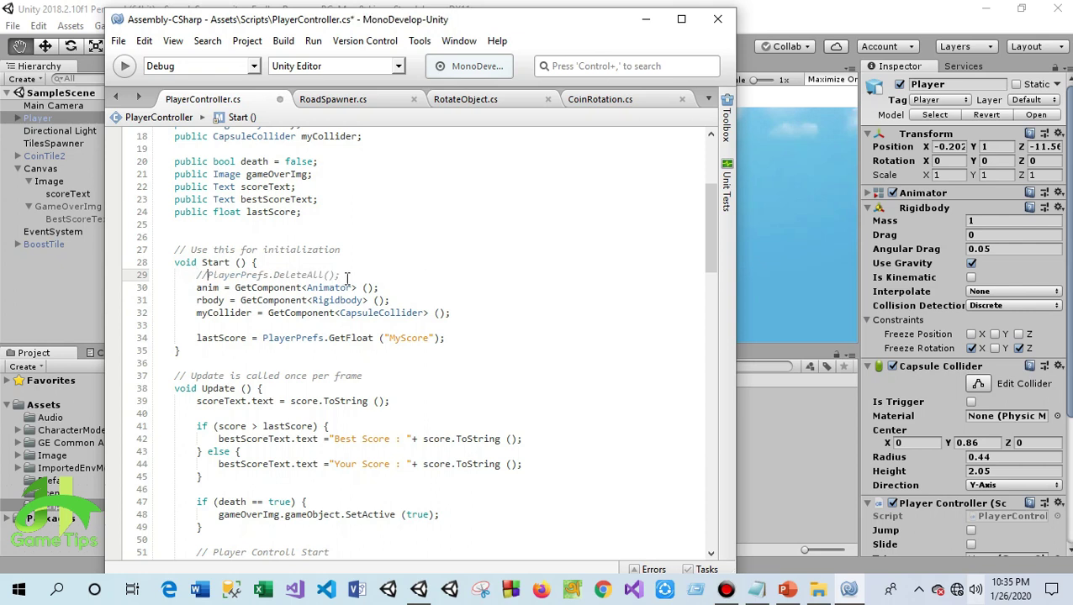
{"action": "key", "text": "ctrl+s"}
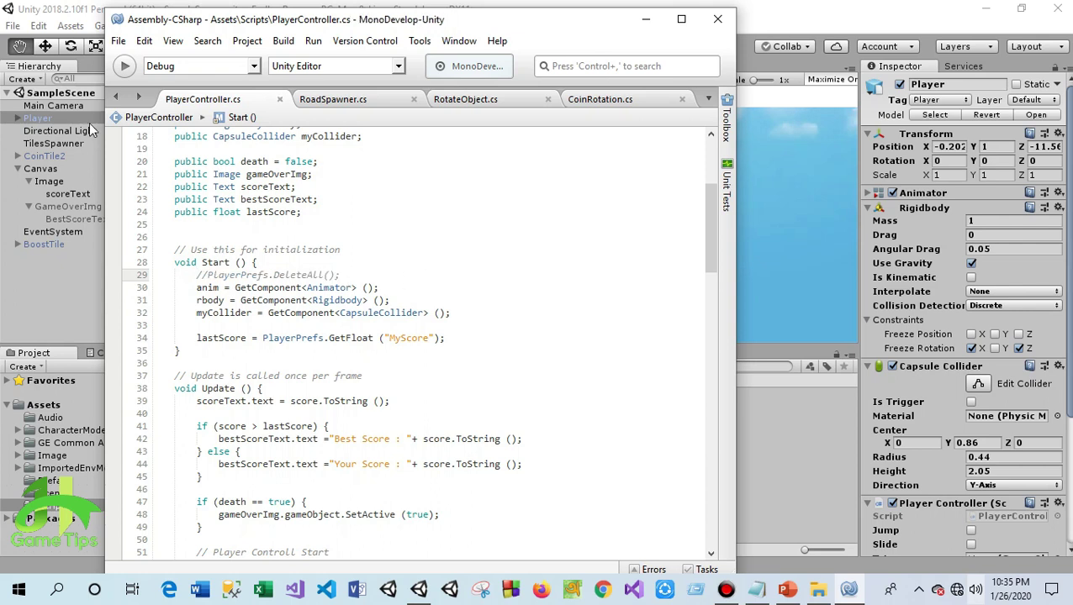
{"action": "left_click", "coordinate": [787, 10]}
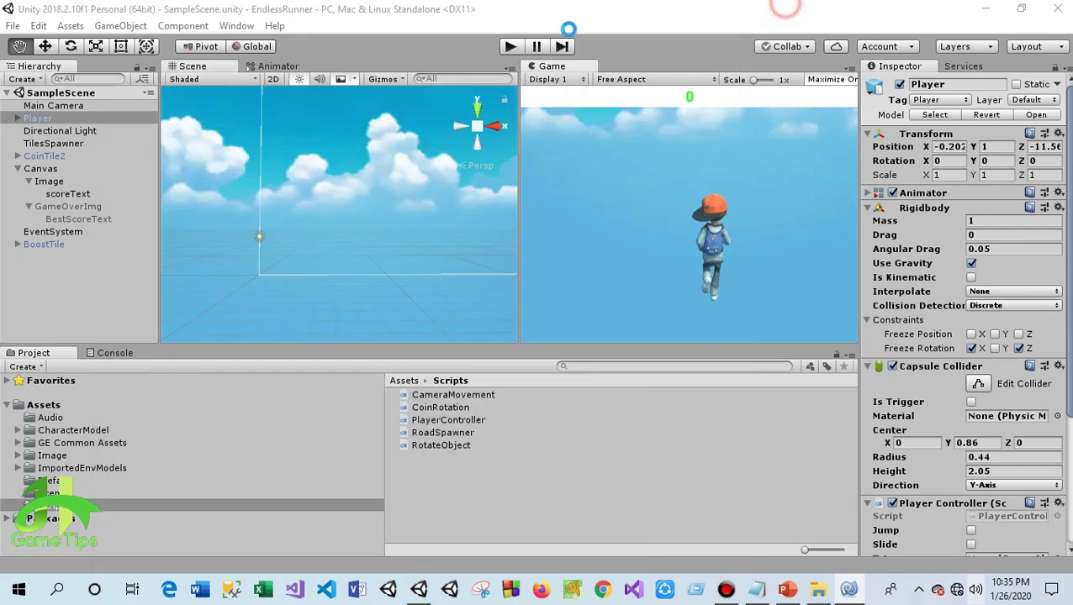
Play two runs, getting Best Score : 50 first and Your Score : 50 second
{"action": "left_click", "coordinate": [510, 48]}
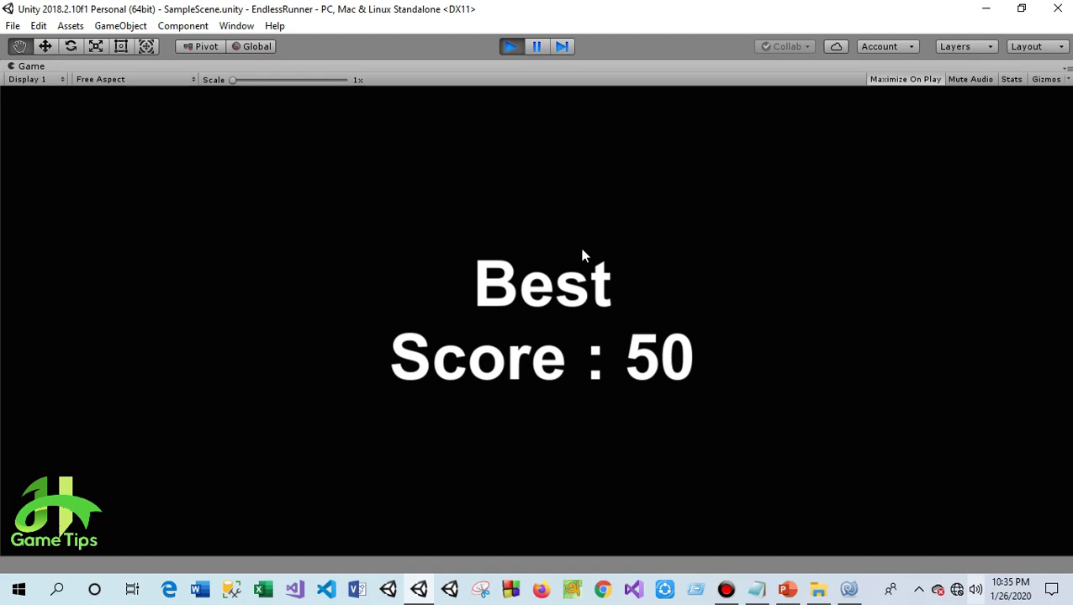
{"action": "left_click", "coordinate": [510, 47]}
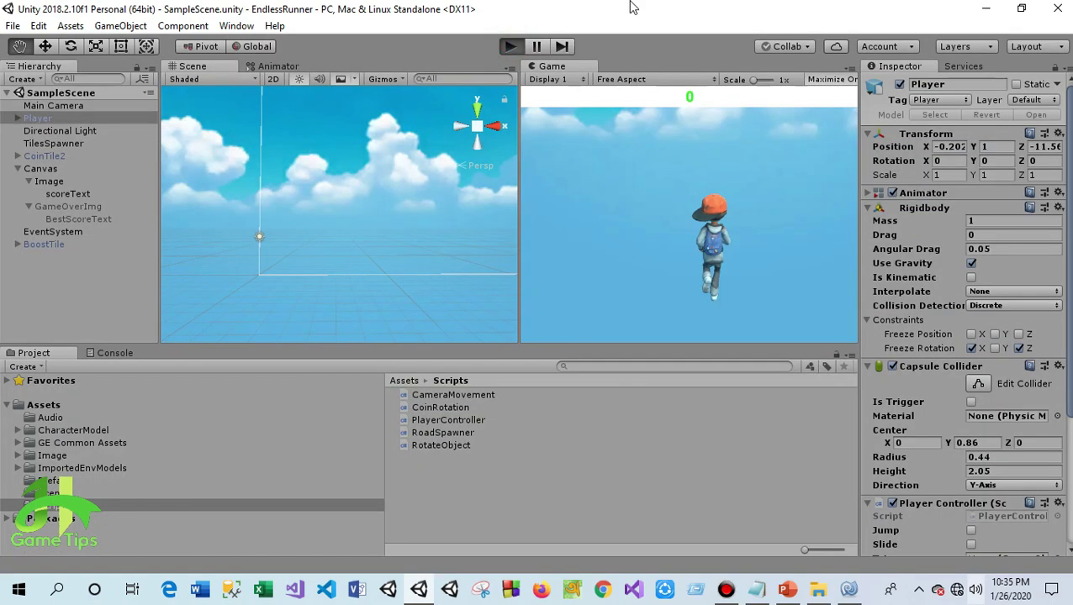
{"action": "key", "text": "ctrl+p"}
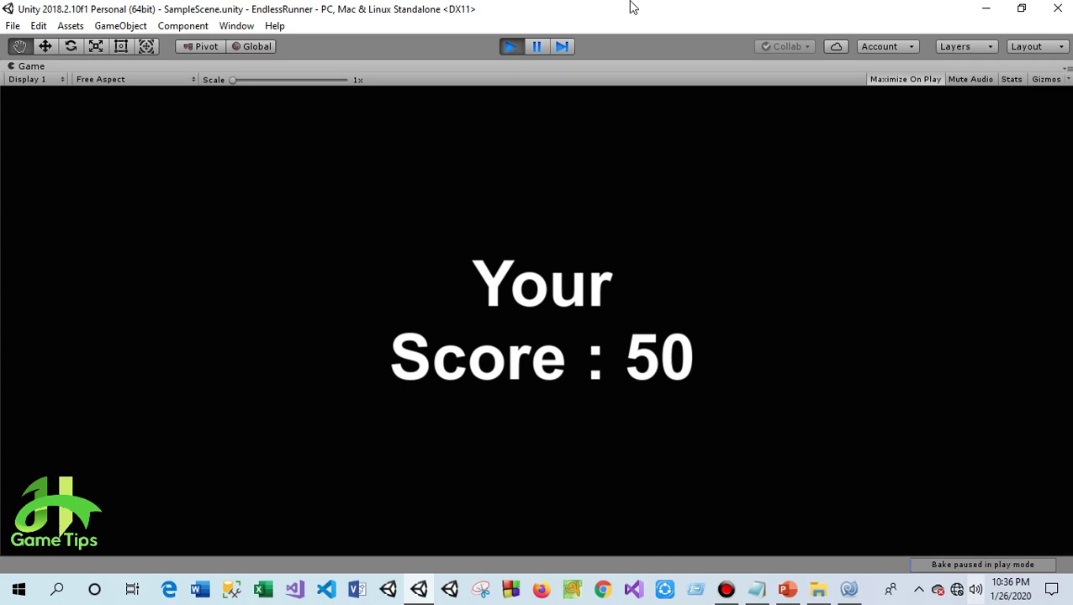
{"action": "left_click", "coordinate": [509, 51]}
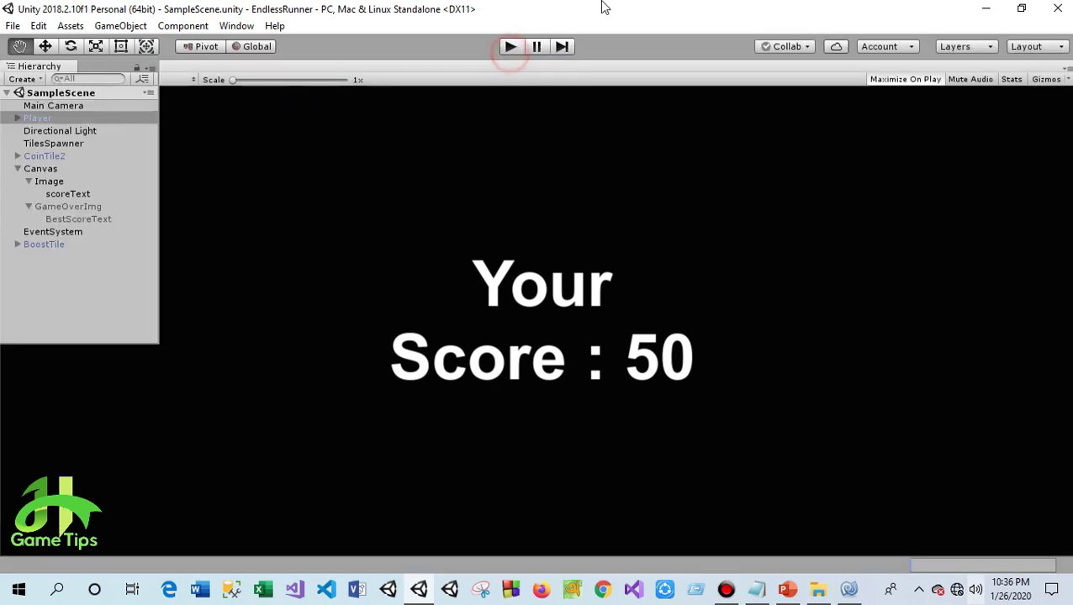
Play a run reaching 95 that ends on a Best Score : screen, then select GameOverImg
{"action": "left_click", "coordinate": [511, 48]}
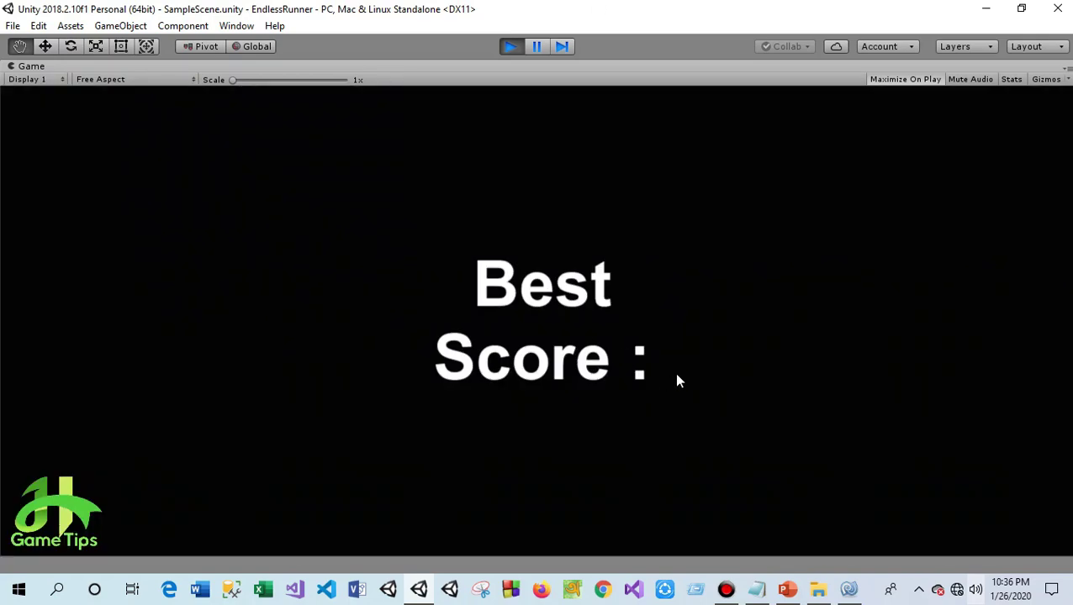
{"action": "left_click", "coordinate": [510, 47]}
{"action": "left_click", "coordinate": [69, 207]}
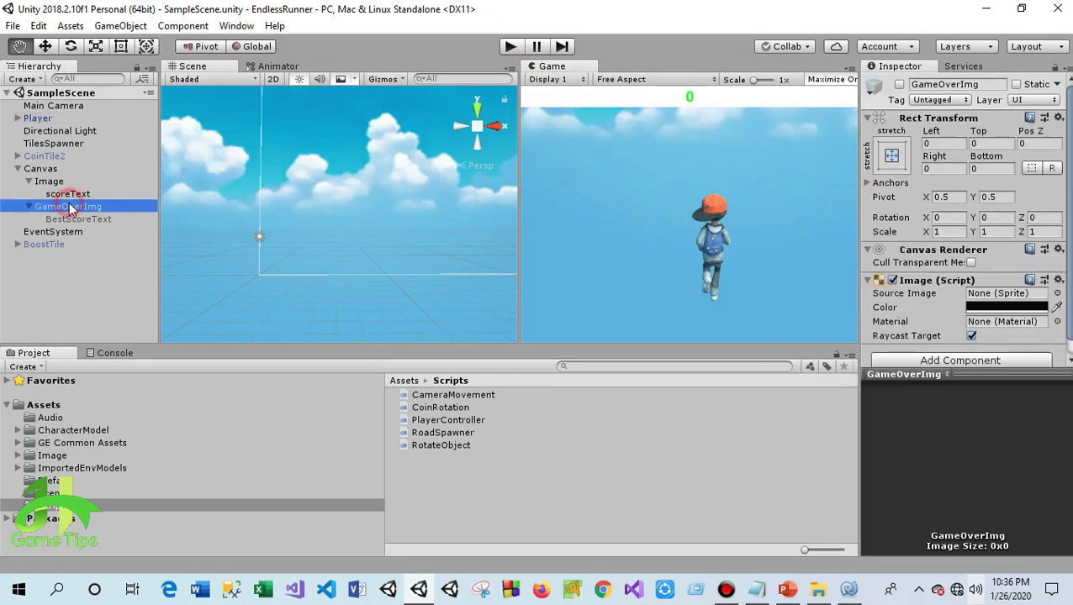
Activate GameOverImg and stretch BestScoreText's box with the Rect tool to about 714 wide
{"action": "left_click", "coordinate": [900, 85]}
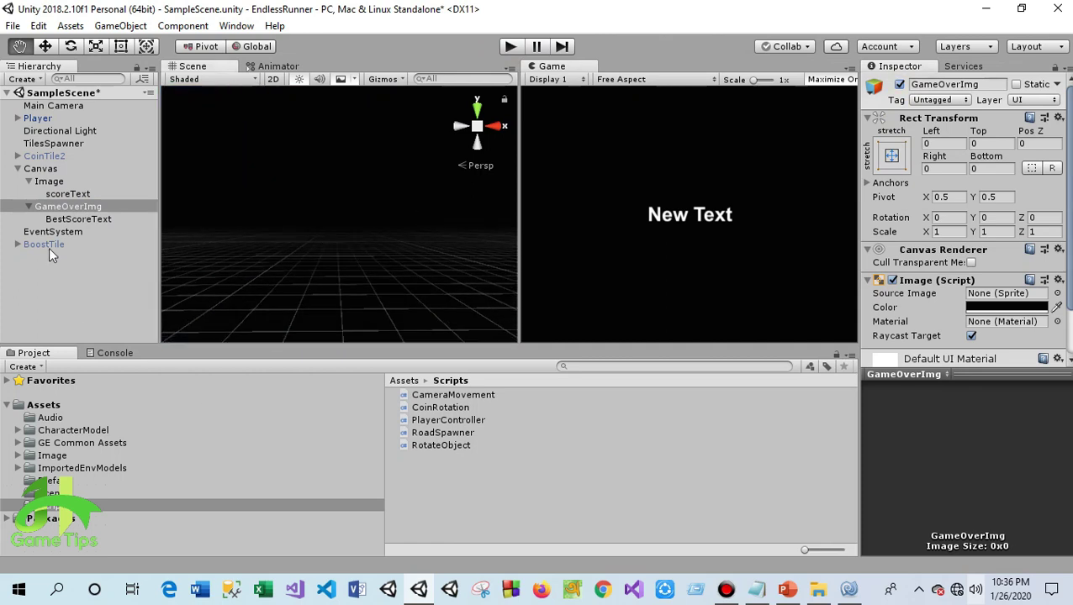
{"action": "double_click", "coordinate": [75, 219]}
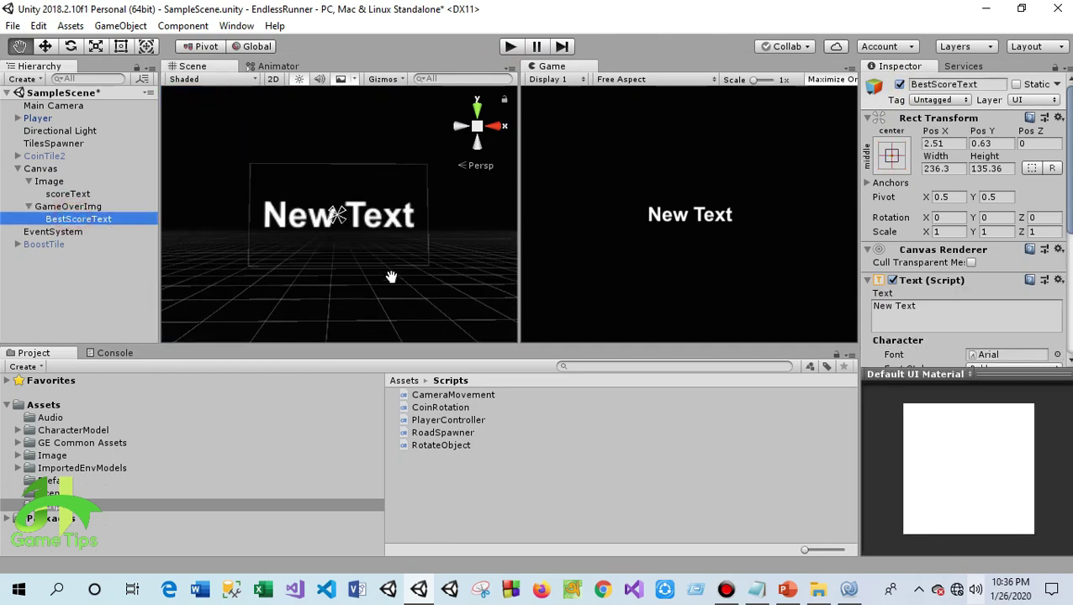
{"action": "scroll", "coordinate": [362, 240], "scroll_direction": "down", "scroll_amount": 3}
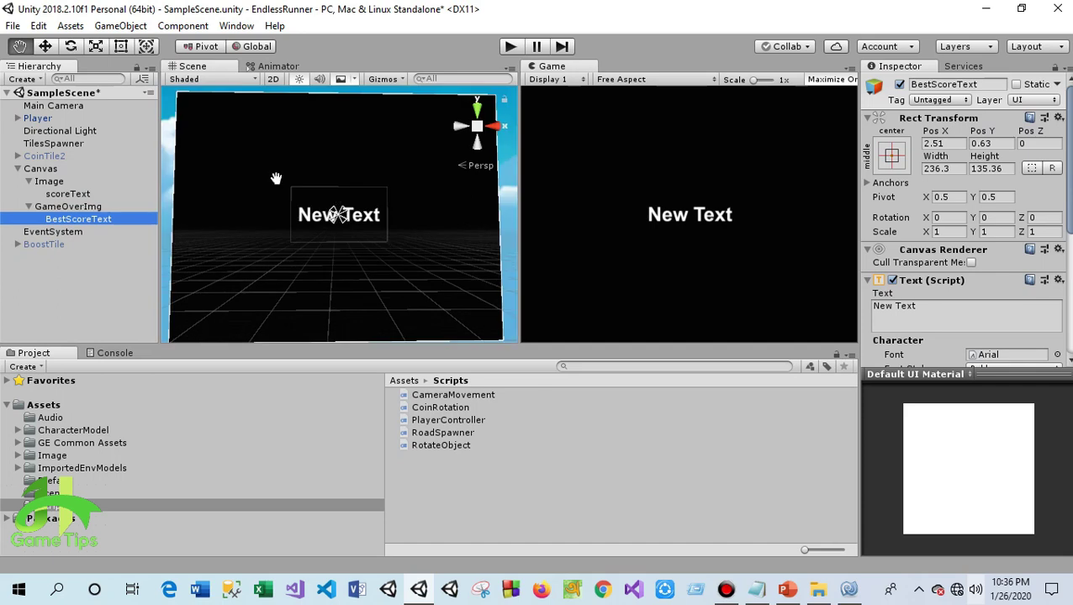
{"action": "left_click", "coordinate": [120, 46]}
{"action": "scroll", "coordinate": [385, 253], "scroll_direction": "down", "scroll_amount": 2}
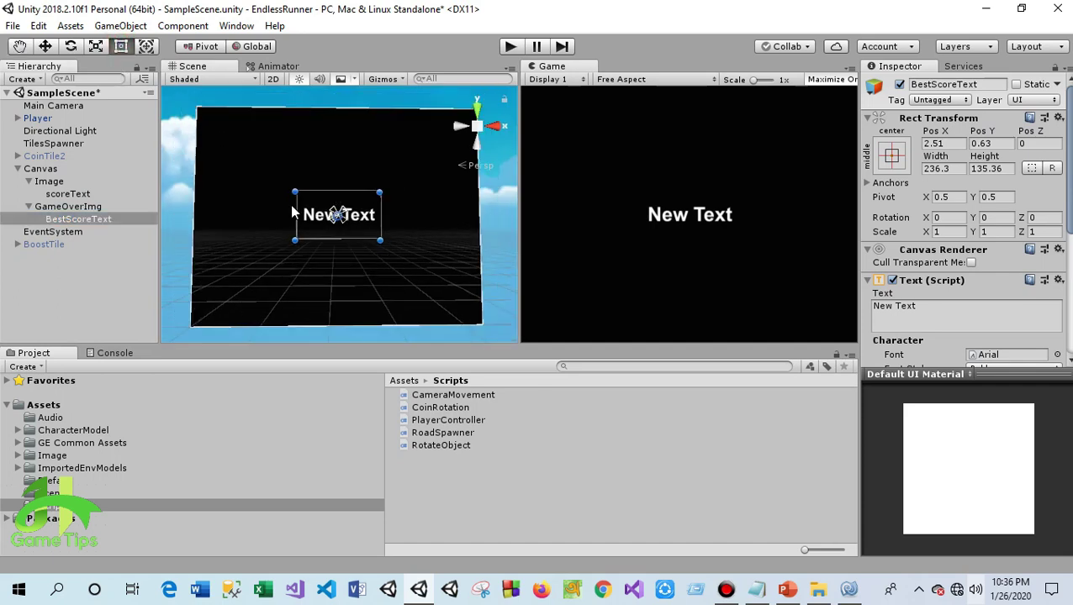
{"action": "left_click_drag", "start_coordinate": [295, 210], "coordinate": [236, 210]}
{"action": "mouse_move", "coordinate": [384, 212]}
{"action": "left_mouse_down"}
{"action": "mouse_move", "coordinate": [459, 216]}
{"action": "mouse_move", "coordinate": [448, 216]}
{"action": "left_mouse_up"}
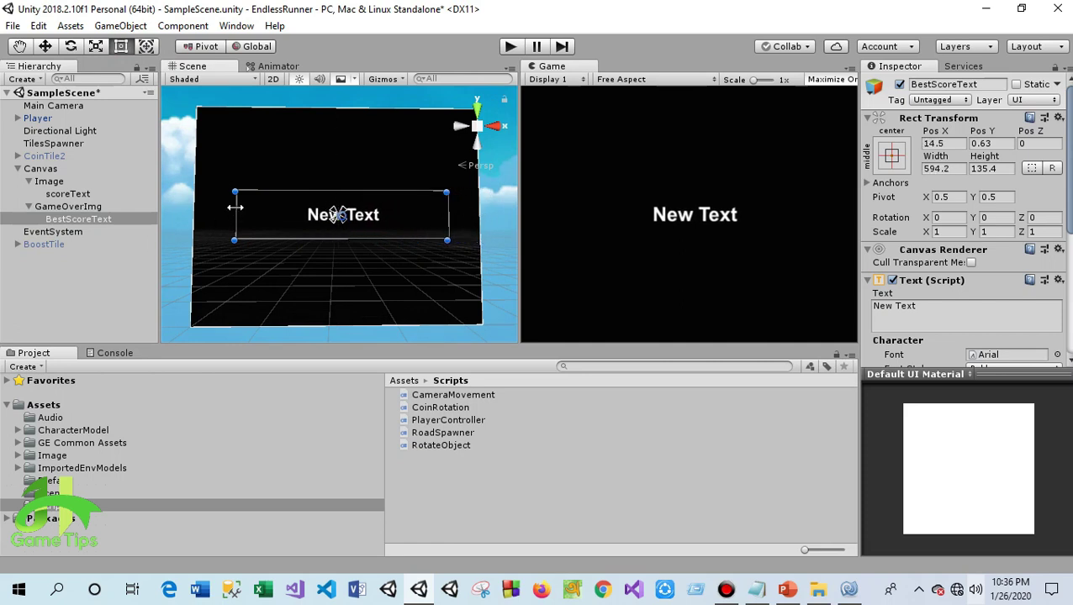
{"action": "left_click_drag", "start_coordinate": [235, 208], "coordinate": [211, 211]}
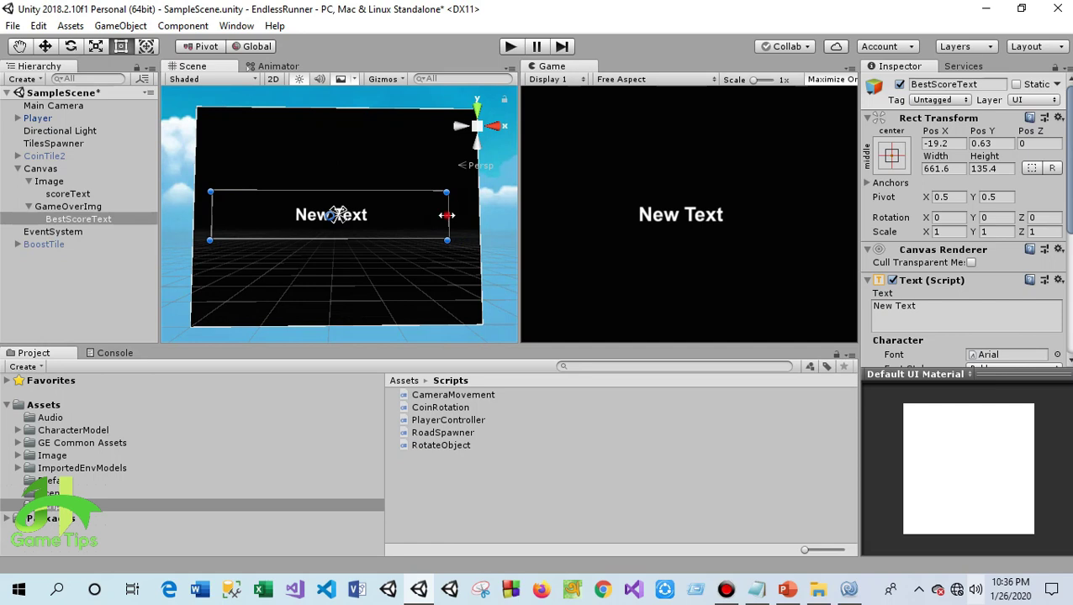
{"action": "left_click_drag", "start_coordinate": [447, 215], "coordinate": [466, 215]}
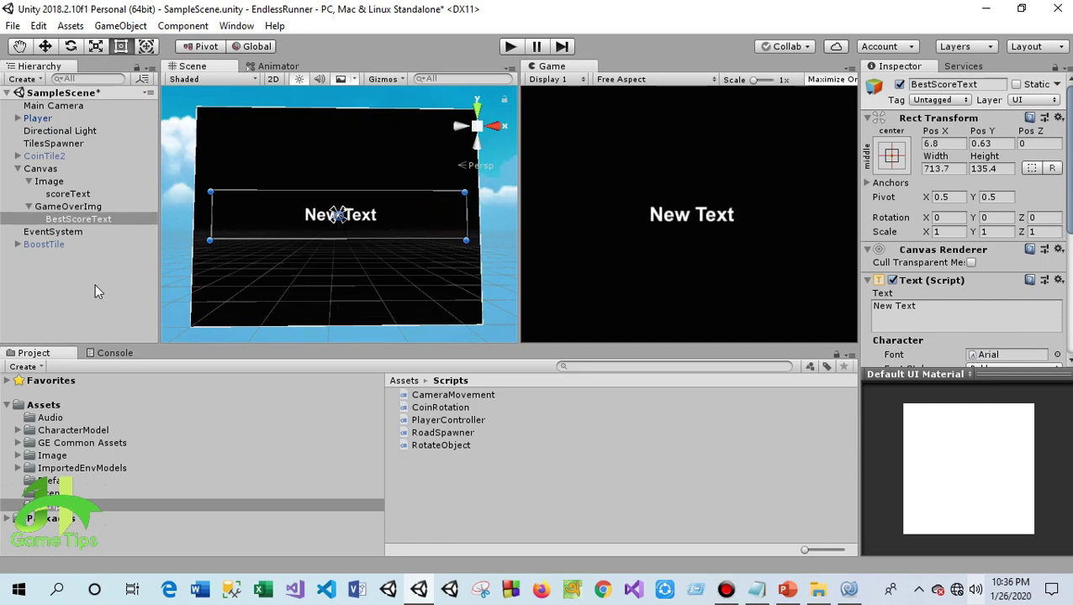
{"action": "left_click", "coordinate": [29, 207]}
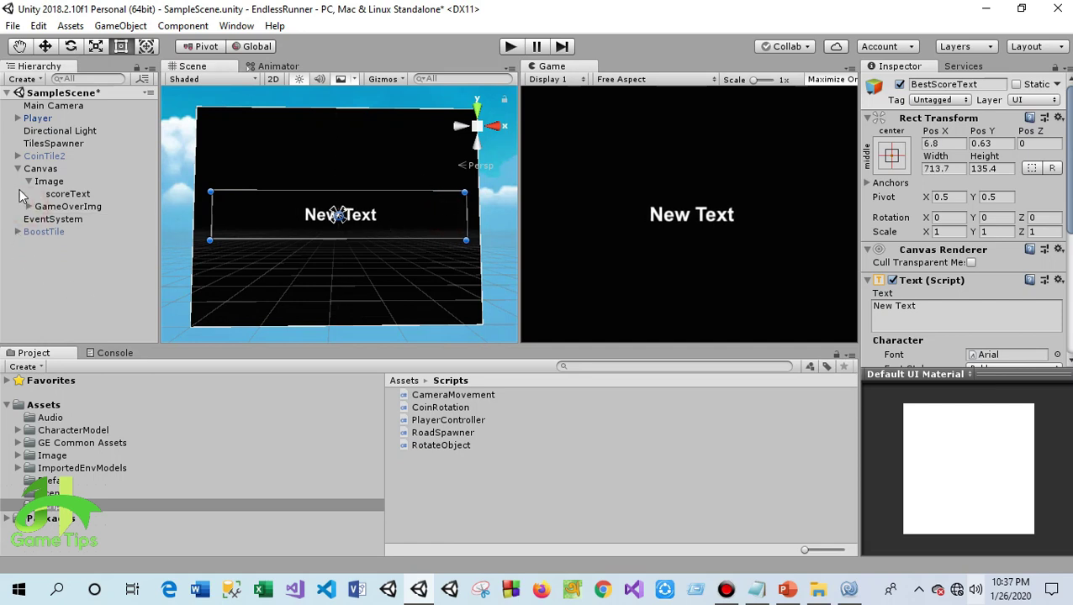
Collapse the hierarchy foldouts and save the scene
{"action": "left_click", "coordinate": [30, 183]}
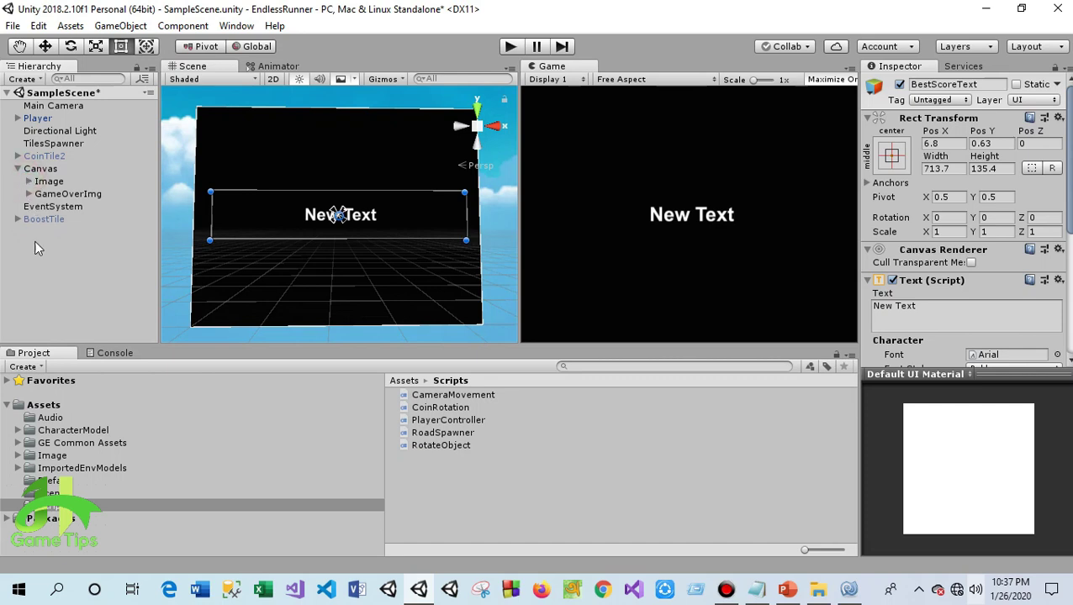
{"action": "left_click", "coordinate": [44, 270]}
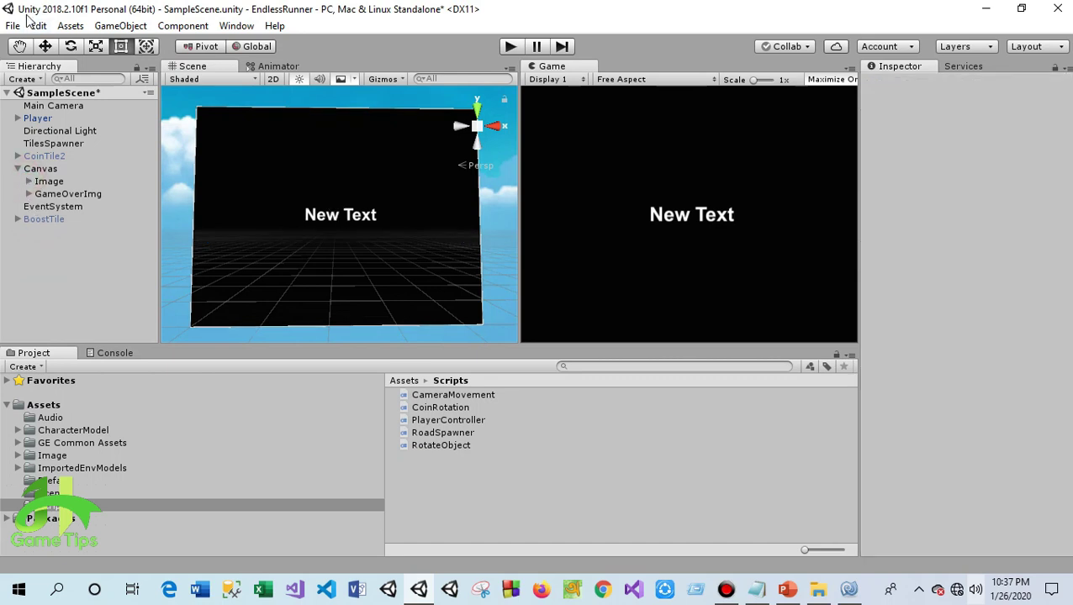
{"action": "left_click", "coordinate": [12, 25]}
{"action": "left_click", "coordinate": [46, 85]}
Collapse the Player's Rigidbody, Capsule Collider and Player Controller panels, then show the Assets folder
{"action": "left_click", "coordinate": [37, 119]}
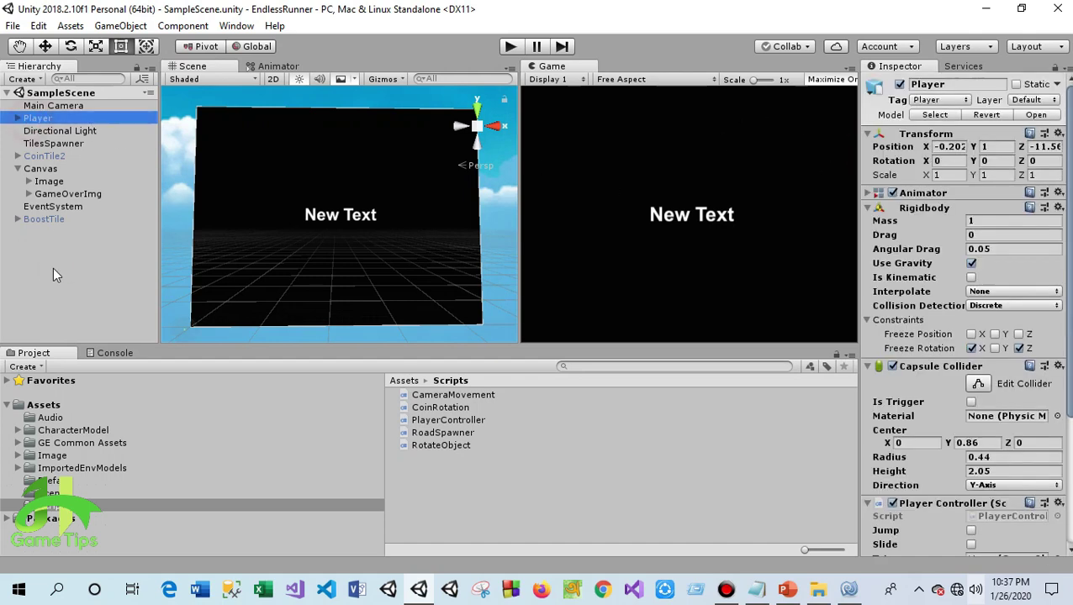
{"action": "left_click", "coordinate": [868, 208]}
{"action": "left_click", "coordinate": [868, 223]}
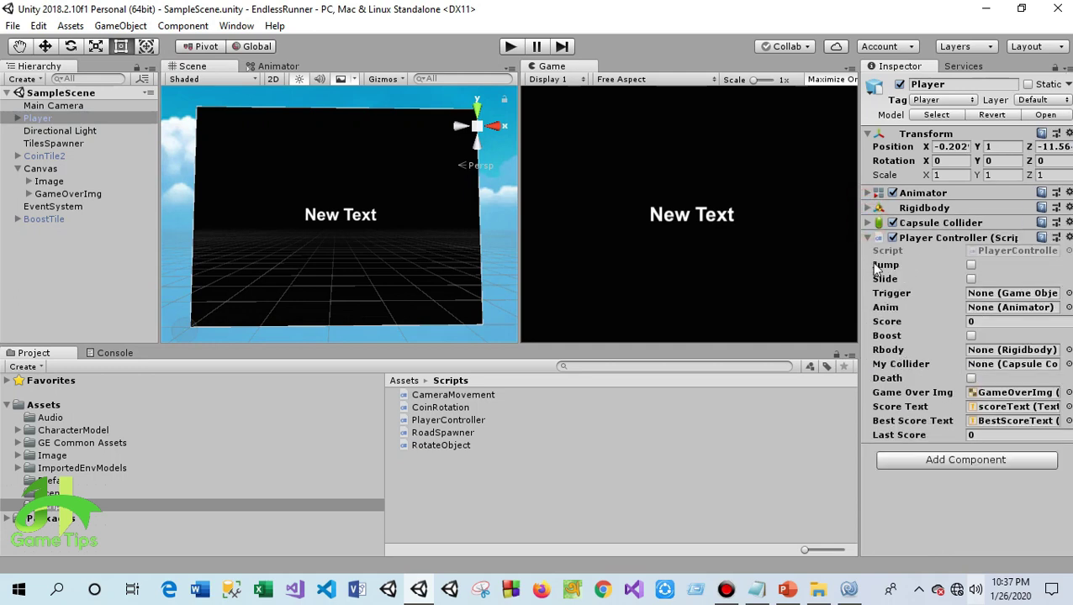
{"action": "left_click", "coordinate": [868, 238]}
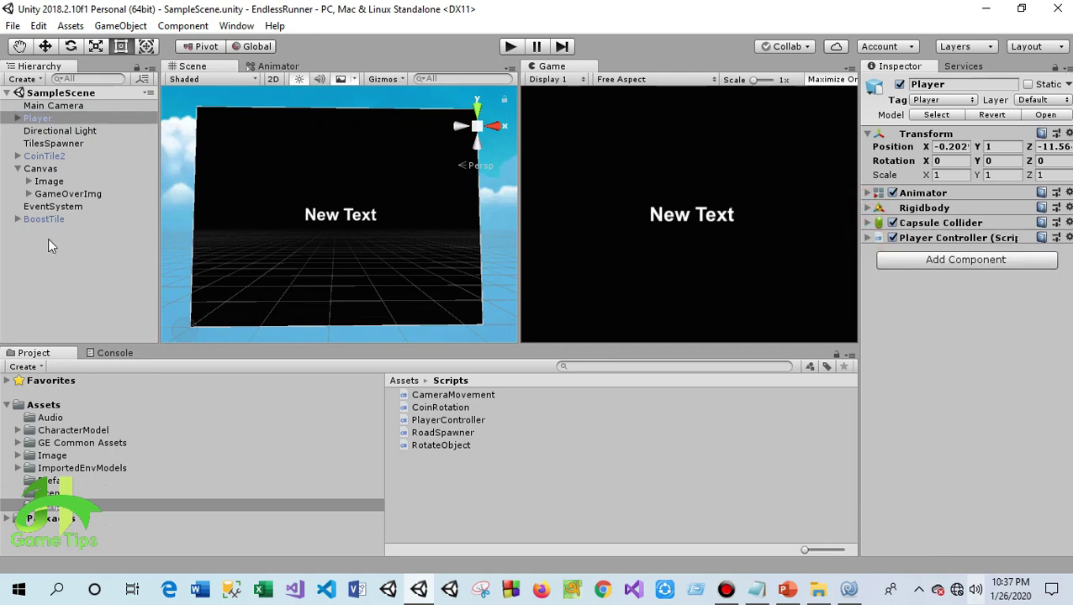
{"action": "left_click", "coordinate": [412, 381]}
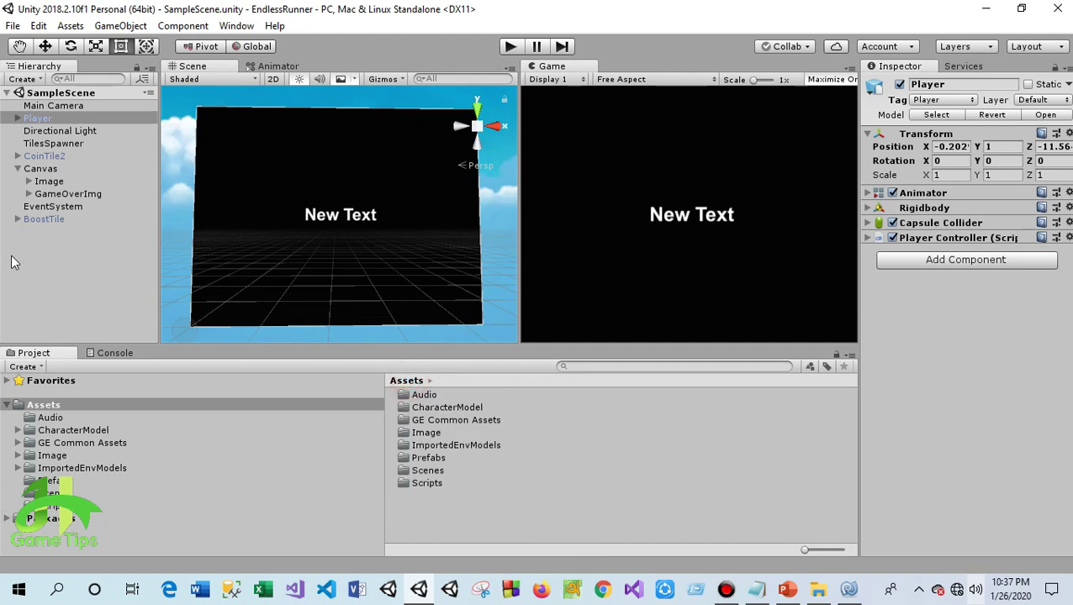
Pan and turn the scene view, then select GameOverImg
{"action": "left_click", "coordinate": [16, 50]}
{"action": "mouse_move", "coordinate": [383, 201]}
{"action": "right_mouse_down"}
{"action": "mouse_move", "coordinate": [367, 268]}
{"action": "mouse_move", "coordinate": [359, 209]}
{"action": "right_mouse_up"}
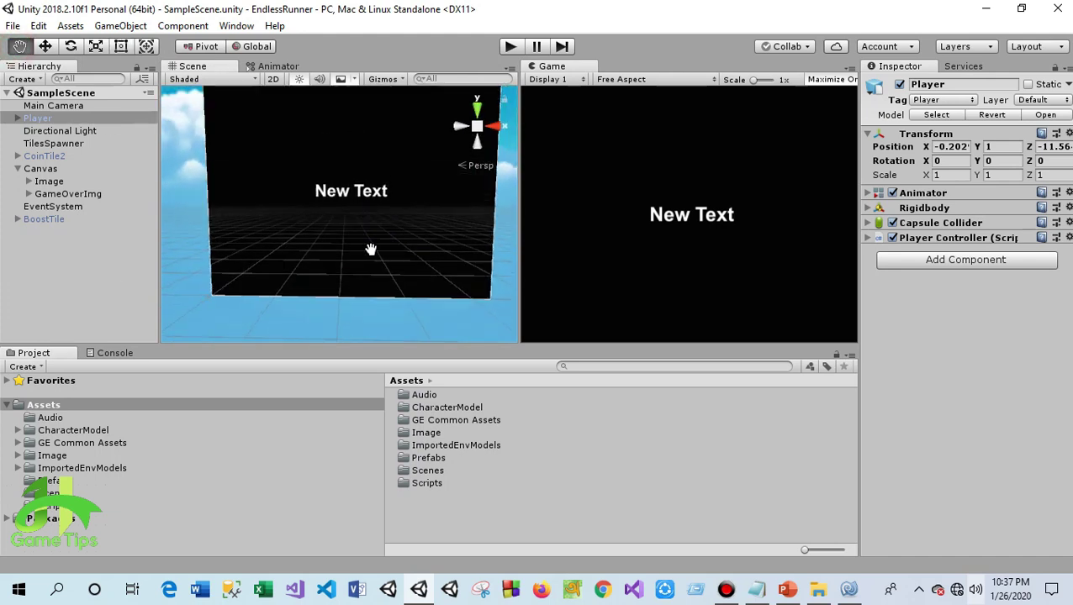
{"action": "right_click_drag", "start_coordinate": [361, 291], "coordinate": [395, 271]}
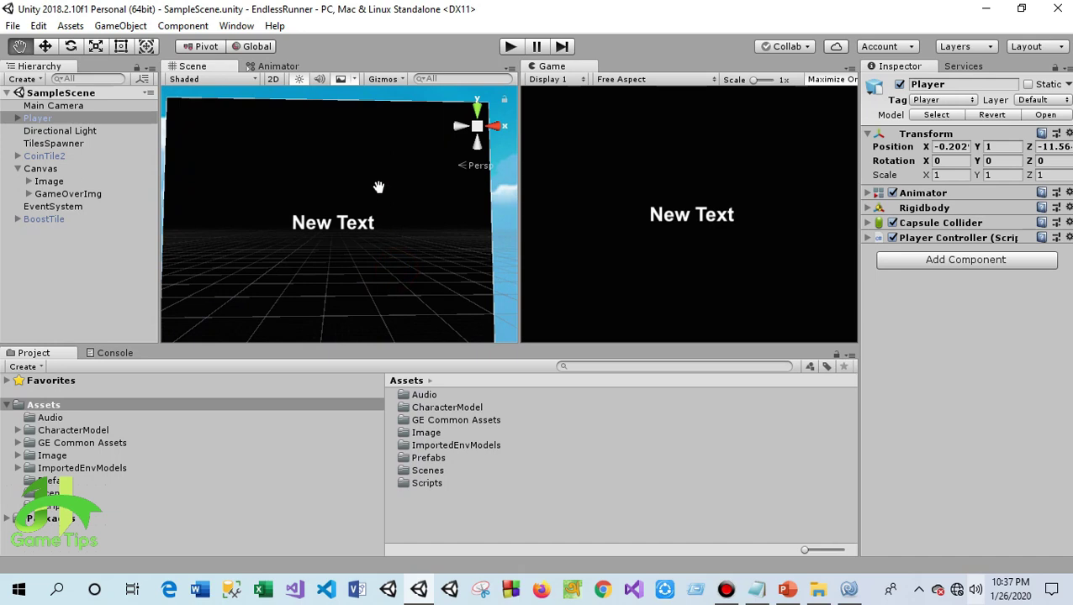
{"action": "left_click", "coordinate": [66, 193]}
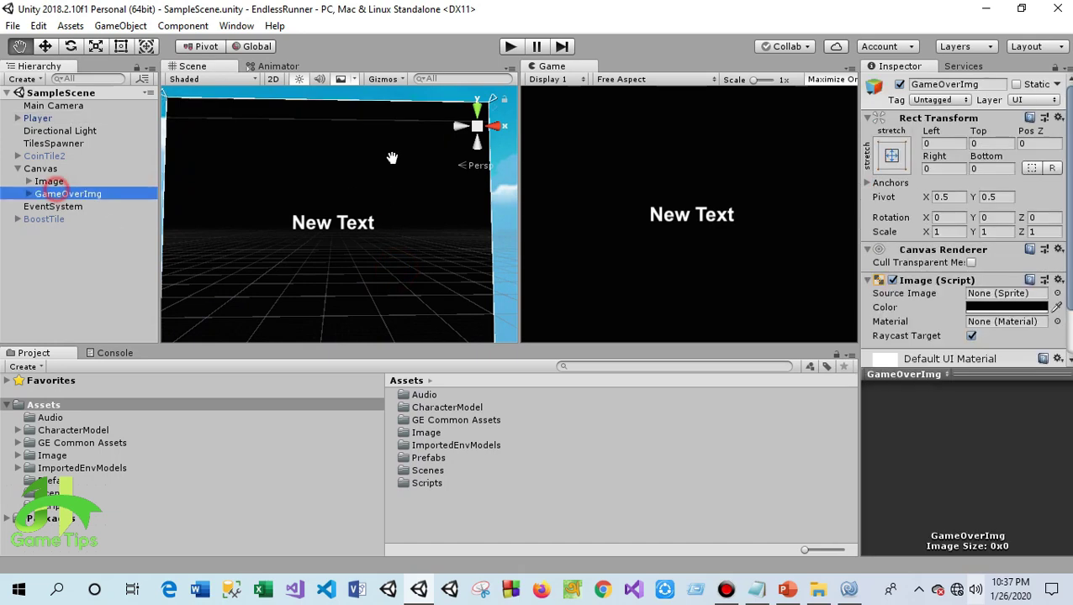
Deactivate the GameOverImg panel again and save the scene
{"action": "left_click", "coordinate": [899, 84]}
{"action": "left_click", "coordinate": [12, 26]}
{"action": "left_click", "coordinate": [29, 81]}
Play-test to see Best Score : 150 on one line, then bring PlayerController.cs forward
{"action": "left_click", "coordinate": [511, 46]}
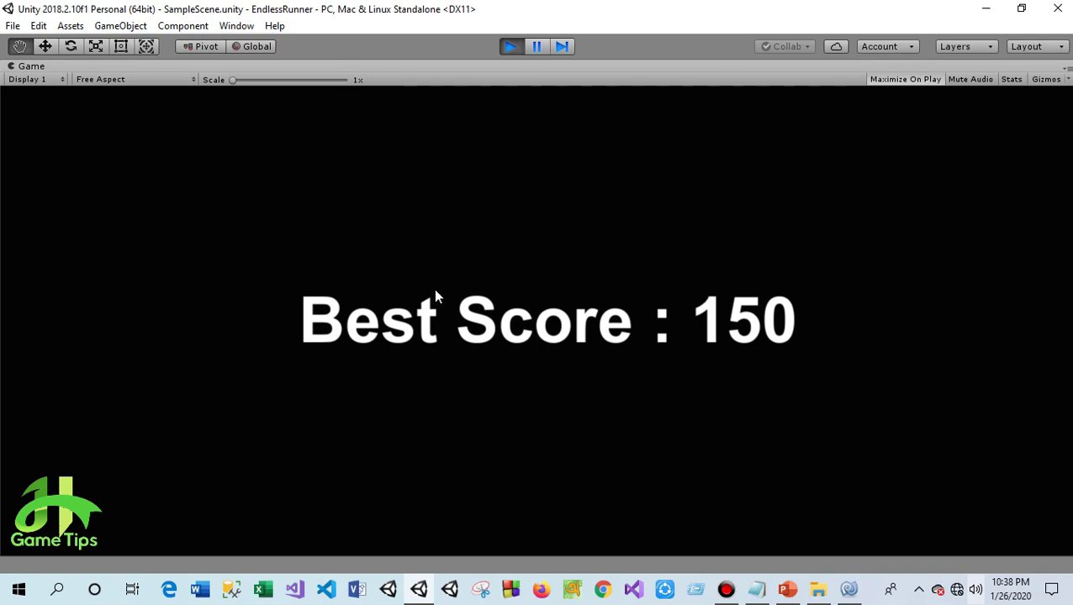
{"action": "left_click", "coordinate": [510, 46]}
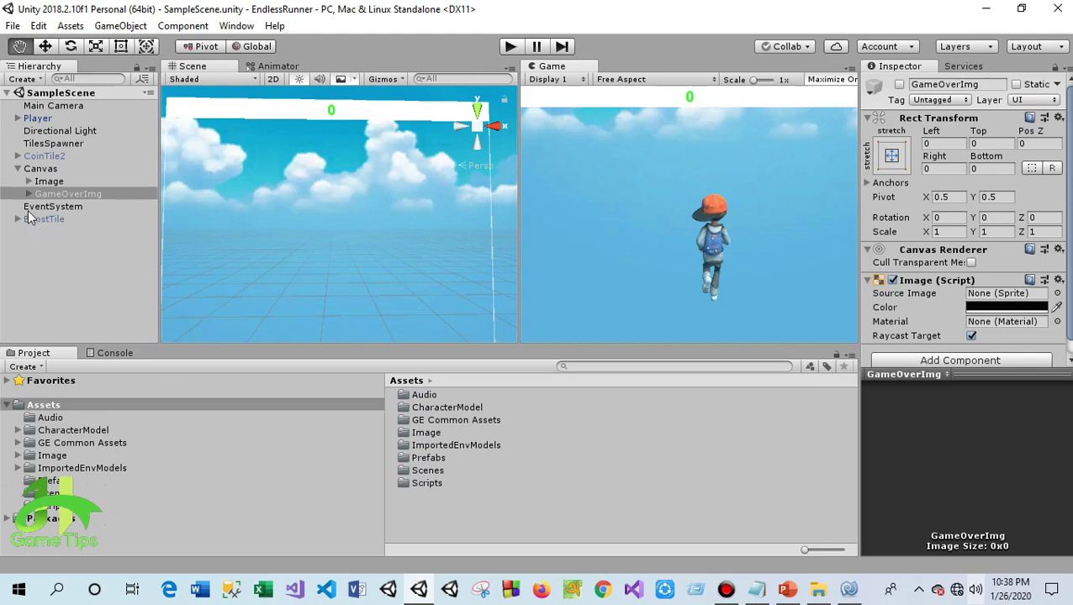
{"action": "left_click", "coordinate": [17, 169]}
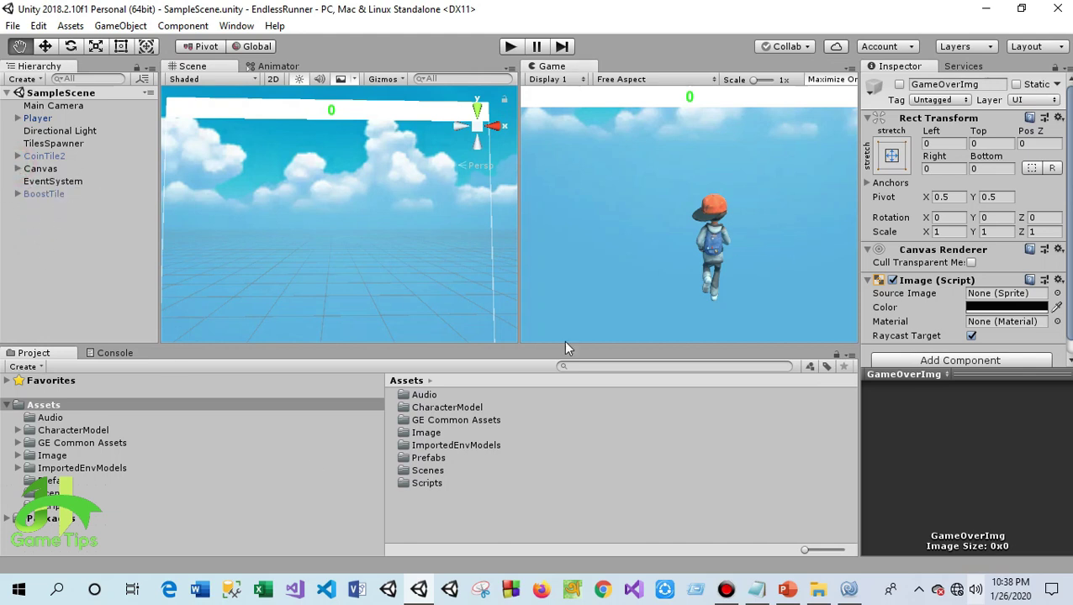
{"action": "left_click_drag", "start_coordinate": [387, 145], "coordinate": [363, 236], "text": "alt"}
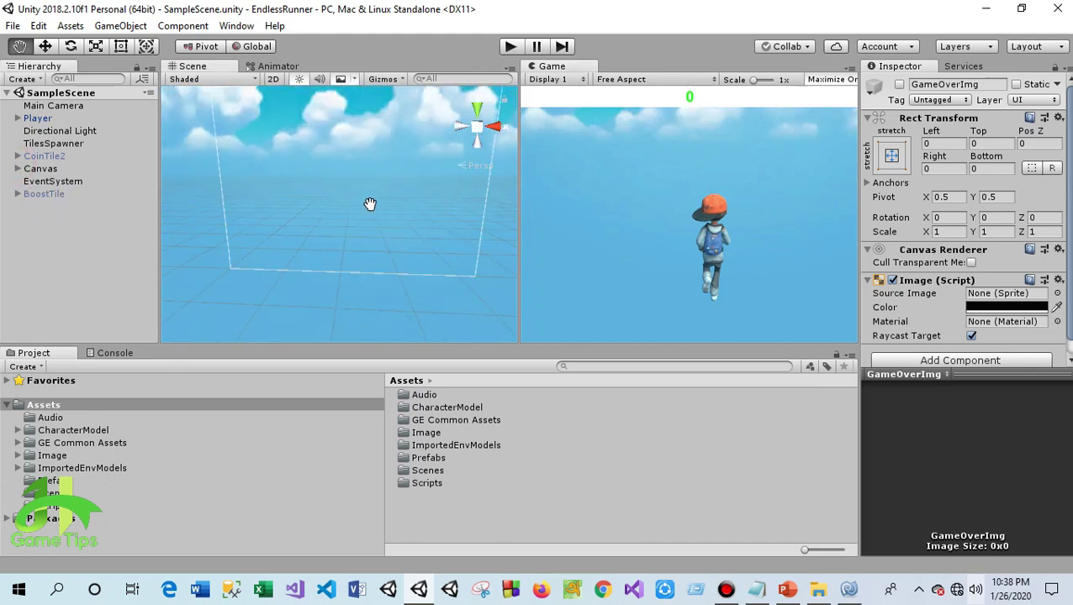
{"action": "scroll", "coordinate": [364, 236], "scroll_direction": "up", "scroll_amount": 2}
{"action": "scroll", "coordinate": [362, 236], "scroll_direction": "up", "scroll_amount": 2}
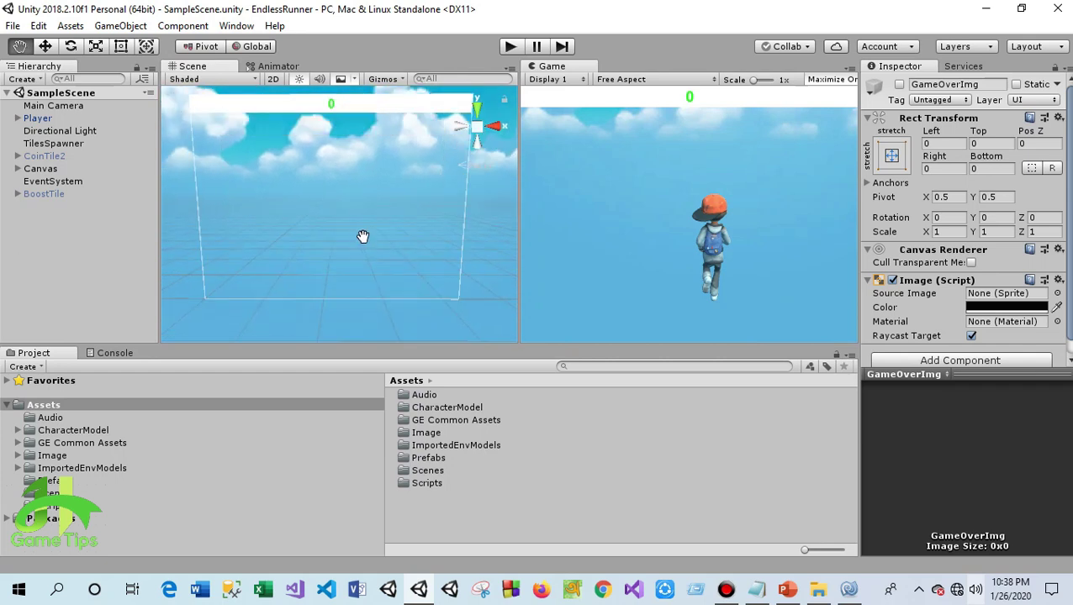
{"action": "left_click", "coordinate": [848, 589]}
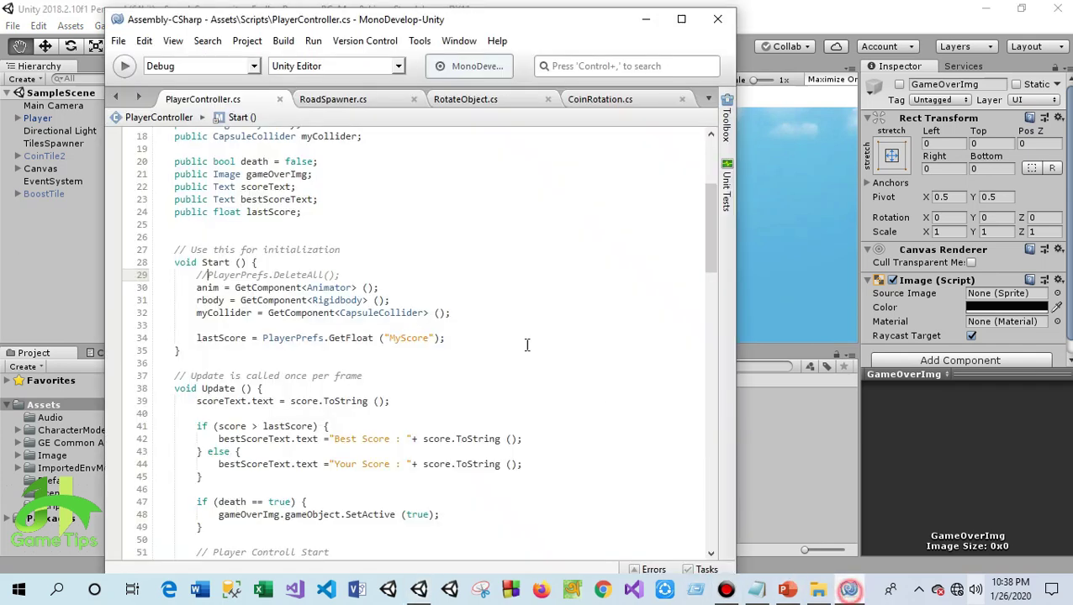
{"action": "scroll", "coordinate": [357, 372], "scroll_direction": "down", "scroll_amount": 3}
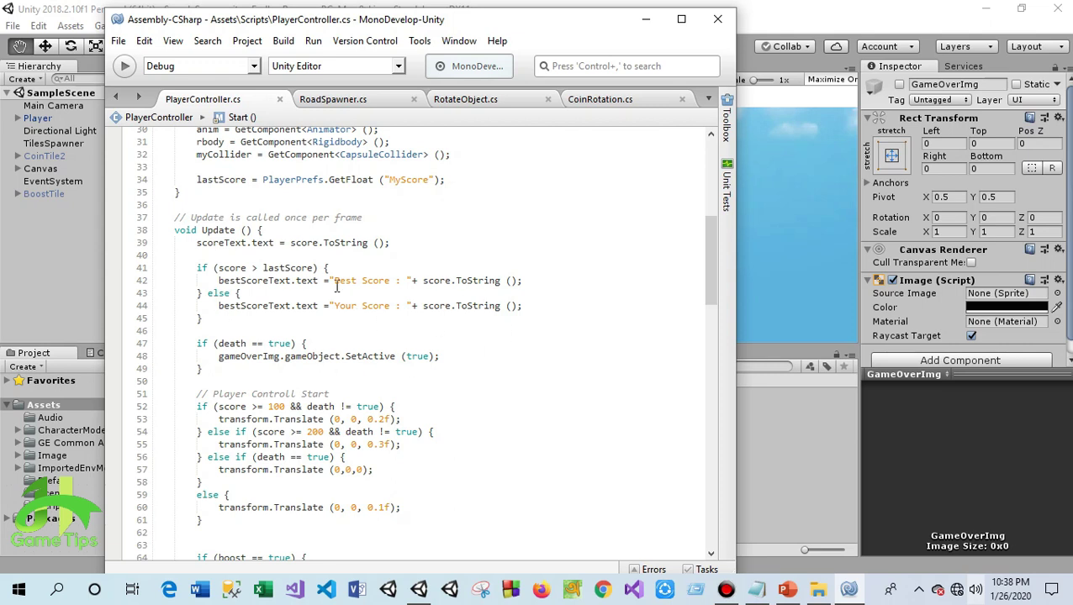
{"action": "left_click_drag", "start_coordinate": [204, 319], "coordinate": [100, 269]}
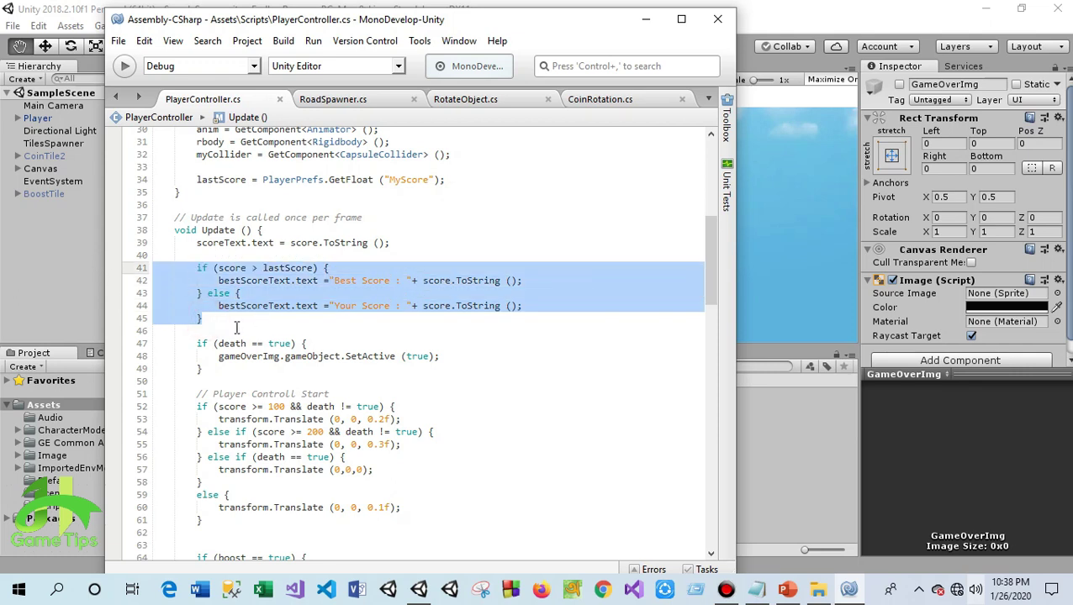
{"action": "left_click", "coordinate": [229, 321]}
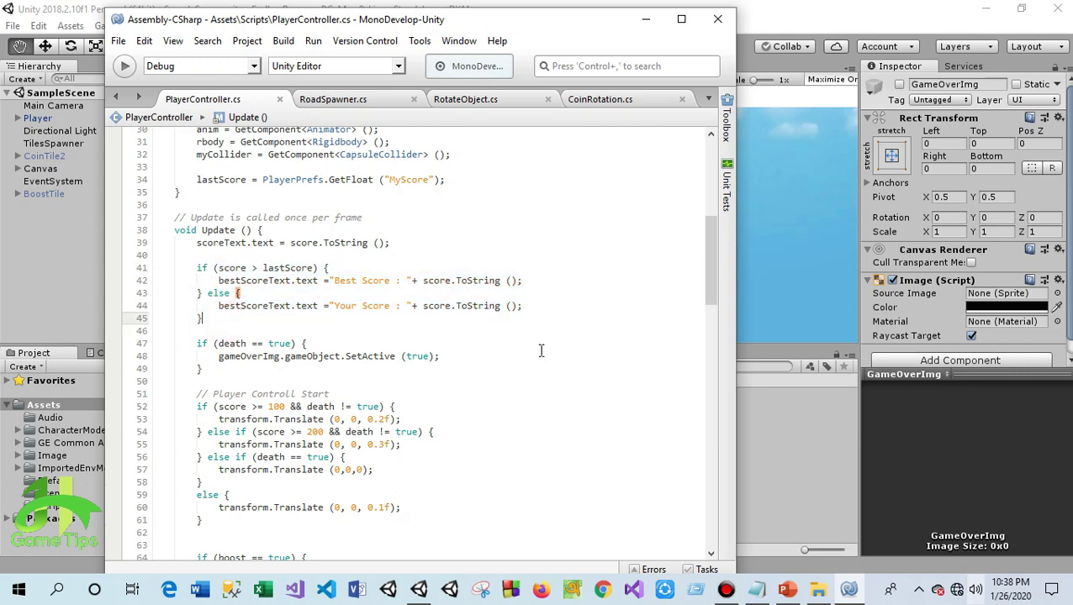
{"action": "scroll", "coordinate": [475, 362], "scroll_direction": "up", "scroll_amount": 10}
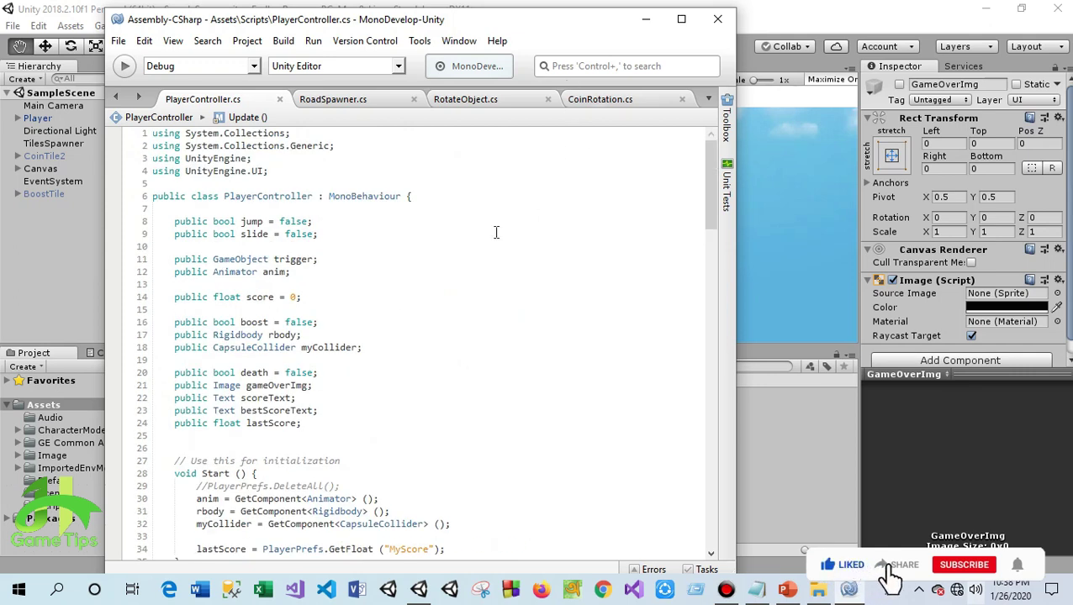
{"action": "left_click_drag", "start_coordinate": [516, 26], "coordinate": [626, 23]}
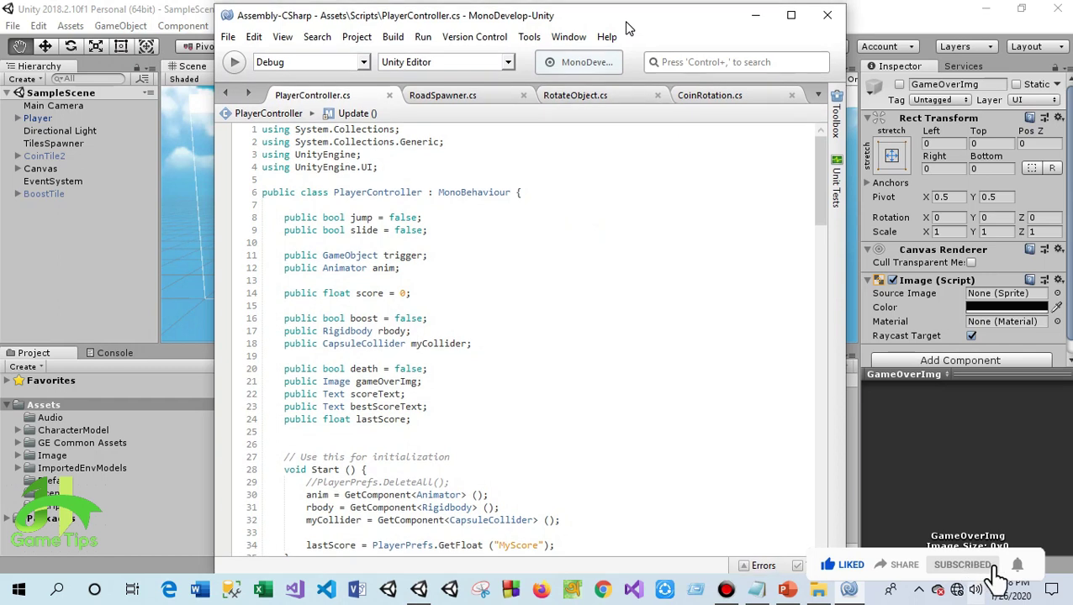